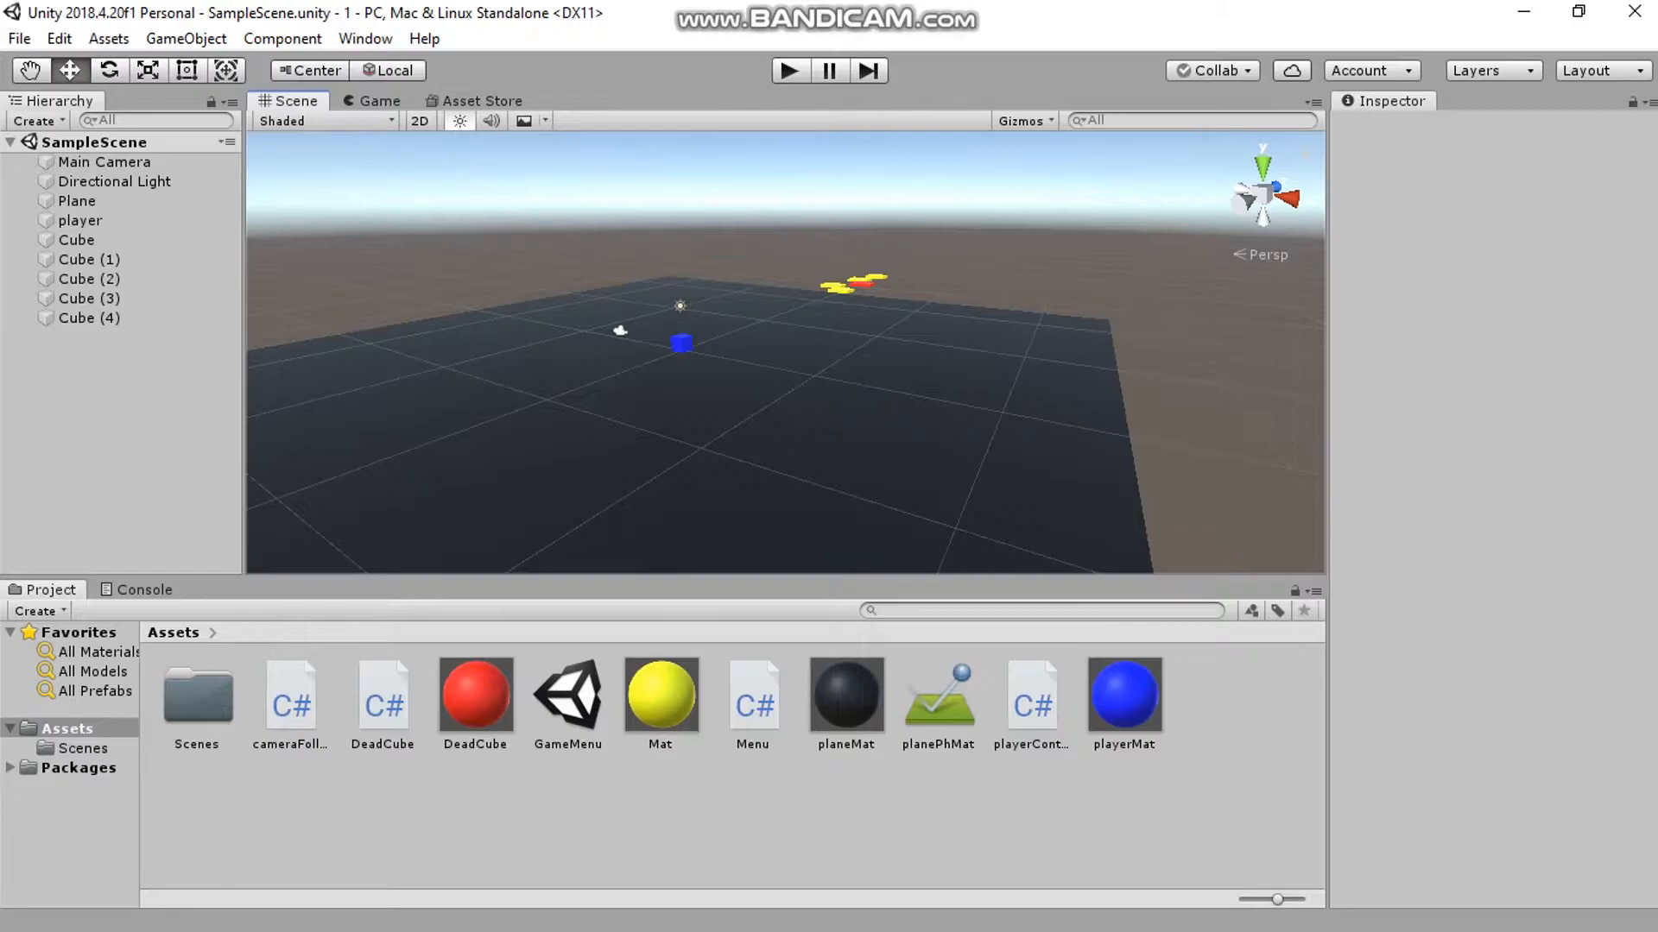
- Examine the yellow and red platforms beyond the edge of the plane in the scene
{"action": "left_click", "coordinate": [950, 250]}
{"action": "mouse_move", "coordinate": [949, 259]}
{"action": "right_mouse_down"}
{"action": "mouse_move", "coordinate": [954, 211]}
{"action": "mouse_move", "coordinate": [993, 177]}
{"action": "mouse_move", "coordinate": [980, 259]}
{"action": "right_mouse_up"}
{"action": "key", "text": "w"}
{"action": "key", "text": "w"}
{"action": "key", "text": "s"}
{"action": "left_click", "coordinate": [920, 256]}
{"action": "left_click_drag", "start_coordinate": [1100, 260], "coordinate": [909, 294]}
{"action": "left_click_drag", "start_coordinate": [1015, 255], "coordinate": [829, 247]}
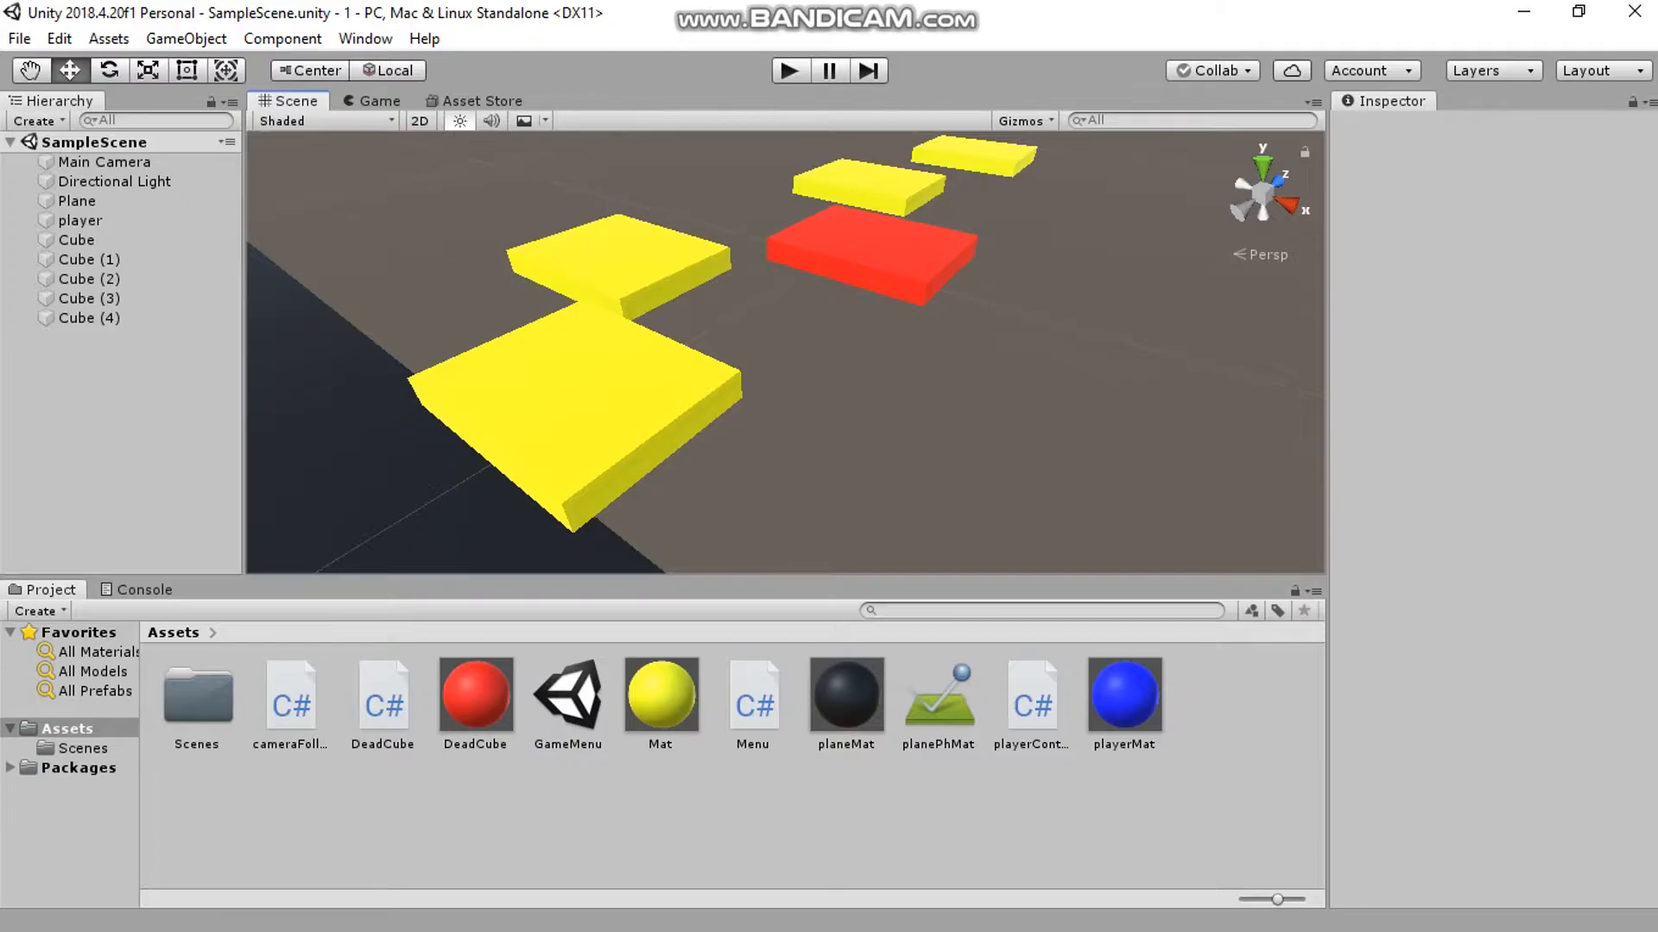
{"action": "key", "text": "s"}
{"action": "right_click_drag", "start_coordinate": [872, 259], "coordinate": [839, 264]}
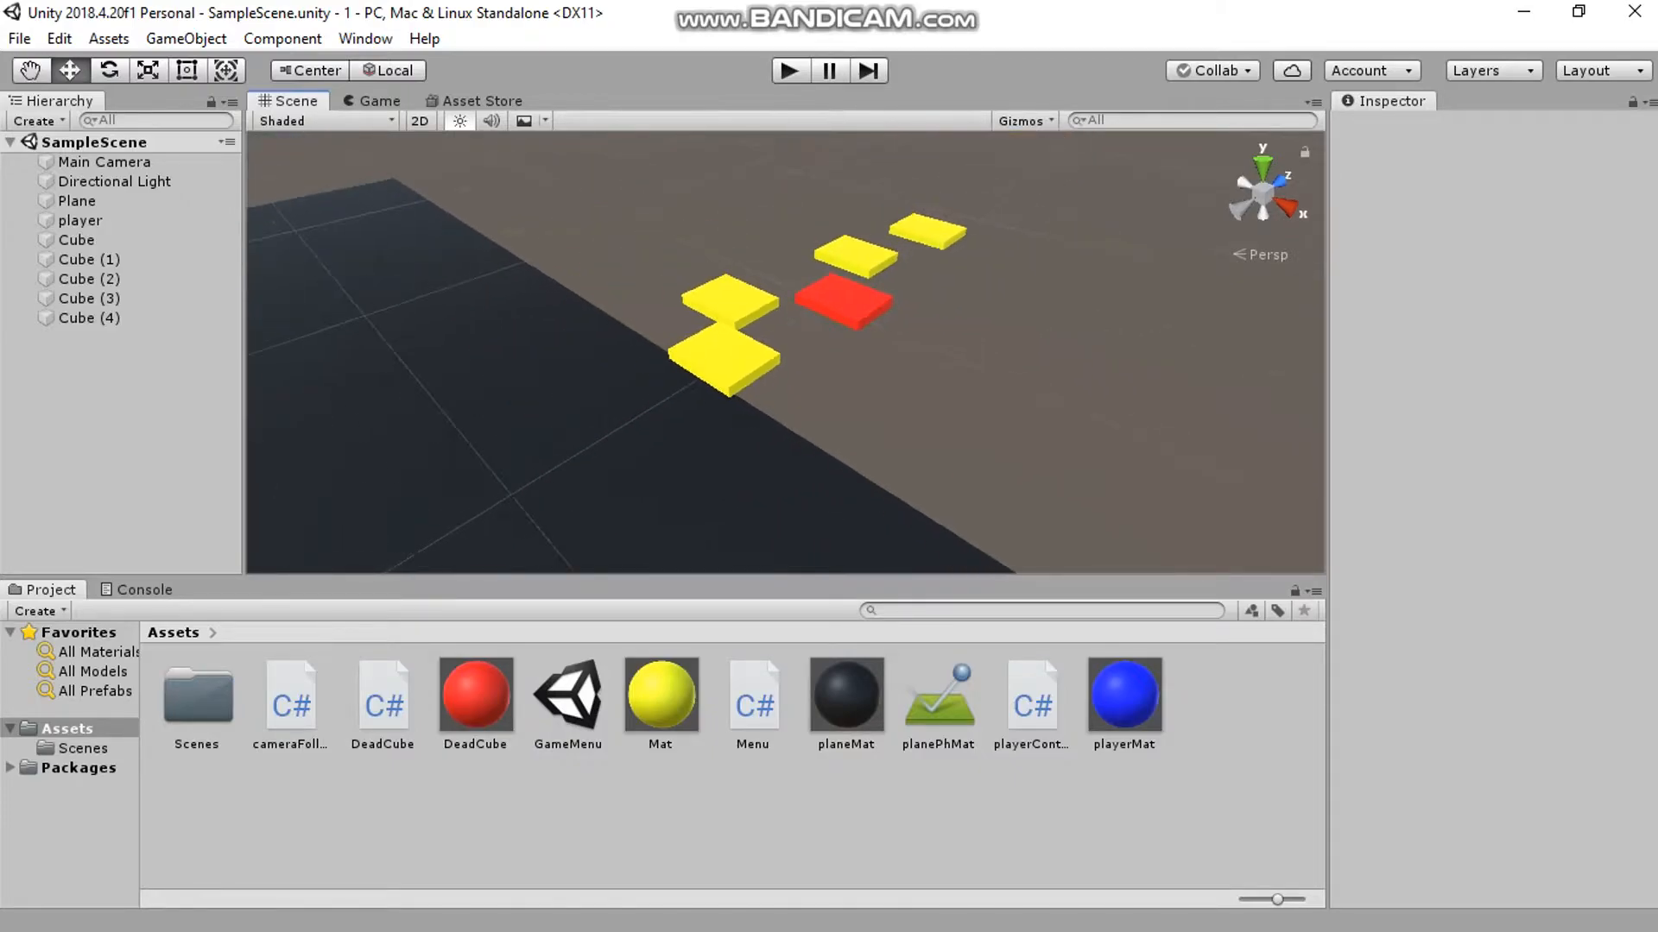
- Set the Dead Cube script's Time on the red platform to 3 and deselect the platform
{"action": "left_click", "coordinate": [842, 302]}
{"action": "scroll", "coordinate": [1489, 518], "scroll_direction": "down", "scroll_amount": 2}
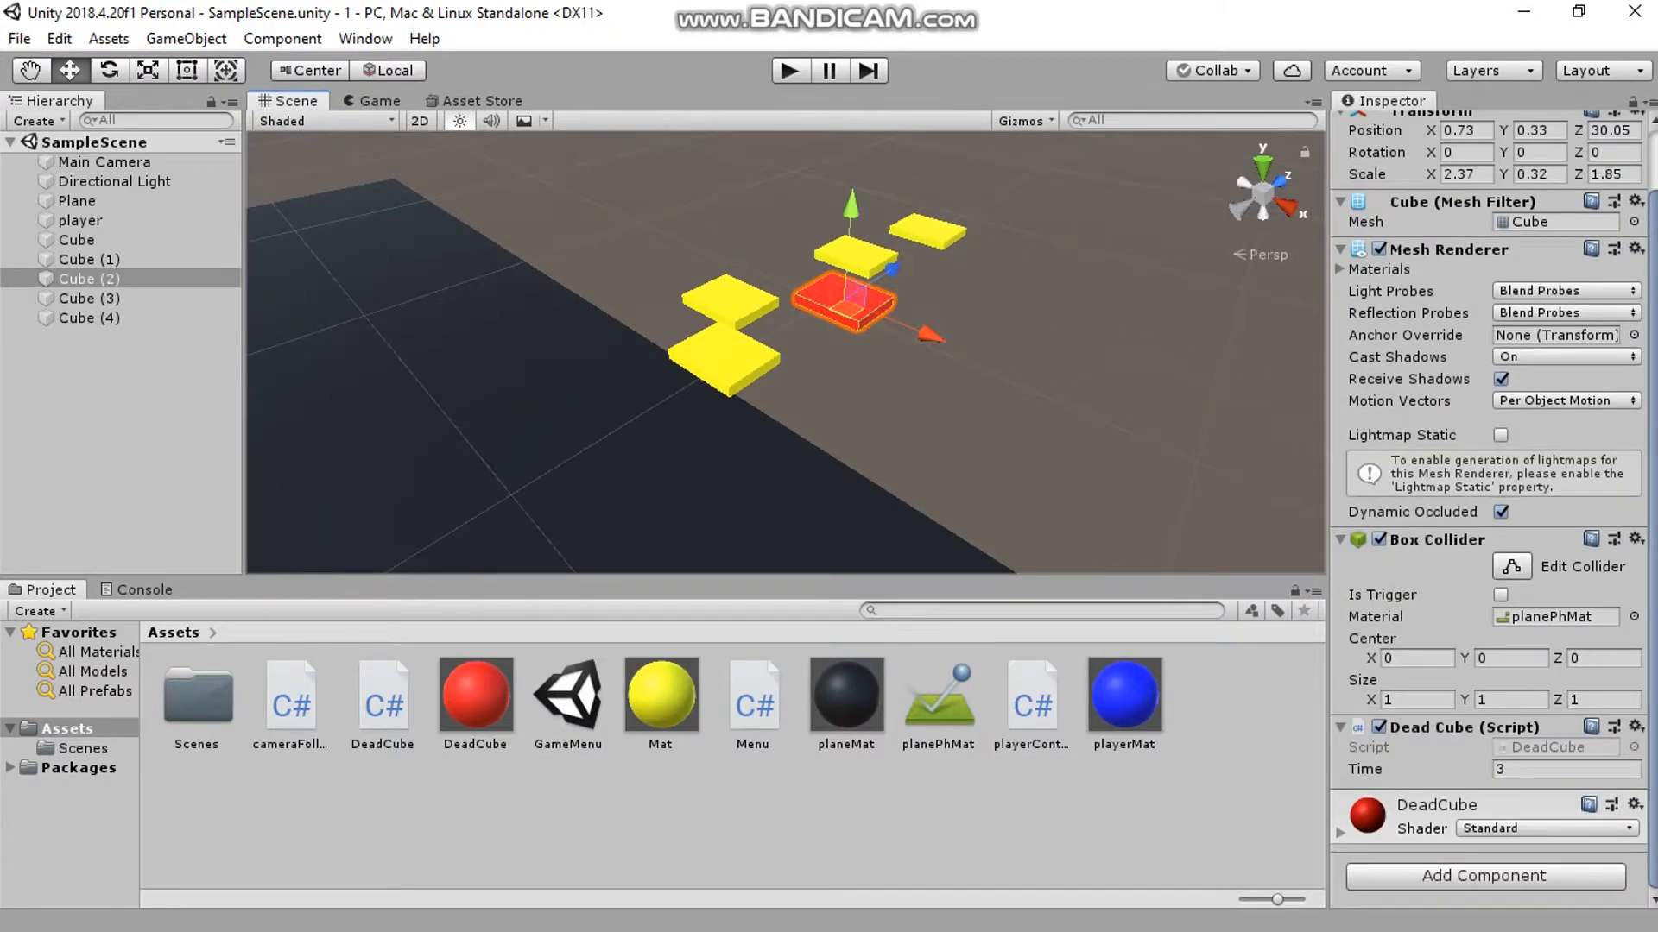
{"action": "left_click_drag", "start_coordinate": [1373, 770], "coordinate": [1364, 770]}
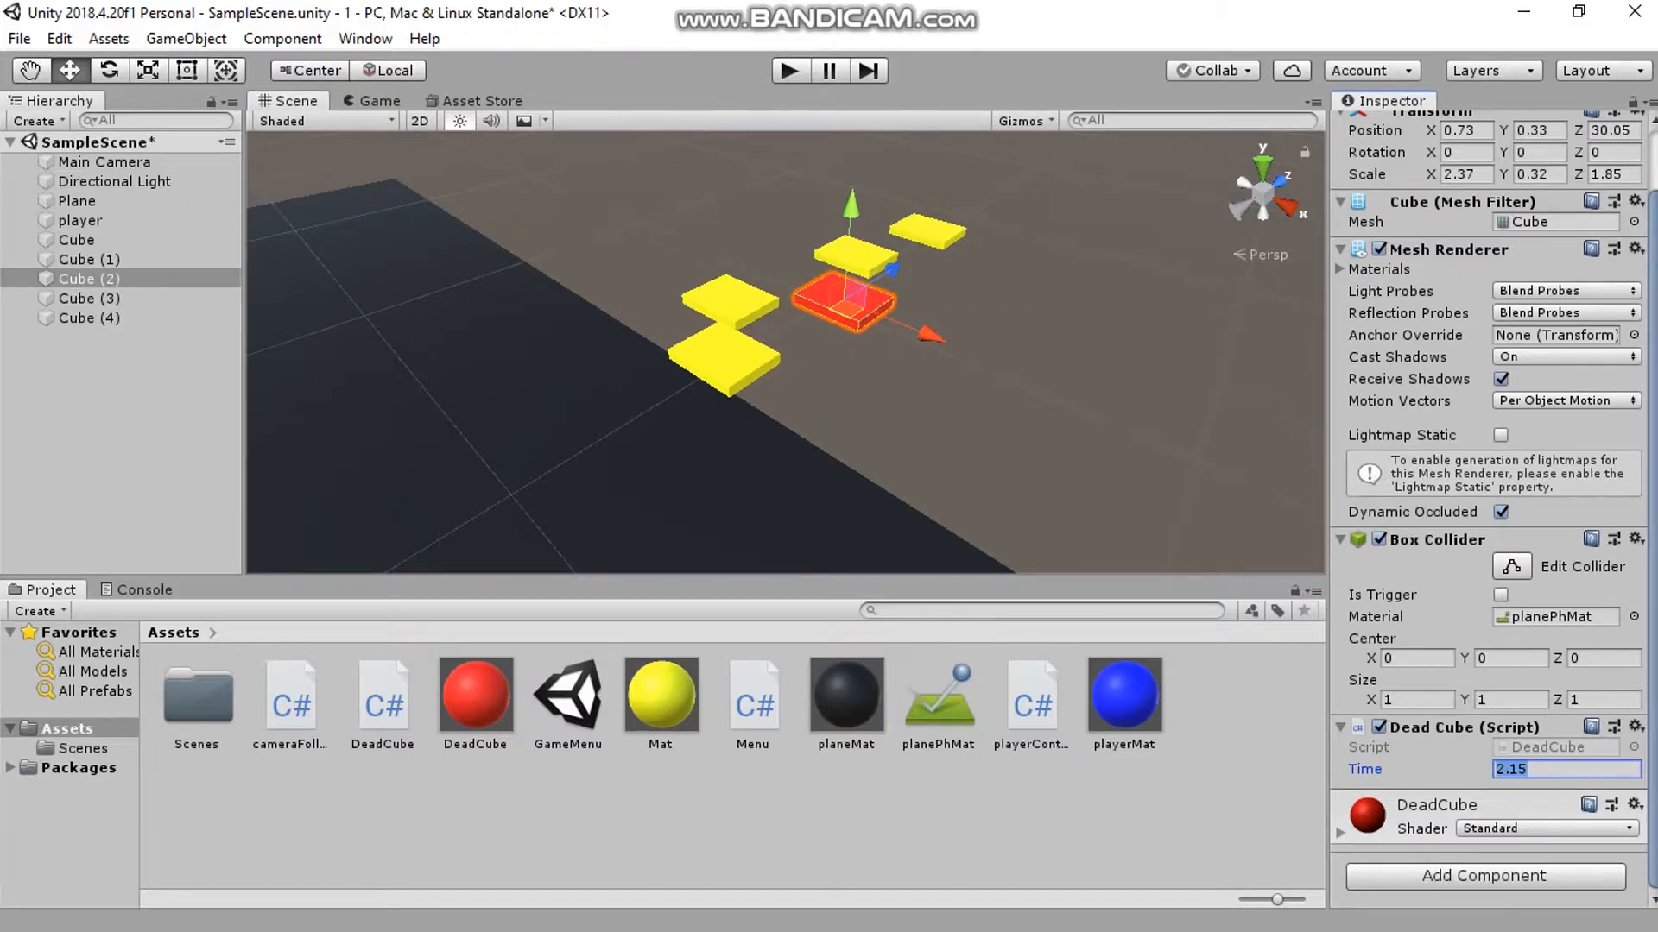
{"action": "type", "text": "3"}
{"action": "left_click", "coordinate": [1036, 397]}
{"action": "right_click_drag", "start_coordinate": [1036, 397], "coordinate": [916, 393]}
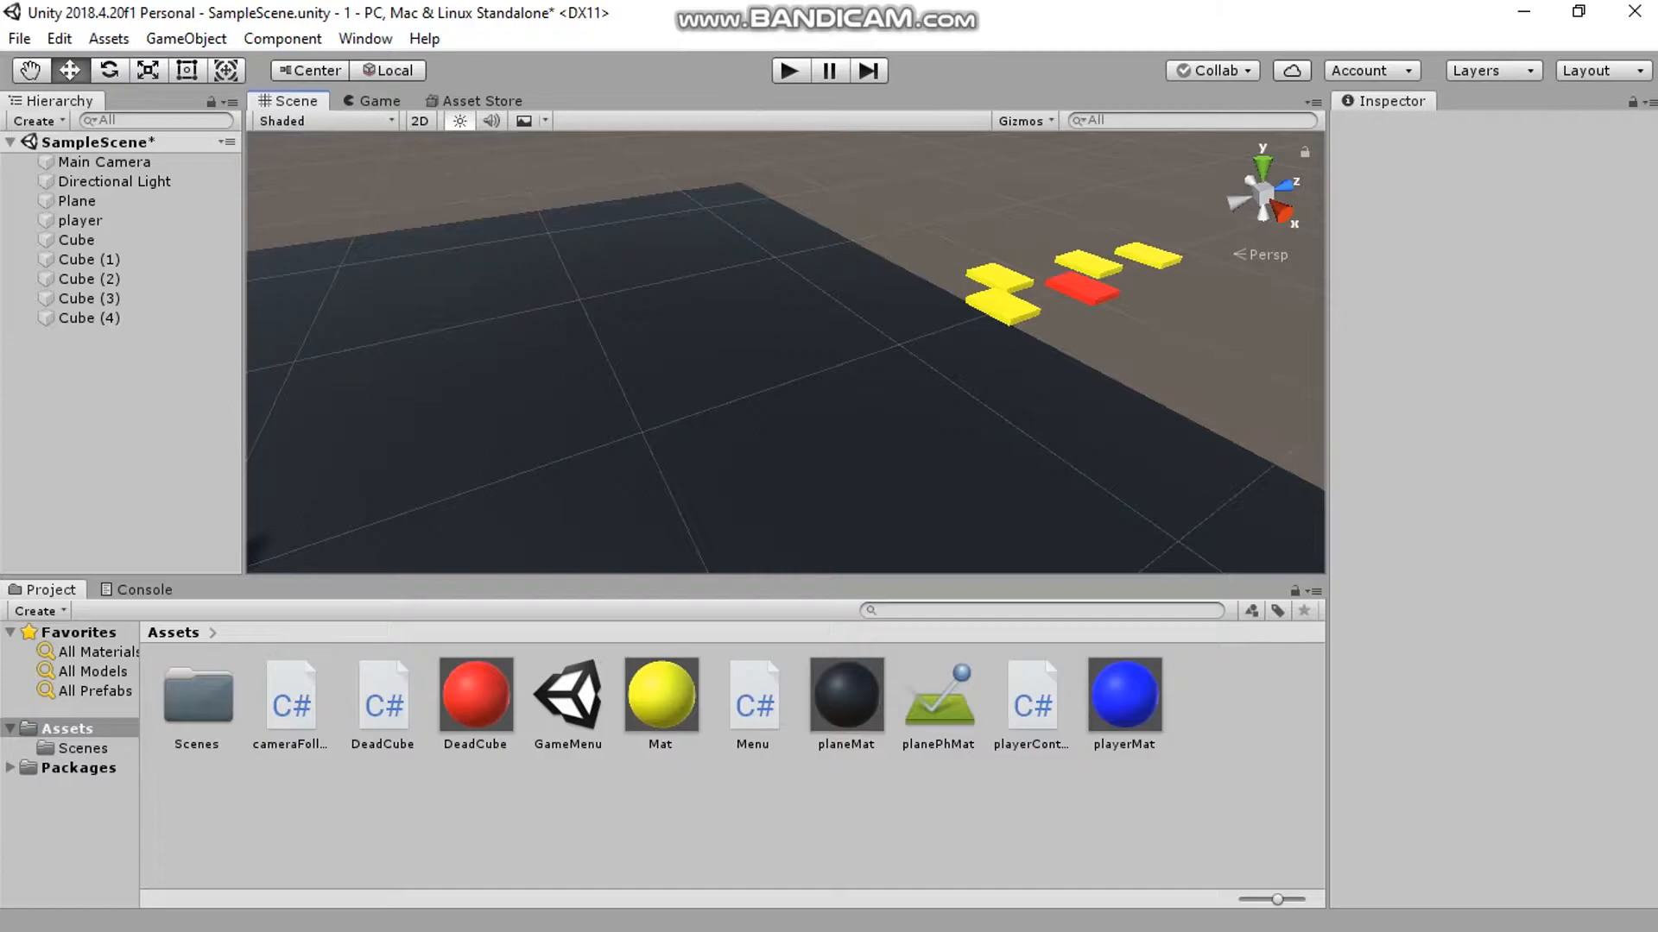
- Open the GameMenu scene without saving the SampleScene changes and bring its menu canvas into view
{"action": "double_click", "coordinate": [567, 695]}
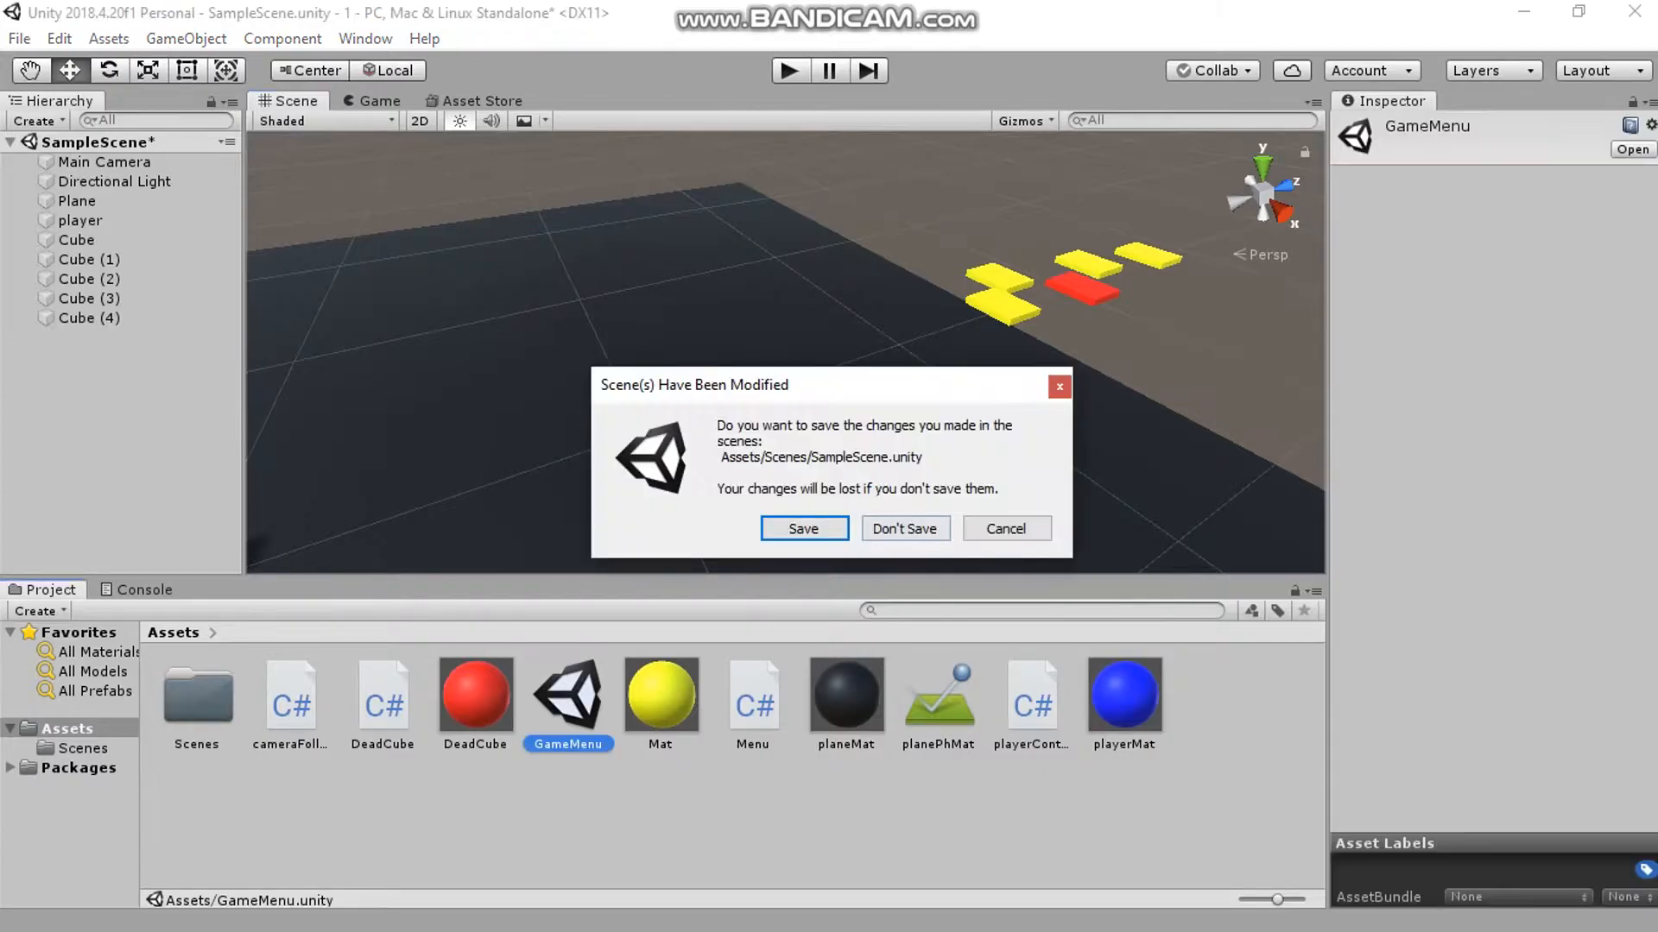
{"action": "left_click", "coordinate": [905, 529]}
{"action": "right_click_drag", "start_coordinate": [829, 405], "coordinate": [656, 371]}
{"action": "left_click", "coordinate": [656, 371]}
{"action": "key", "text": "f"}
{"action": "right_click_drag", "start_coordinate": [656, 372], "coordinate": [665, 331]}
{"action": "key", "text": "w"}
{"action": "left_click", "coordinate": [362, 371]}
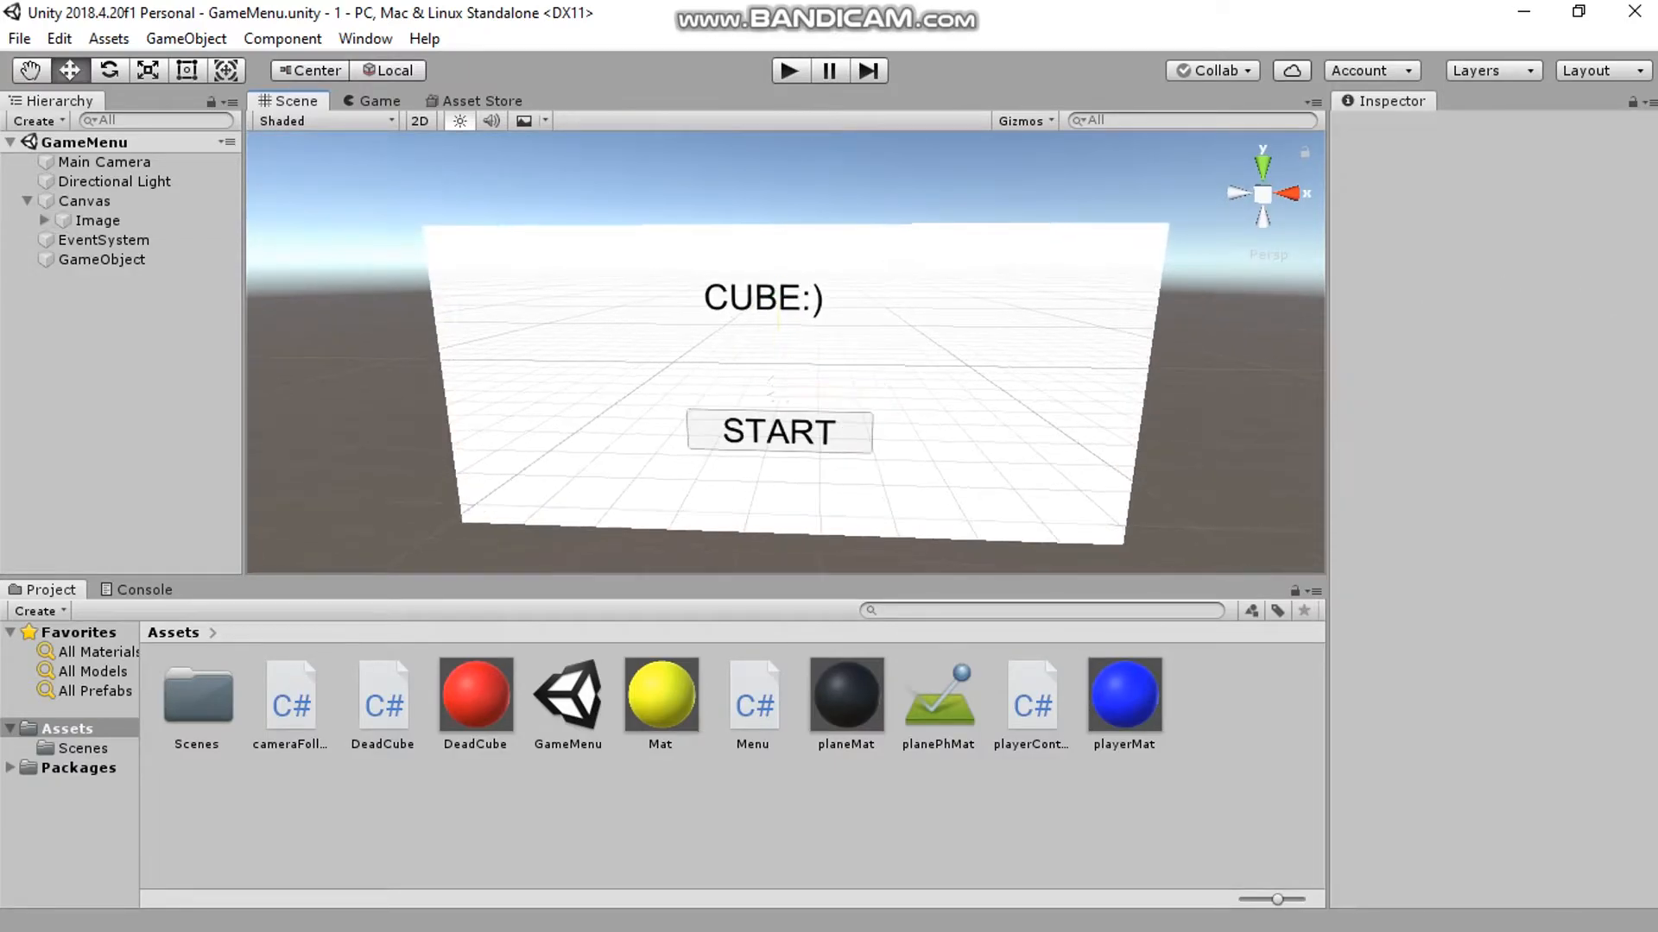
- Examine the START button's On Click settings and preview the menu layout in the Game view
{"action": "left_click", "coordinate": [867, 430]}
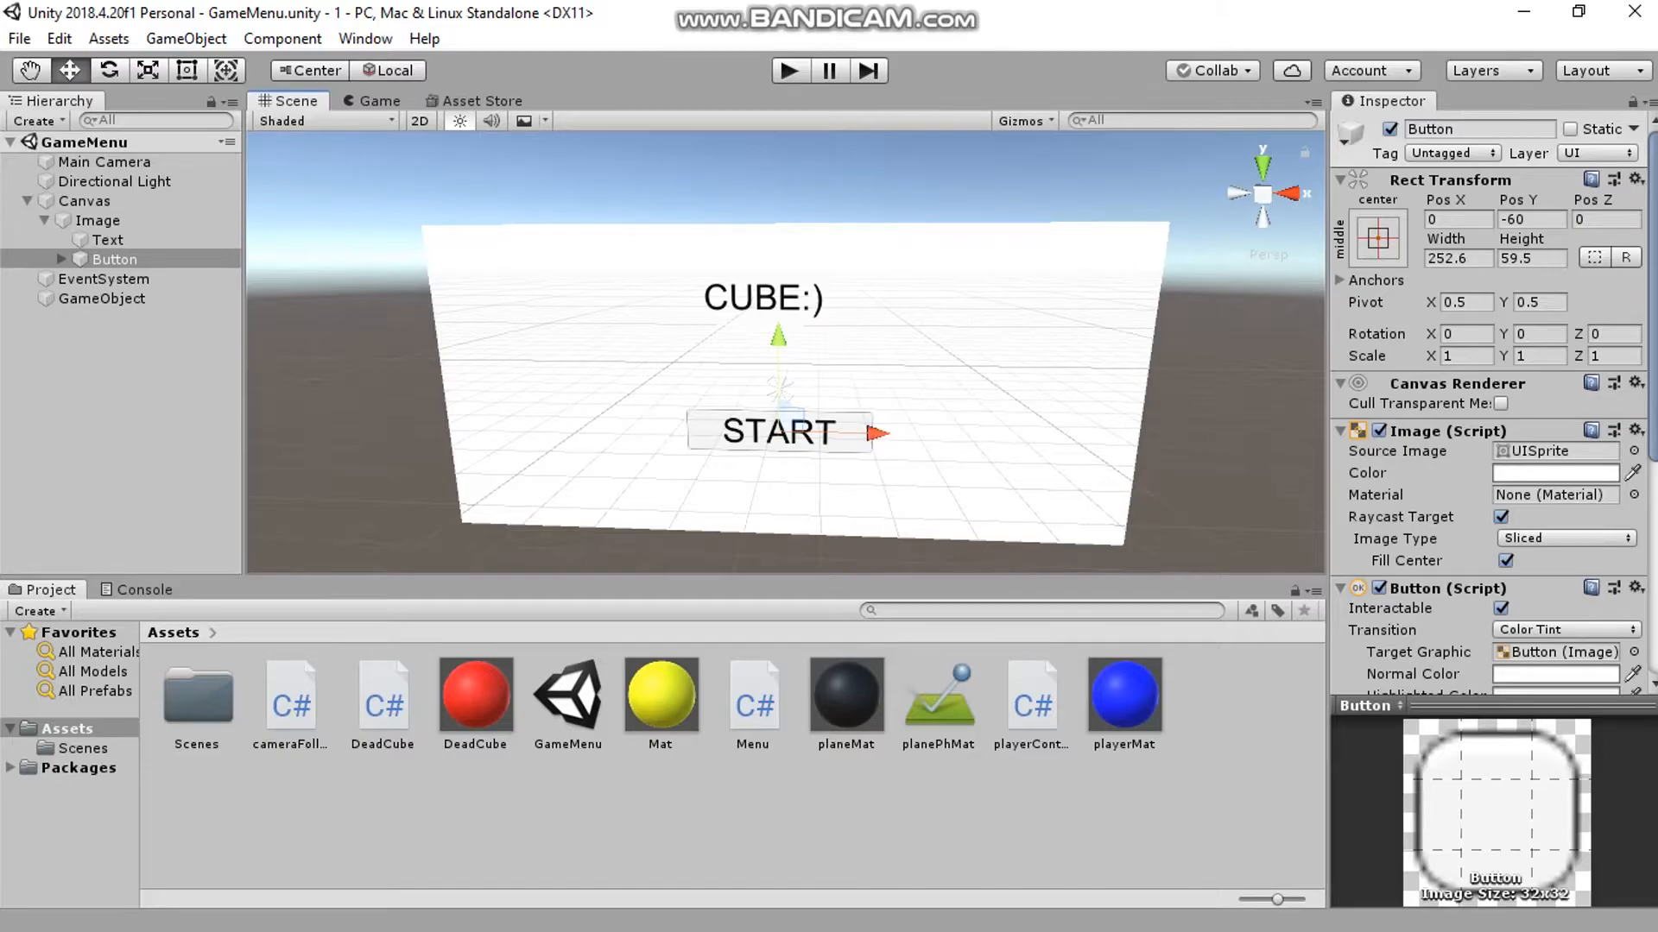
{"action": "scroll", "coordinate": [786, 352], "scroll_direction": "down", "scroll_amount": 4}
{"action": "scroll", "coordinate": [1489, 415], "scroll_direction": "down", "scroll_amount": 4}
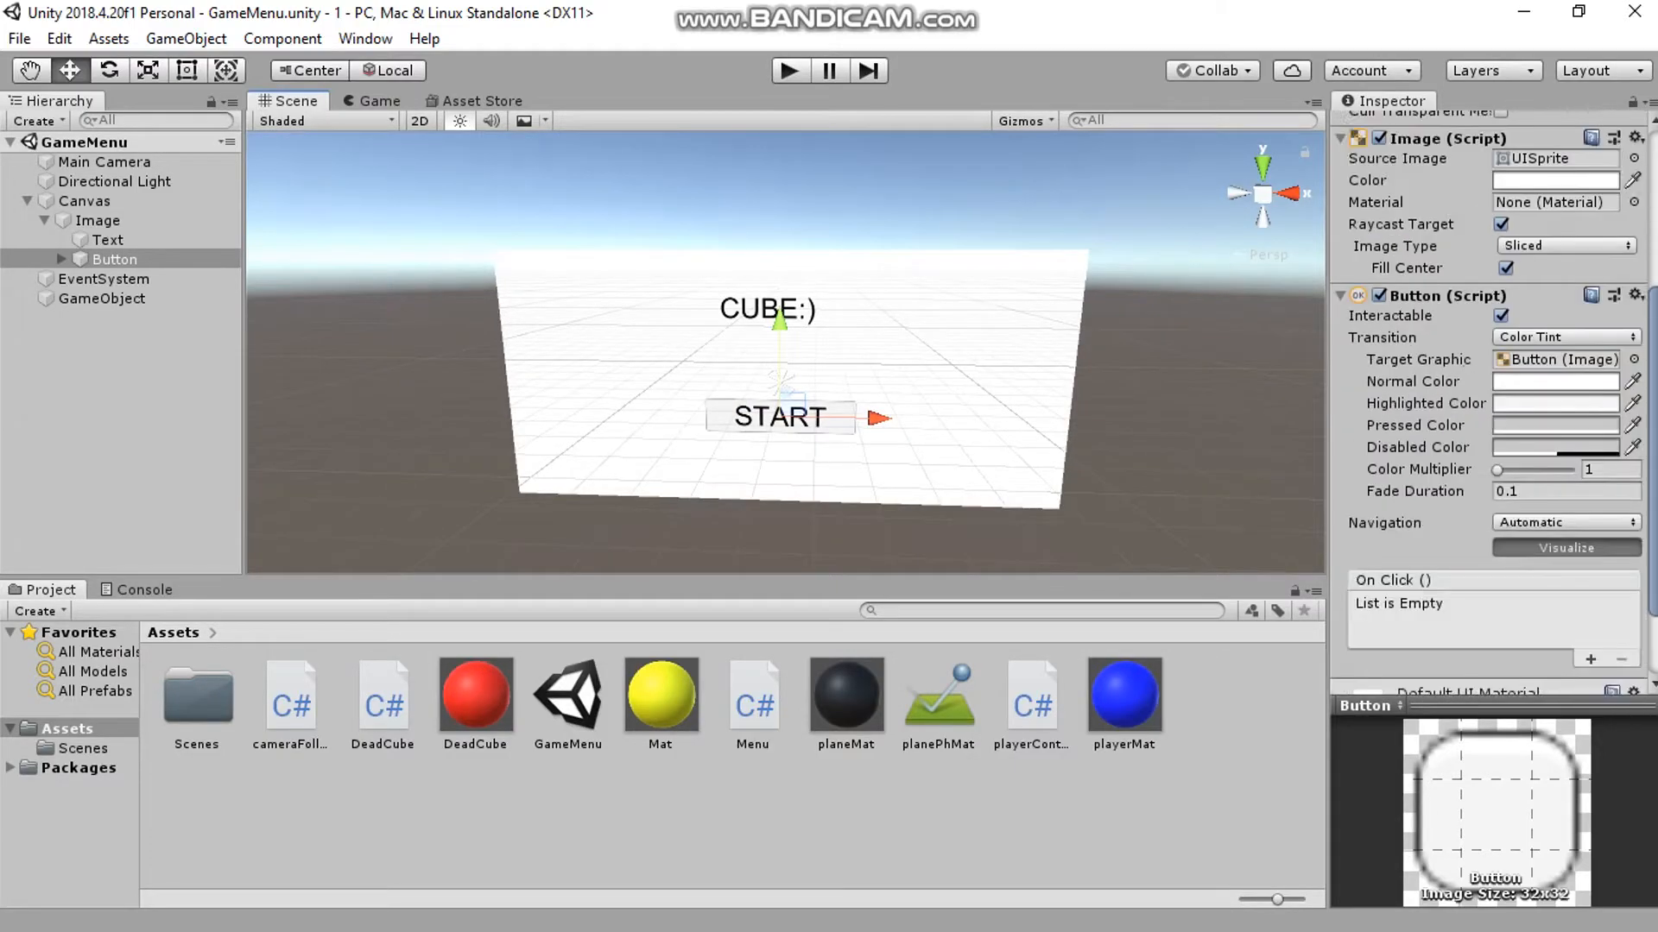
{"action": "scroll", "coordinate": [1489, 414], "scroll_direction": "up", "scroll_amount": 4}
{"action": "left_click_drag", "start_coordinate": [1199, 196], "coordinate": [510, 513]}
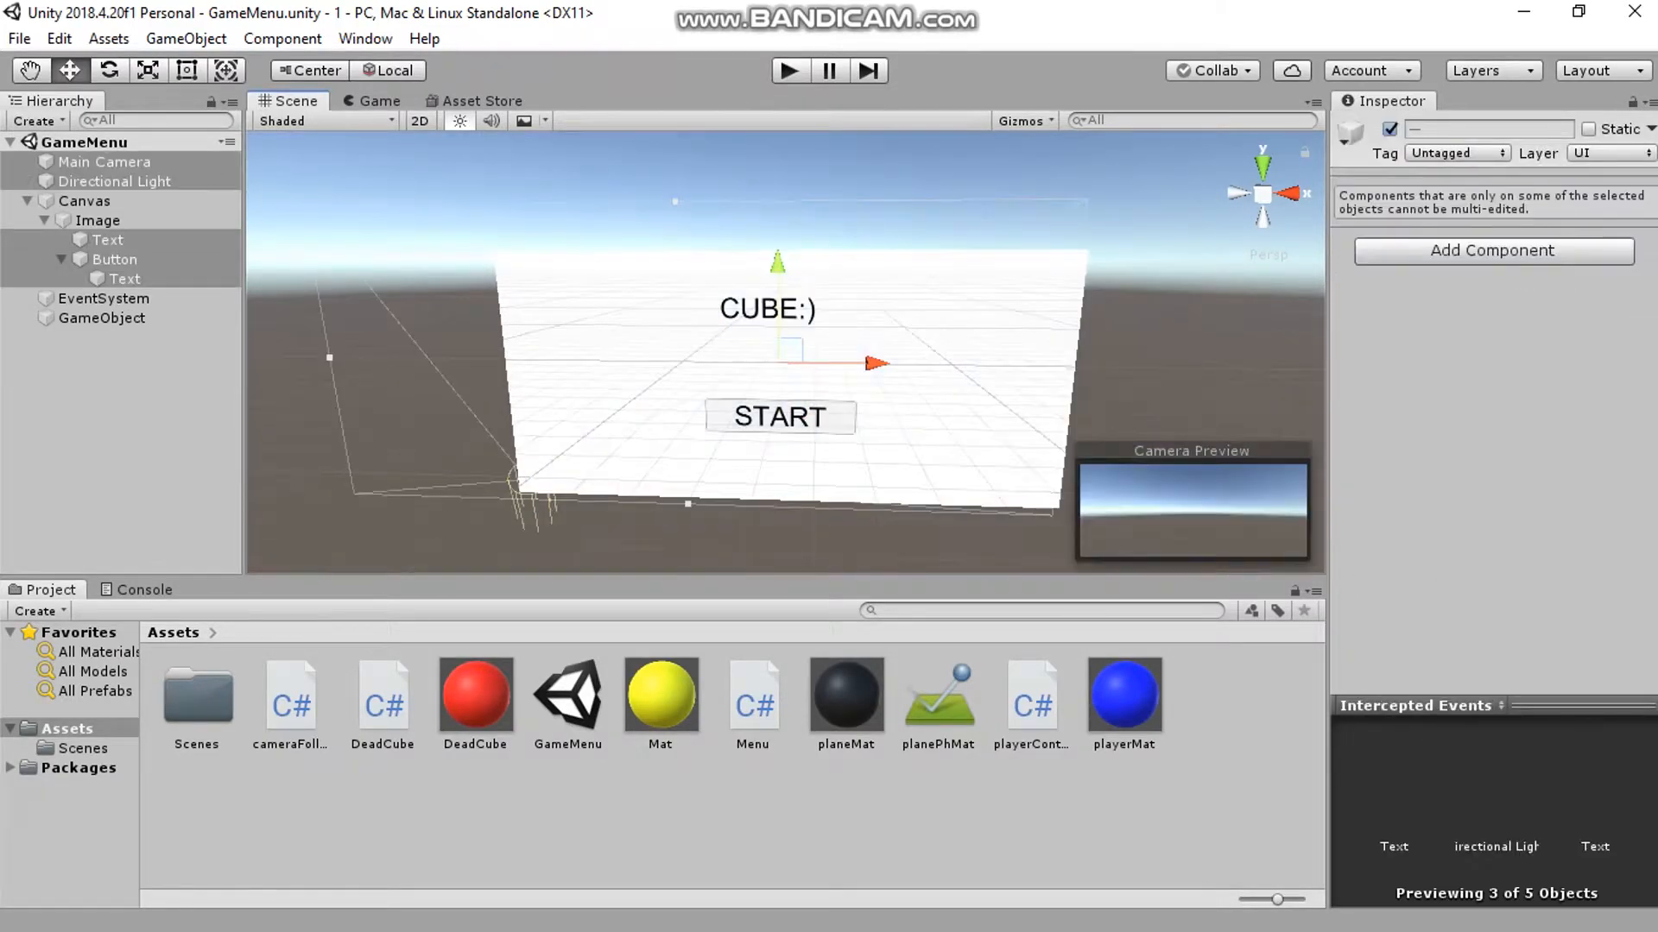
{"action": "left_click", "coordinate": [492, 522]}
{"action": "left_click_drag", "start_coordinate": [456, 184], "coordinate": [1079, 484]}
{"action": "left_click_drag", "start_coordinate": [1083, 189], "coordinate": [345, 535]}
{"action": "key", "text": "ctrl+2"}
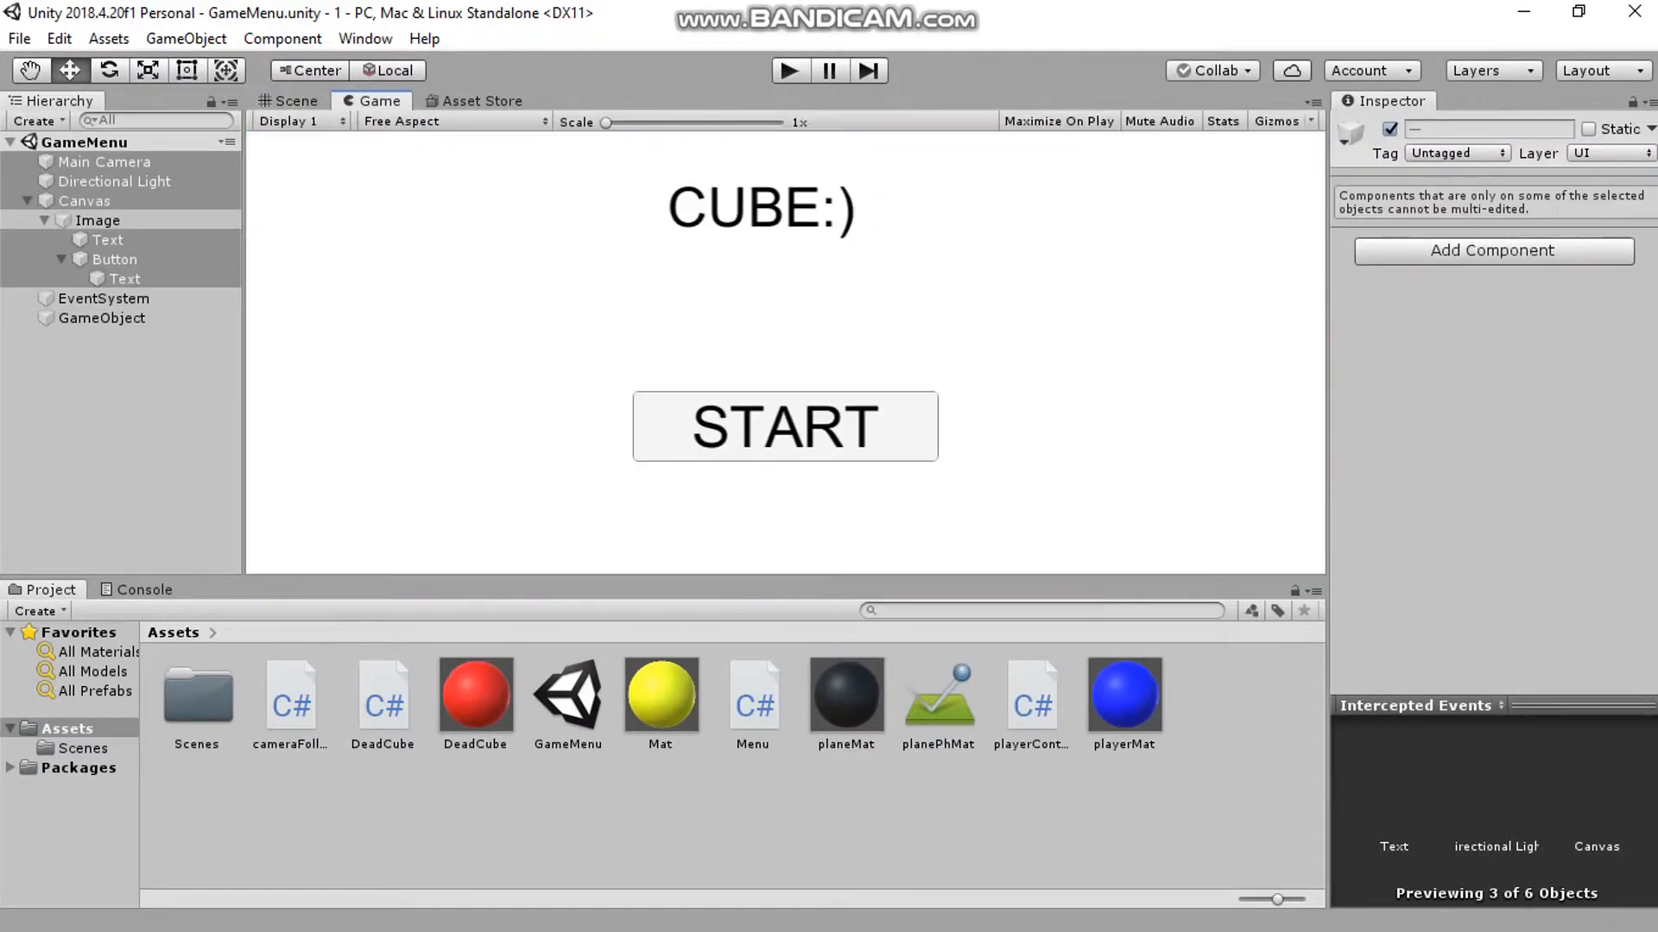
{"action": "key", "text": "ctrl+1"}
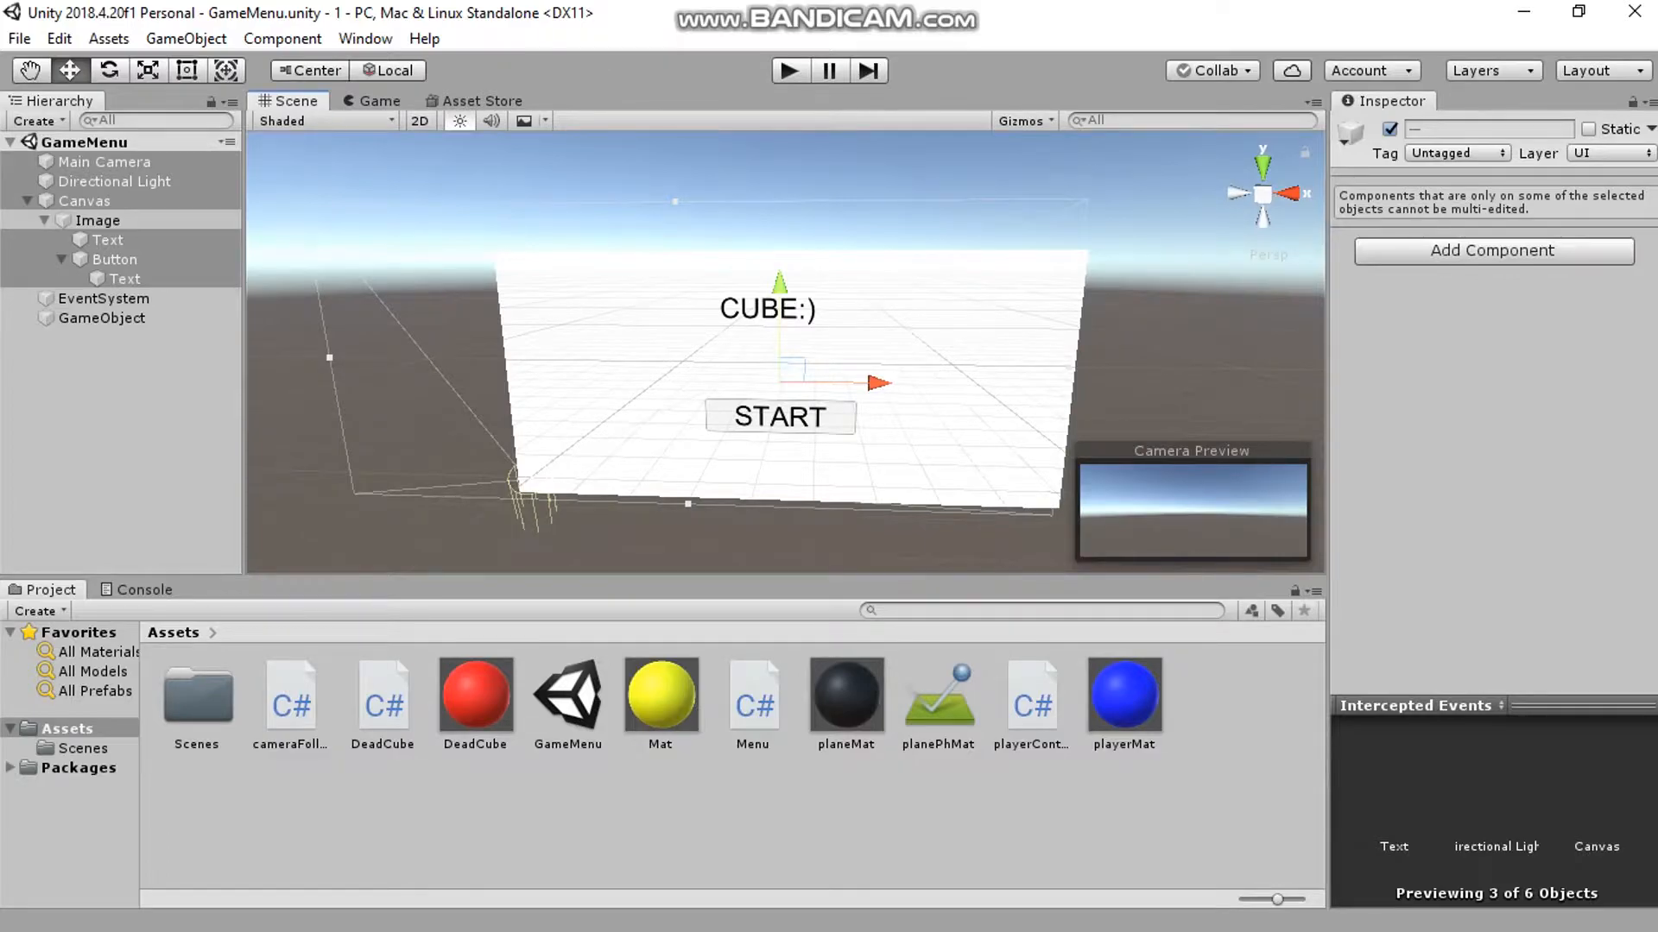
{"action": "left_click", "coordinate": [690, 820]}
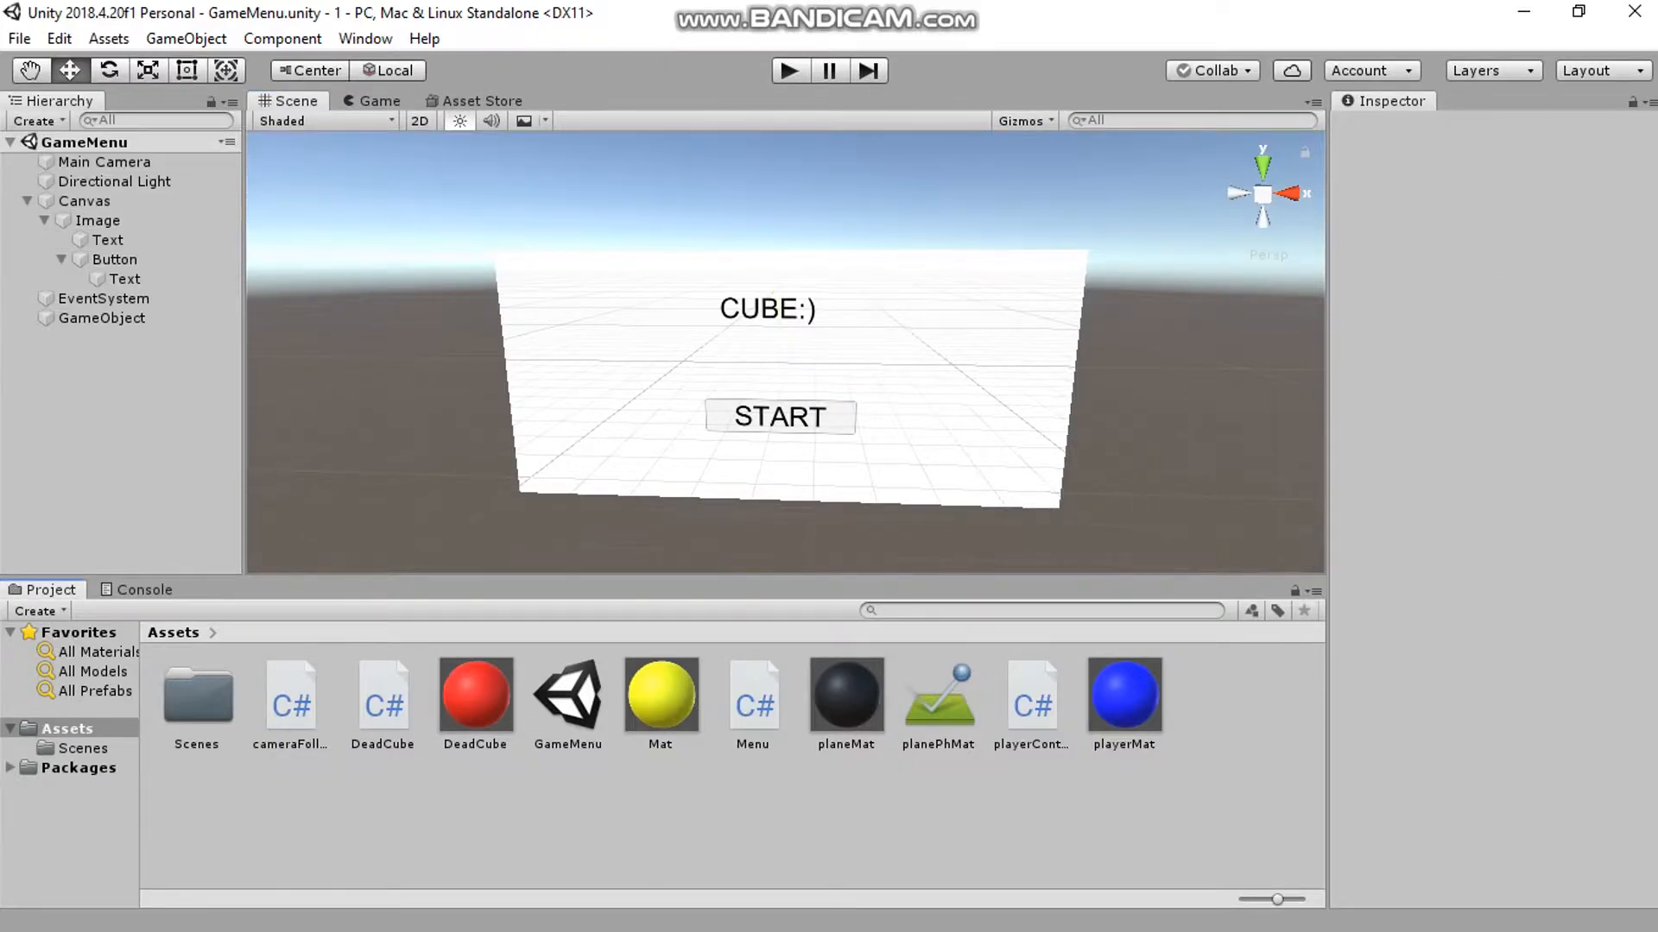
- Open the Menu script in Visual Studio and review its MenuU function
{"action": "double_click", "coordinate": [754, 698]}
{"action": "left_click", "coordinate": [158, 287]}
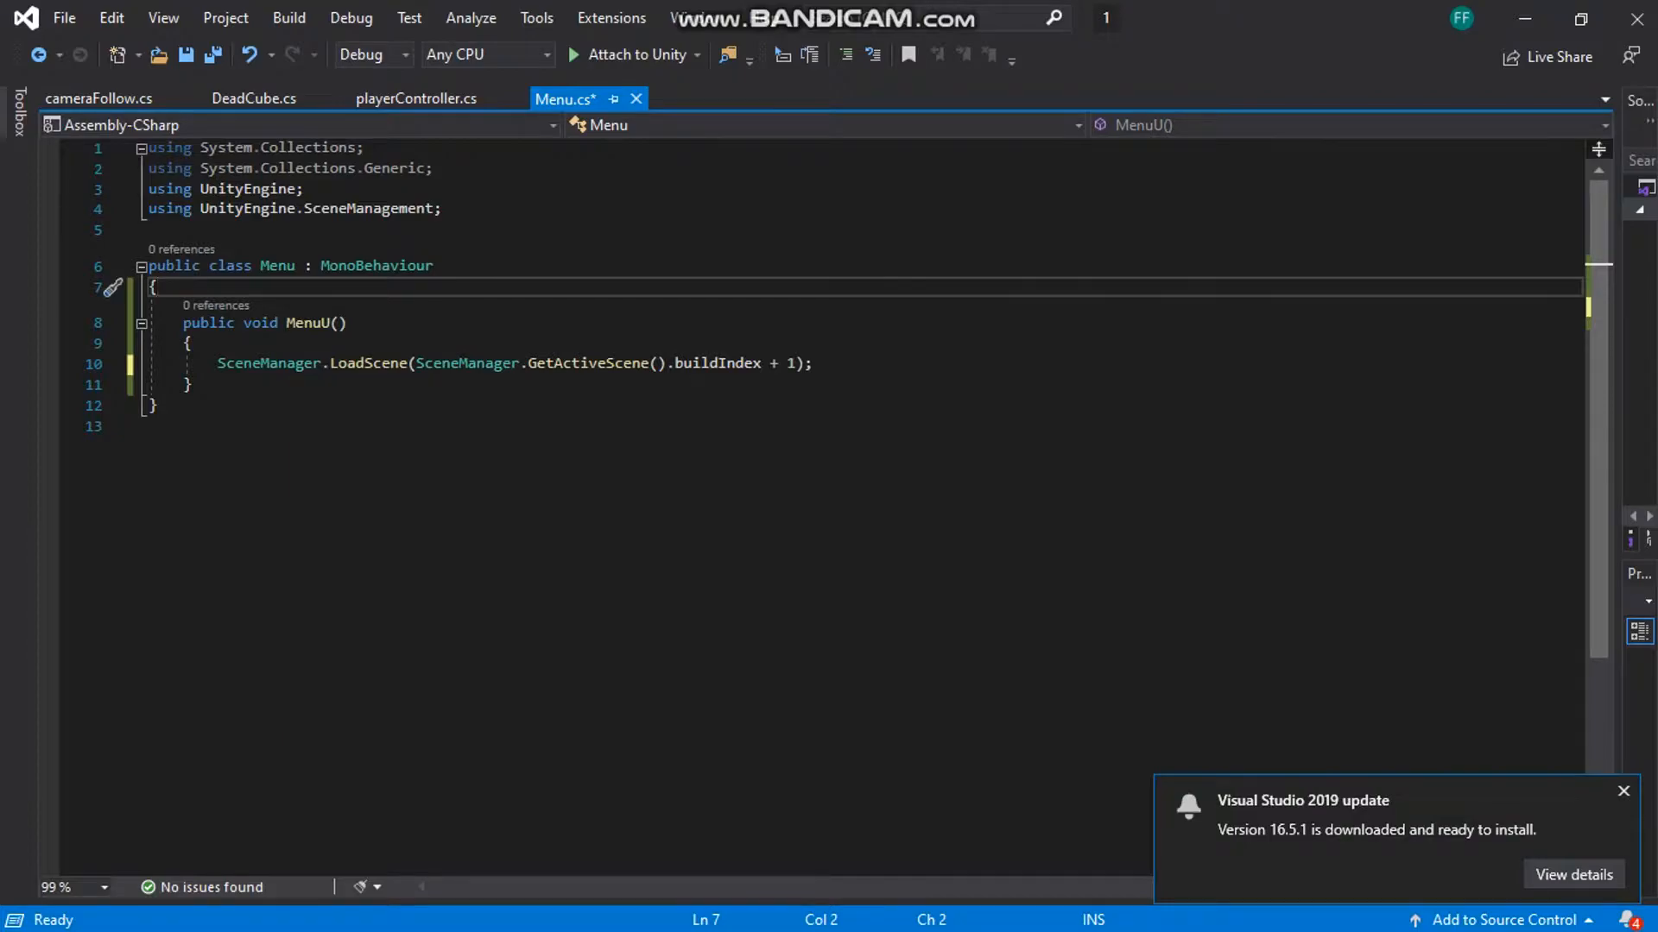
{"action": "left_click", "coordinate": [195, 385]}
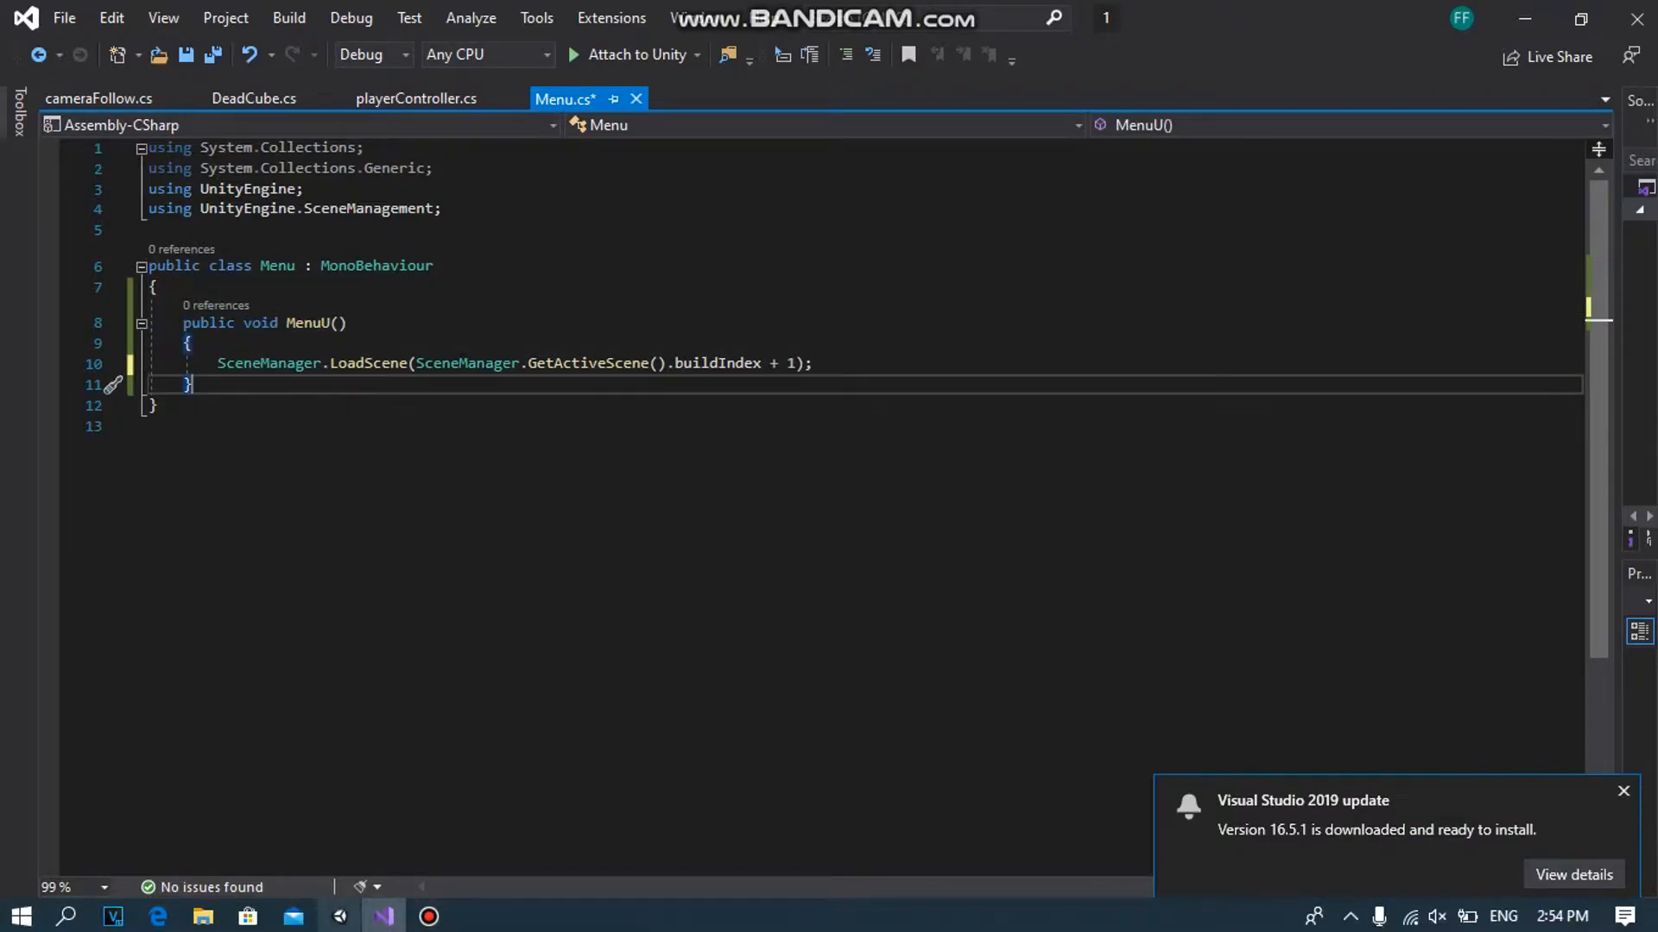
- Switch to Unity and move GameMenu above SampleScene in the build settings' scene list
{"action": "left_click", "coordinate": [337, 923]}
{"action": "left_click", "coordinate": [19, 38]}
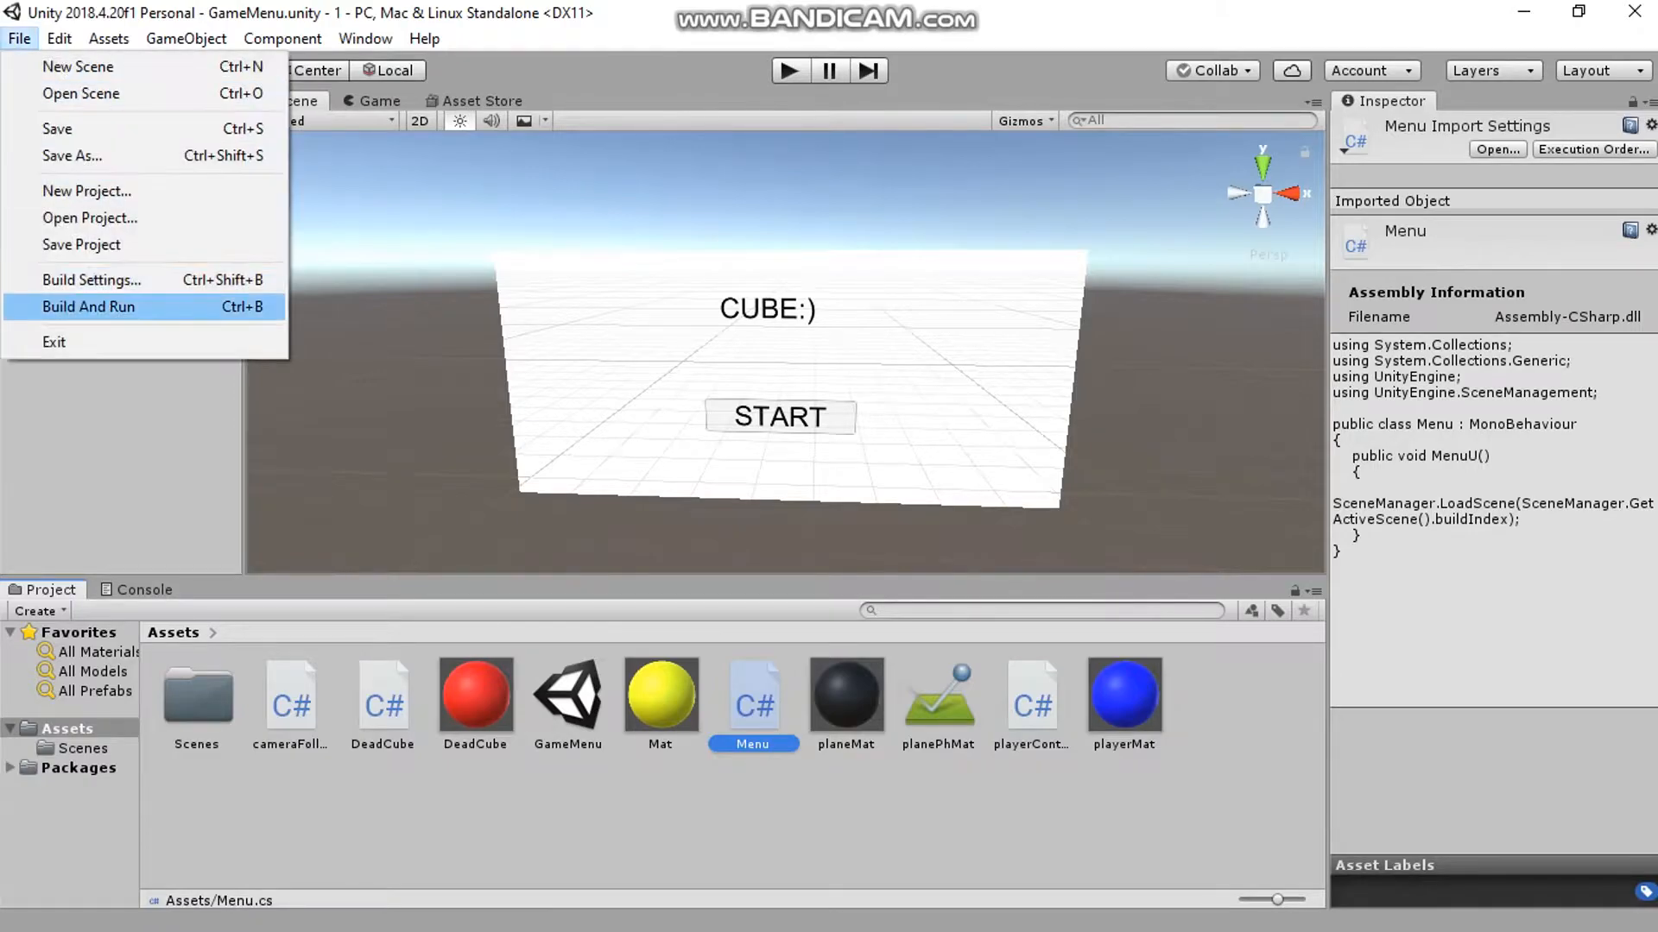
{"action": "left_click", "coordinate": [95, 278]}
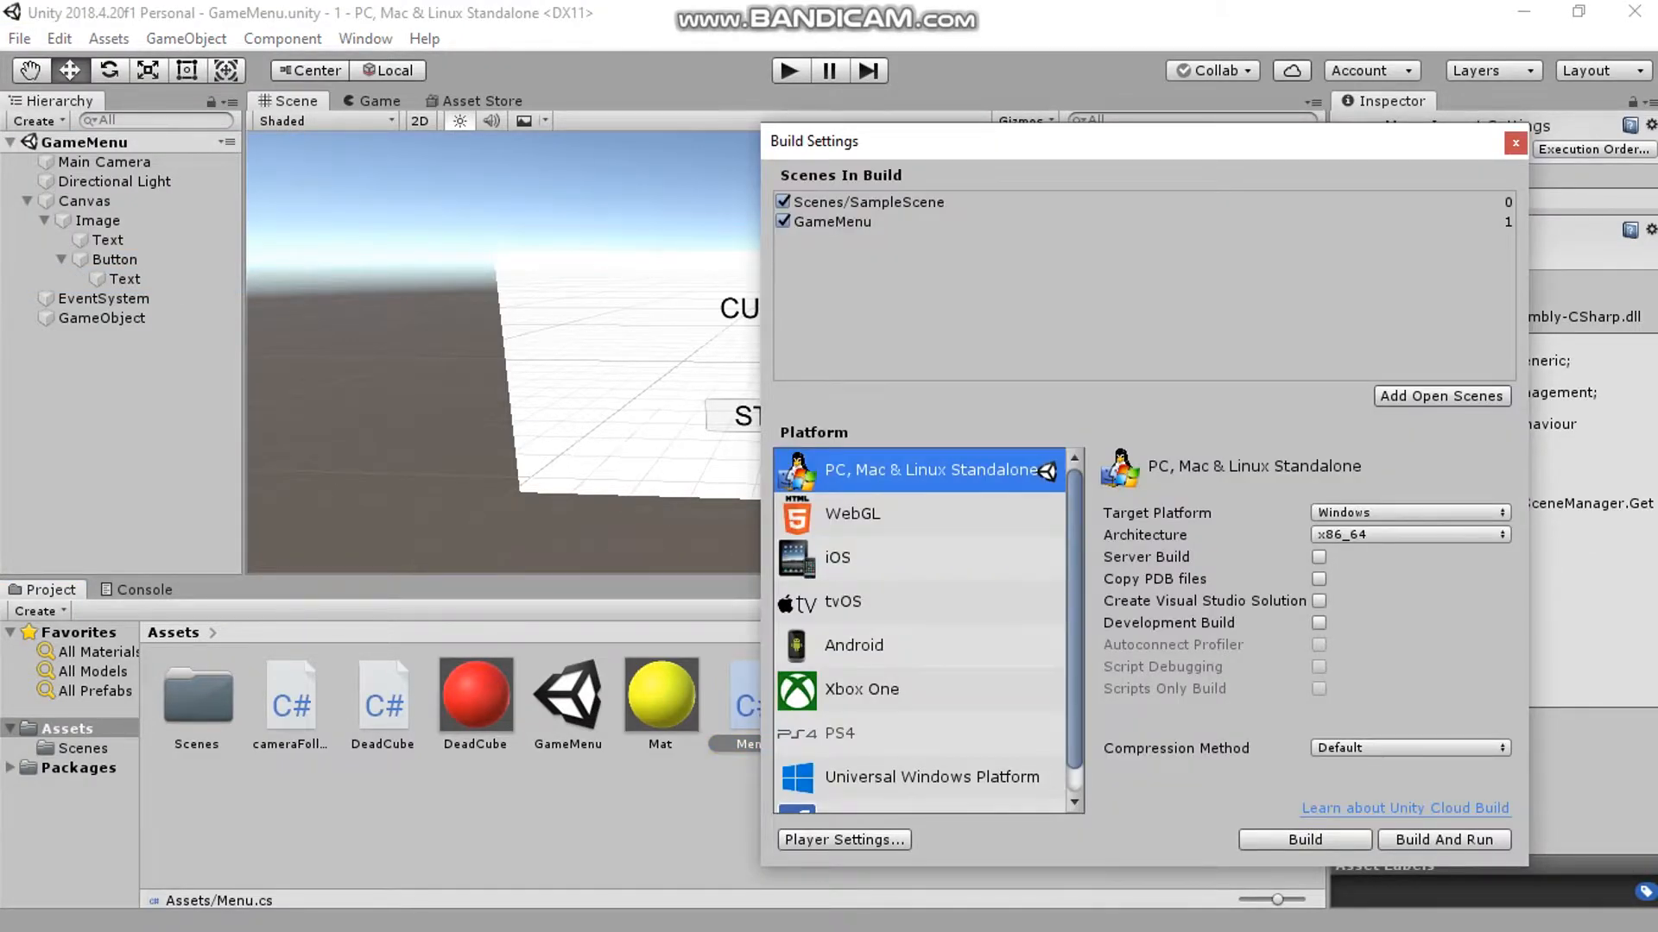
{"action": "left_click_drag", "start_coordinate": [567, 698], "coordinate": [880, 285]}
{"action": "left_click", "coordinate": [842, 221]}
{"action": "left_click_drag", "start_coordinate": [833, 222], "coordinate": [833, 199]}
- Add SampleScene from the Scenes folder to the scenes in the build and close the build settings
{"action": "left_click", "coordinate": [198, 697]}
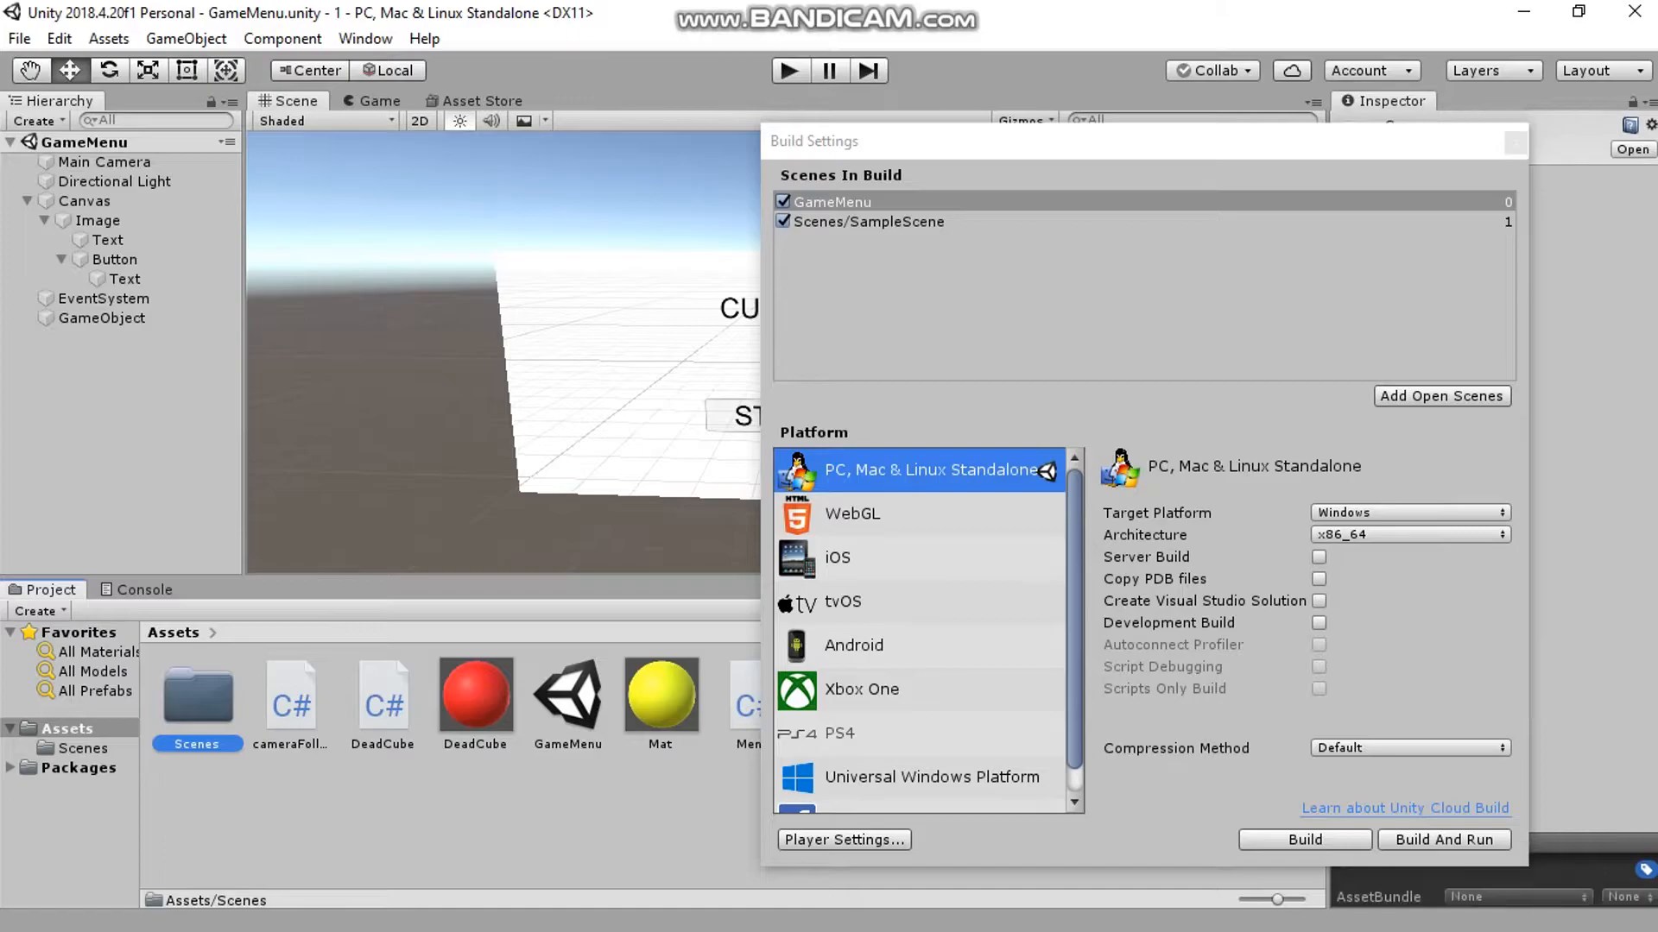
{"action": "double_click", "coordinate": [198, 698]}
{"action": "left_click_drag", "start_coordinate": [198, 697], "coordinate": [872, 293]}
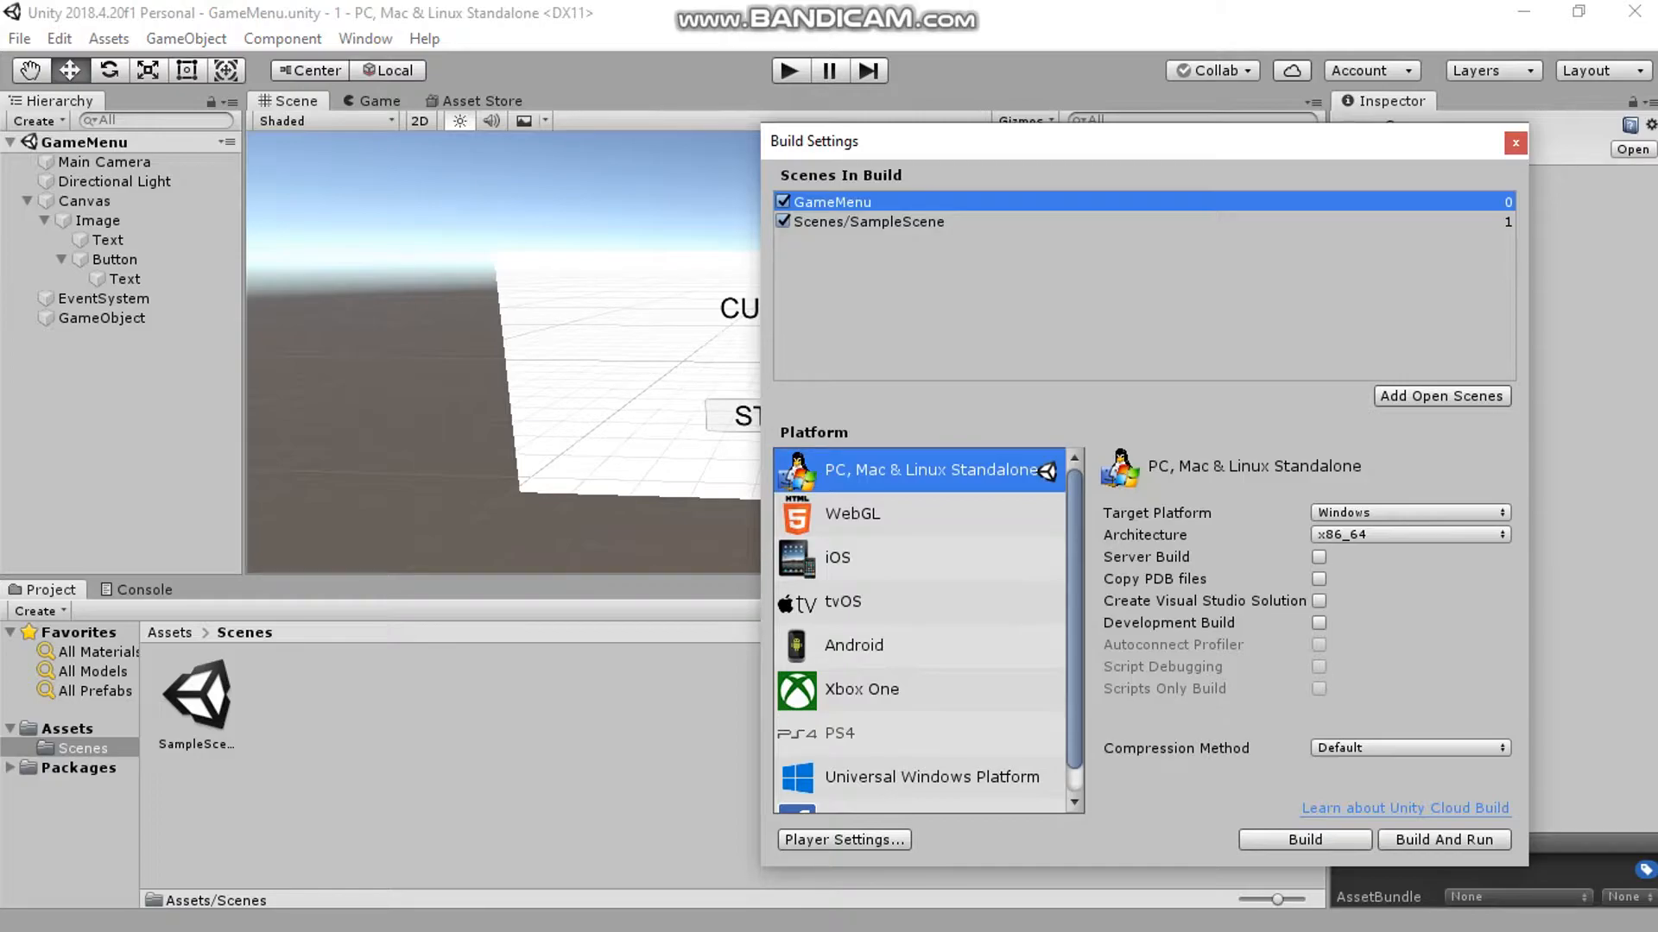
{"action": "left_click", "coordinate": [169, 633]}
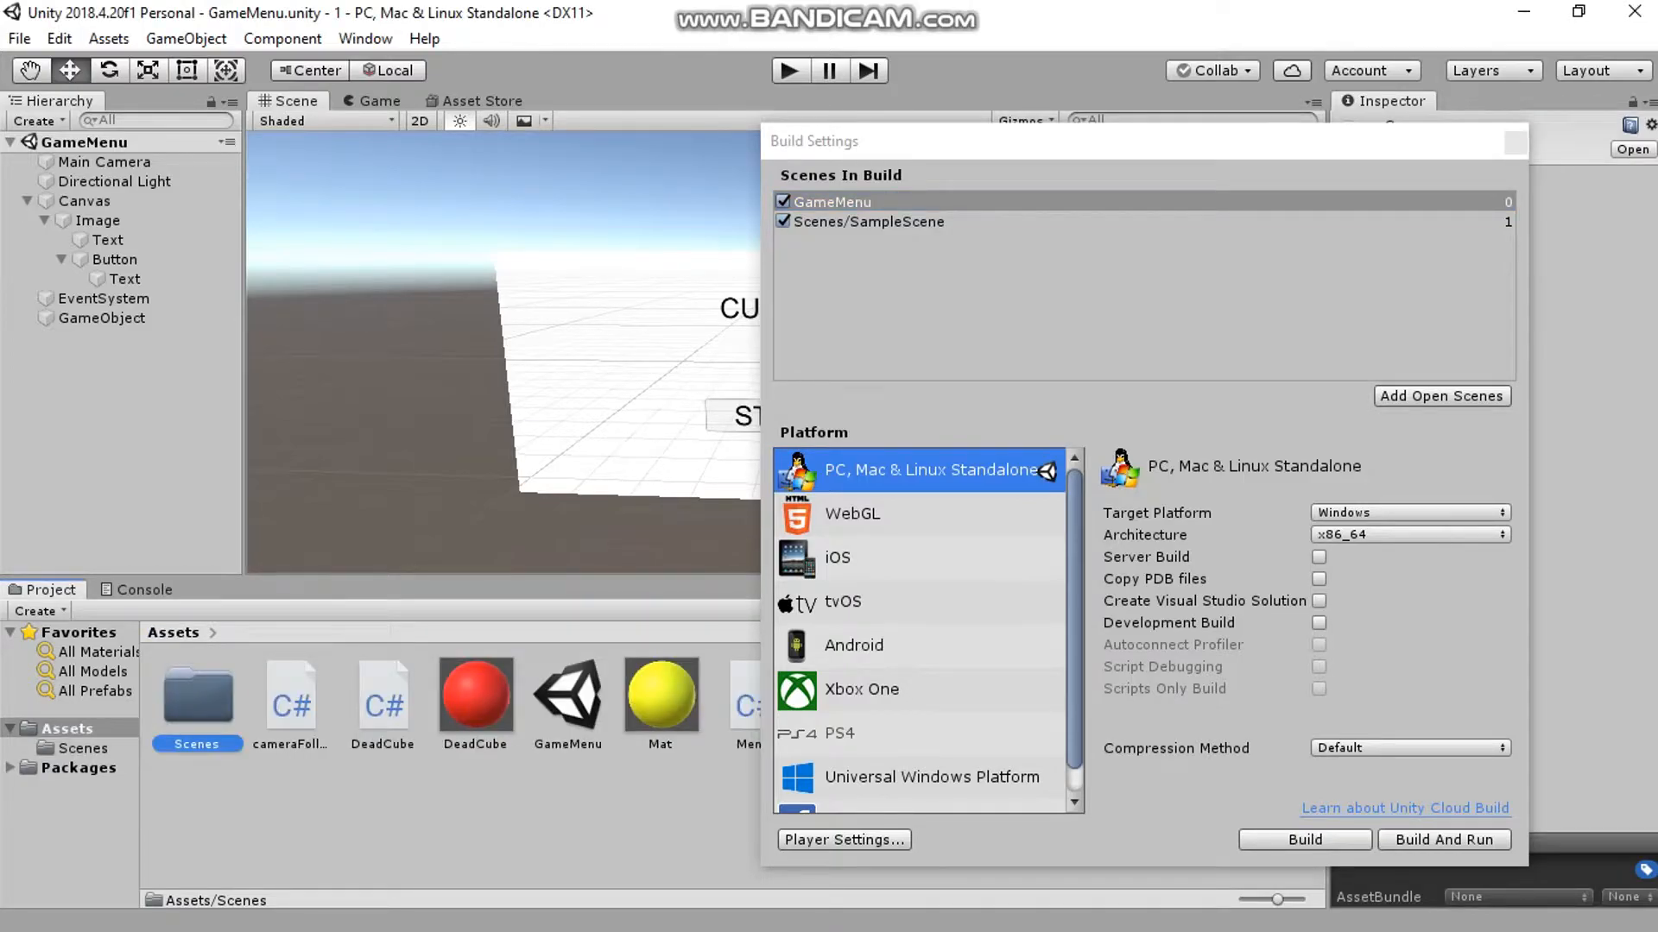
{"action": "left_click", "coordinate": [869, 222]}
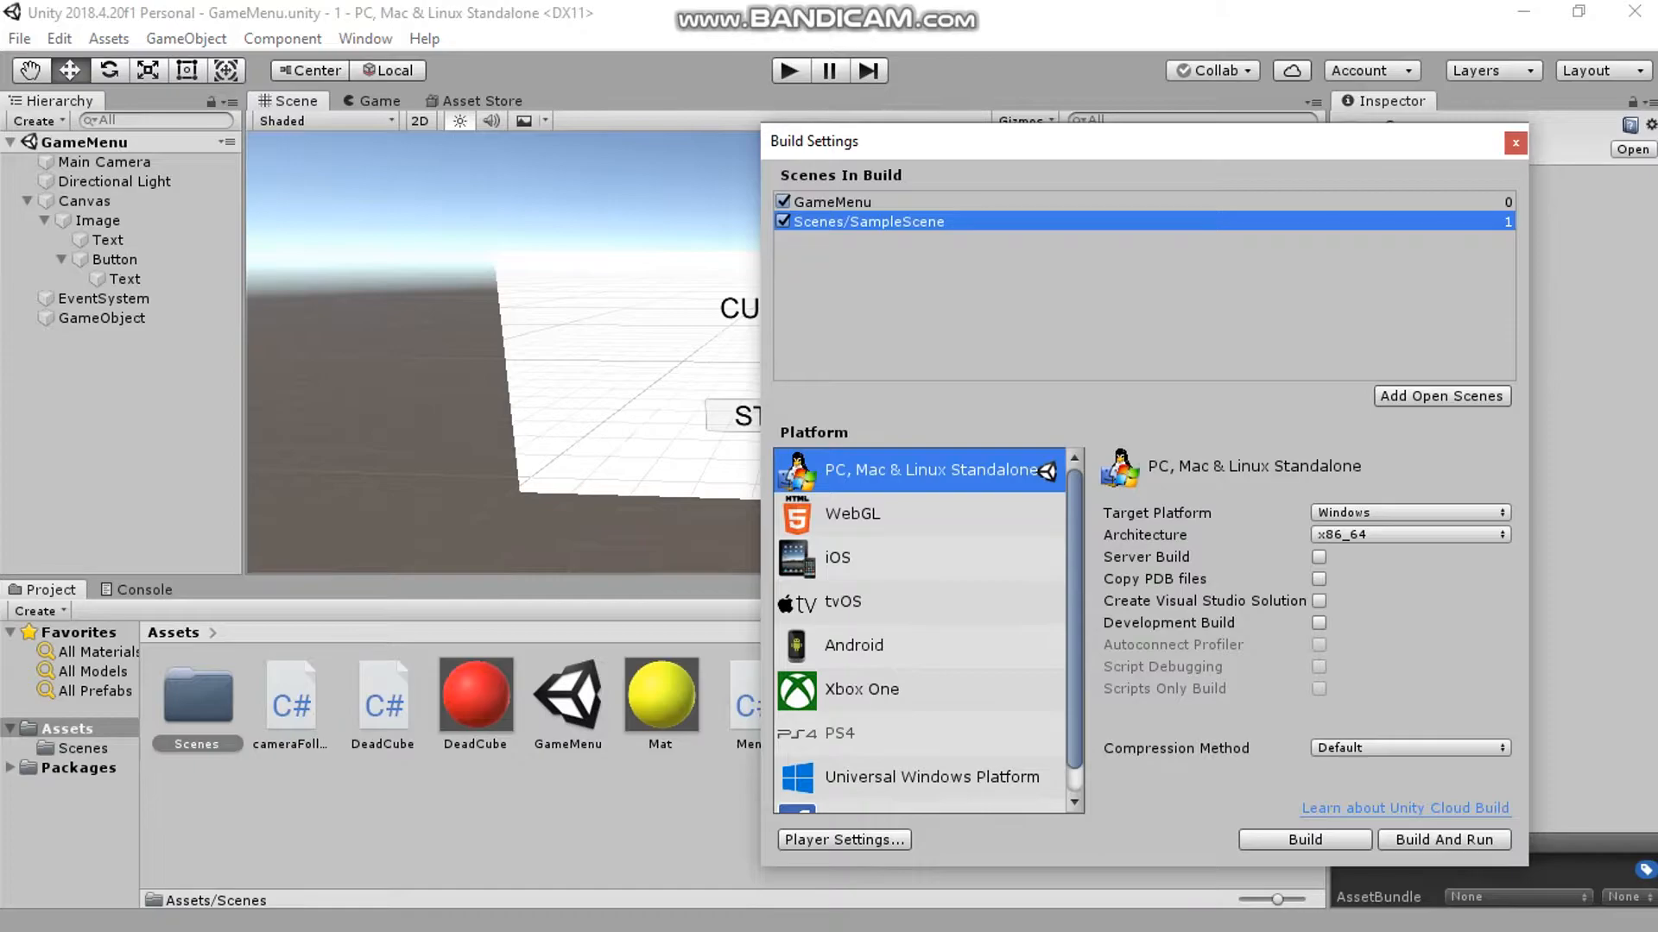
{"action": "left_click", "coordinate": [1515, 143]}
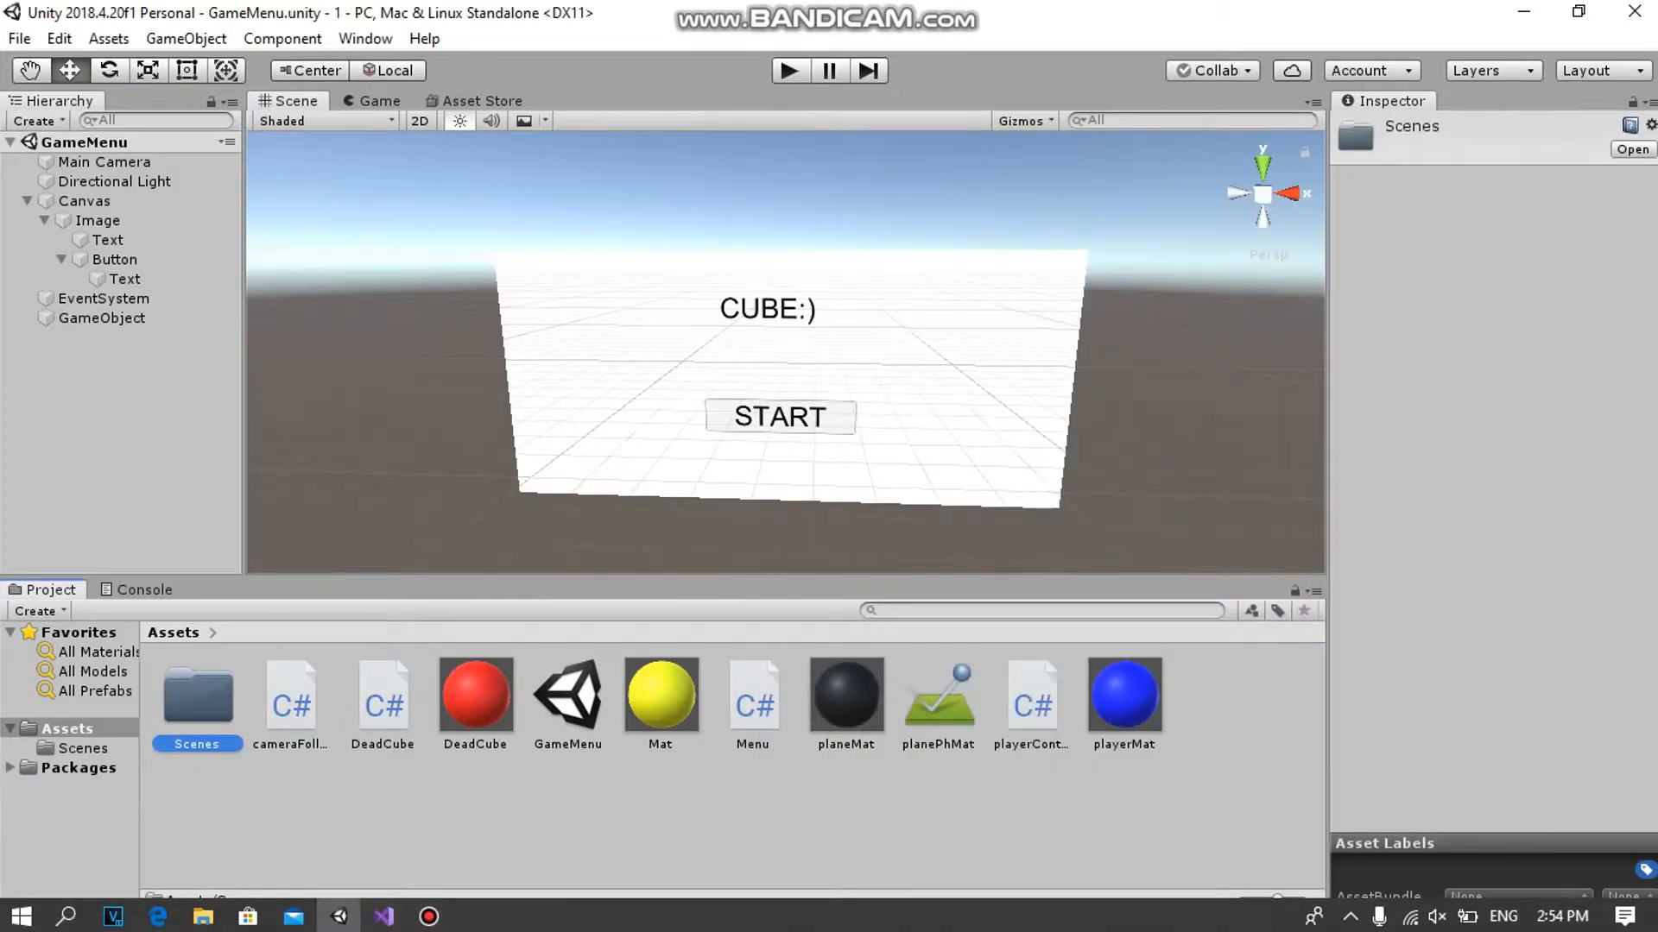
- Save the Menu script in Visual Studio, review its MenuU function and return to Unity
{"action": "mouse_move", "coordinate": [384, 917]}
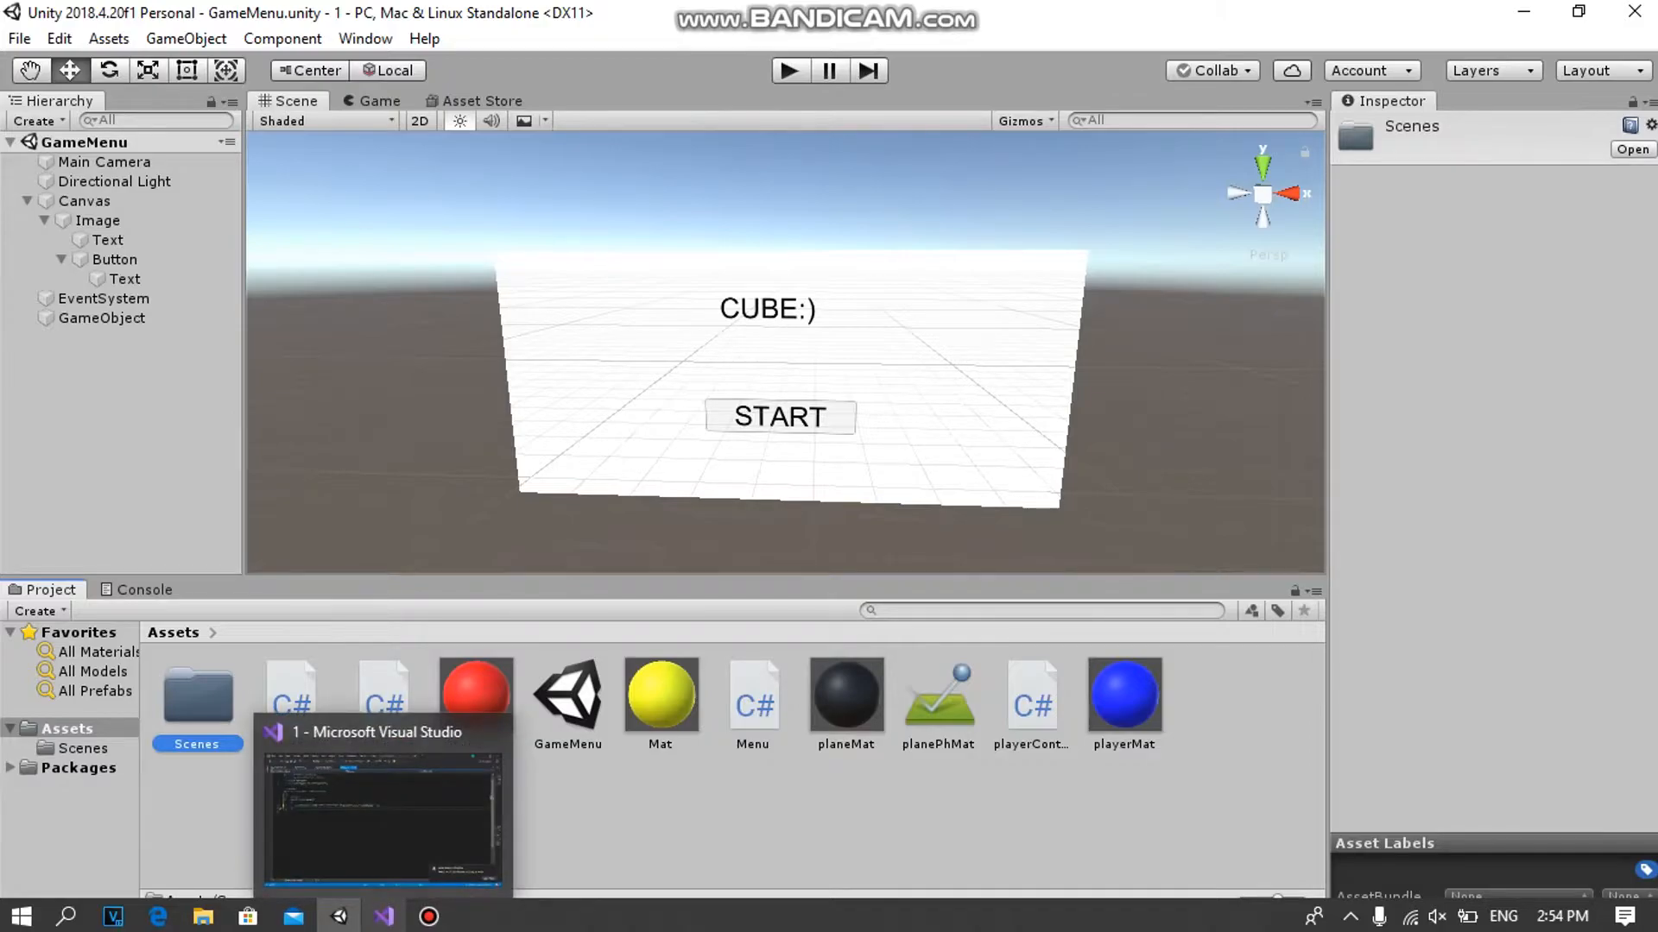
{"action": "left_click", "coordinate": [383, 816]}
{"action": "key", "text": "ctrl+s"}
{"action": "left_click_drag", "start_coordinate": [812, 364], "coordinate": [192, 386]}
{"action": "left_click_drag", "start_coordinate": [184, 323], "coordinate": [159, 404]}
{"action": "left_click", "coordinate": [159, 406]}
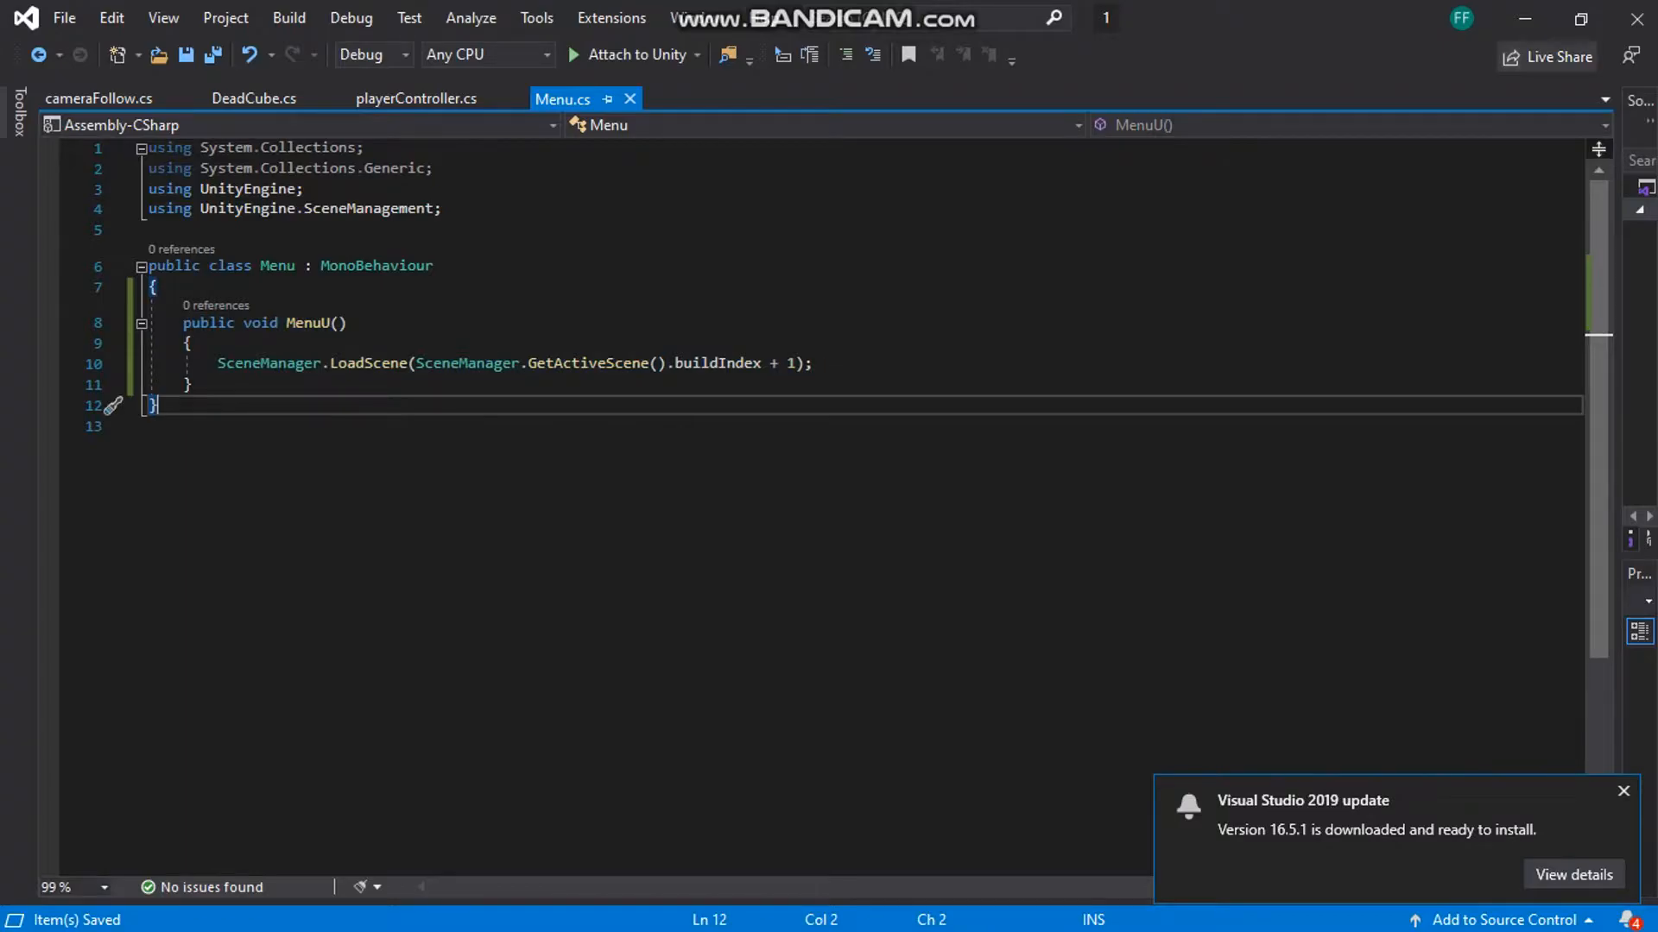
{"action": "left_click", "coordinate": [1525, 18]}
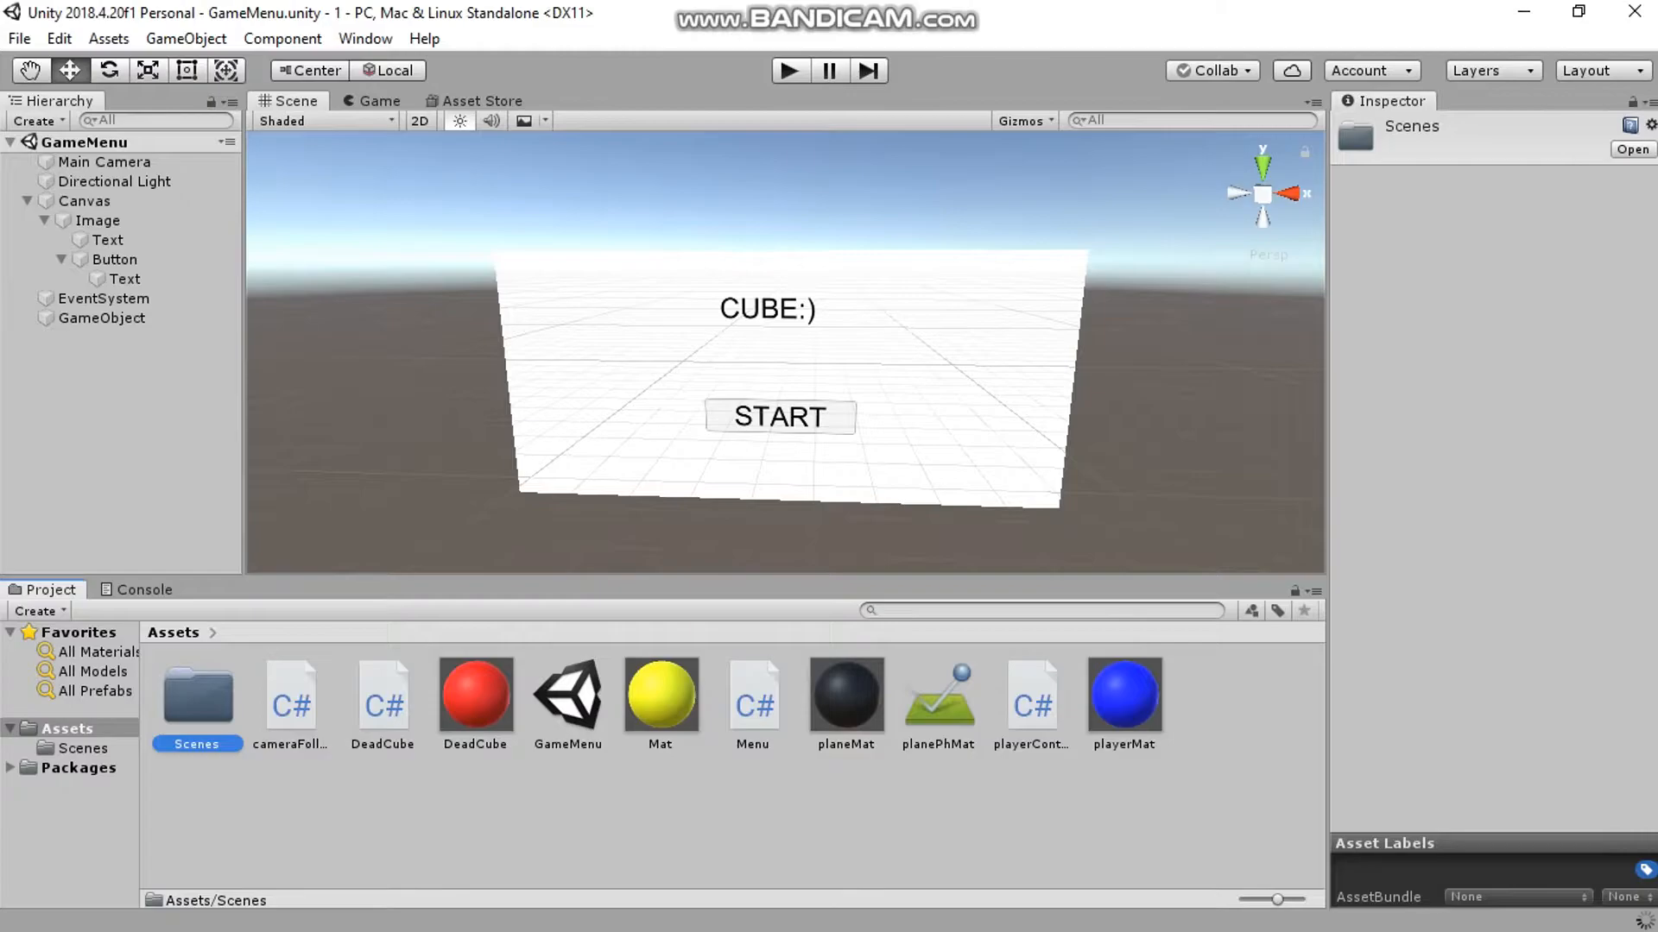
- Add an empty On Click event entry to the START button
{"action": "left_click", "coordinate": [781, 417]}
{"action": "left_click", "coordinate": [781, 417]}
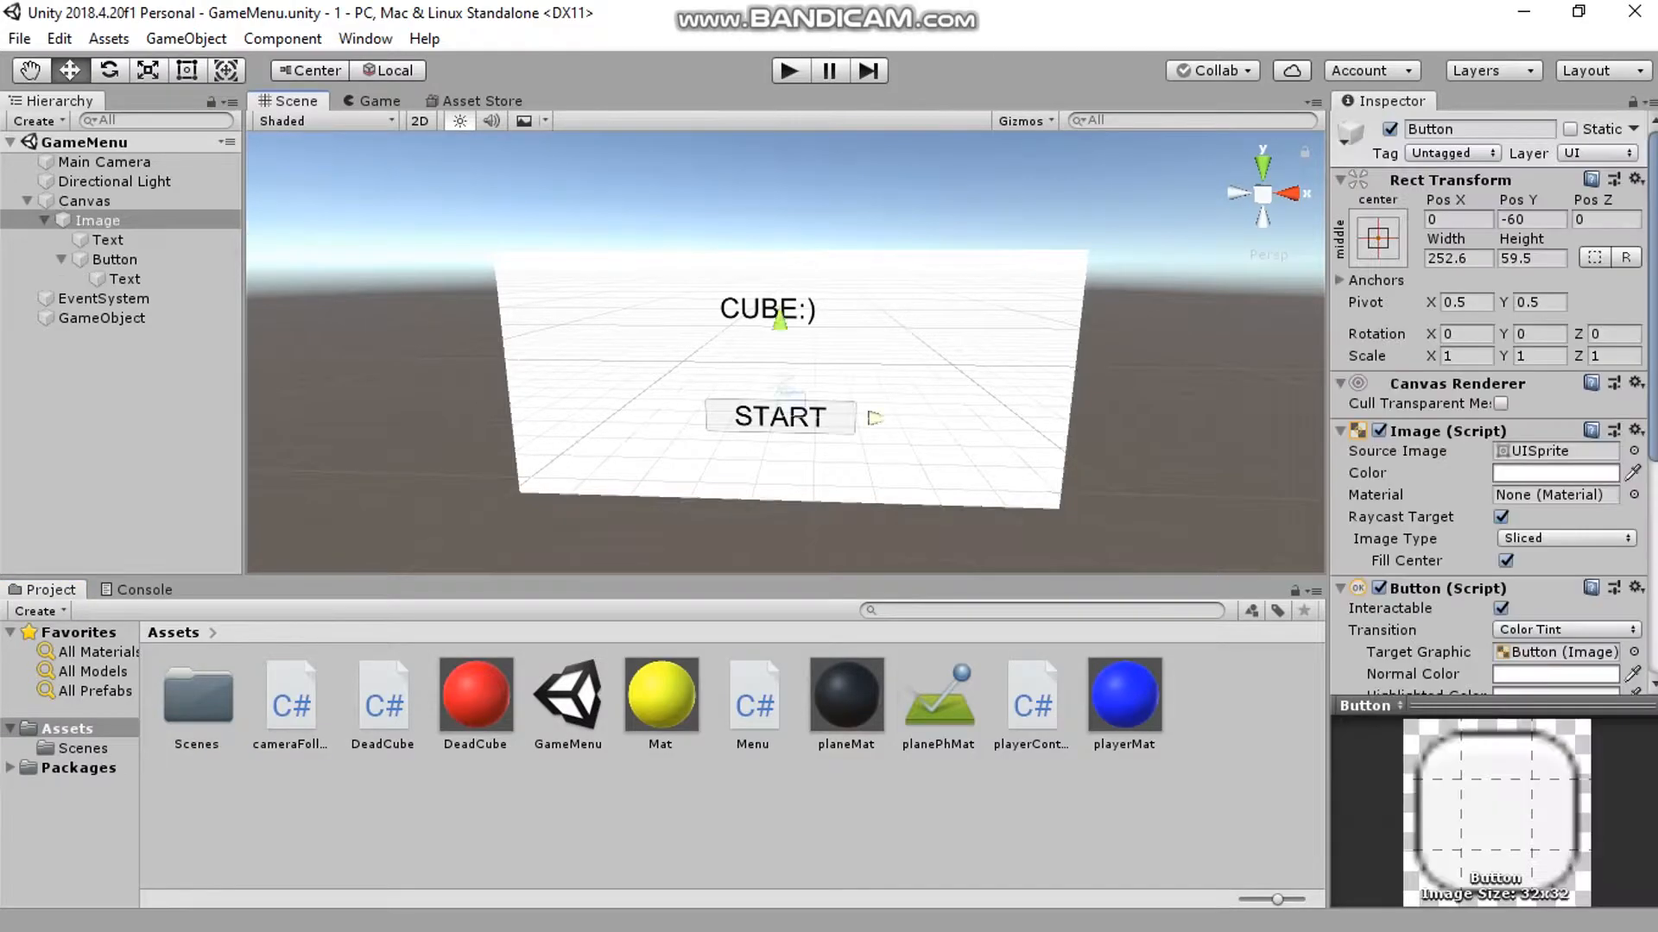
{"action": "left_click", "coordinate": [780, 417]}
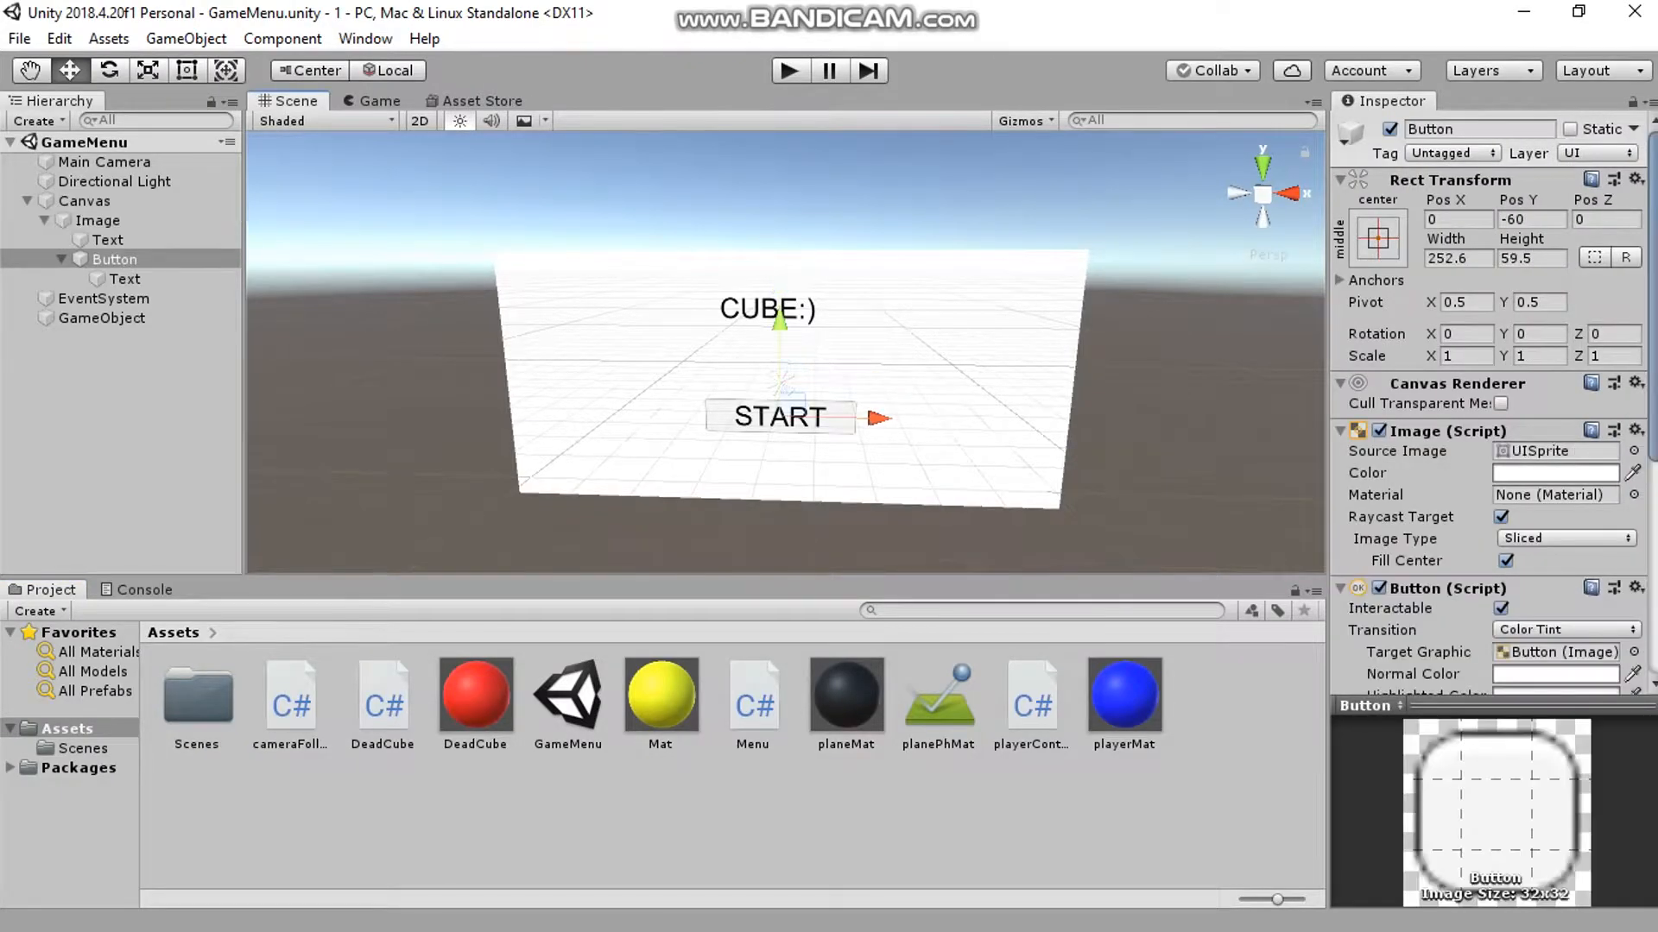
{"action": "scroll", "coordinate": [1494, 406], "scroll_direction": "down", "scroll_amount": 6}
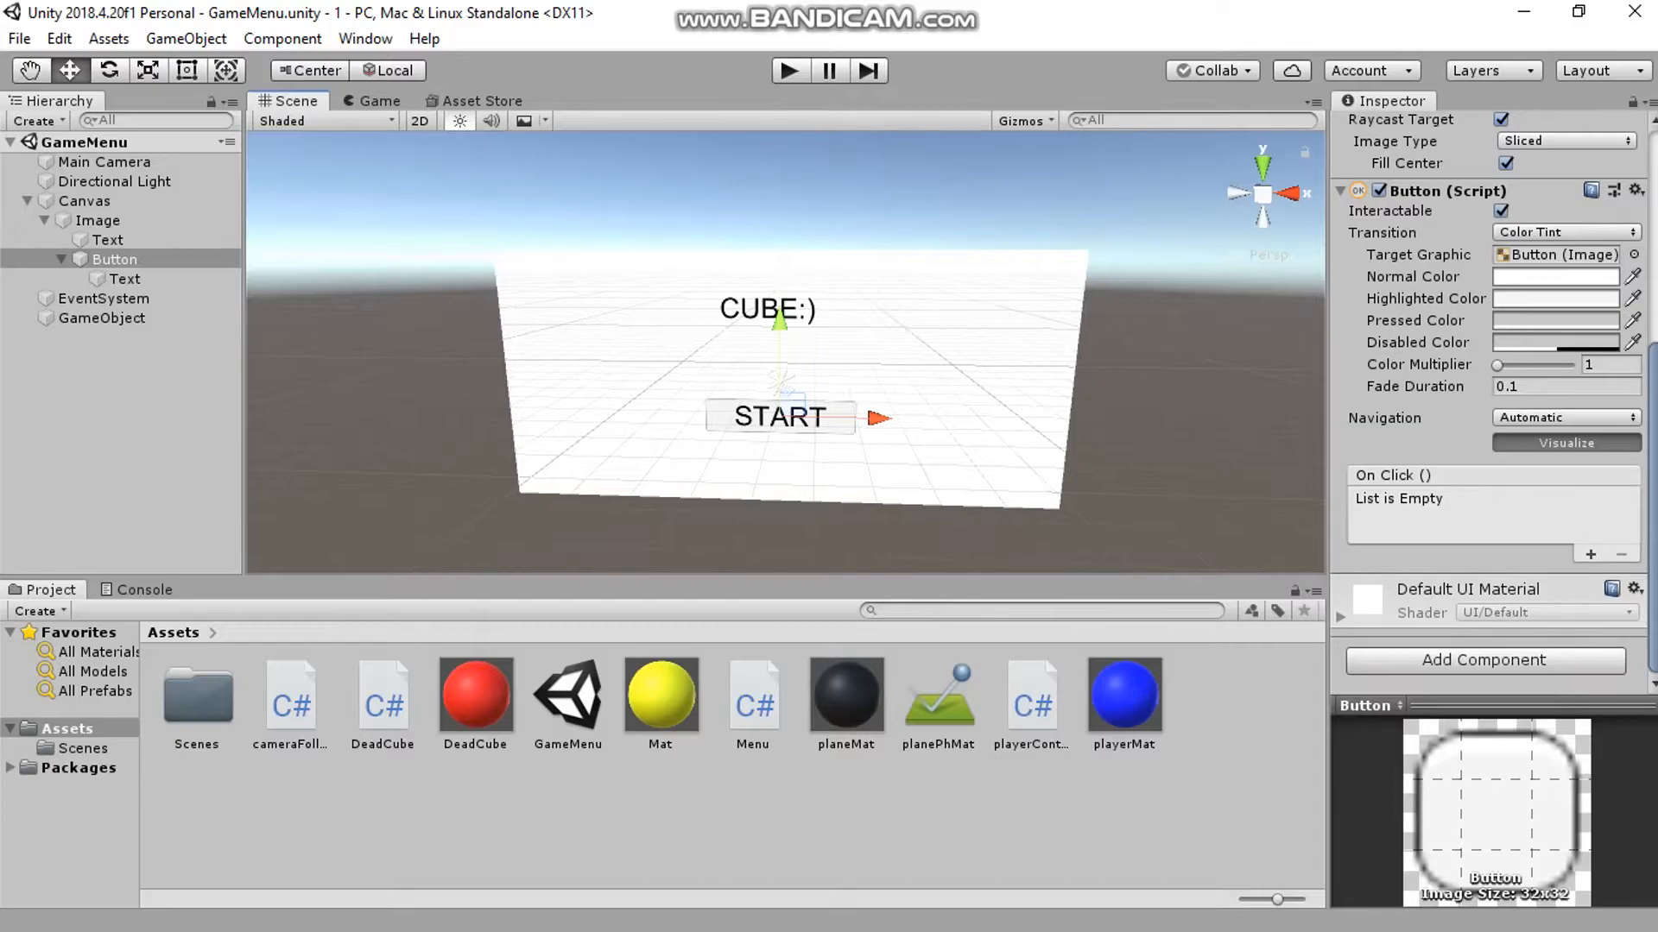
{"action": "left_click", "coordinate": [1590, 554]}
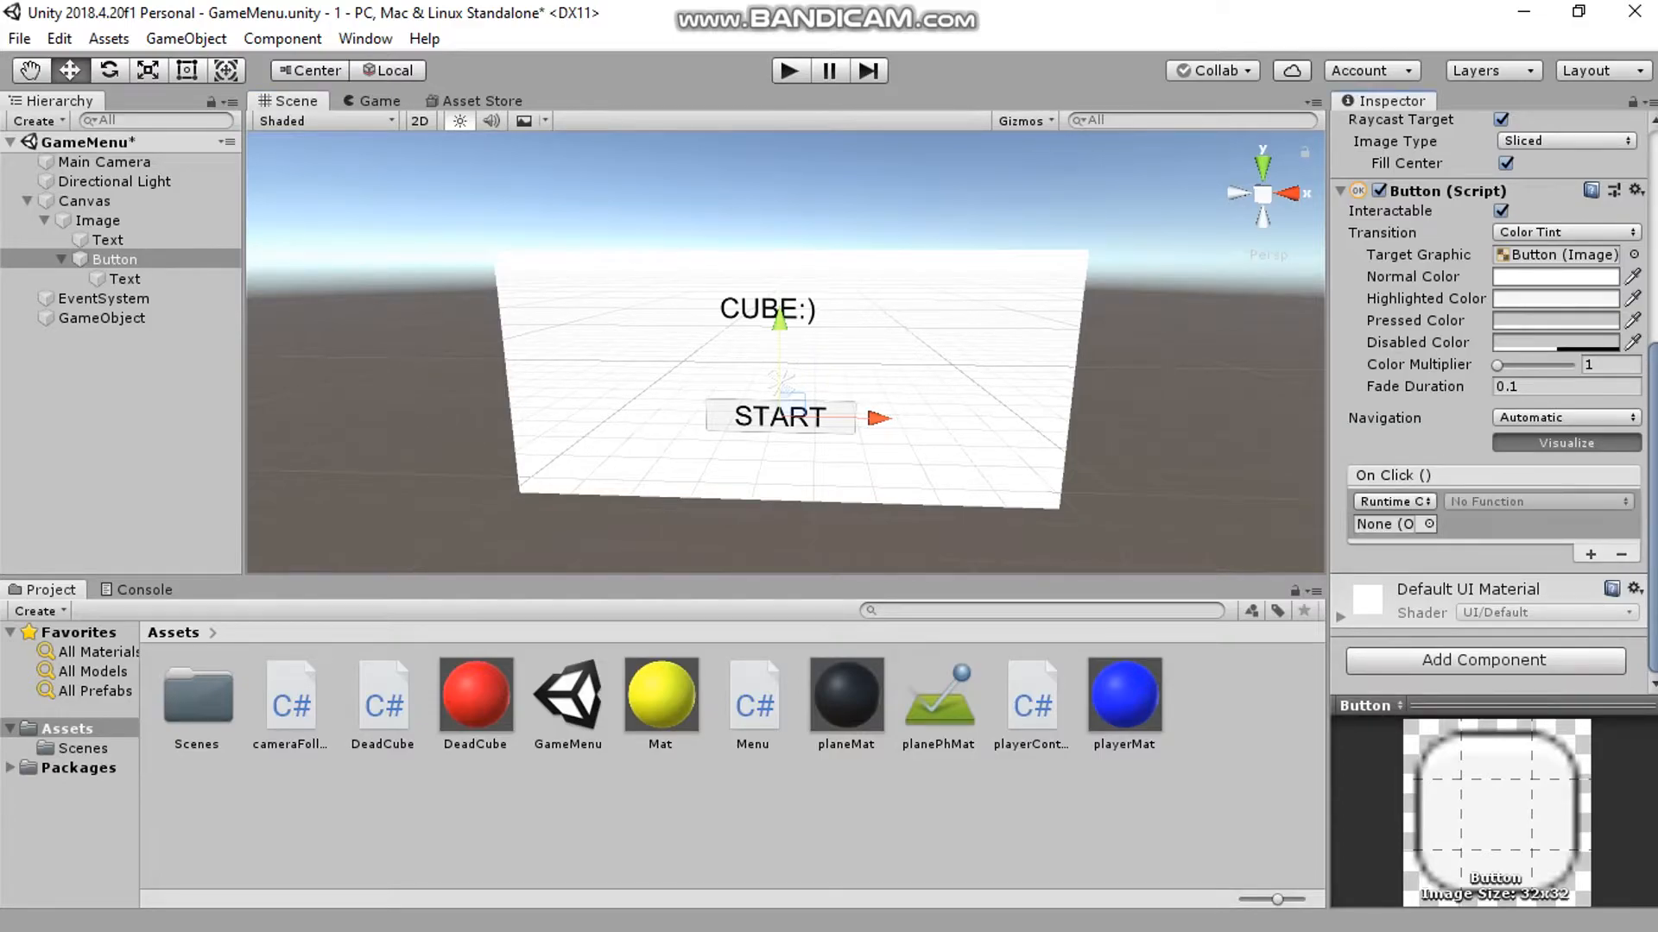
- Attach the Menu script to GameObject a second time and remove the duplicate component
{"action": "left_click", "coordinate": [102, 319]}
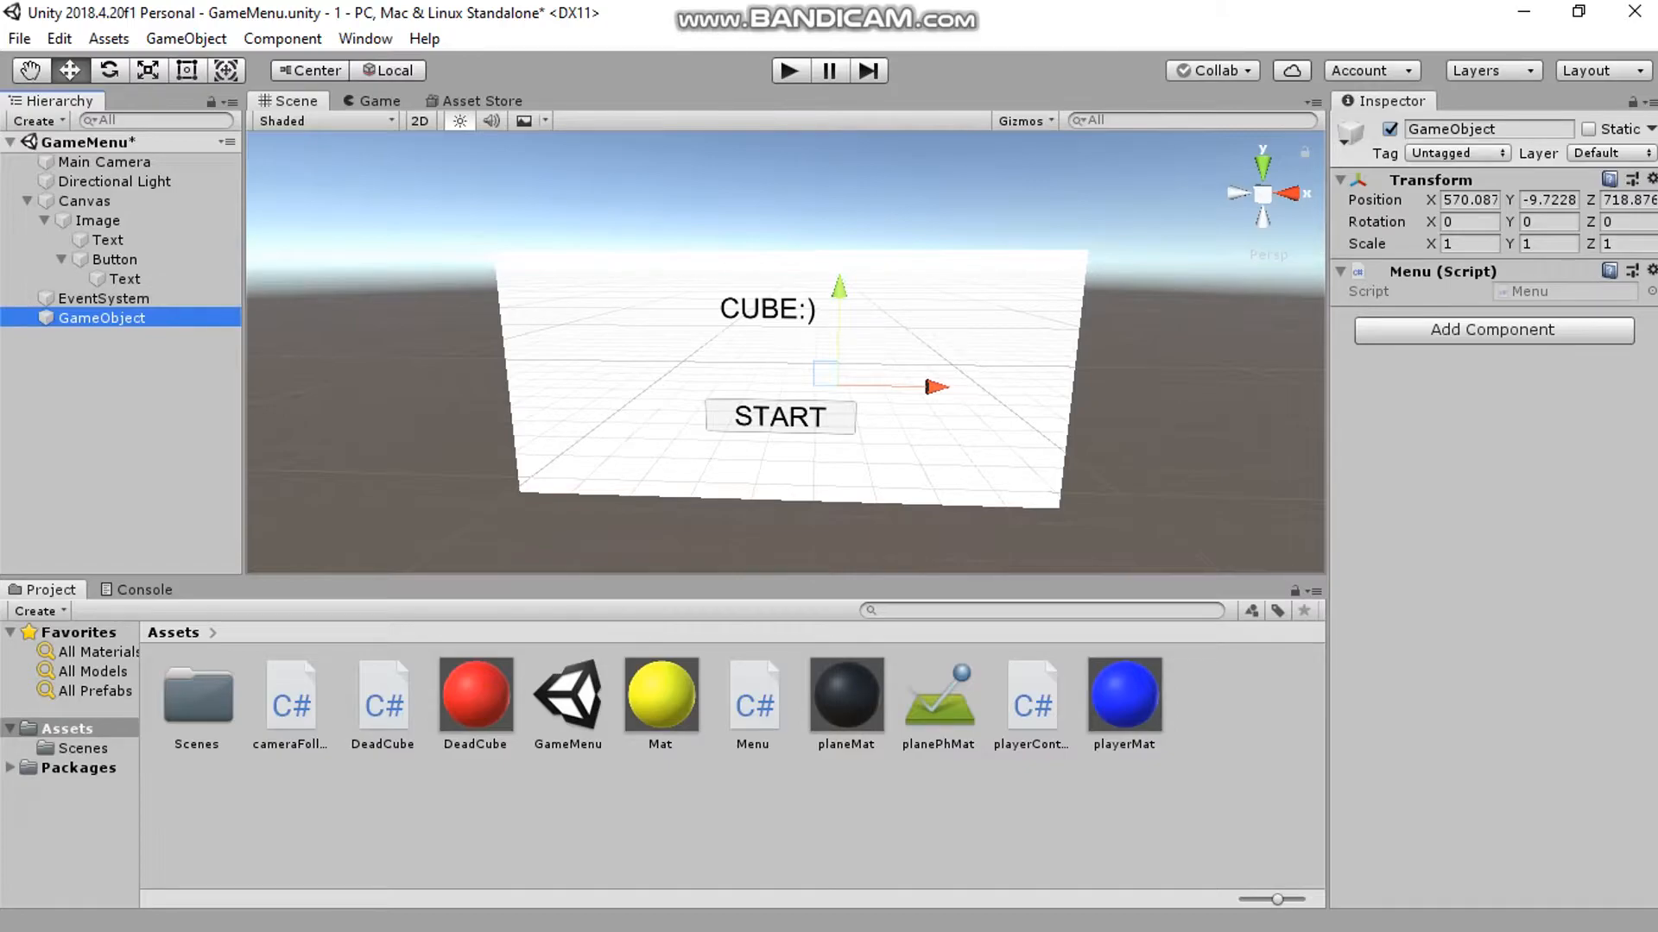
{"action": "right_click", "coordinate": [122, 344]}
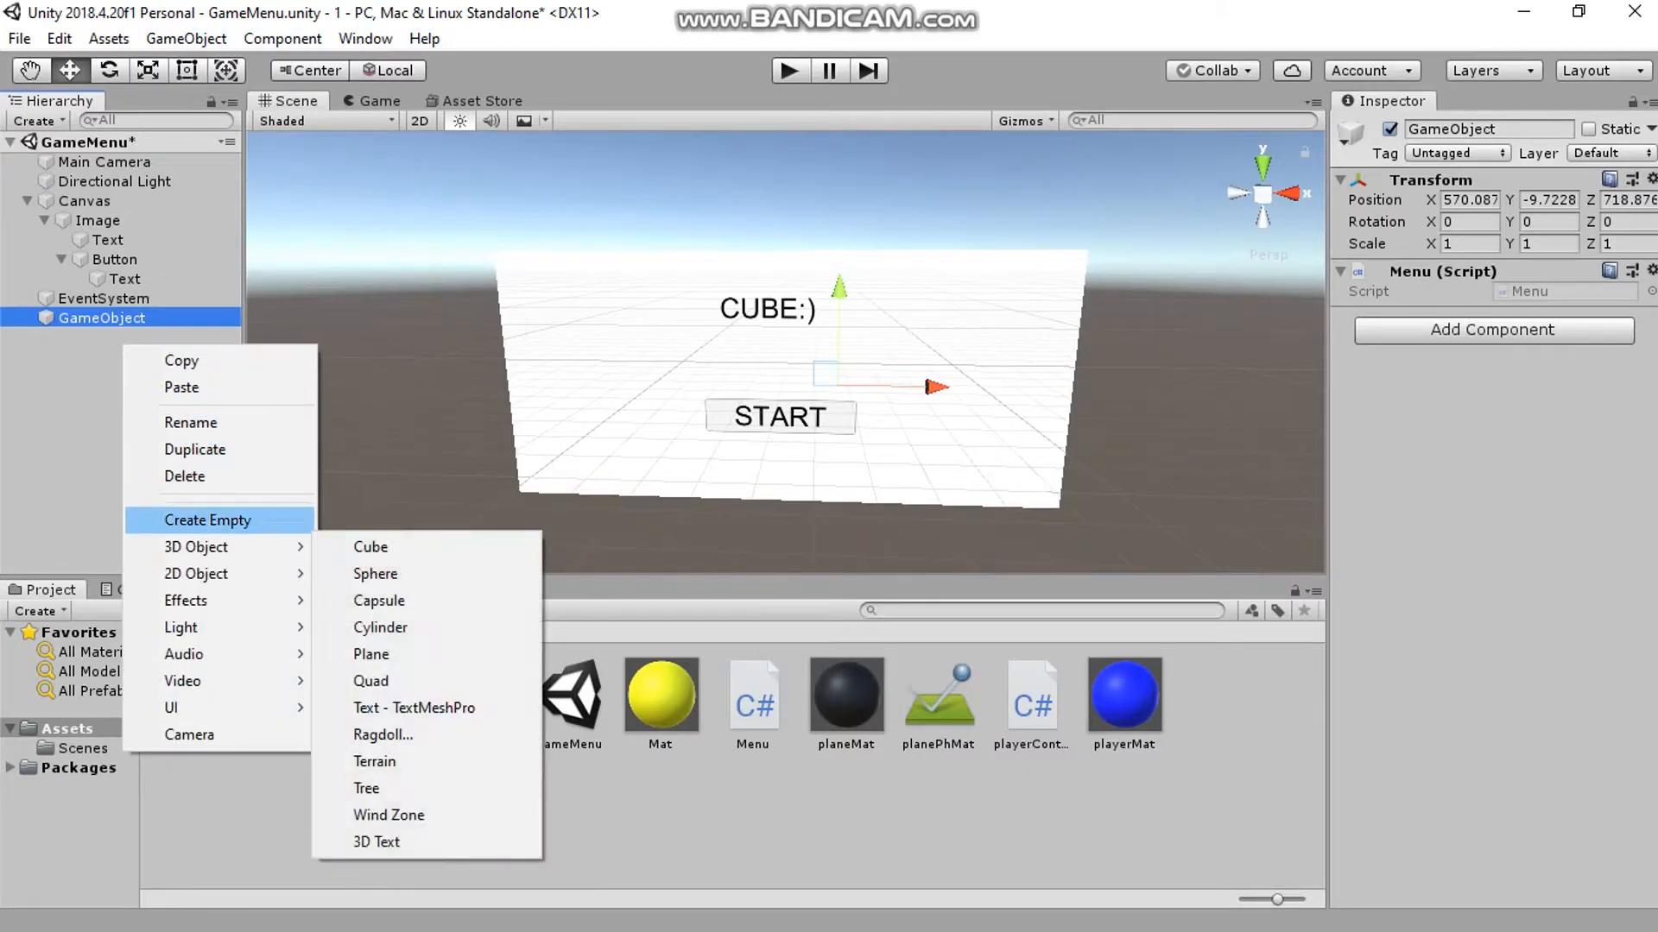
{"action": "left_click", "coordinate": [91, 449]}
{"action": "left_click", "coordinate": [102, 319]}
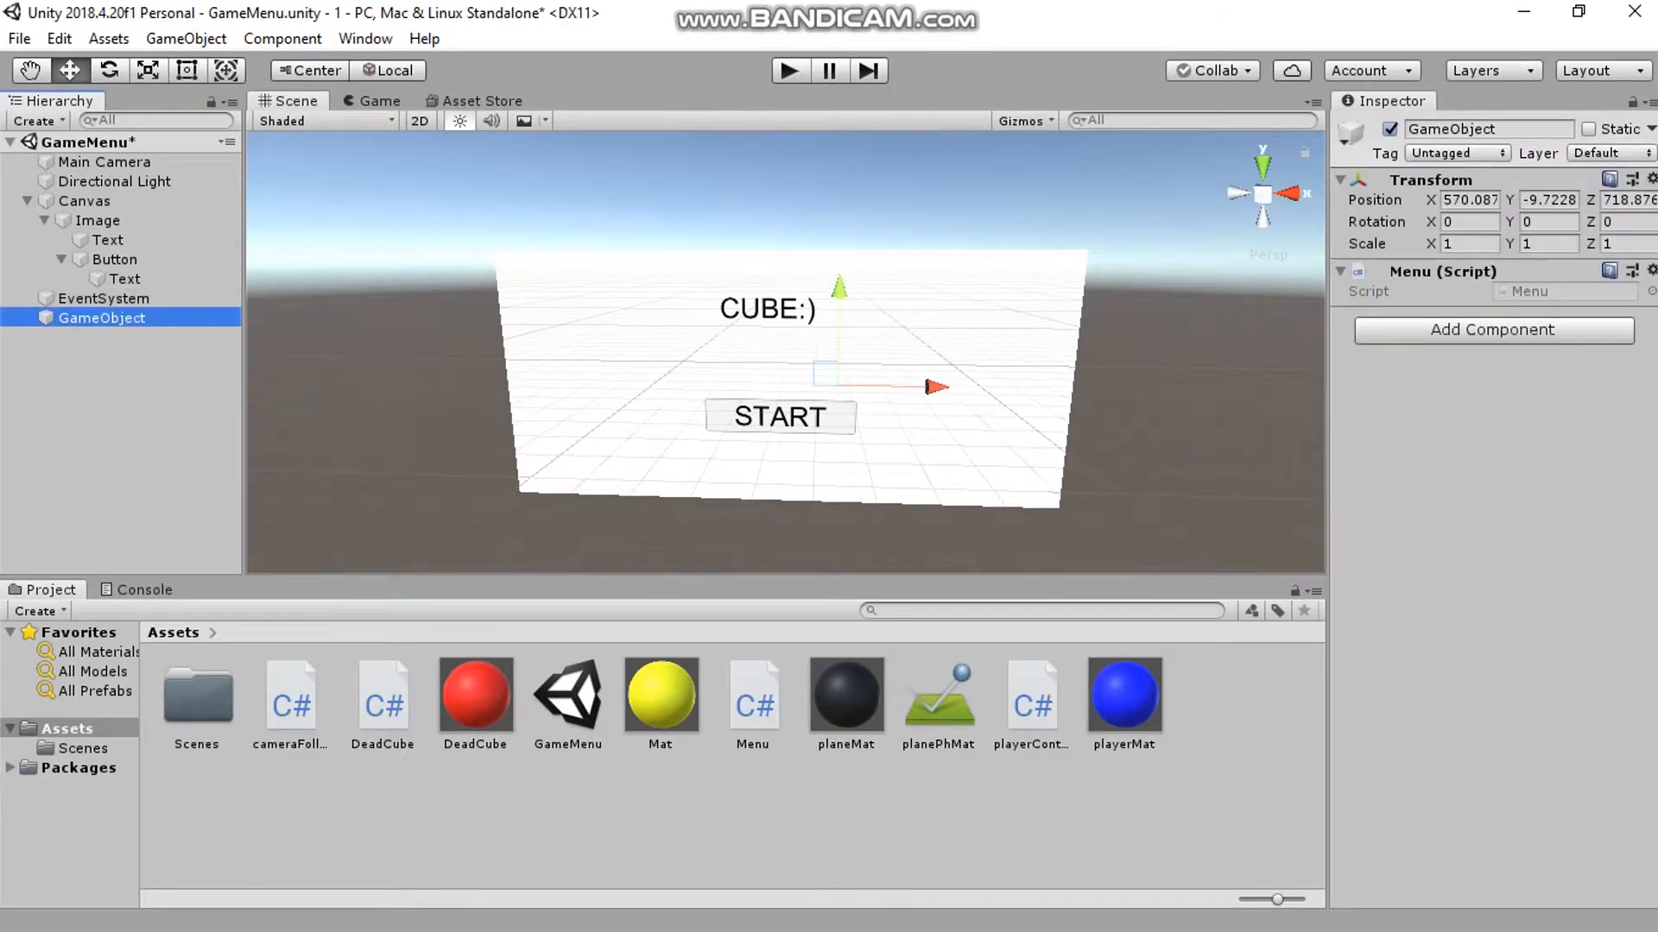
{"action": "left_click_drag", "start_coordinate": [754, 698], "coordinate": [1482, 423]}
{"action": "right_click", "coordinate": [1442, 318]}
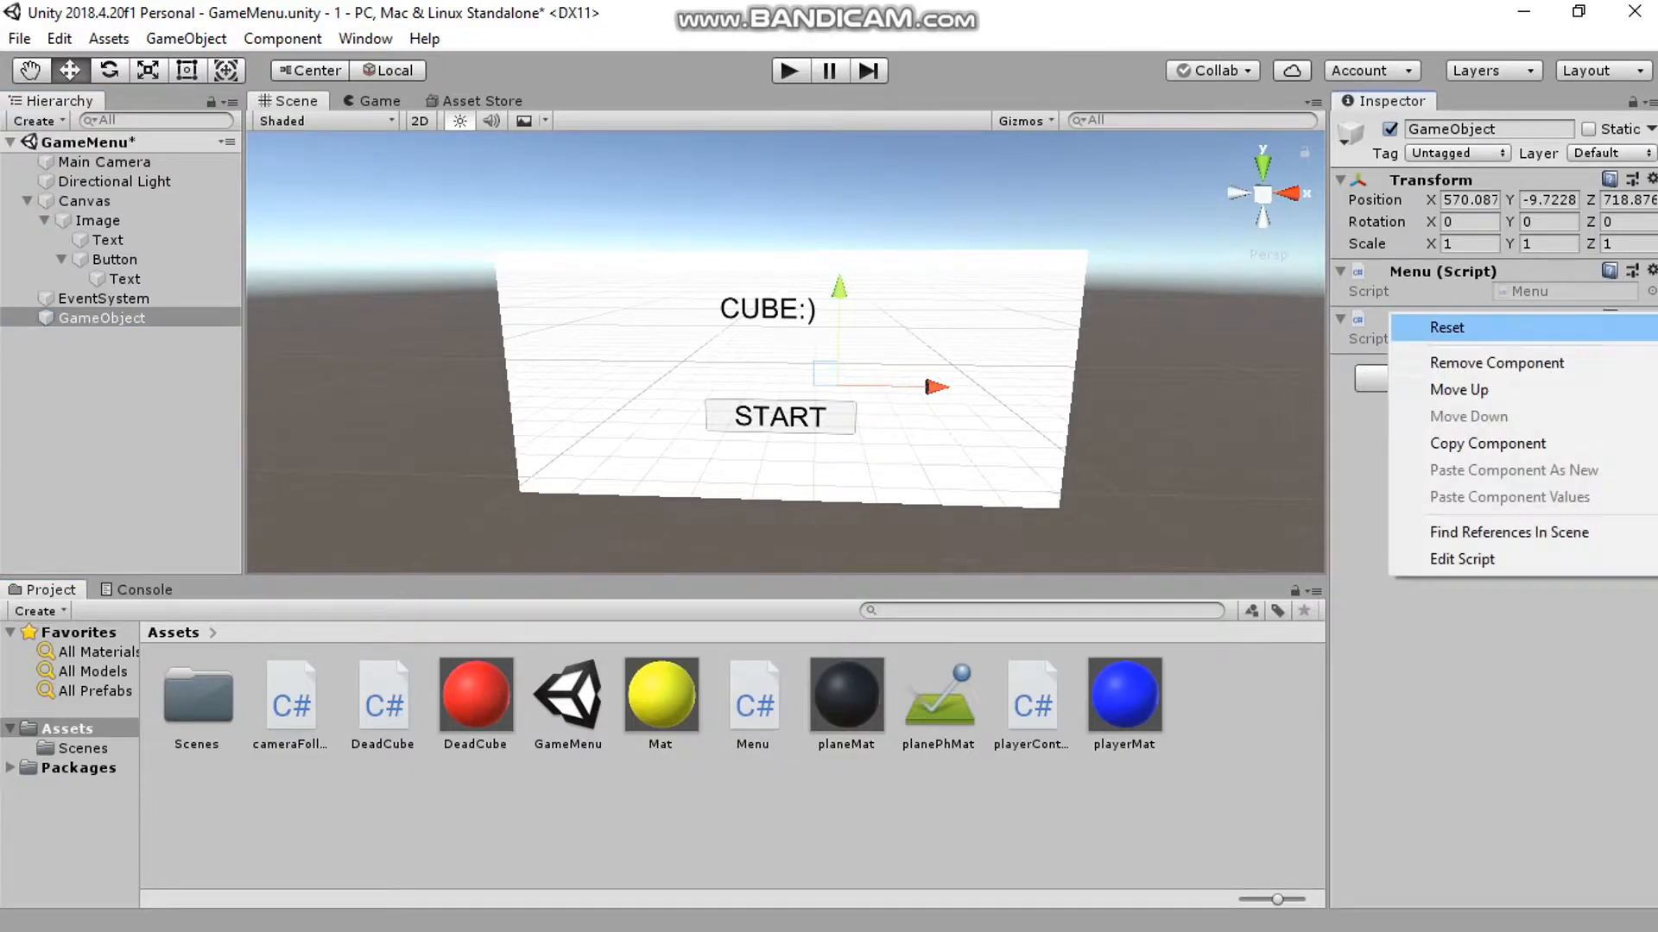
{"action": "left_click", "coordinate": [1496, 363]}
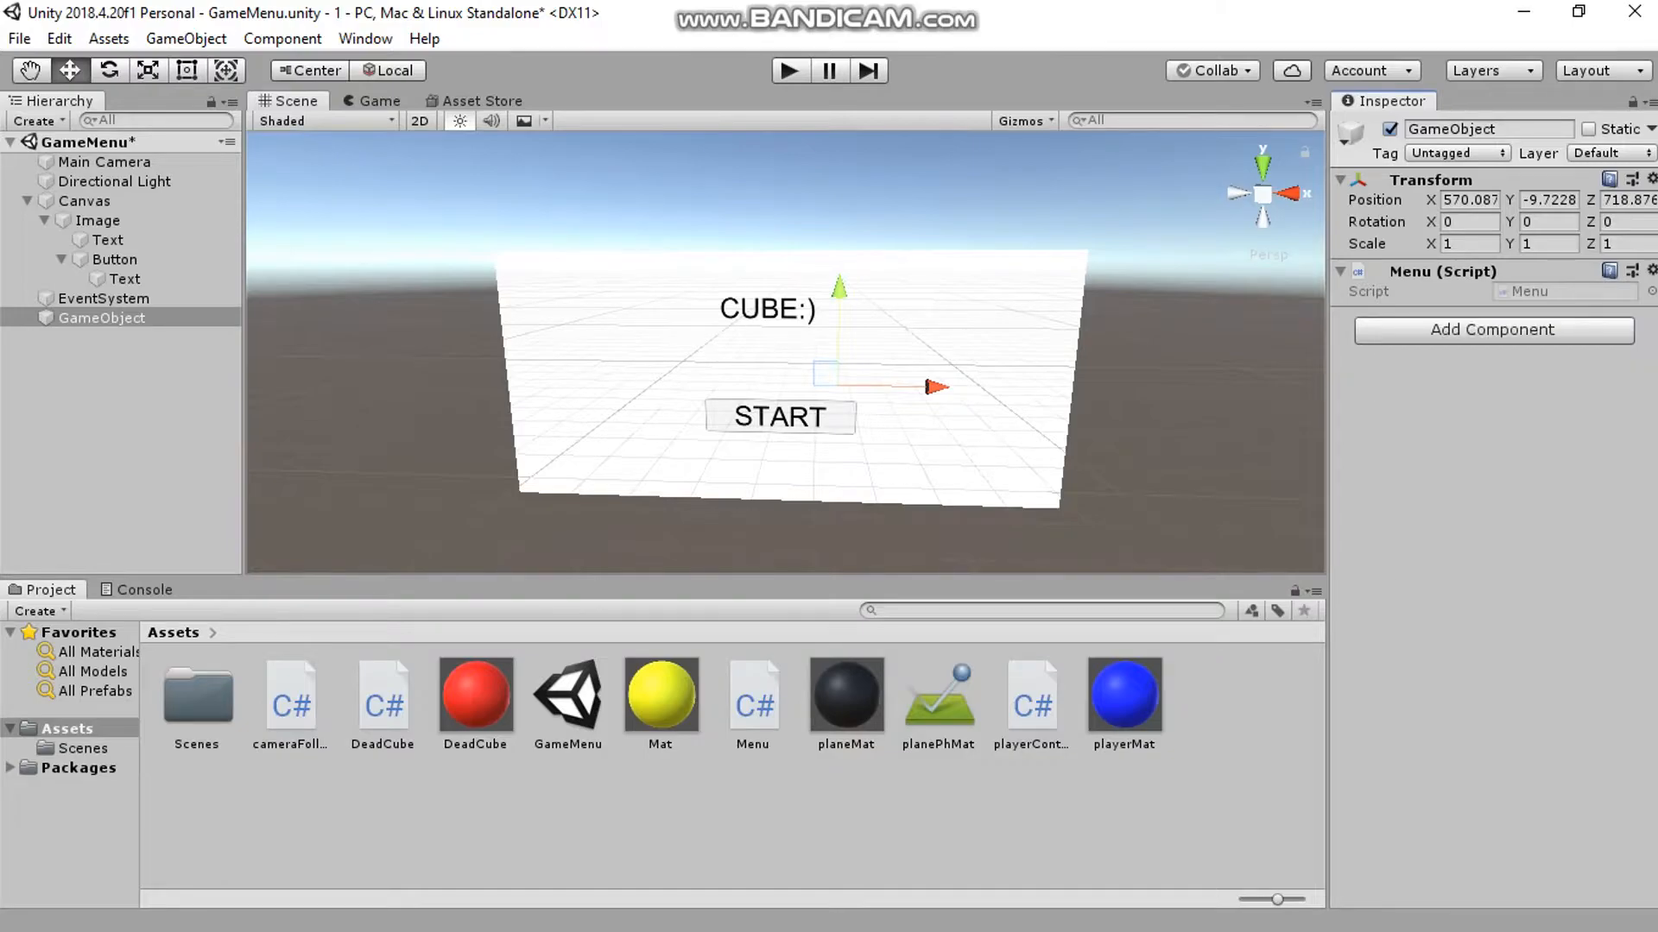
- Assign GameObject to the START button's On Click event and set its function to Menu.MenuU
{"action": "left_click", "coordinate": [780, 418]}
{"action": "scroll", "coordinate": [1492, 414], "scroll_direction": "down", "scroll_amount": 5}
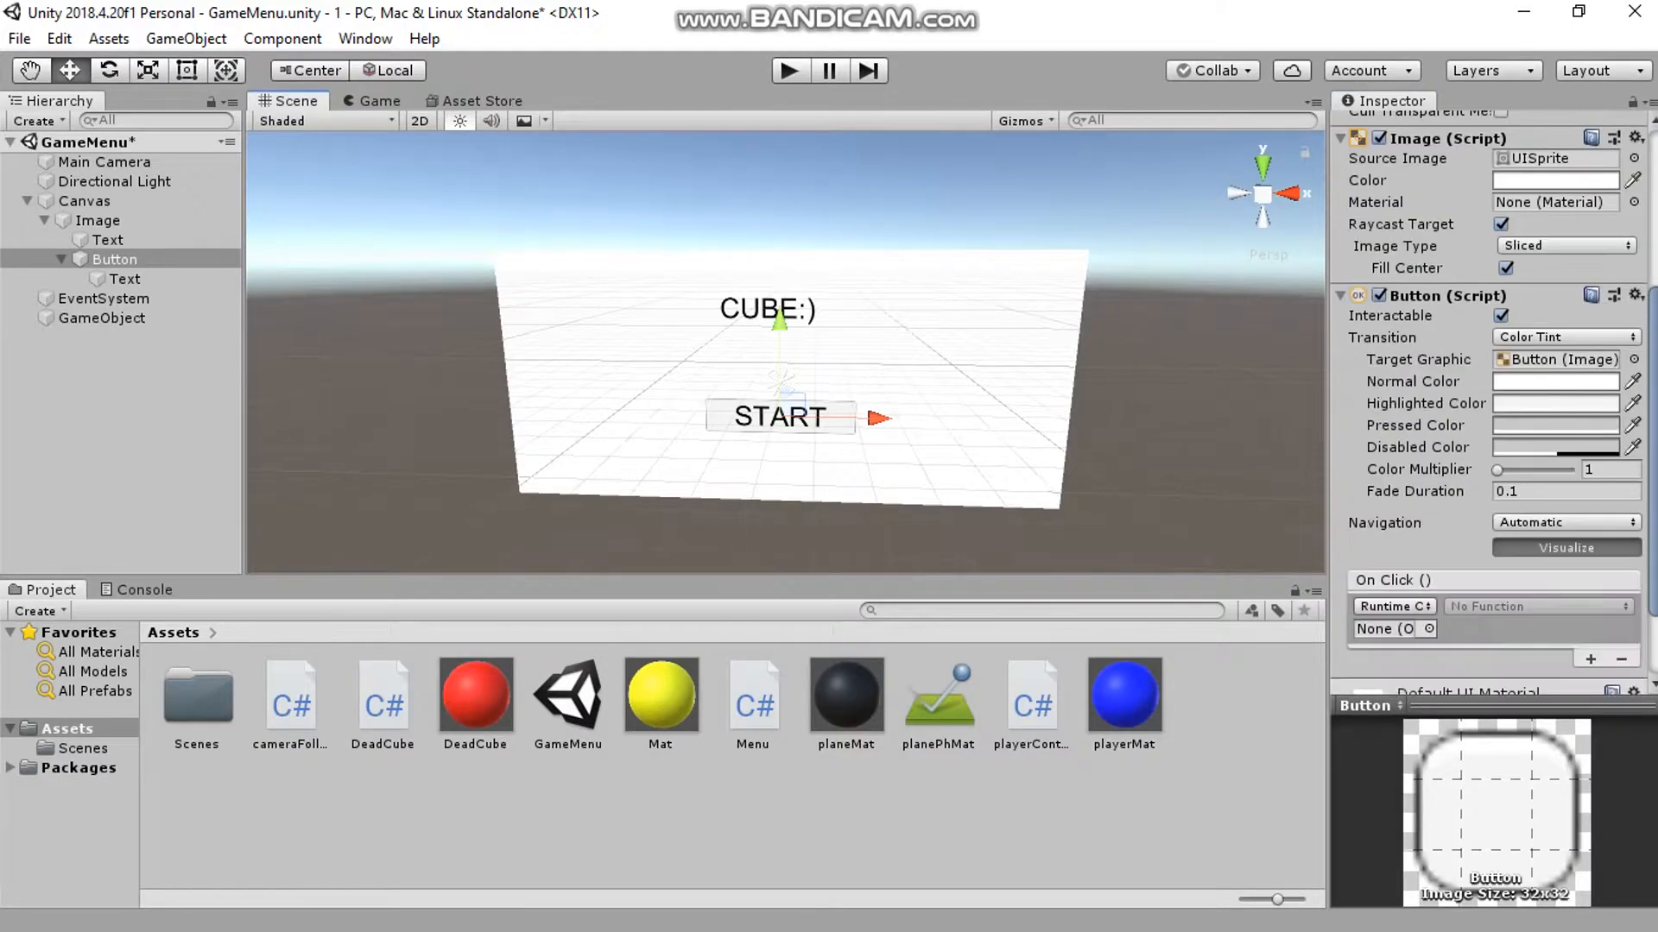
{"action": "scroll", "coordinate": [1492, 415], "scroll_direction": "down", "scroll_amount": 1}
{"action": "left_click_drag", "start_coordinate": [102, 317], "coordinate": [1385, 524]}
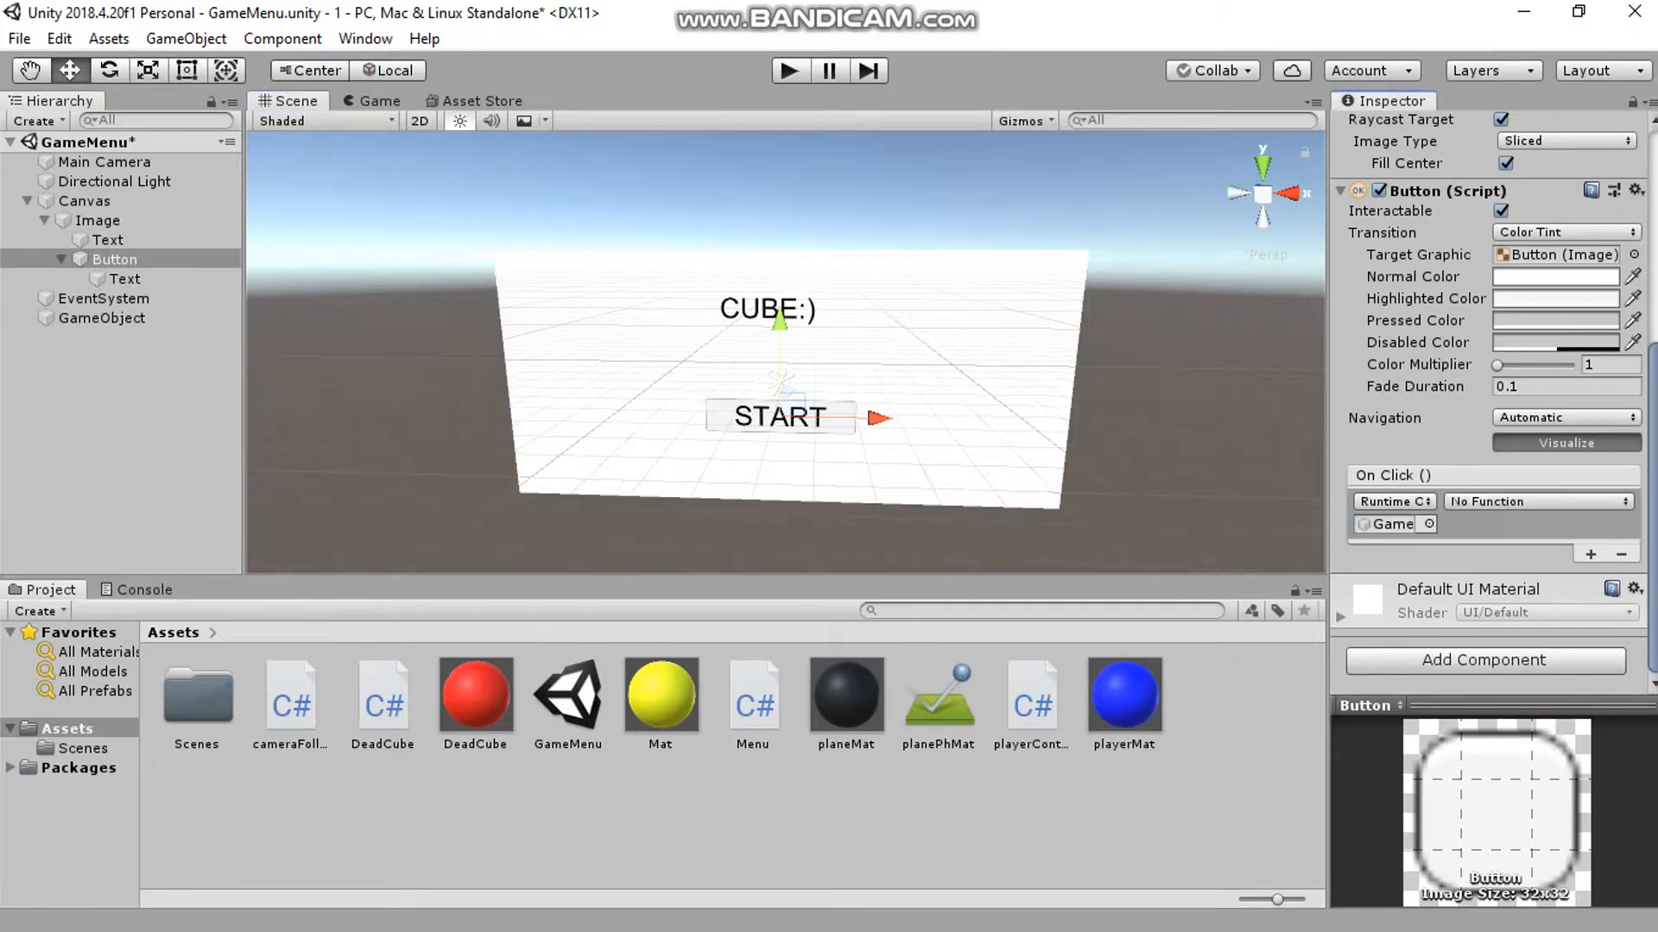
{"action": "left_click", "coordinate": [1537, 502]}
{"action": "mouse_move", "coordinate": [1526, 564]}
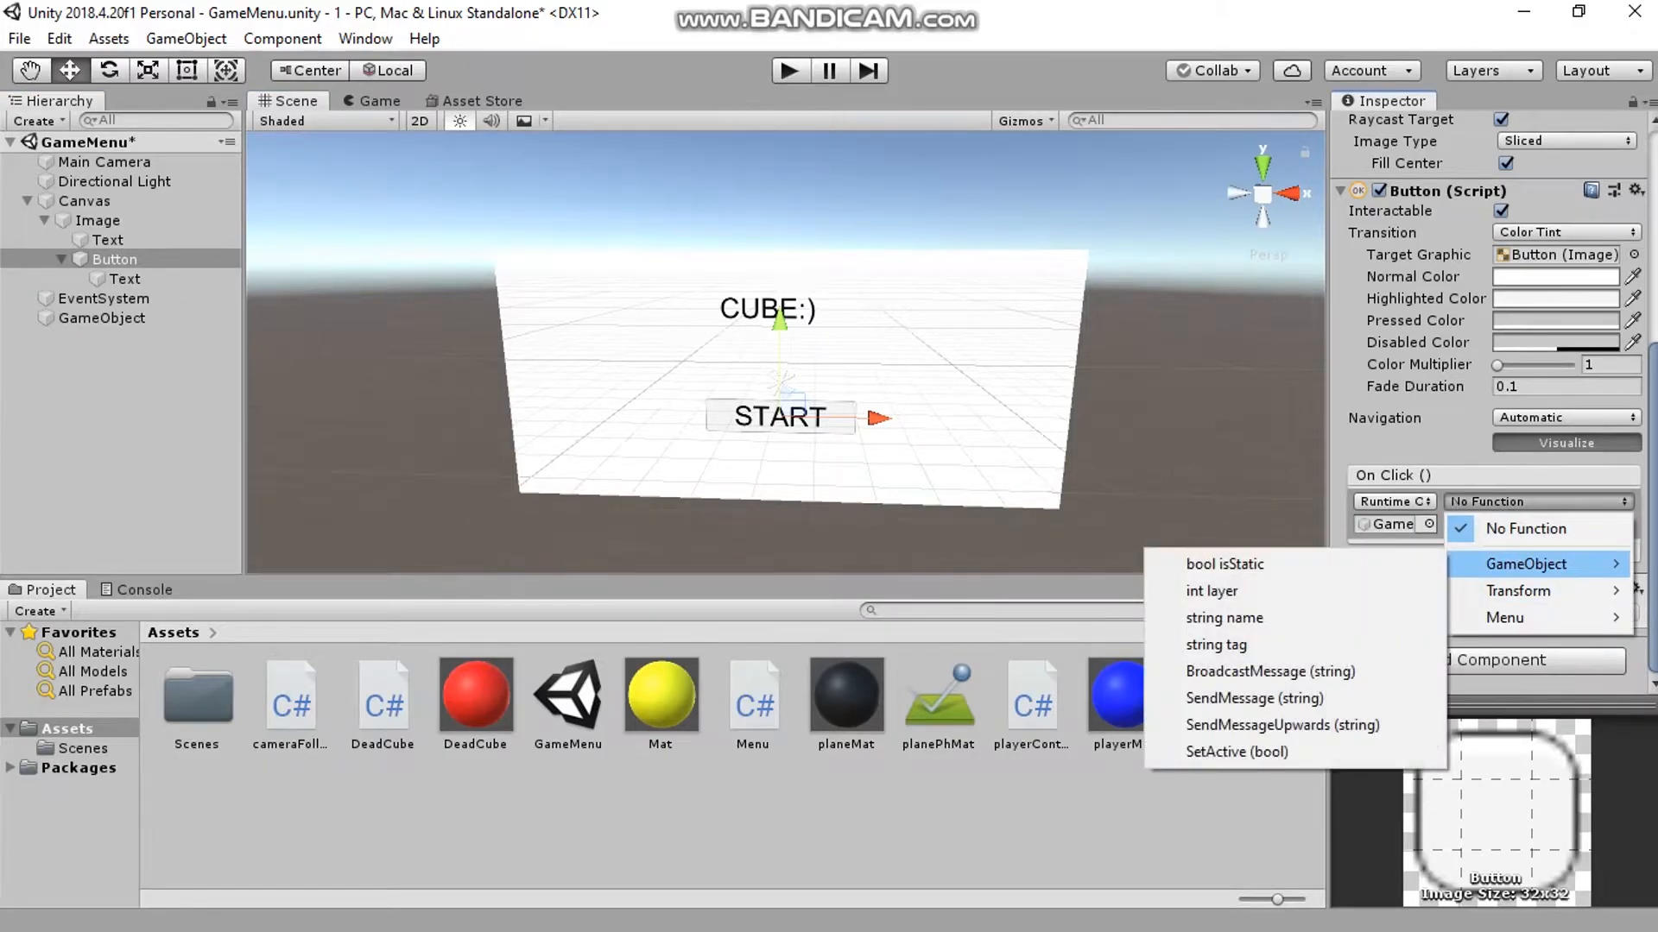
{"action": "mouse_move", "coordinate": [1505, 617]}
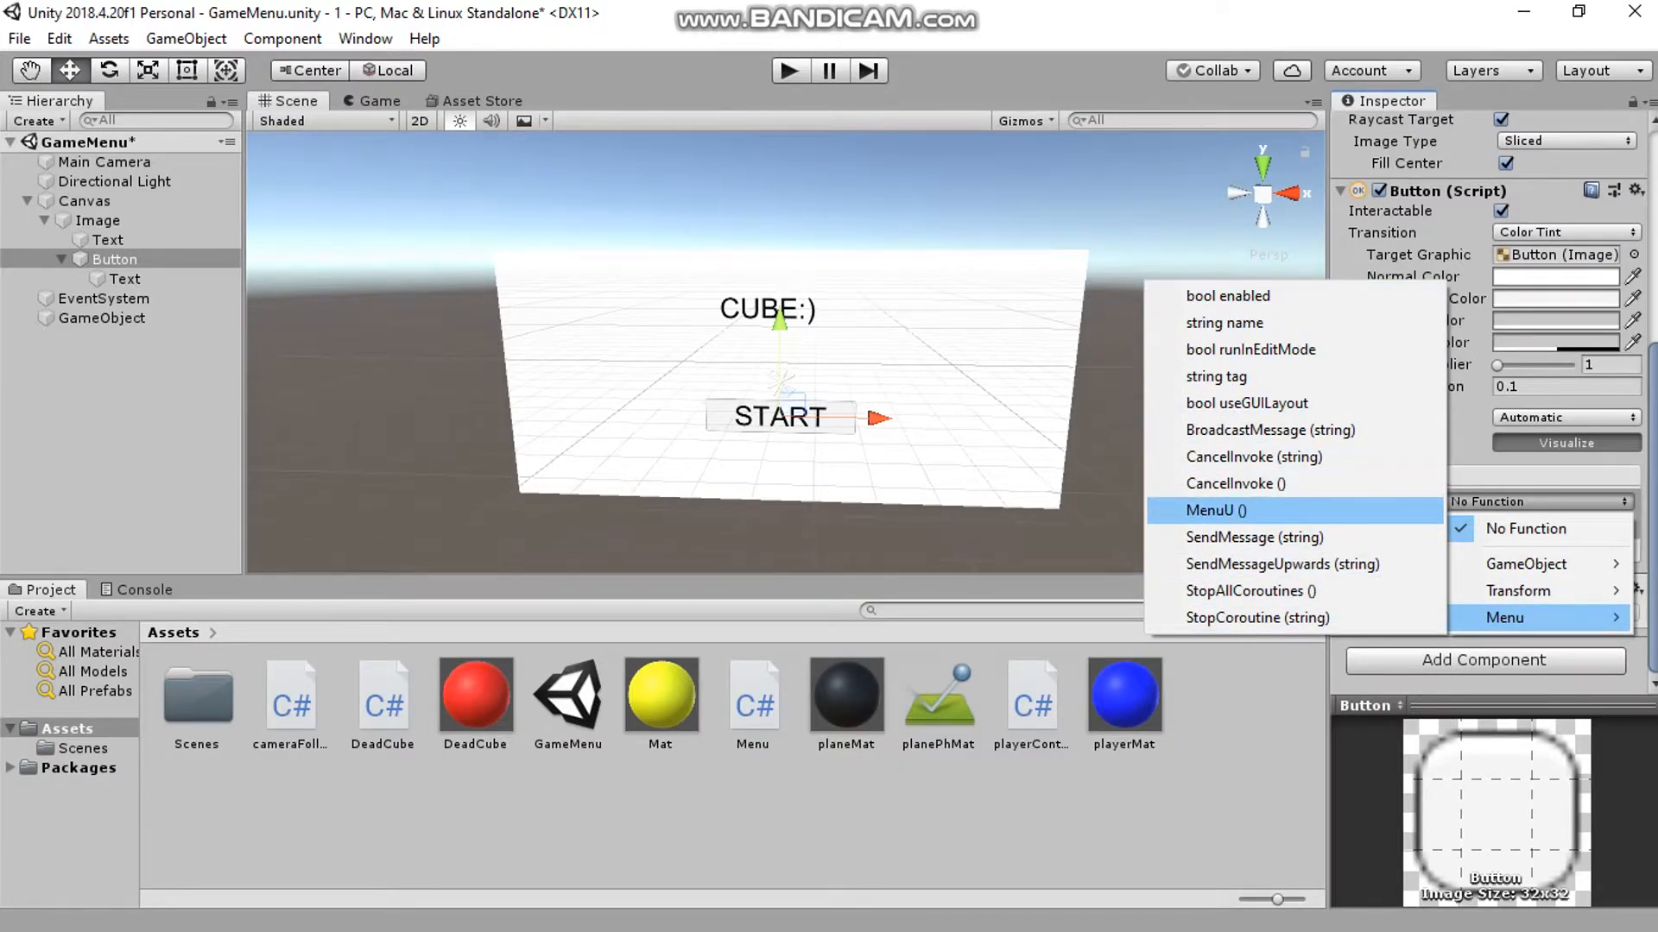
{"action": "left_click", "coordinate": [1218, 511]}
- Play-test the menu twice, launching the game with the START button, and stop play mode
{"action": "key", "text": "ctrl+p"}
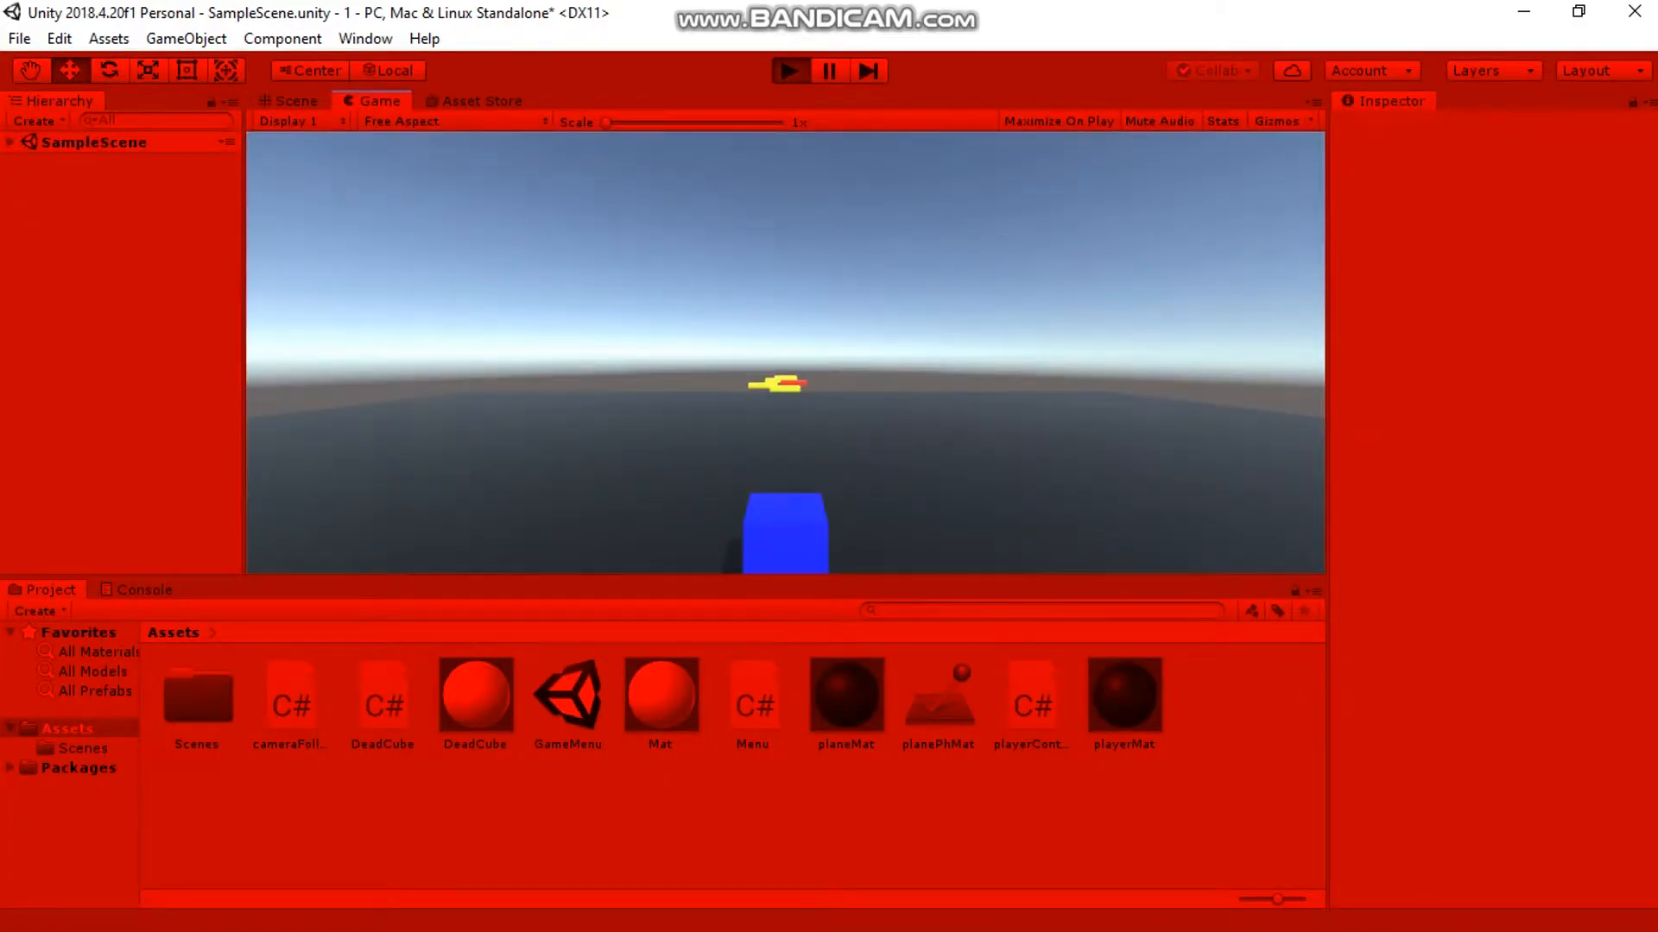
{"action": "key", "text": "ctrl+p"}
{"action": "key", "text": "ctrl+p"}
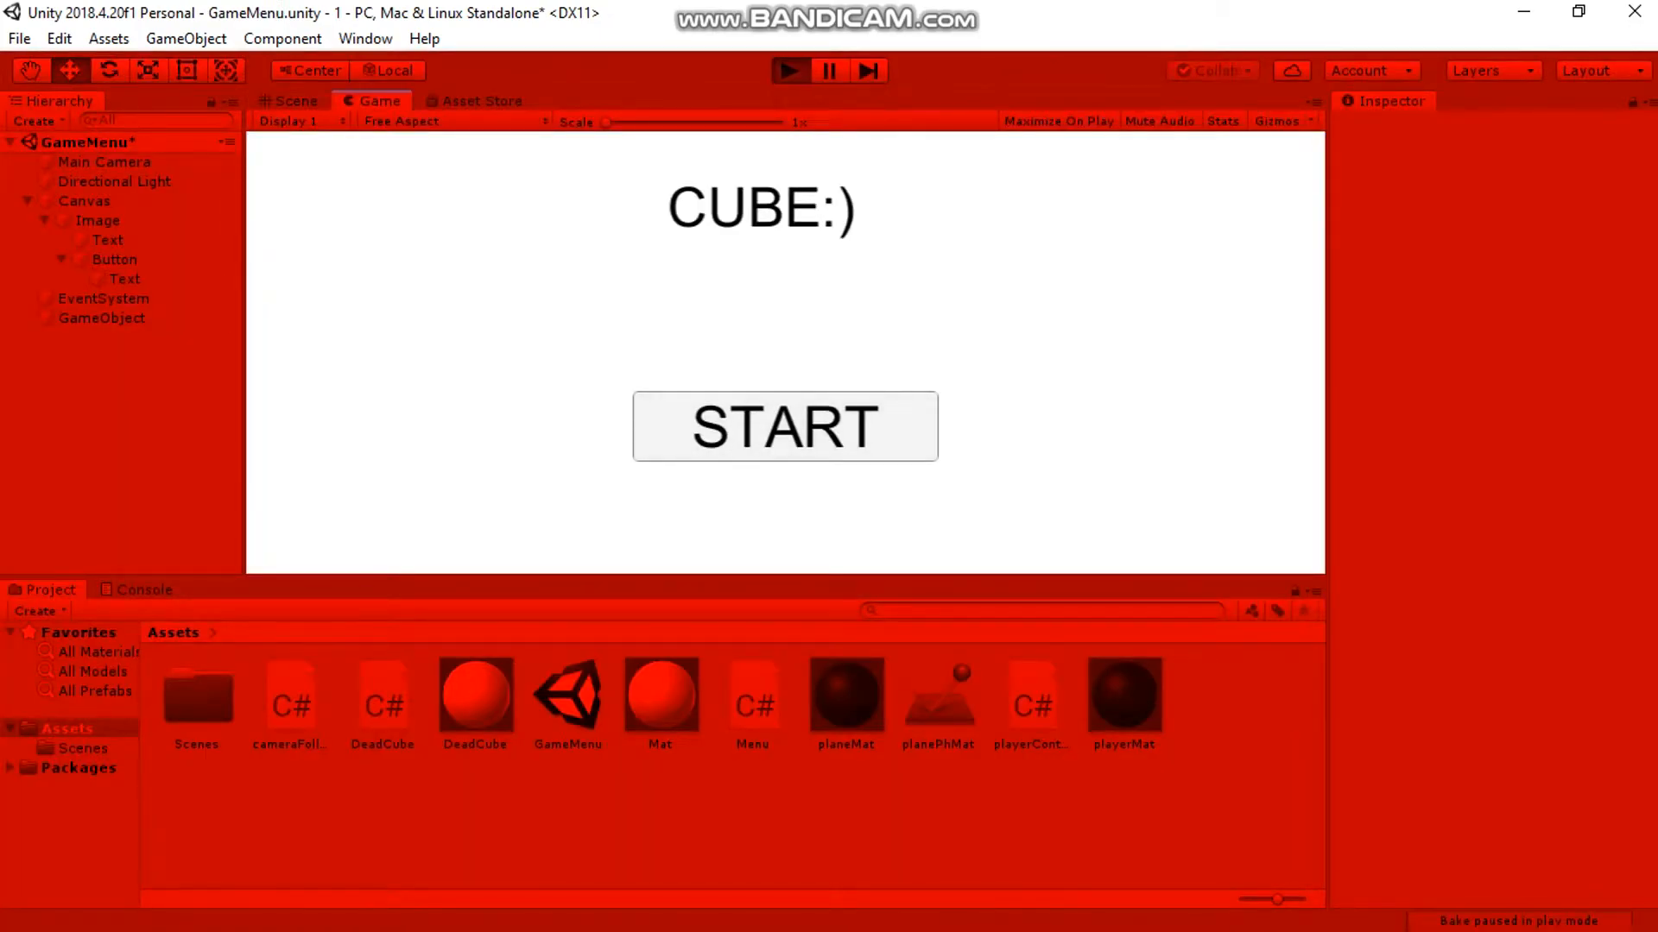
{"action": "left_click", "coordinate": [785, 427]}
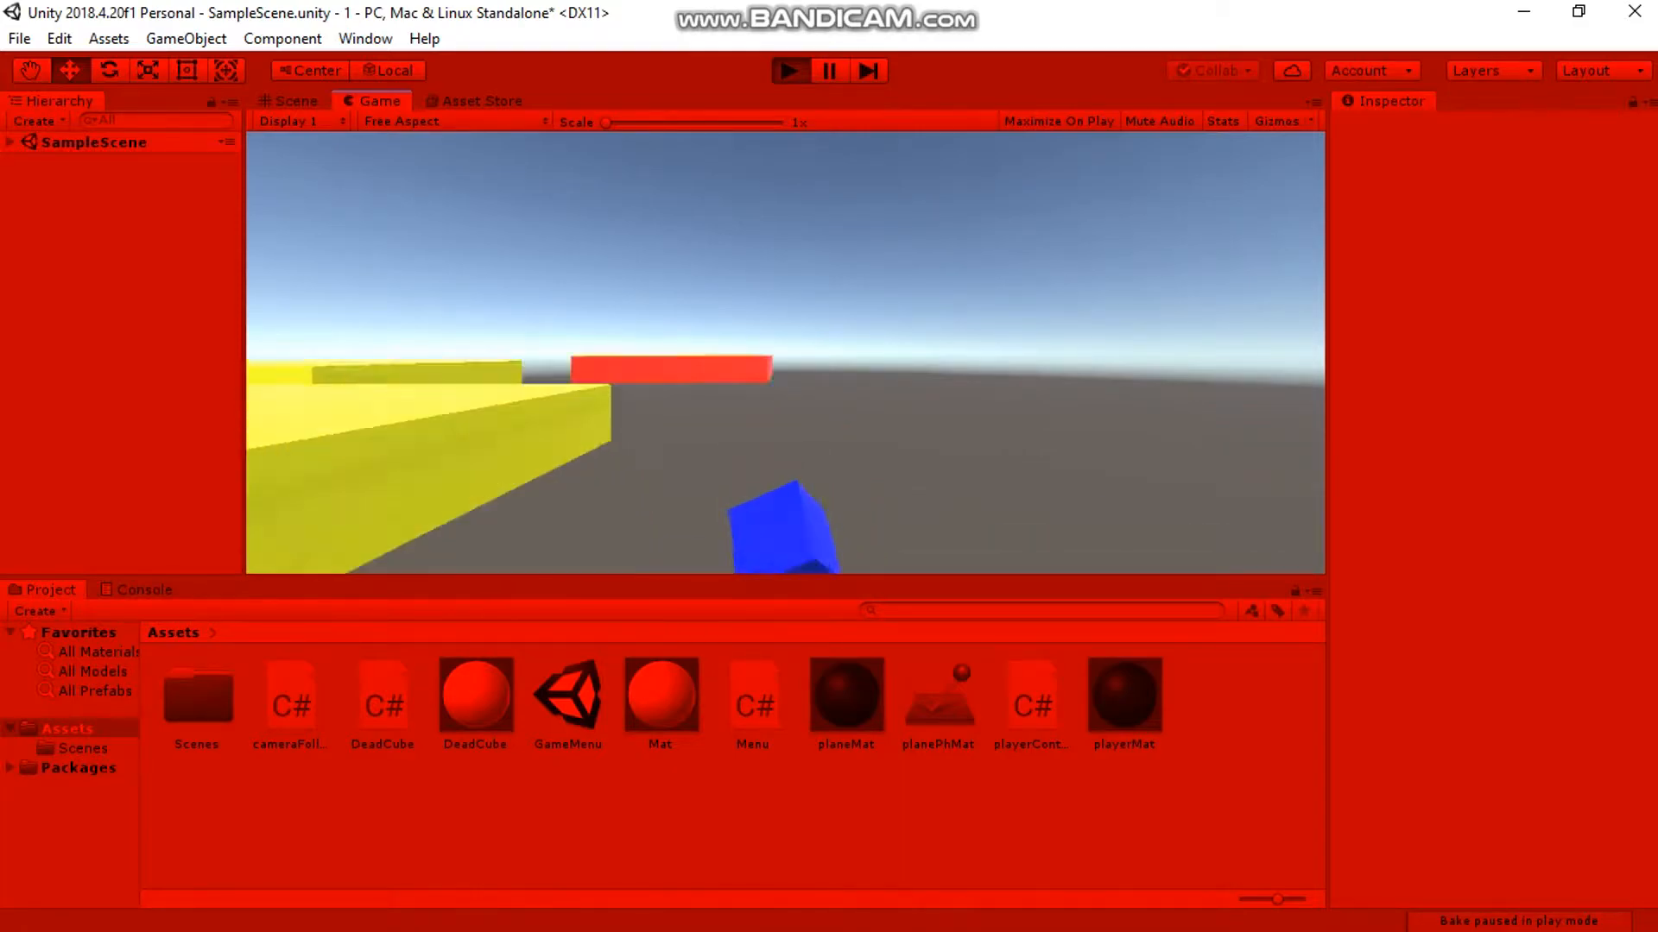
{"action": "key", "text": "ctrl+p"}
{"action": "right_click_drag", "start_coordinate": [750, 289], "coordinate": [734, 337]}
{"action": "left_click", "coordinate": [734, 336]}
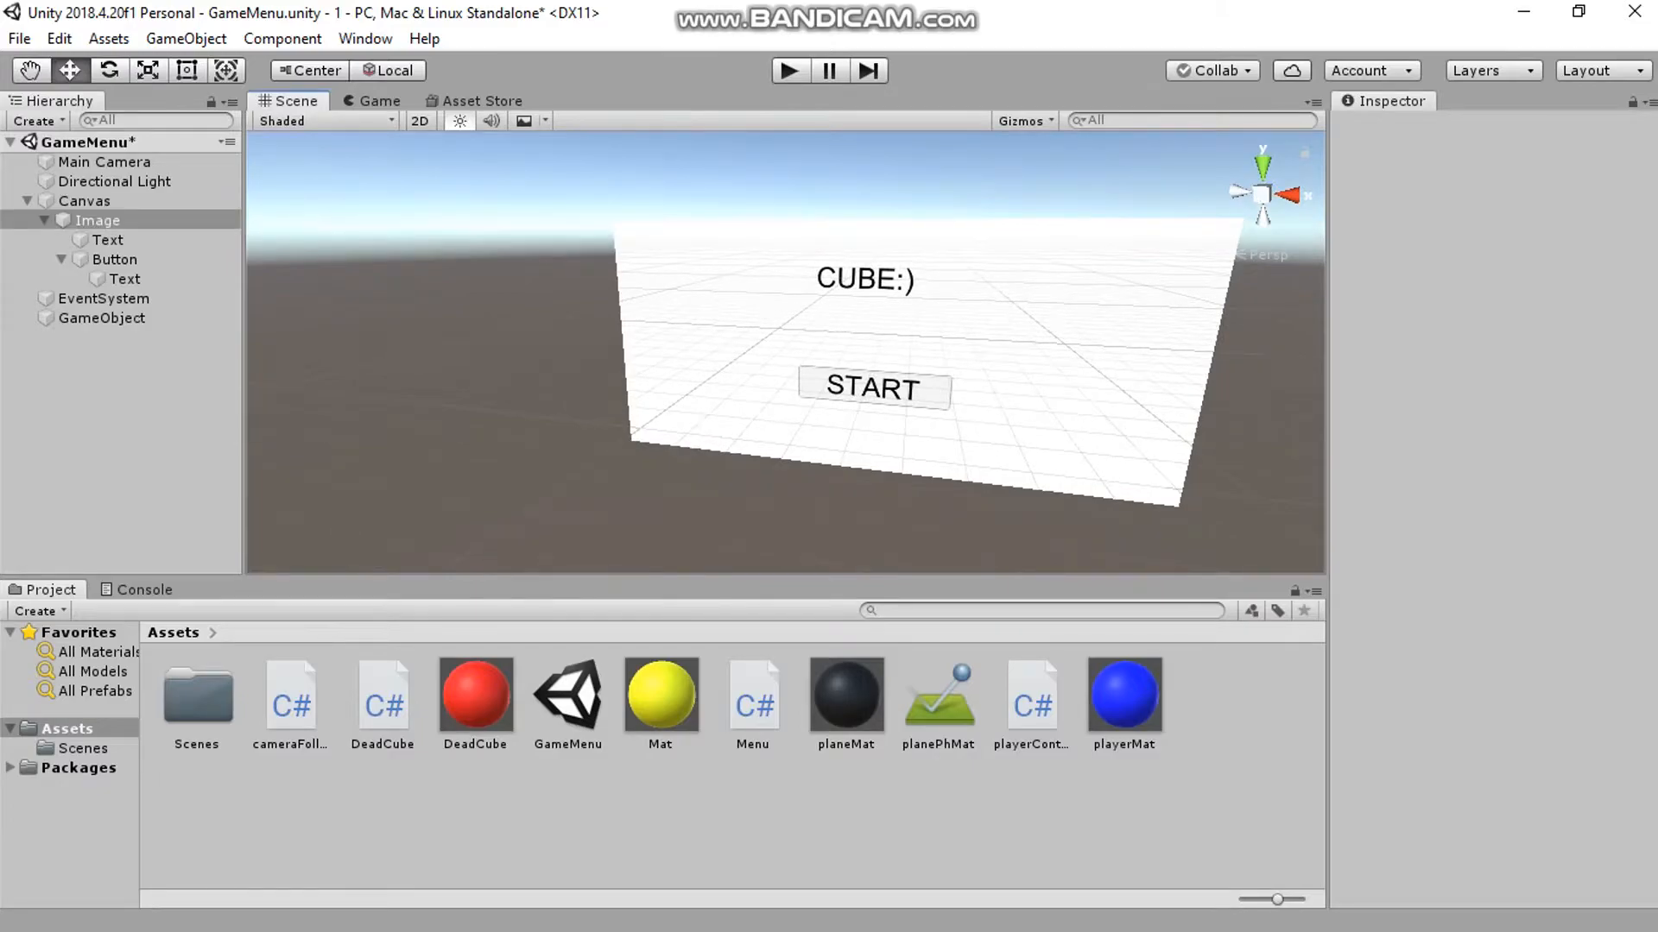
{"action": "left_click", "coordinate": [733, 336]}
{"action": "left_click", "coordinate": [734, 336]}
{"action": "left_click", "coordinate": [734, 336]}
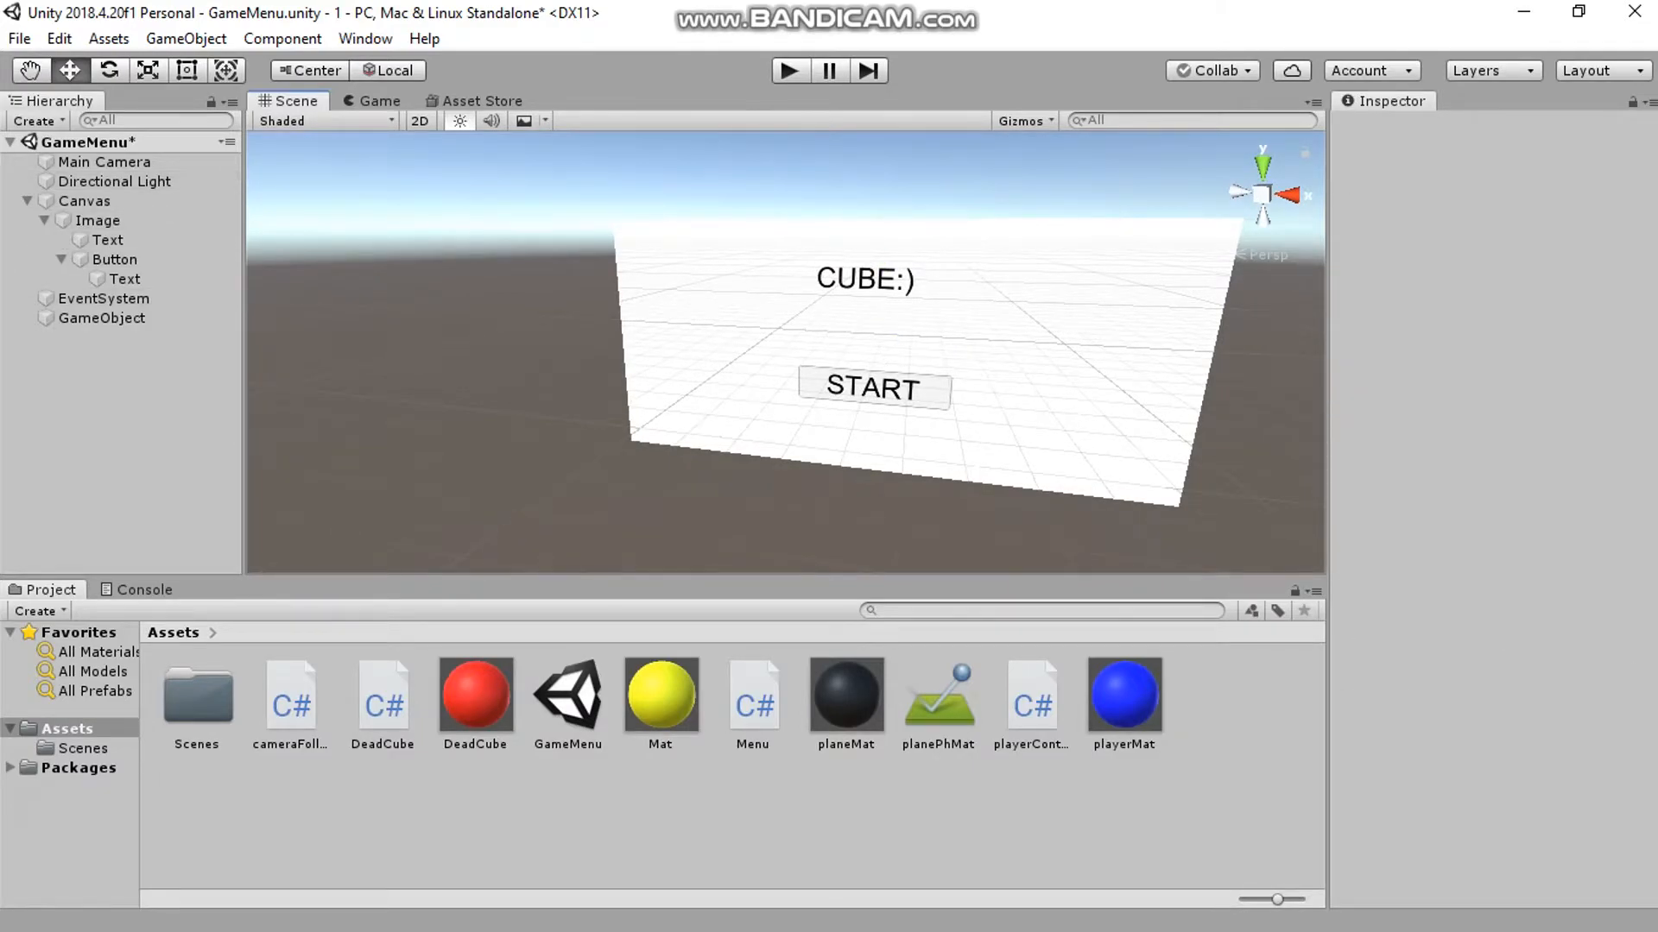
- Open SampleScene from the Scenes folder
{"action": "left_click", "coordinate": [197, 697]}
{"action": "double_click", "coordinate": [198, 698]}
{"action": "double_click", "coordinate": [198, 698]}
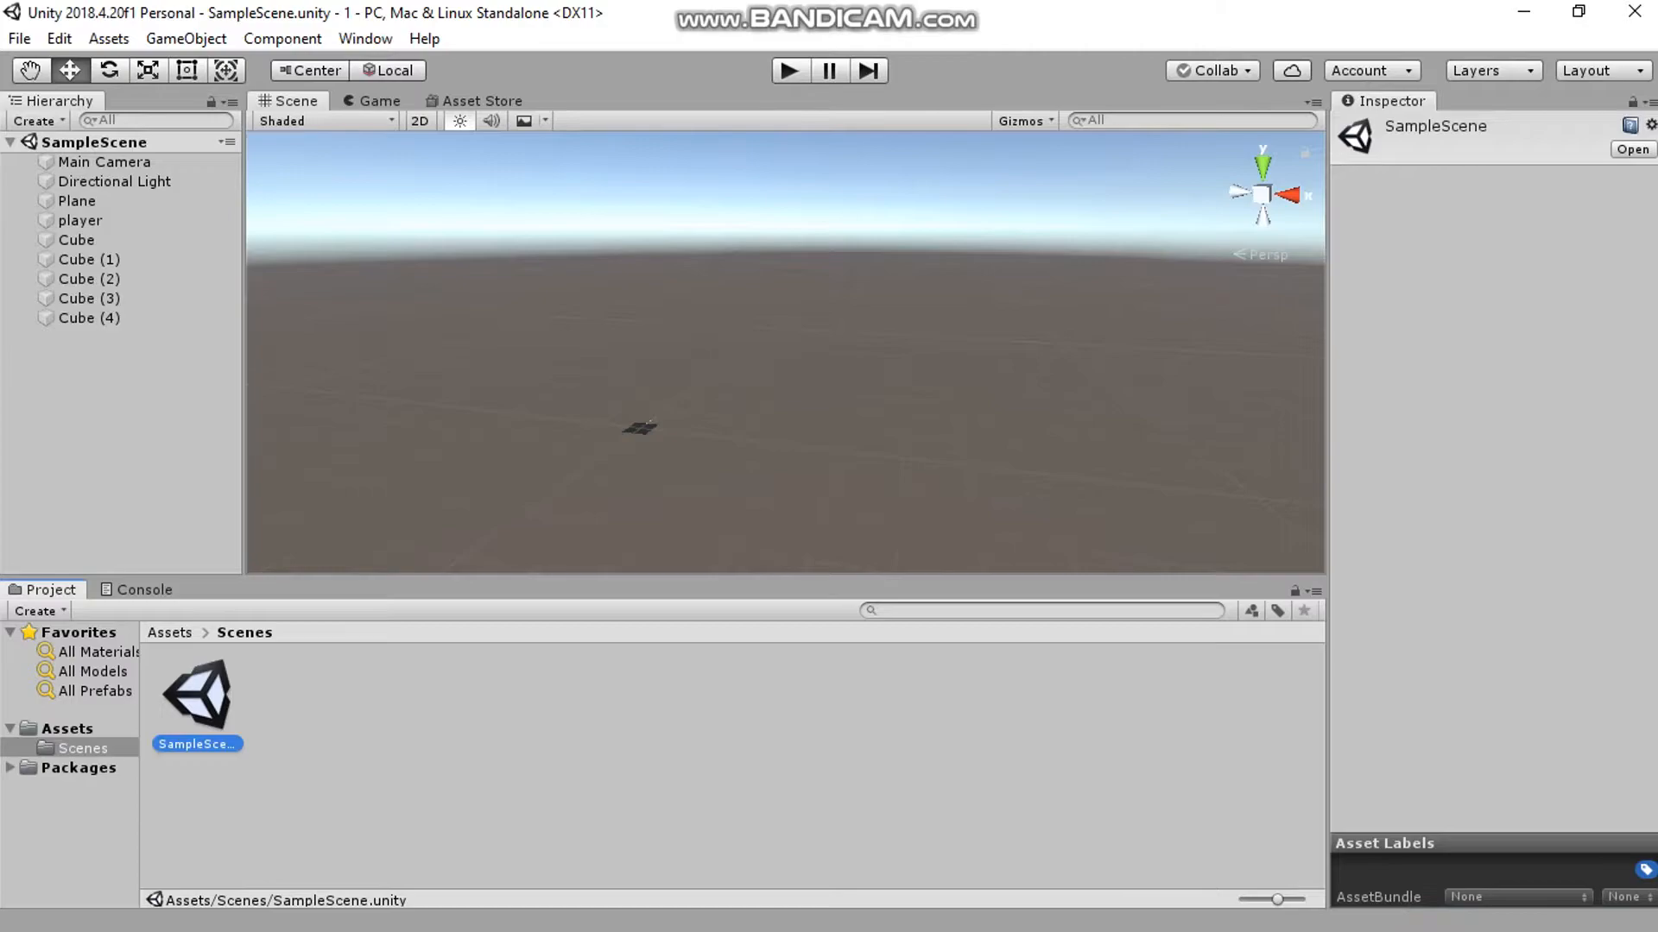
{"action": "right_click_drag", "start_coordinate": [734, 363], "coordinate": [661, 395]}
- Move SampleScene into the main Assets folder and delete the emptied Scenes folder
{"action": "left_click_drag", "start_coordinate": [198, 698], "coordinate": [67, 730]}
{"action": "left_click", "coordinate": [68, 730]}
{"action": "left_click", "coordinate": [197, 698]}
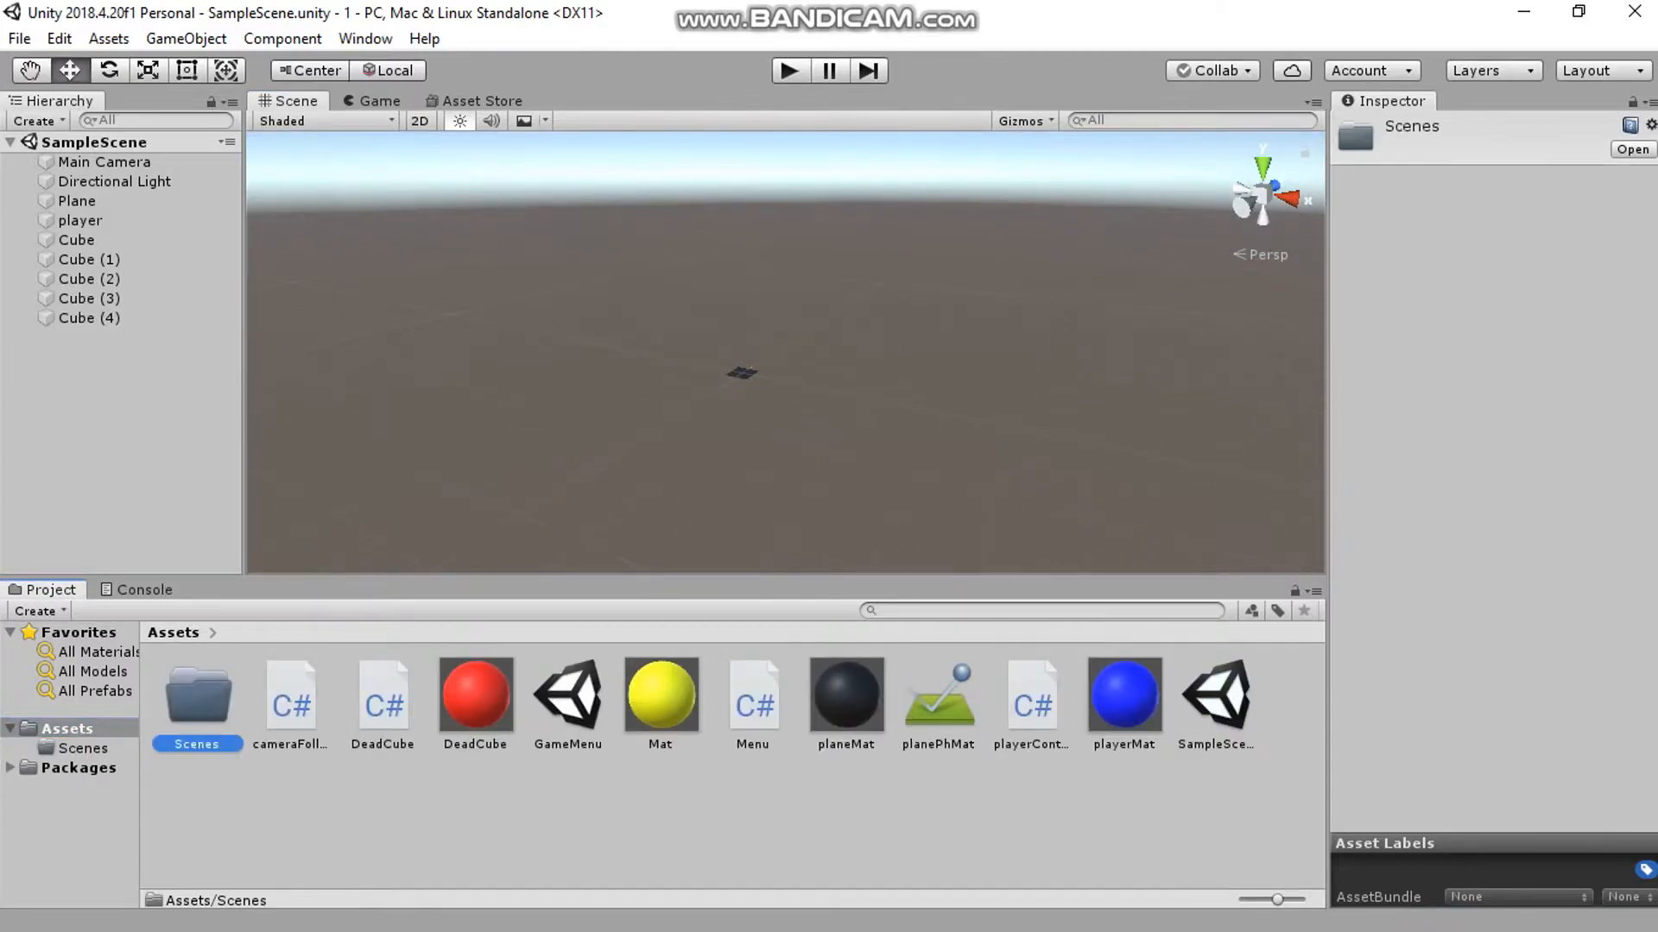
{"action": "key", "text": "Delete"}
- Select groups of the cubes beyond the plane's edge and space them farther out along the Z axis
{"action": "left_click", "coordinate": [901, 526]}
{"action": "right_click_drag", "start_coordinate": [798, 371], "coordinate": [654, 361]}
{"action": "key", "text": "w"}
{"action": "key", "text": "w"}
{"action": "key", "text": "e"}
{"action": "key", "text": "q"}
{"action": "key", "text": "e"}
{"action": "key", "text": "d"}
{"action": "left_click_drag", "start_coordinate": [874, 241], "coordinate": [676, 390]}
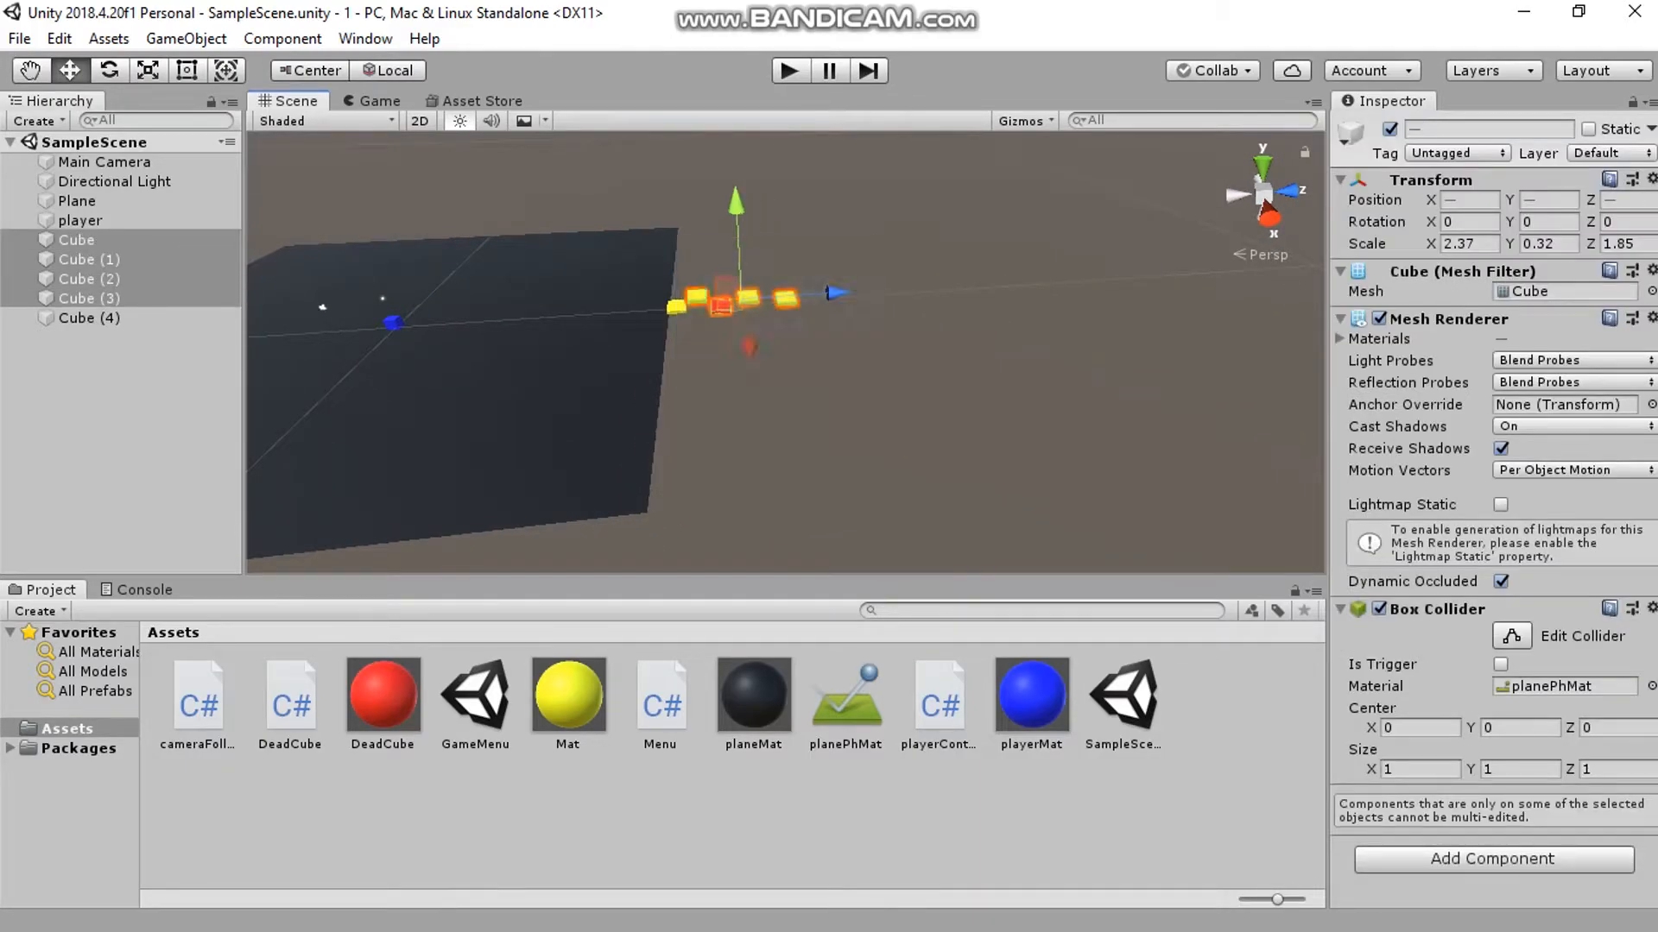
{"action": "left_click_drag", "start_coordinate": [913, 213], "coordinate": [679, 391]}
{"action": "left_click_drag", "start_coordinate": [830, 294], "coordinate": [874, 290]}
{"action": "left_click_drag", "start_coordinate": [1010, 222], "coordinate": [770, 407]}
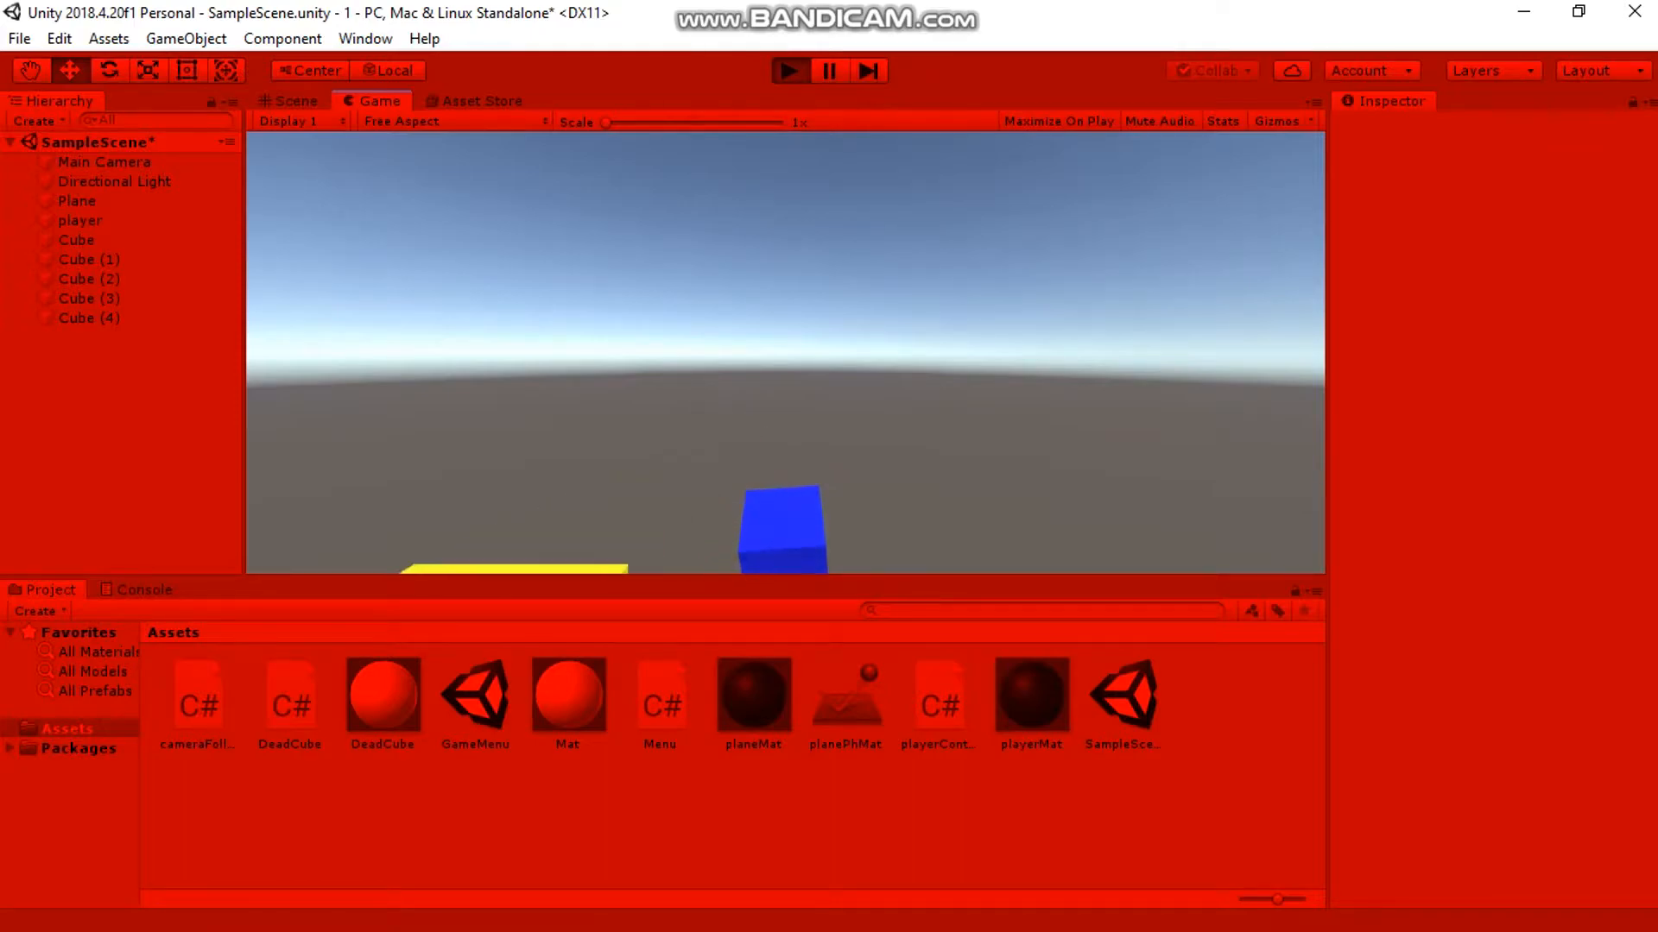
- Stop the play test and open the GameMenu scene, saving the changes to SampleScene
{"action": "key", "text": "ctrl+p"}
{"action": "right_click_drag", "start_coordinate": [785, 352], "coordinate": [850, 215]}
{"action": "key", "text": "w"}
{"action": "key", "text": "a"}
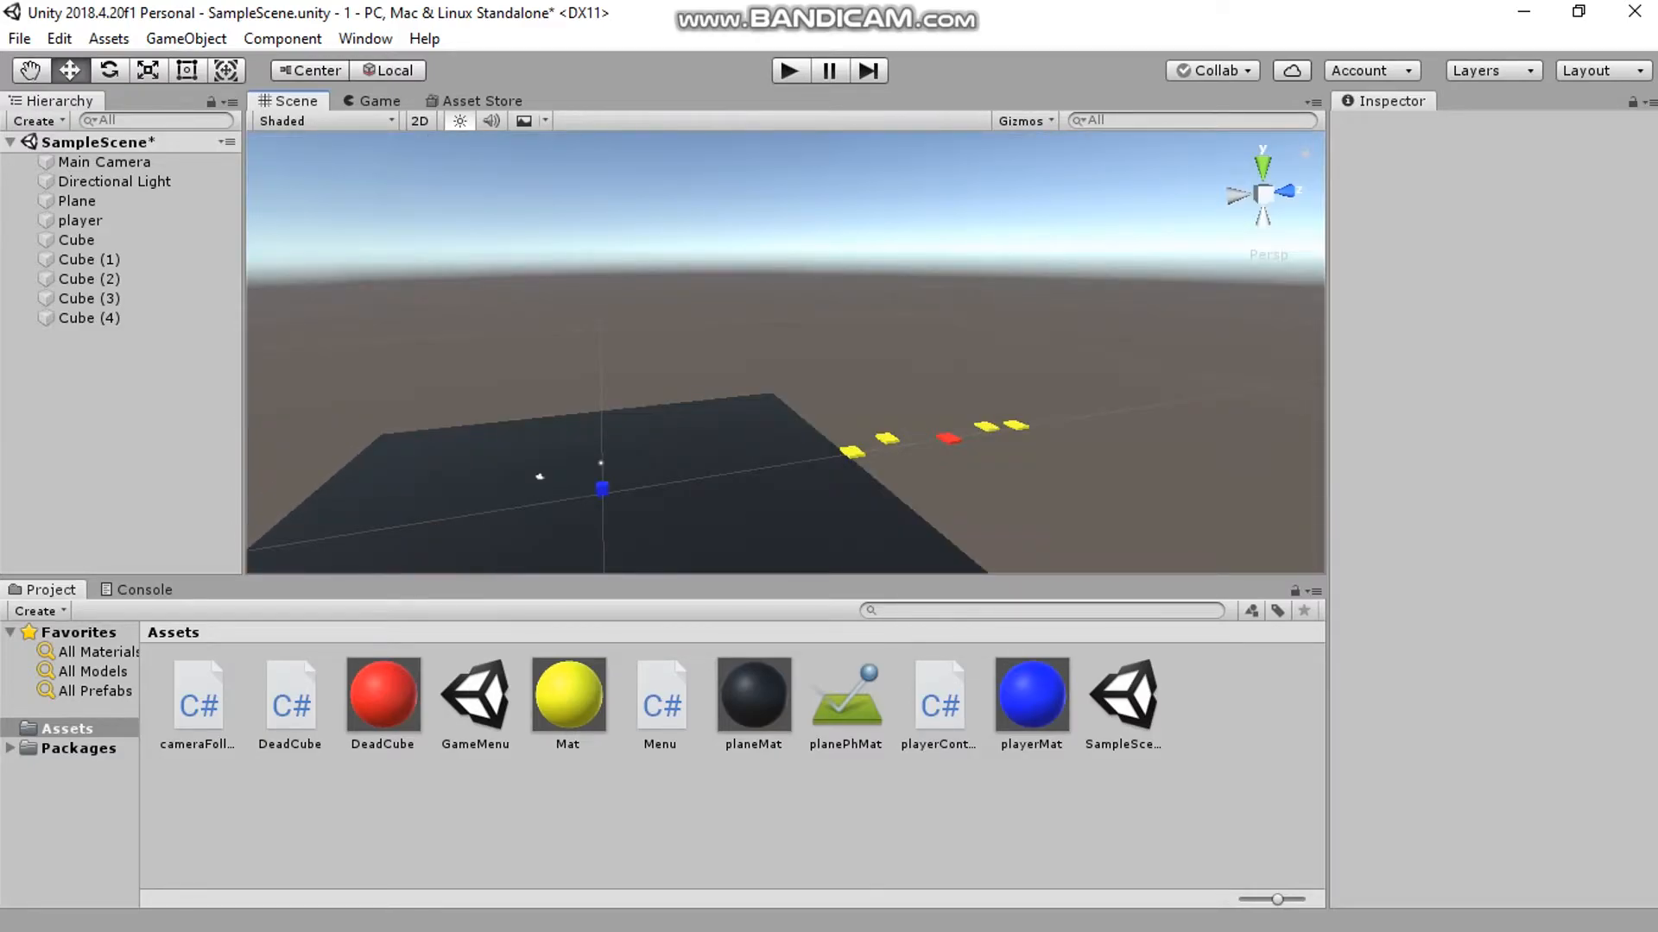
{"action": "double_click", "coordinate": [475, 696]}
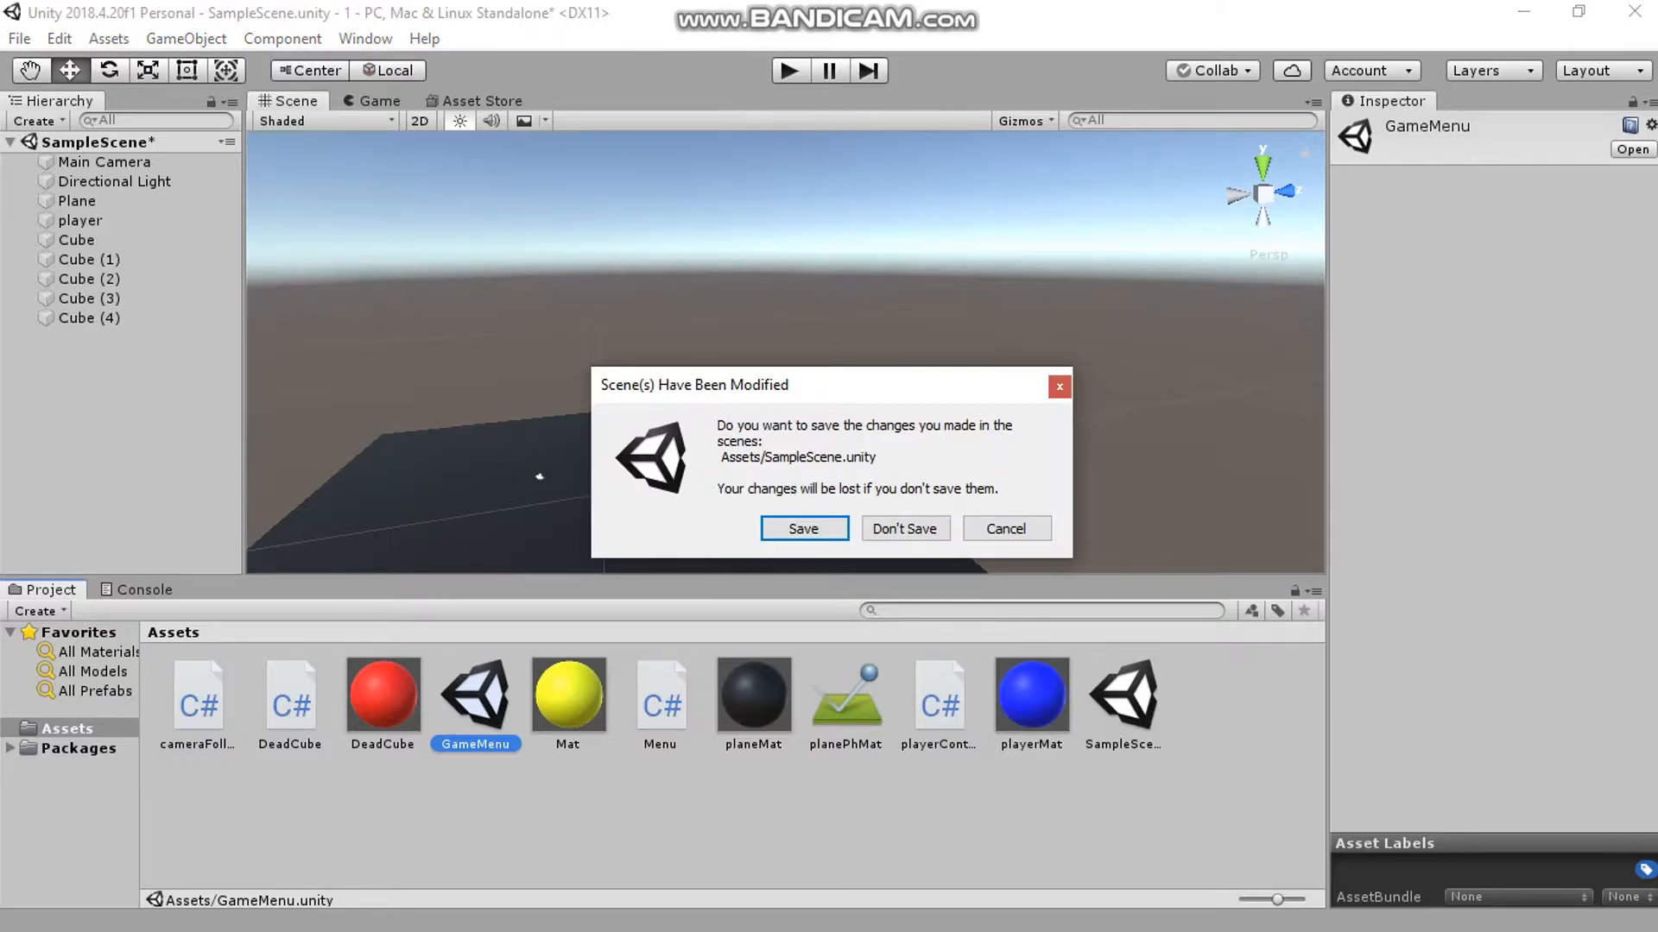
{"action": "left_click", "coordinate": [804, 528]}
- Examine the canvas Image with the menu title and START button from the front in the scene
{"action": "right_click_drag", "start_coordinate": [804, 483], "coordinate": [518, 471]}
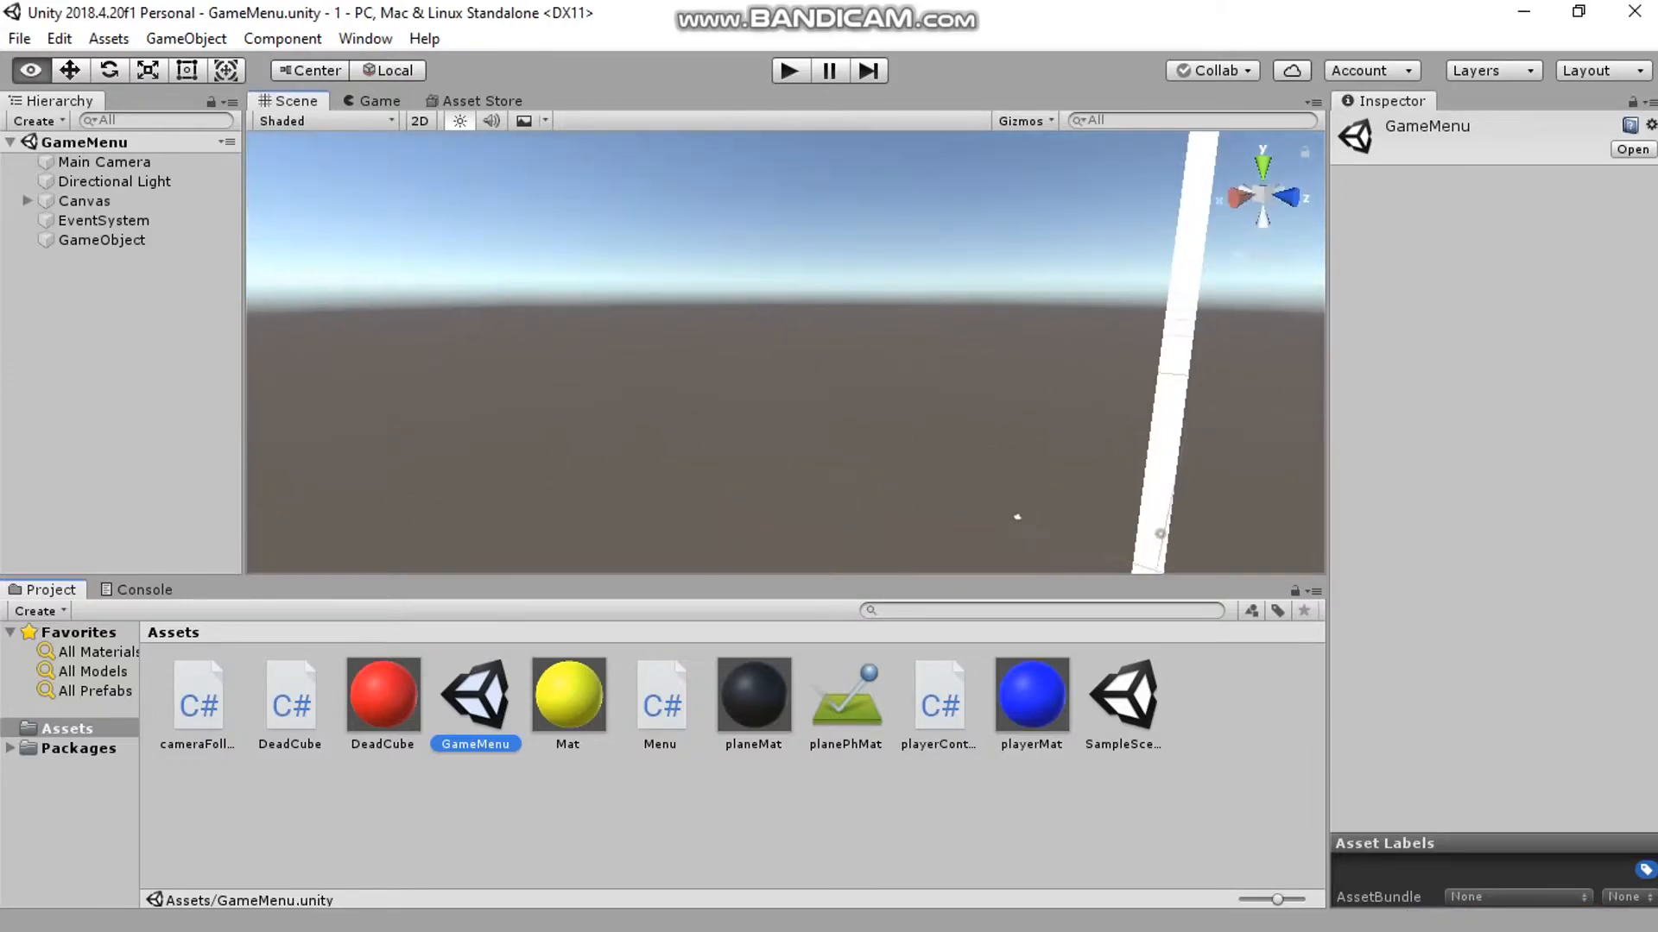
{"action": "right_click_drag", "start_coordinate": [1017, 517], "coordinate": [737, 504]}
{"action": "left_click", "coordinate": [738, 504]}
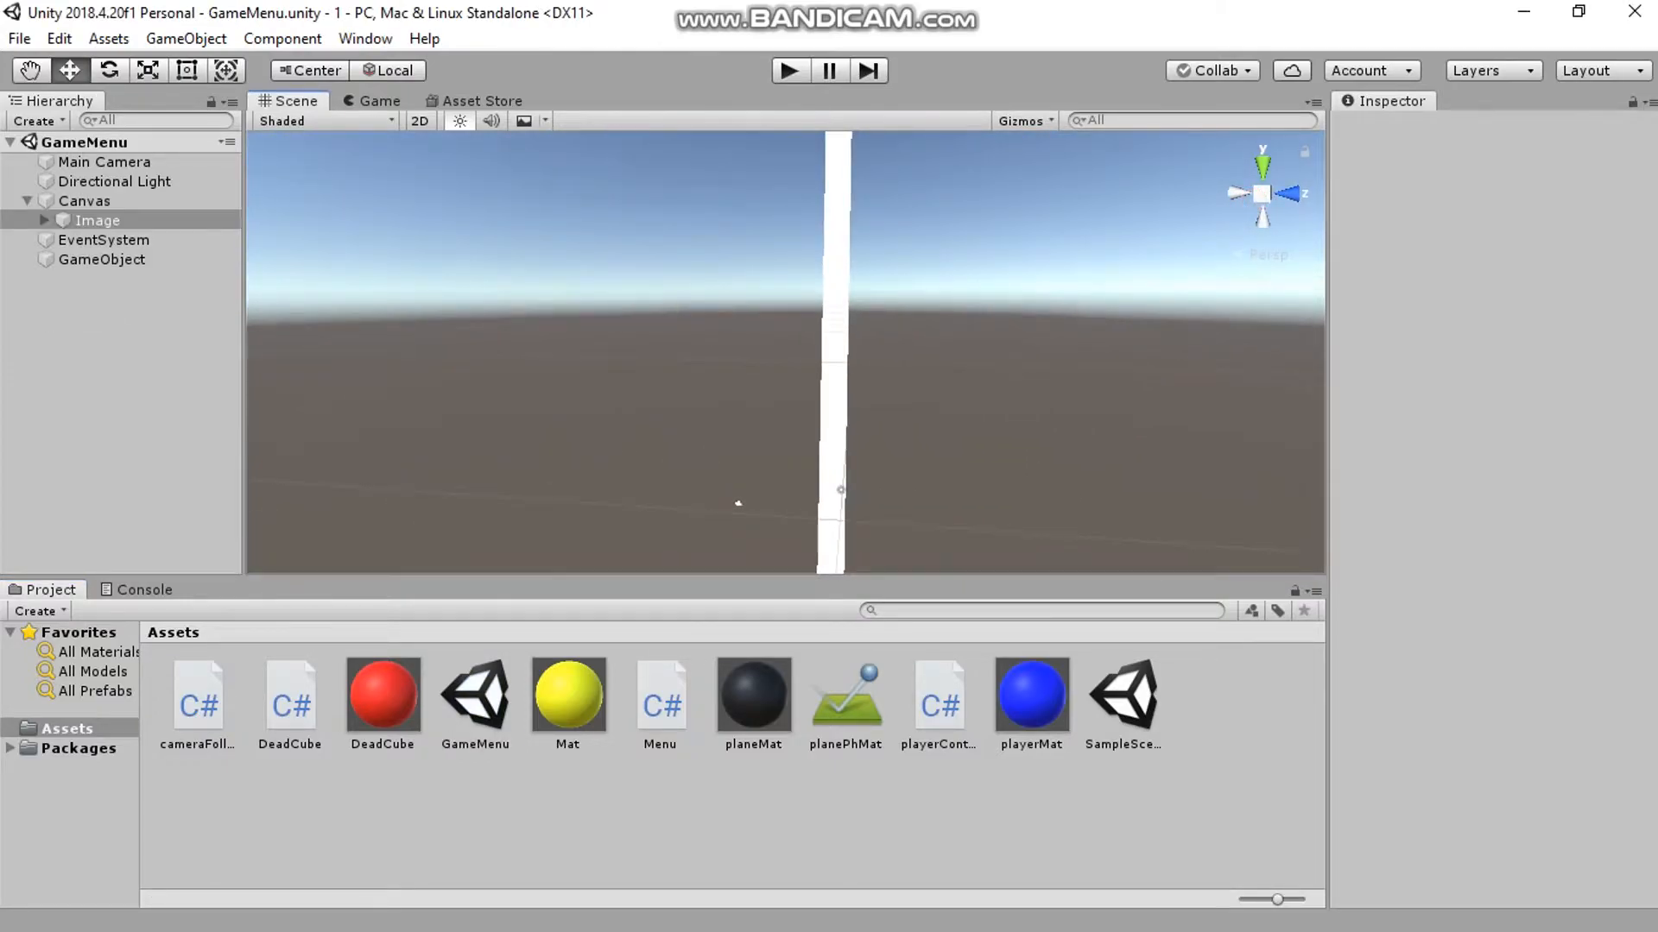
{"action": "left_click", "coordinate": [98, 221]}
{"action": "right_click_drag", "start_coordinate": [553, 363], "coordinate": [1203, 423]}
{"action": "key", "text": "f"}
{"action": "left_click", "coordinate": [1187, 415]}
{"action": "key", "text": "w"}
{"action": "key", "text": "w"}
{"action": "right_click", "coordinate": [160, 401]}
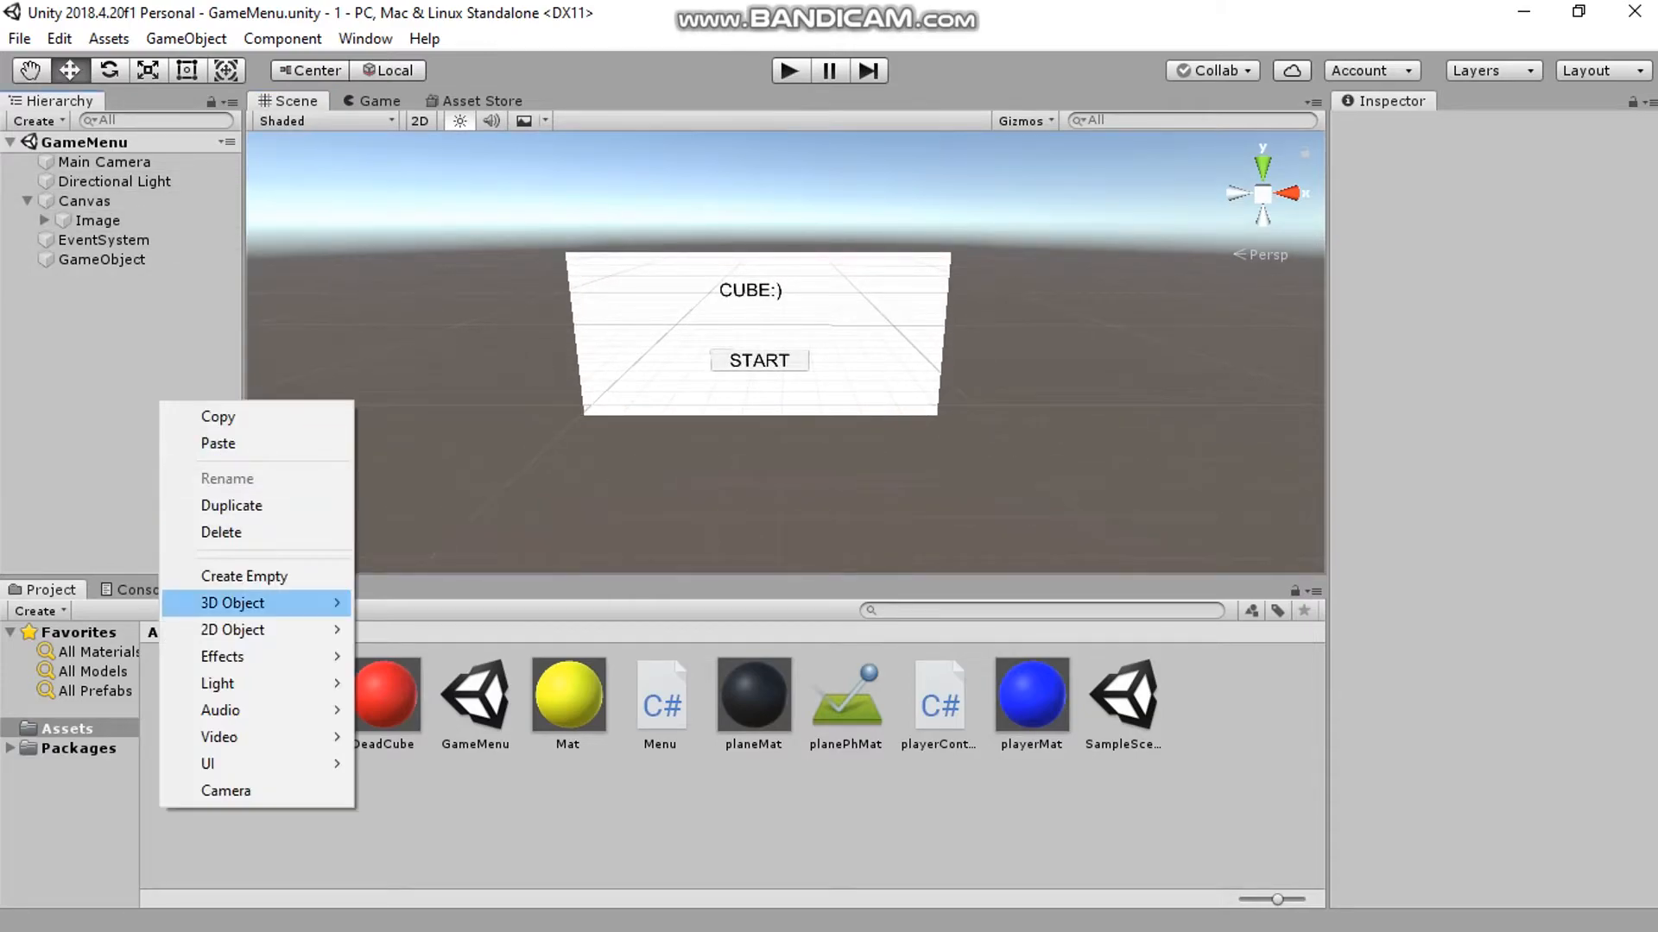
{"action": "mouse_move", "coordinate": [259, 737]}
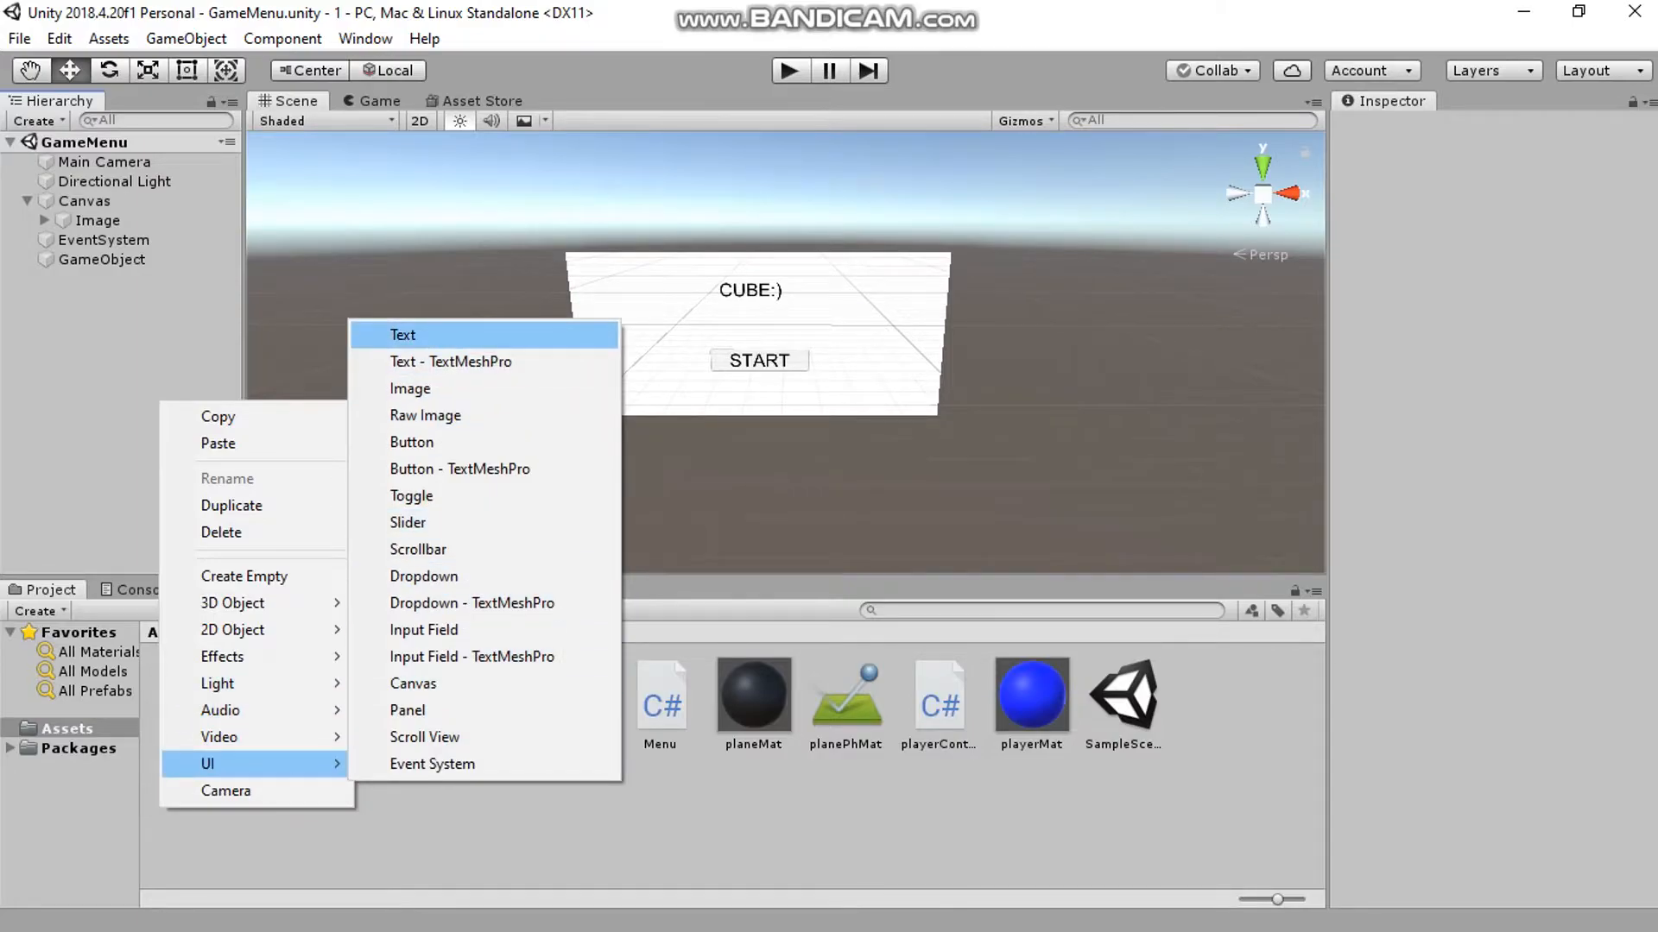
{"action": "right_click", "coordinate": [115, 394]}
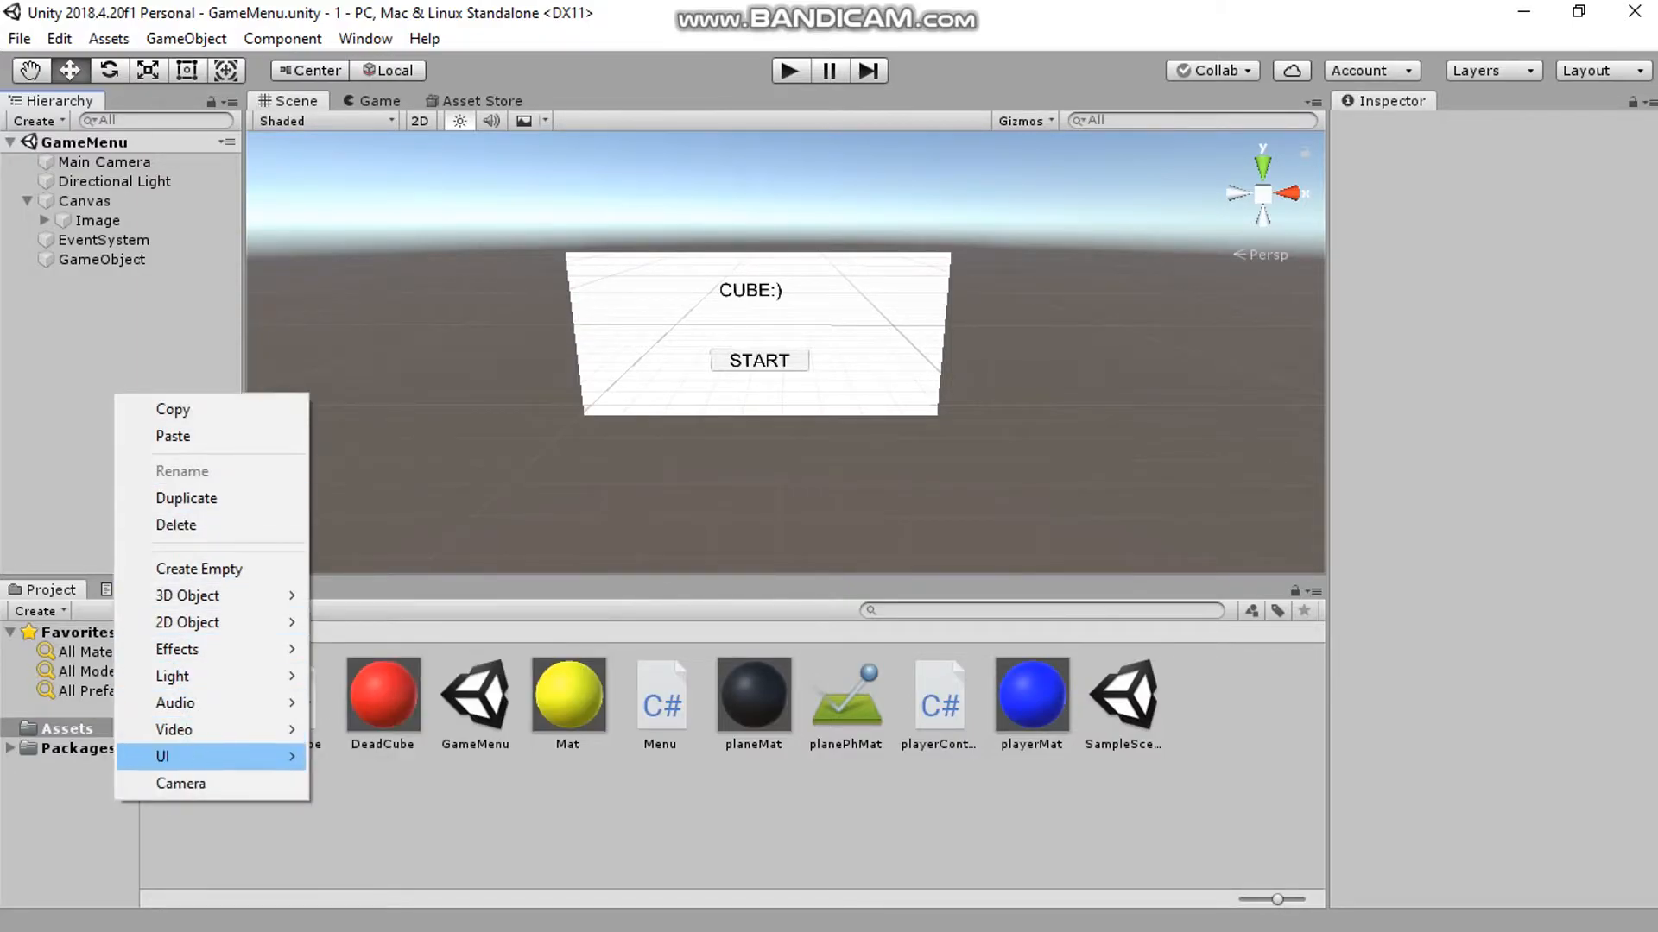
{"action": "mouse_move", "coordinate": [212, 758]}
{"action": "left_click", "coordinate": [194, 324]}
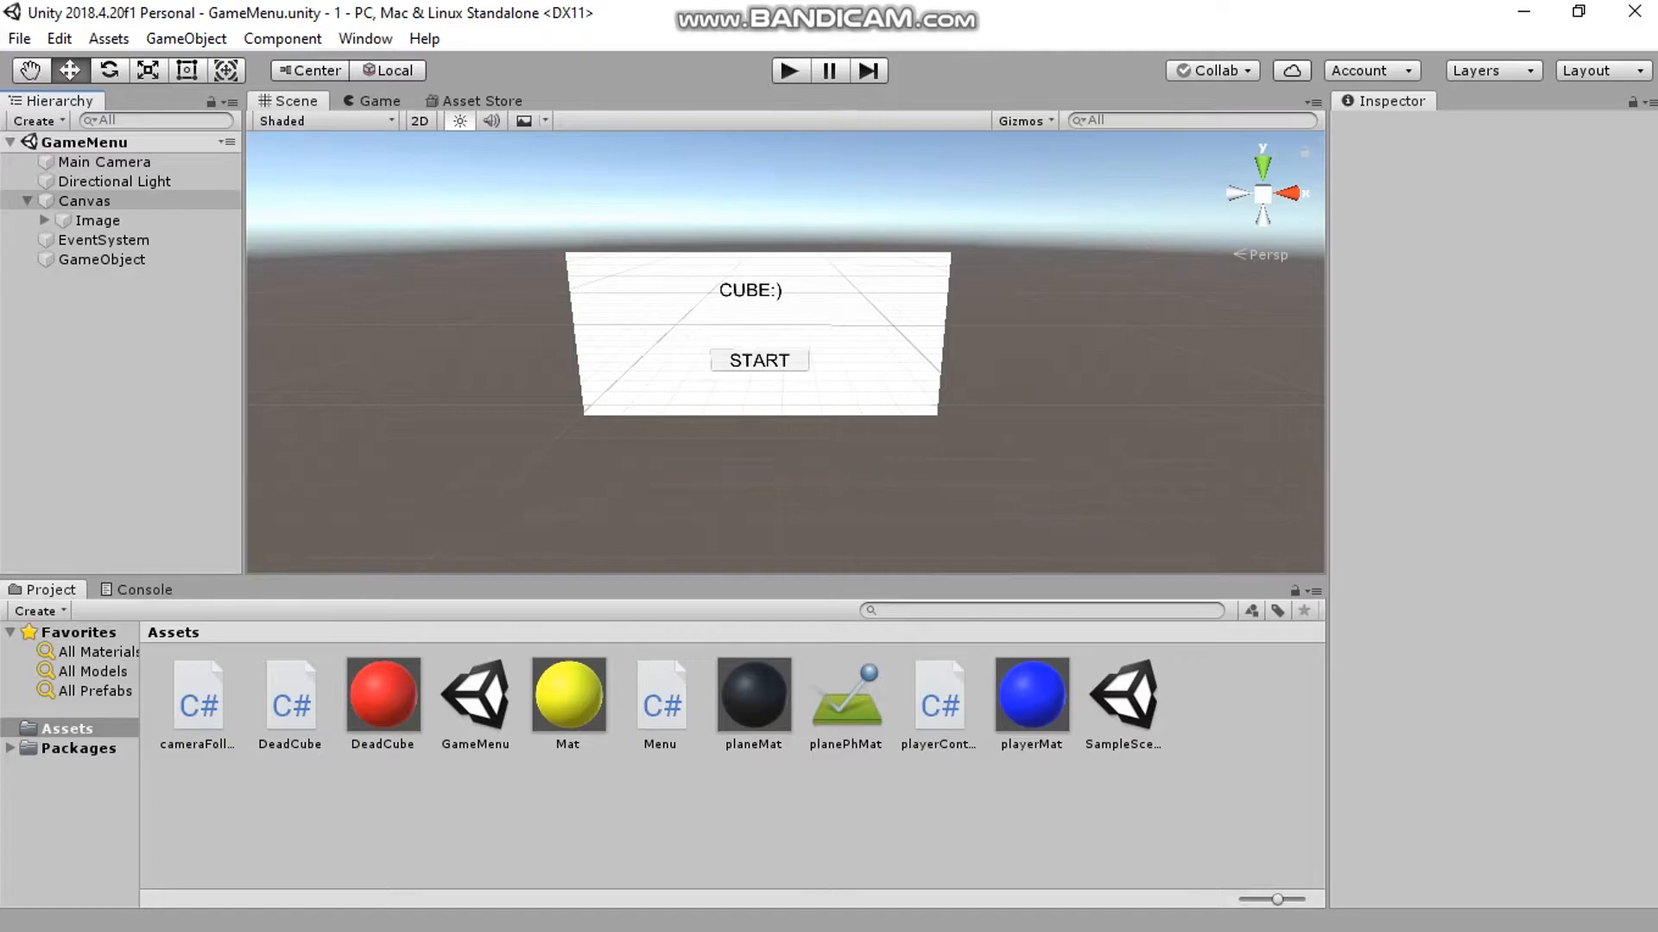
- Expand the Image hierarchy and select everything from Main Camera to the button's Text to review the menu objects
{"action": "left_click", "coordinate": [44, 220]}
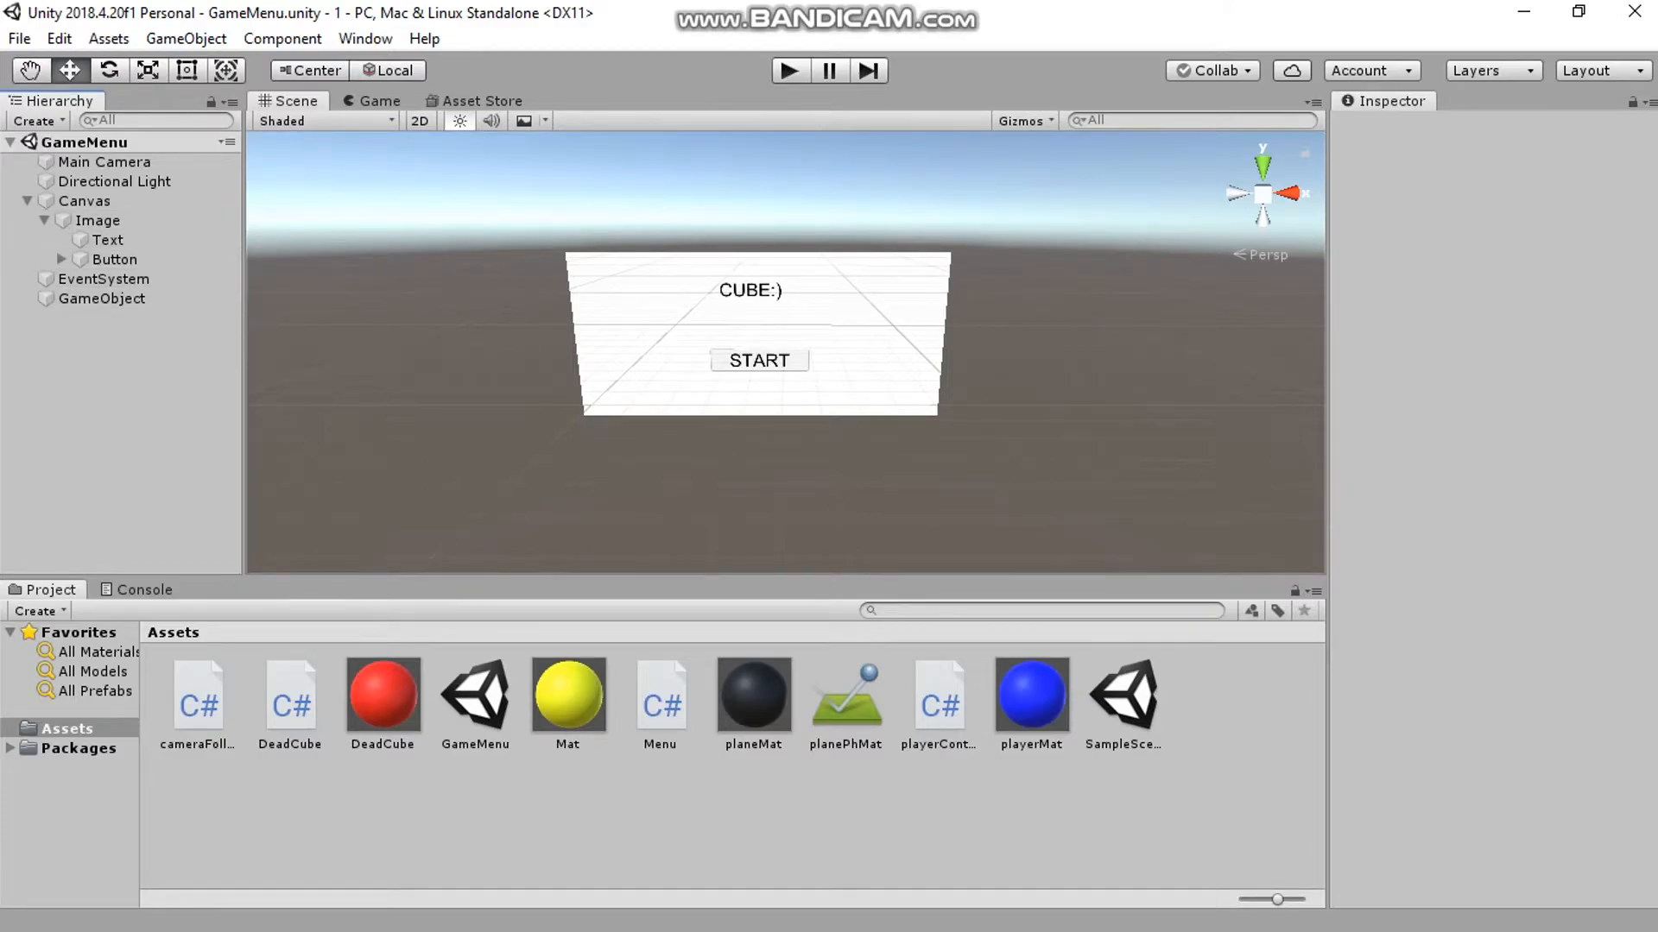
{"action": "left_click", "coordinate": [103, 162]}
{"action": "left_click", "coordinate": [124, 278], "text": "shift"}
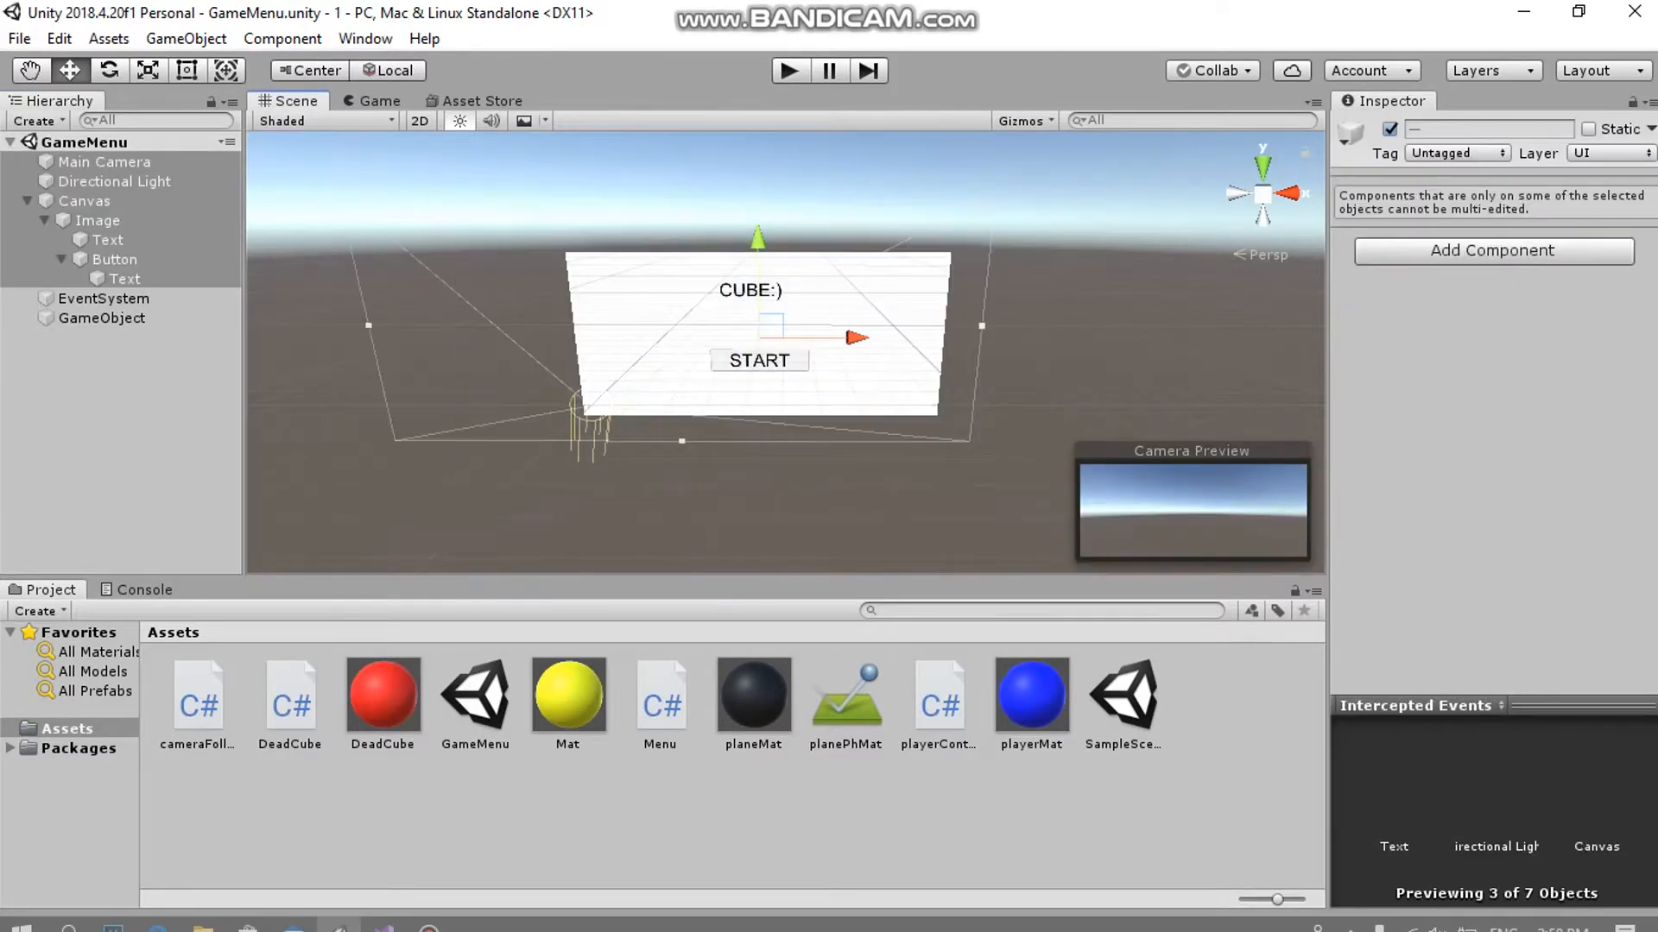
- Duplicate the START button and move the copy straight down to a Pos Y of about -135
{"action": "left_click", "coordinate": [777, 501]}
{"action": "right_click_drag", "start_coordinate": [777, 501], "coordinate": [779, 455]}
{"action": "key", "text": "w"}
{"action": "left_click", "coordinate": [783, 416]}
{"action": "left_click", "coordinate": [811, 471]}
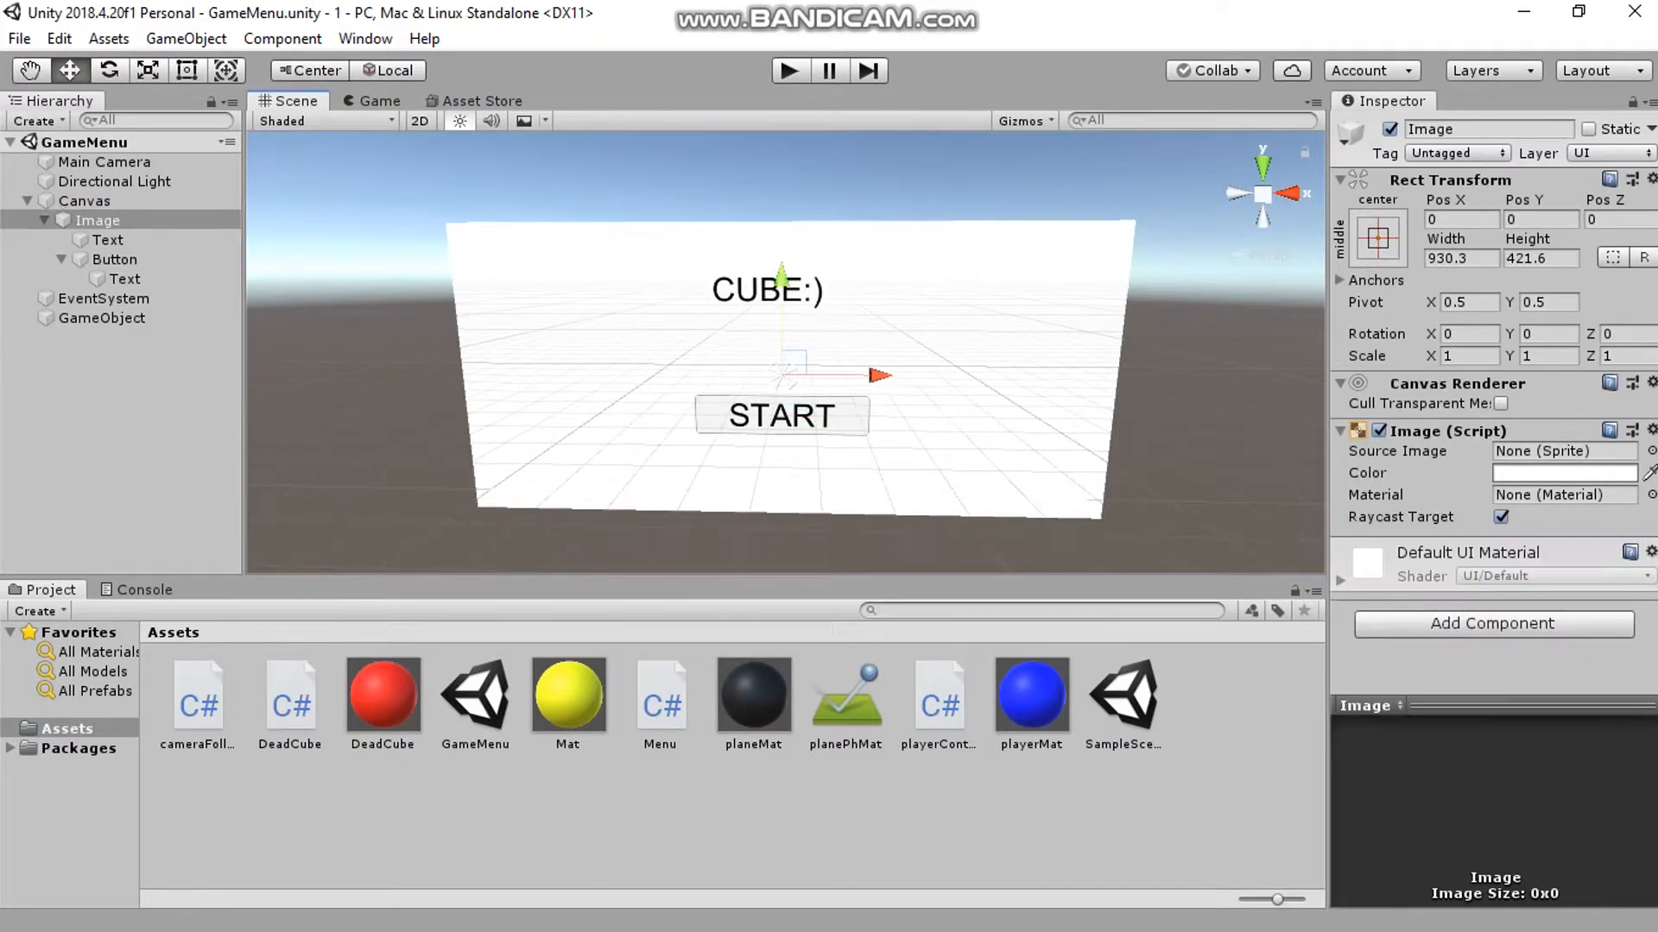
{"action": "left_click", "coordinate": [783, 417]}
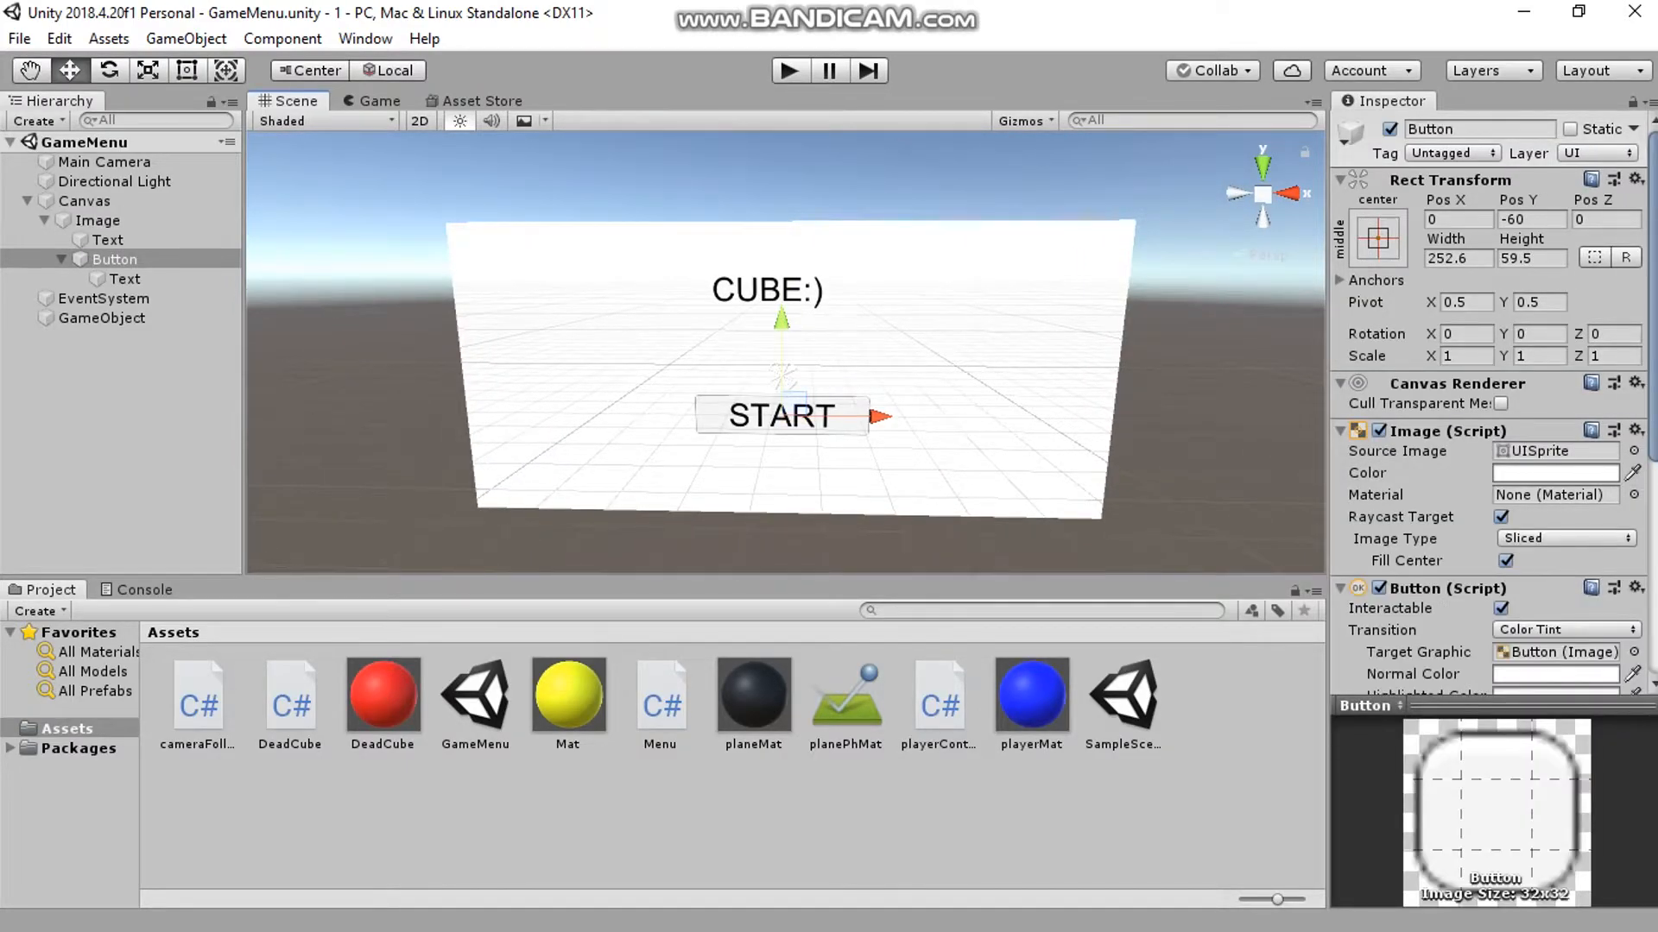
{"action": "key", "text": "ctrl+d"}
{"action": "left_click_drag", "start_coordinate": [781, 321], "coordinate": [782, 370]}
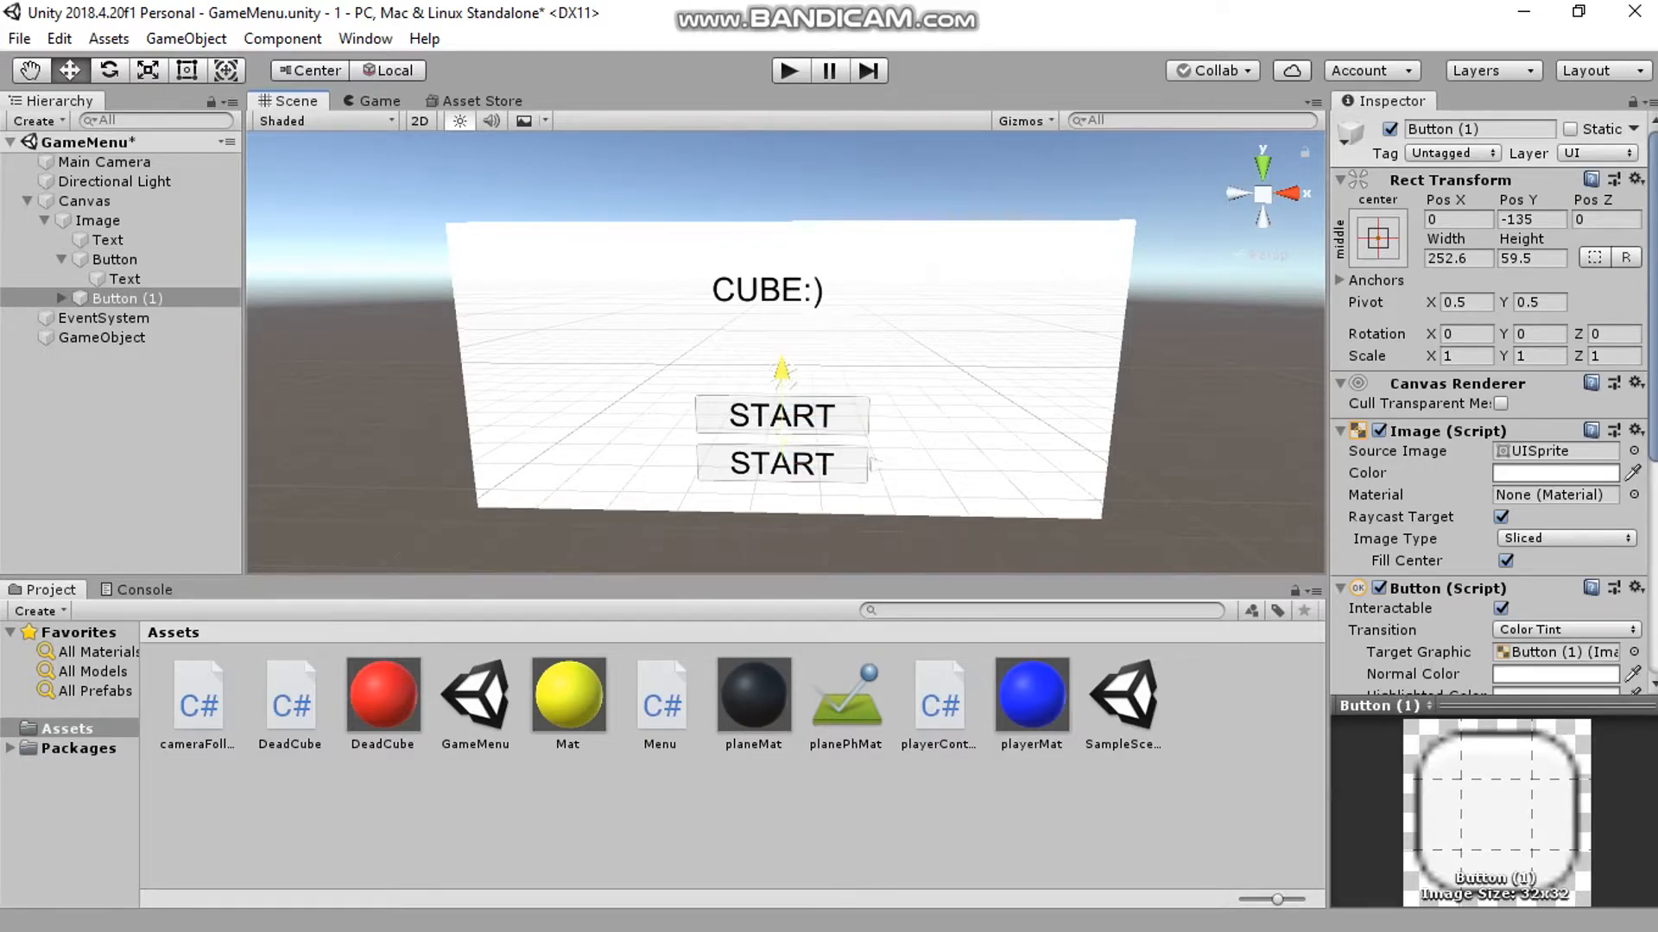
- Shrink the duplicated button, reducing its height and setting its width to about 169
{"action": "scroll", "coordinate": [1485, 388], "scroll_direction": "down", "scroll_amount": 5}
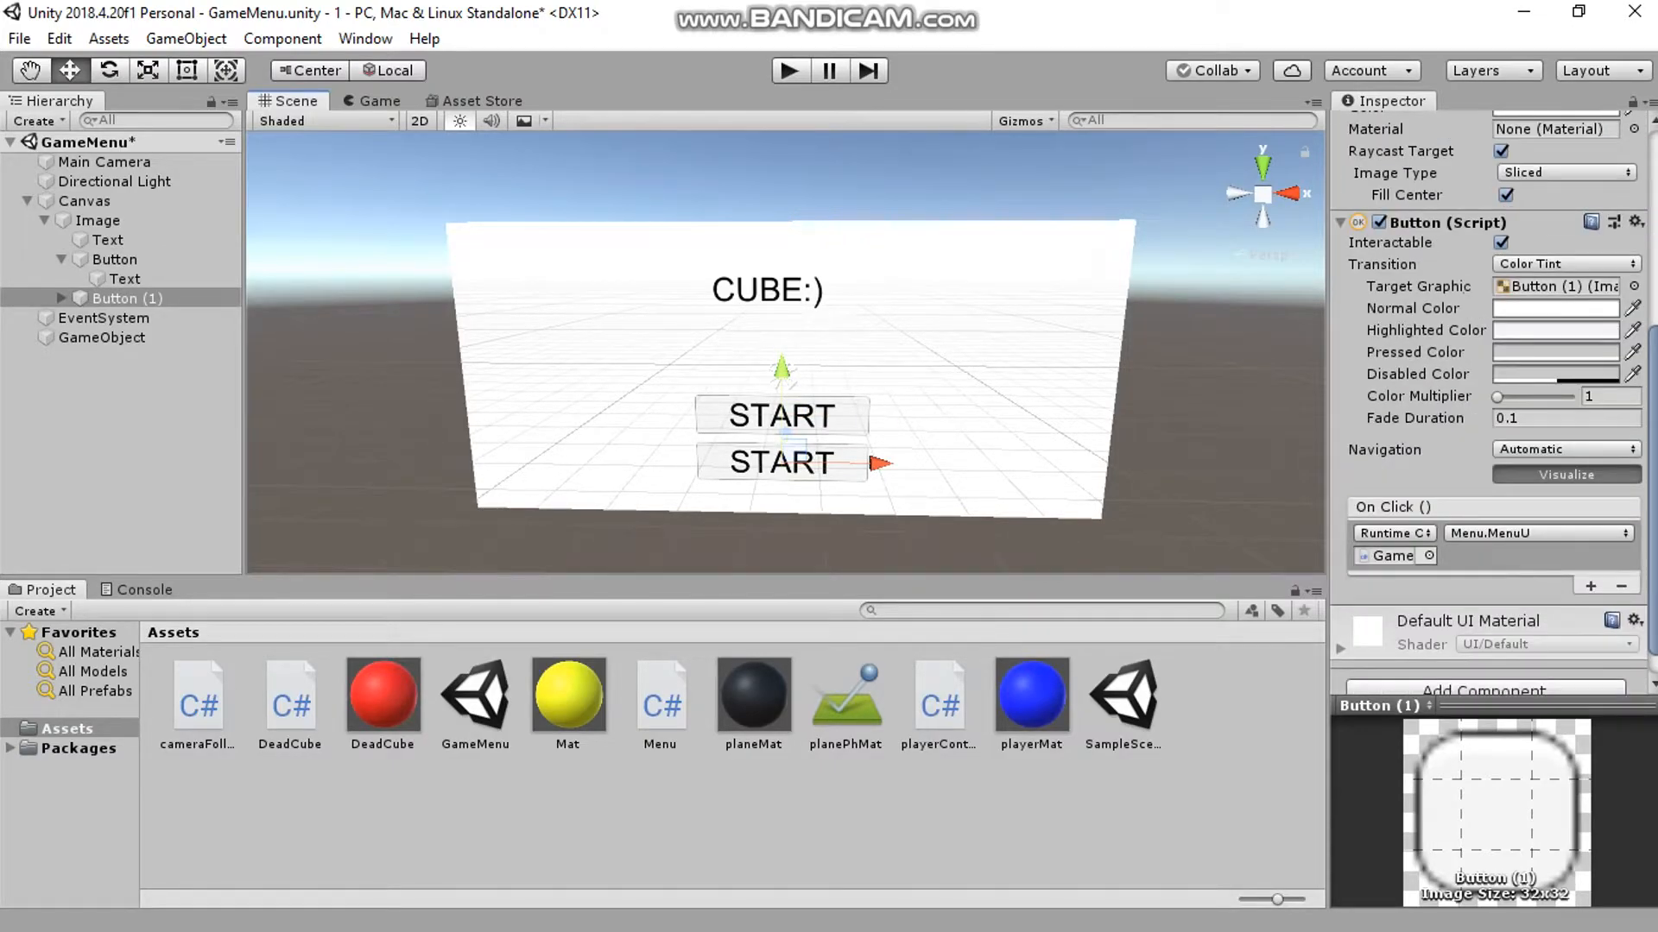
{"action": "scroll", "coordinate": [1485, 388], "scroll_direction": "up", "scroll_amount": 5}
{"action": "left_click_drag", "start_coordinate": [1522, 239], "coordinate": [1459, 239]}
{"action": "left_click_drag", "start_coordinate": [1446, 239], "coordinate": [1295, 239]}
- Expand Button (1) in the hierarchy and remove the Menu.MenuU entry from its On Click event
{"action": "scroll", "coordinate": [1485, 389], "scroll_direction": "down", "scroll_amount": 5}
{"action": "scroll", "coordinate": [1485, 388], "scroll_direction": "up", "scroll_amount": 1}
{"action": "scroll", "coordinate": [1485, 389], "scroll_direction": "up", "scroll_amount": 2}
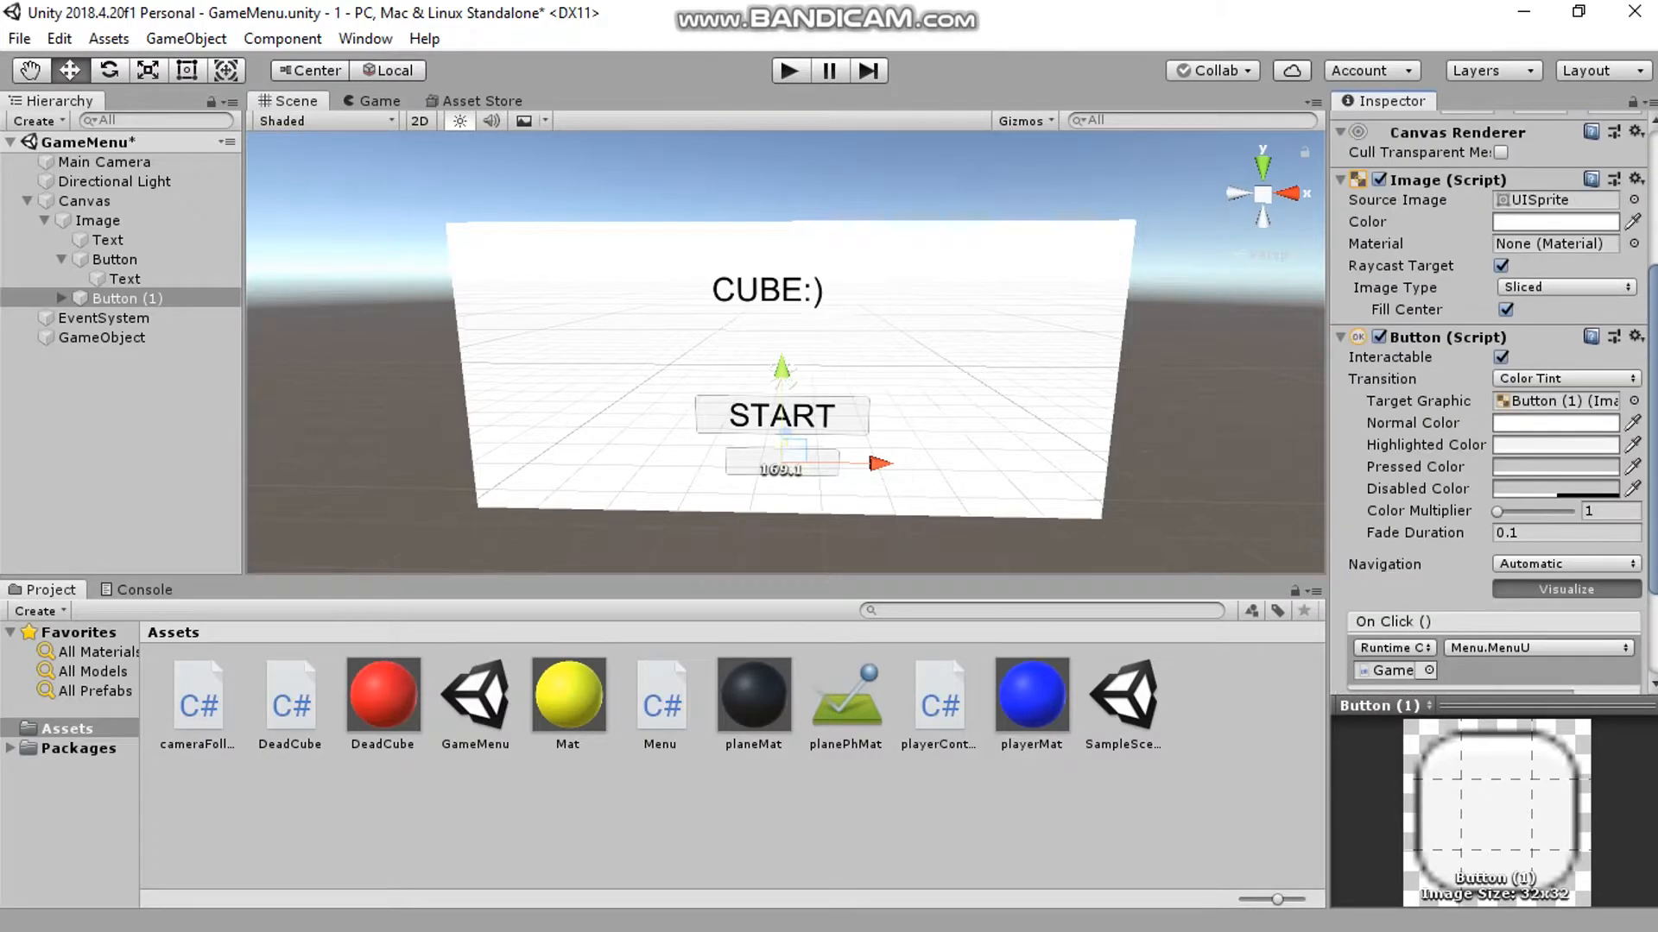
{"action": "scroll", "coordinate": [1485, 388], "scroll_direction": "down", "scroll_amount": 2}
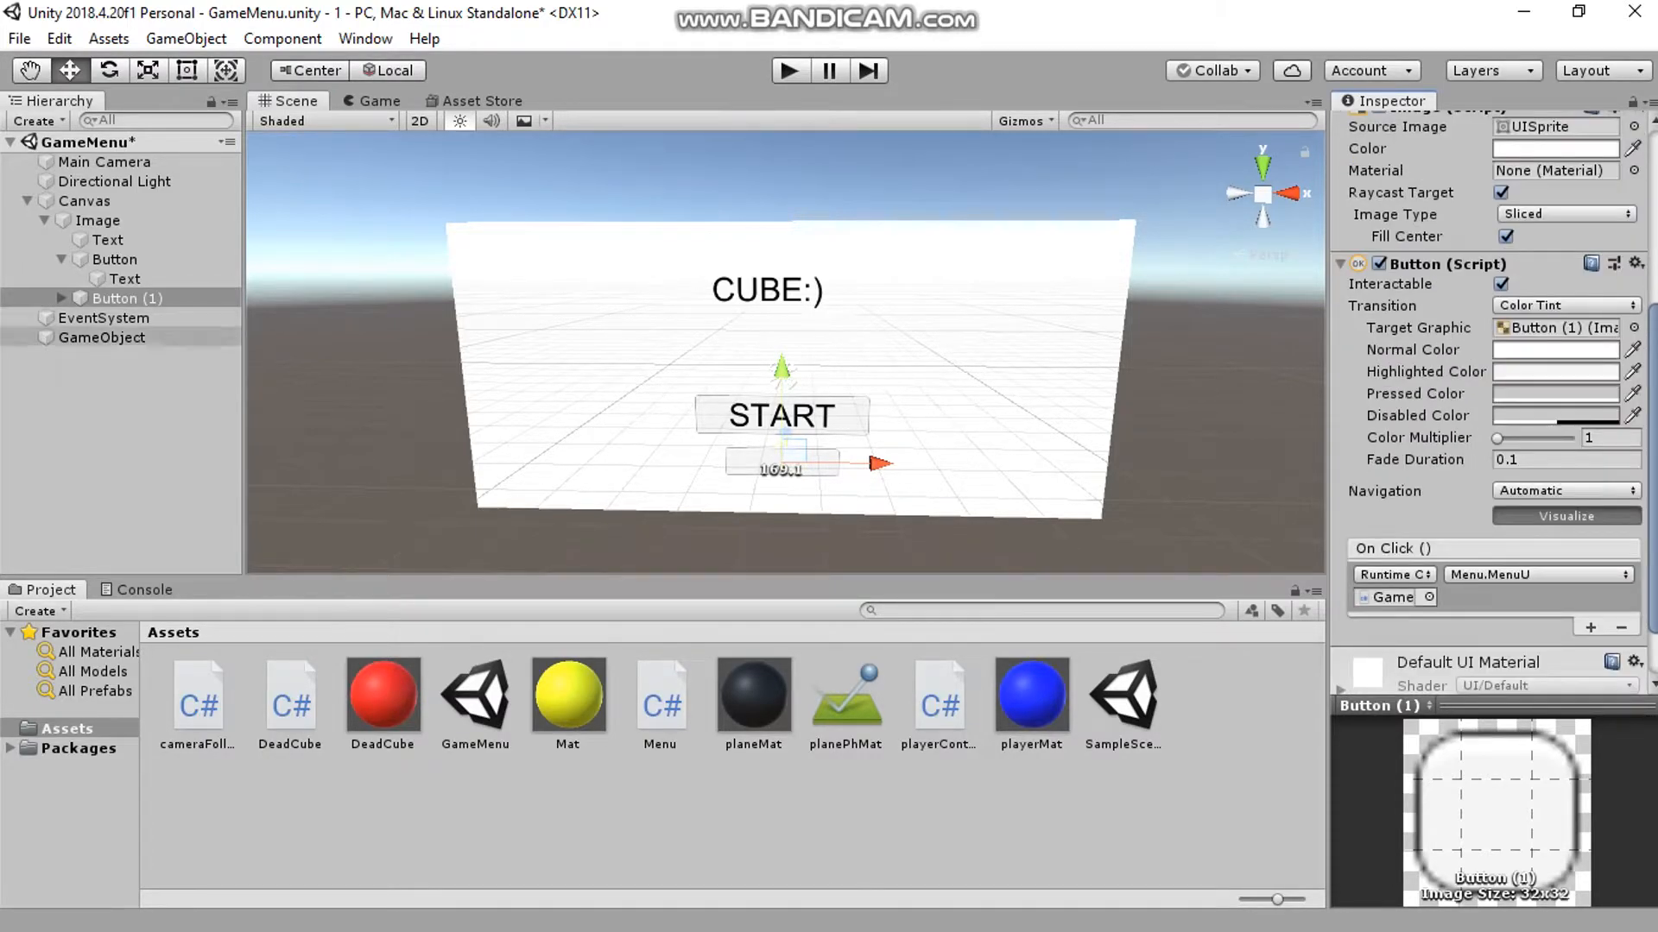
{"action": "left_click", "coordinate": [61, 299]}
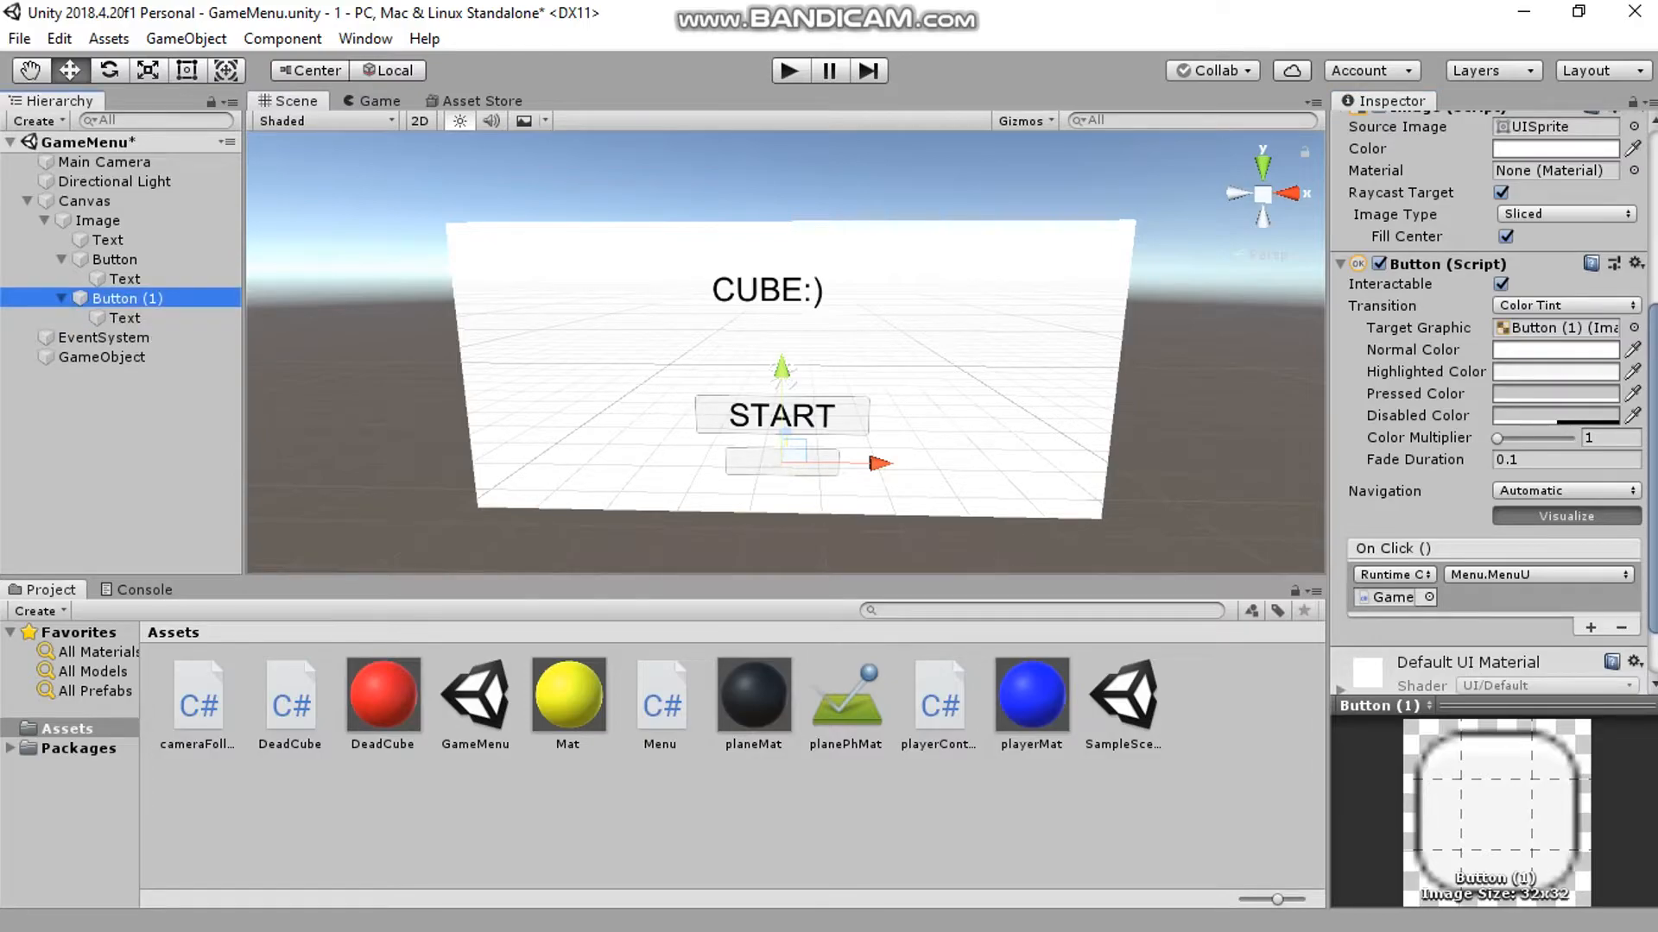
{"action": "scroll", "coordinate": [1493, 402], "scroll_direction": "down", "scroll_amount": 1}
{"action": "left_click", "coordinate": [1620, 555]}
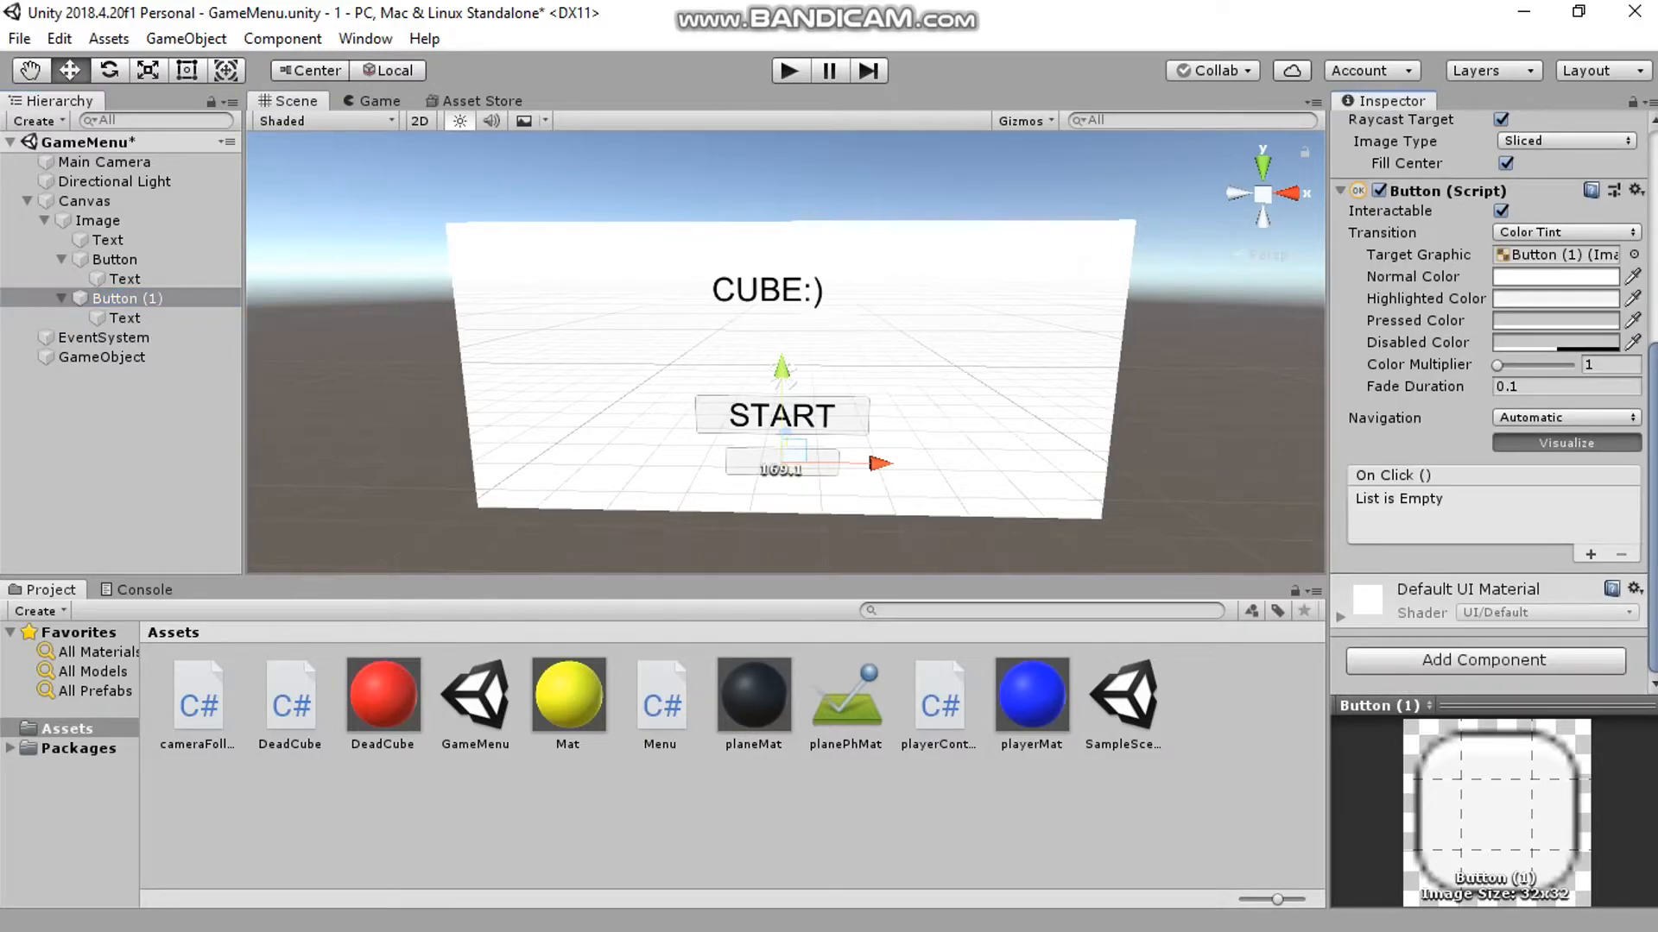
- Change the duplicated button's text to SETTINGS and set its font size to 30
{"action": "left_click", "coordinate": [125, 318]}
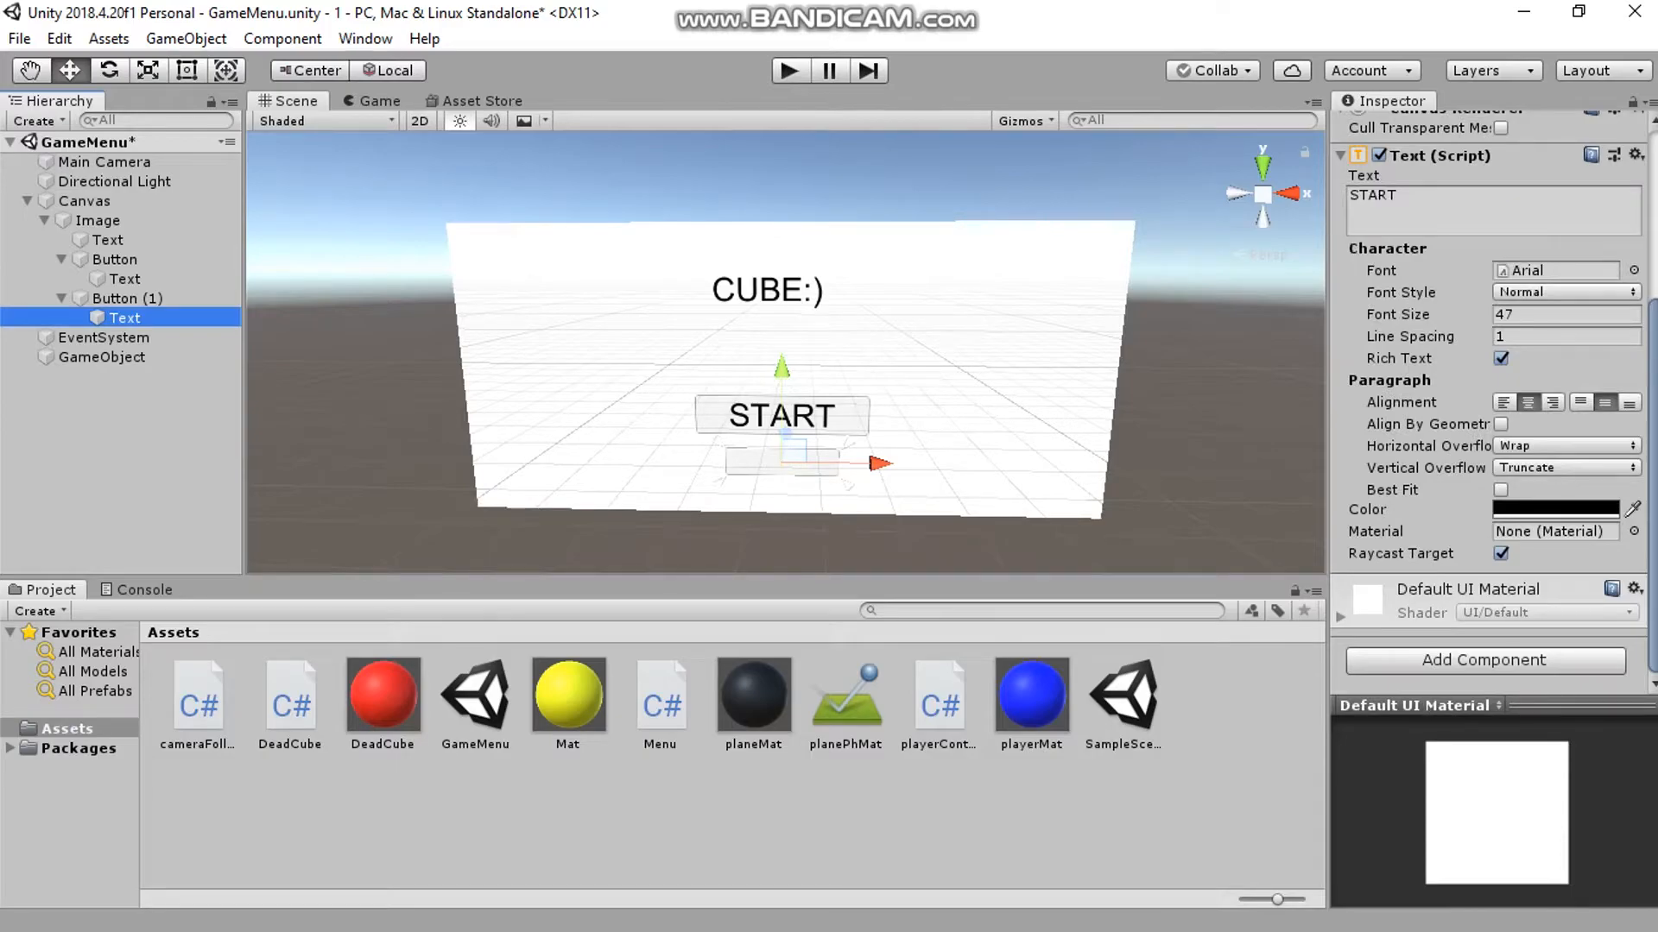
{"action": "left_click", "coordinate": [1438, 205]}
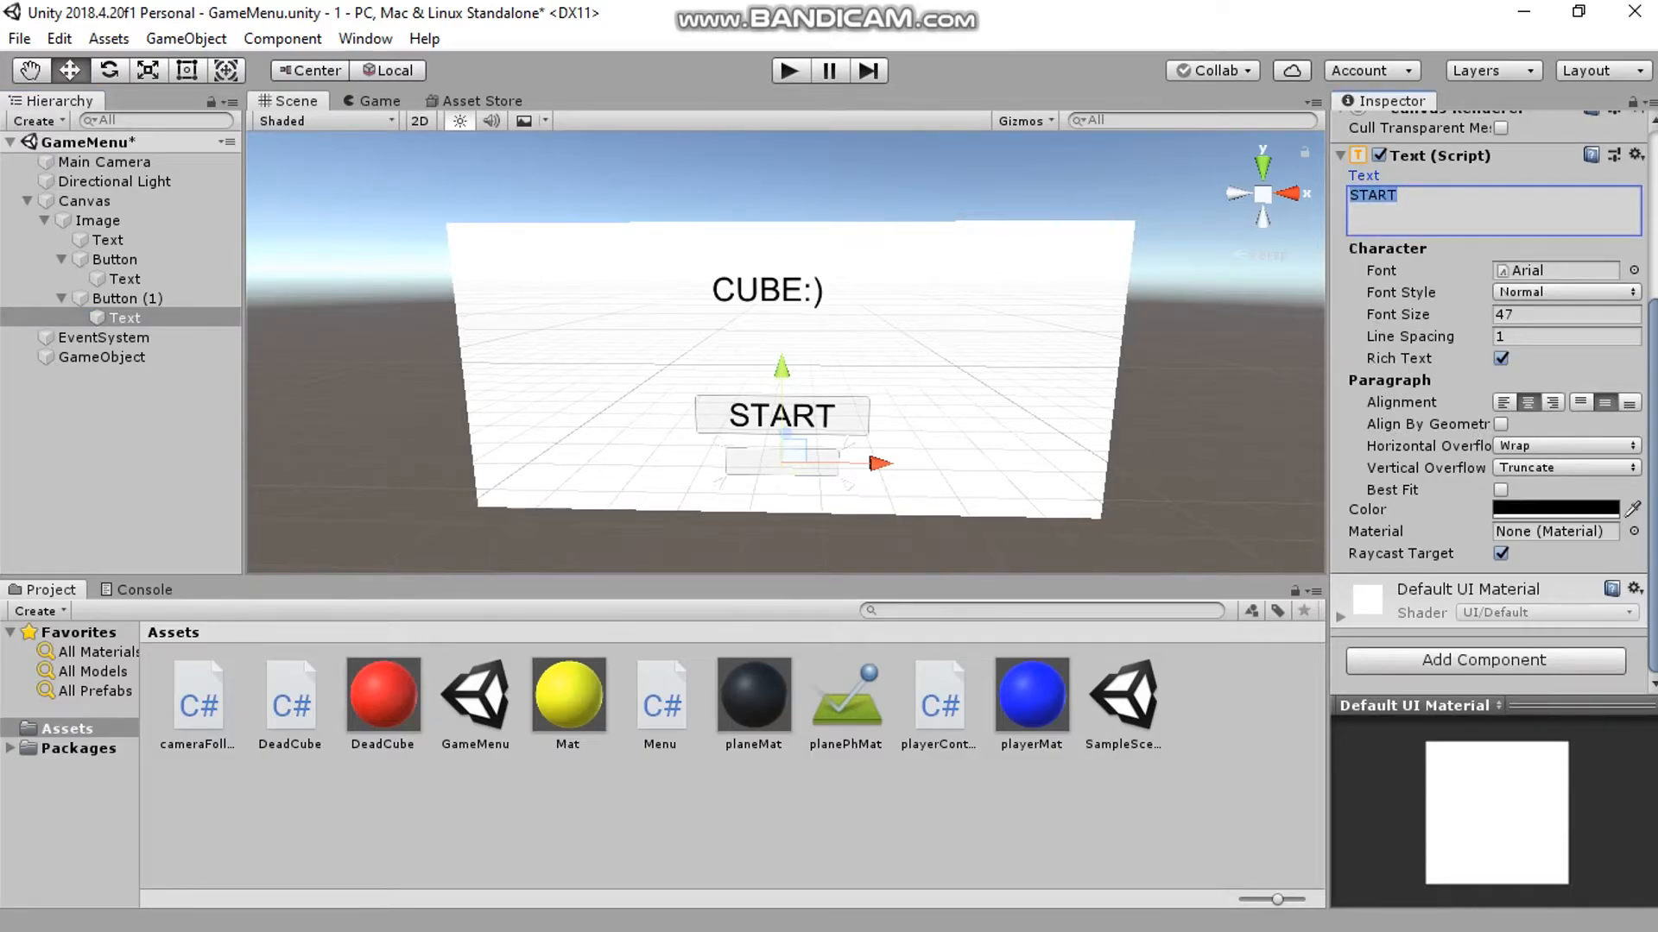
{"action": "type", "text": "SETTINGS"}
{"action": "left_click", "coordinate": [1545, 315]}
{"action": "key", "text": "BackSpace"}
{"action": "type", "text": "30"}
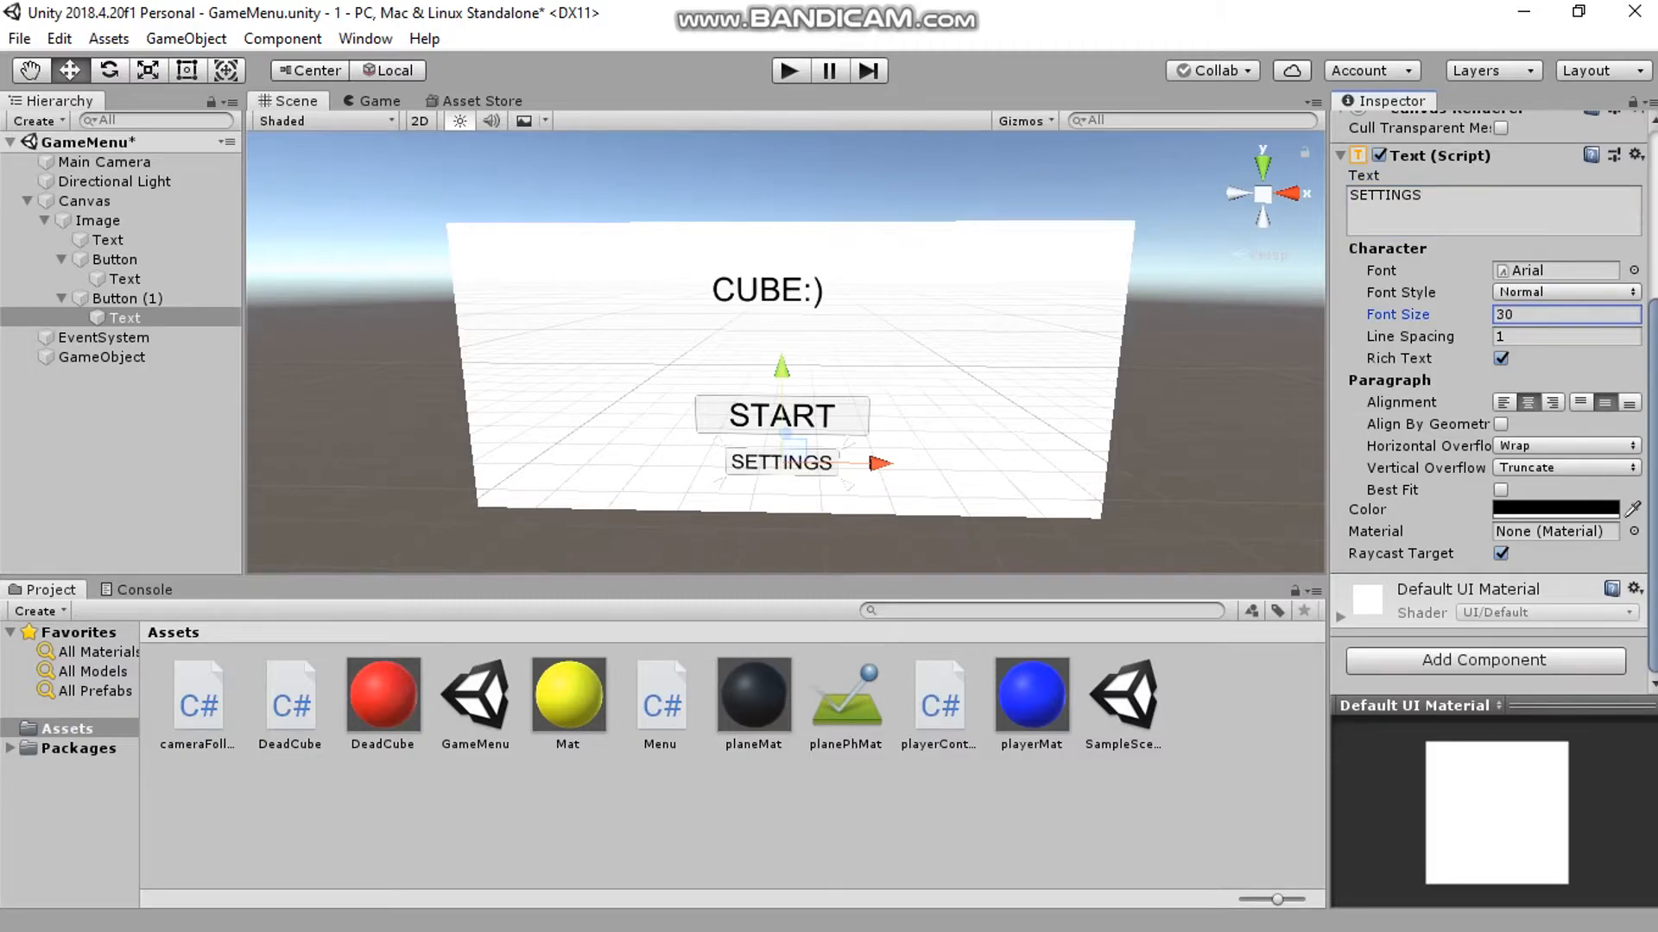
{"action": "left_click", "coordinate": [863, 820]}
- Add an empty On Click entry to the SETTINGS button and collapse both buttons in the hierarchy
{"action": "left_click", "coordinate": [781, 464]}
{"action": "scroll", "coordinate": [1494, 406], "scroll_direction": "down", "scroll_amount": 6}
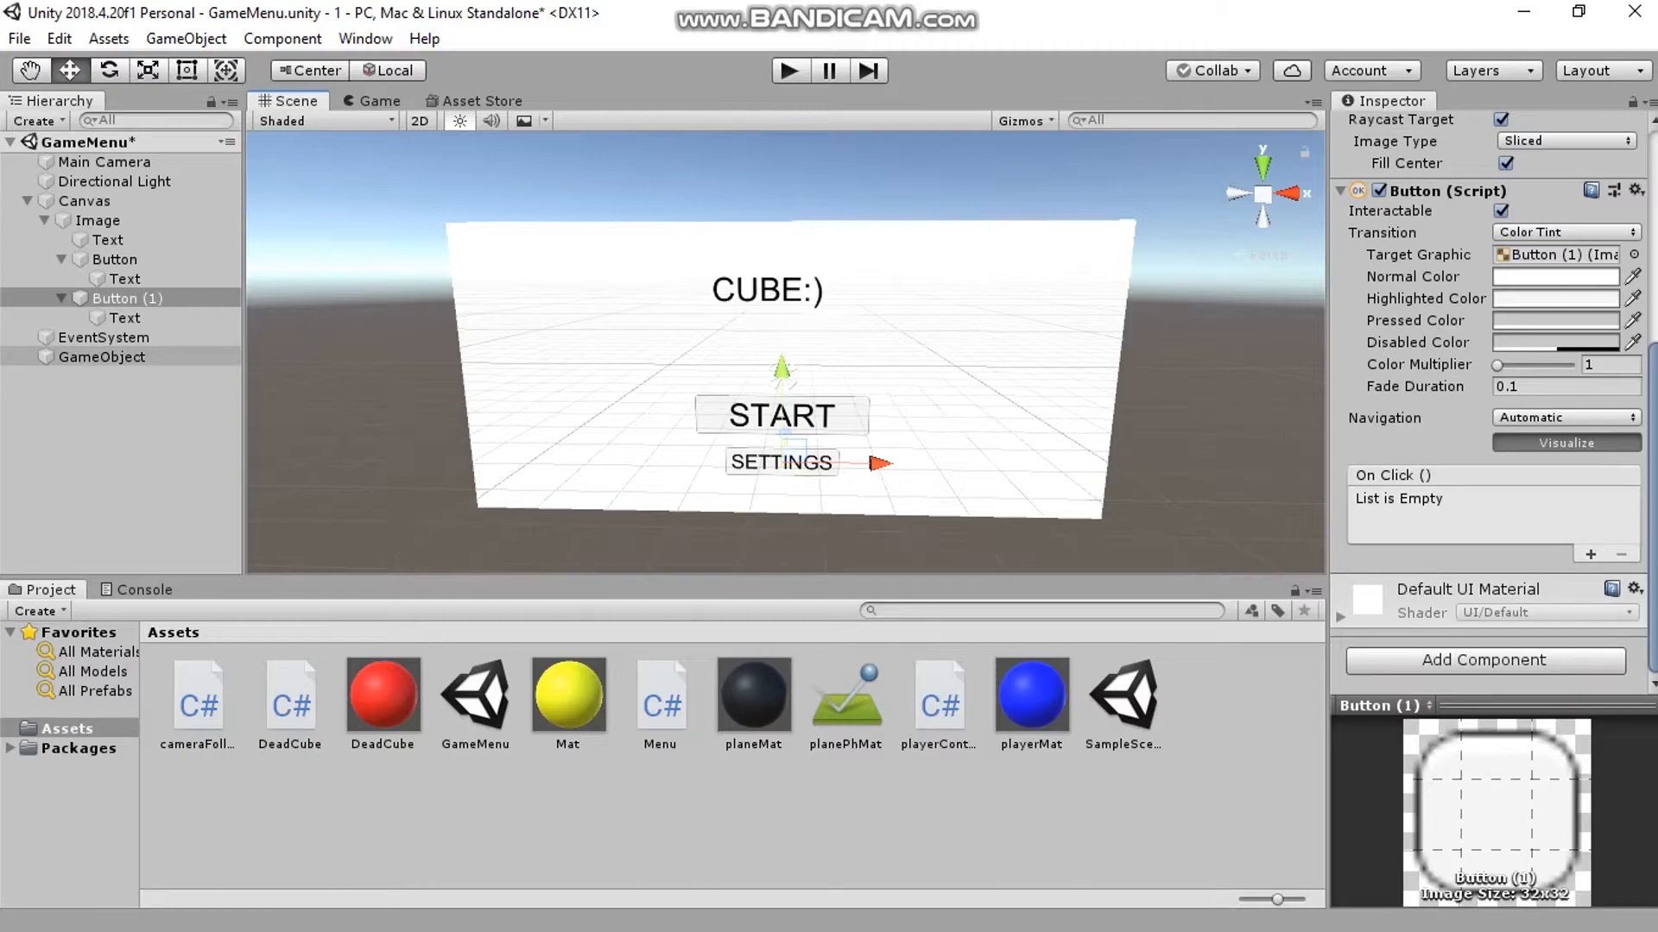
{"action": "left_click", "coordinate": [61, 299]}
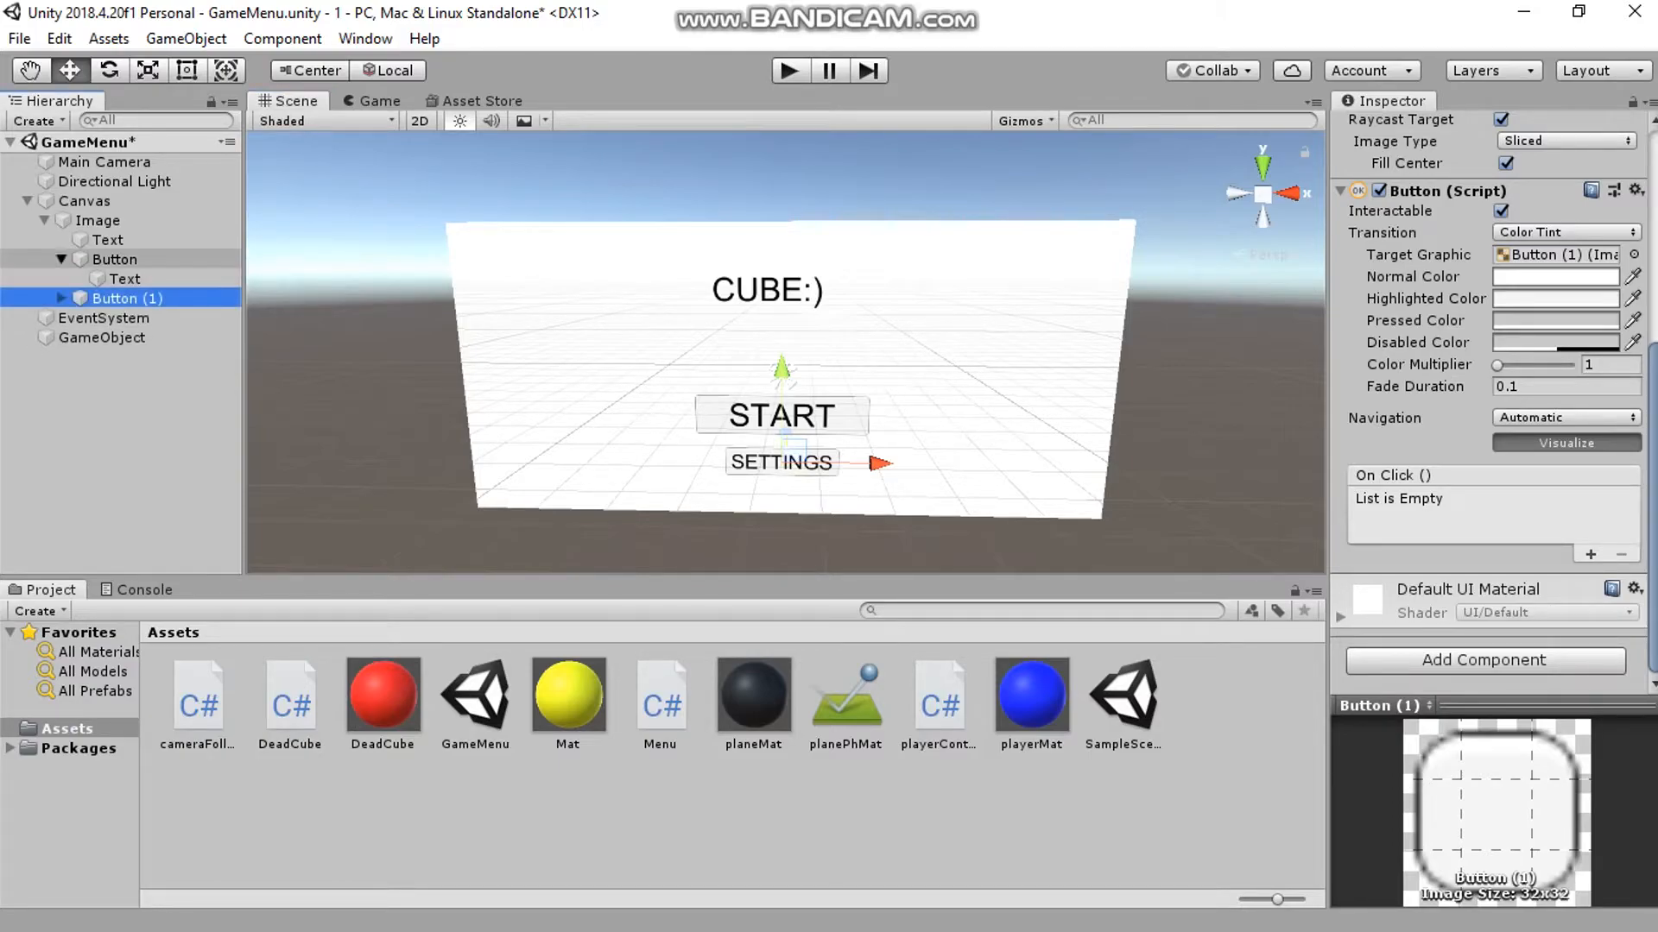
{"action": "left_click", "coordinate": [61, 259]}
{"action": "left_click", "coordinate": [1590, 553]}
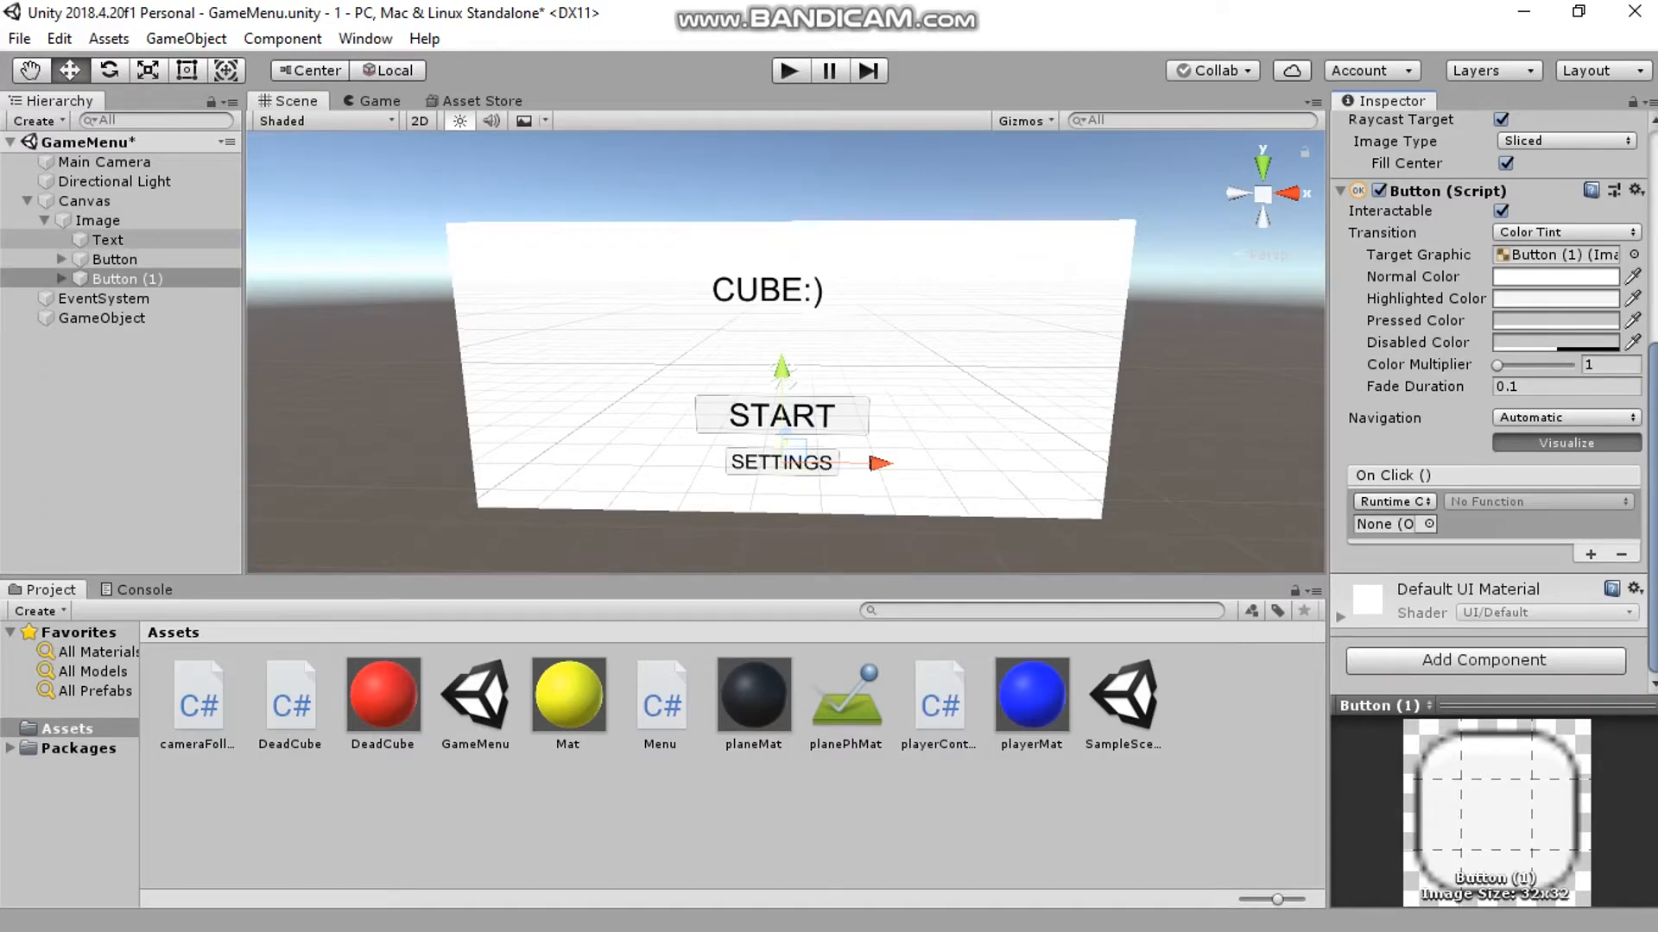
- Create an empty object under Image and nest the title Text, Button and Button (1) inside it
{"action": "left_click", "coordinate": [105, 220]}
{"action": "right_click", "coordinate": [105, 220]}
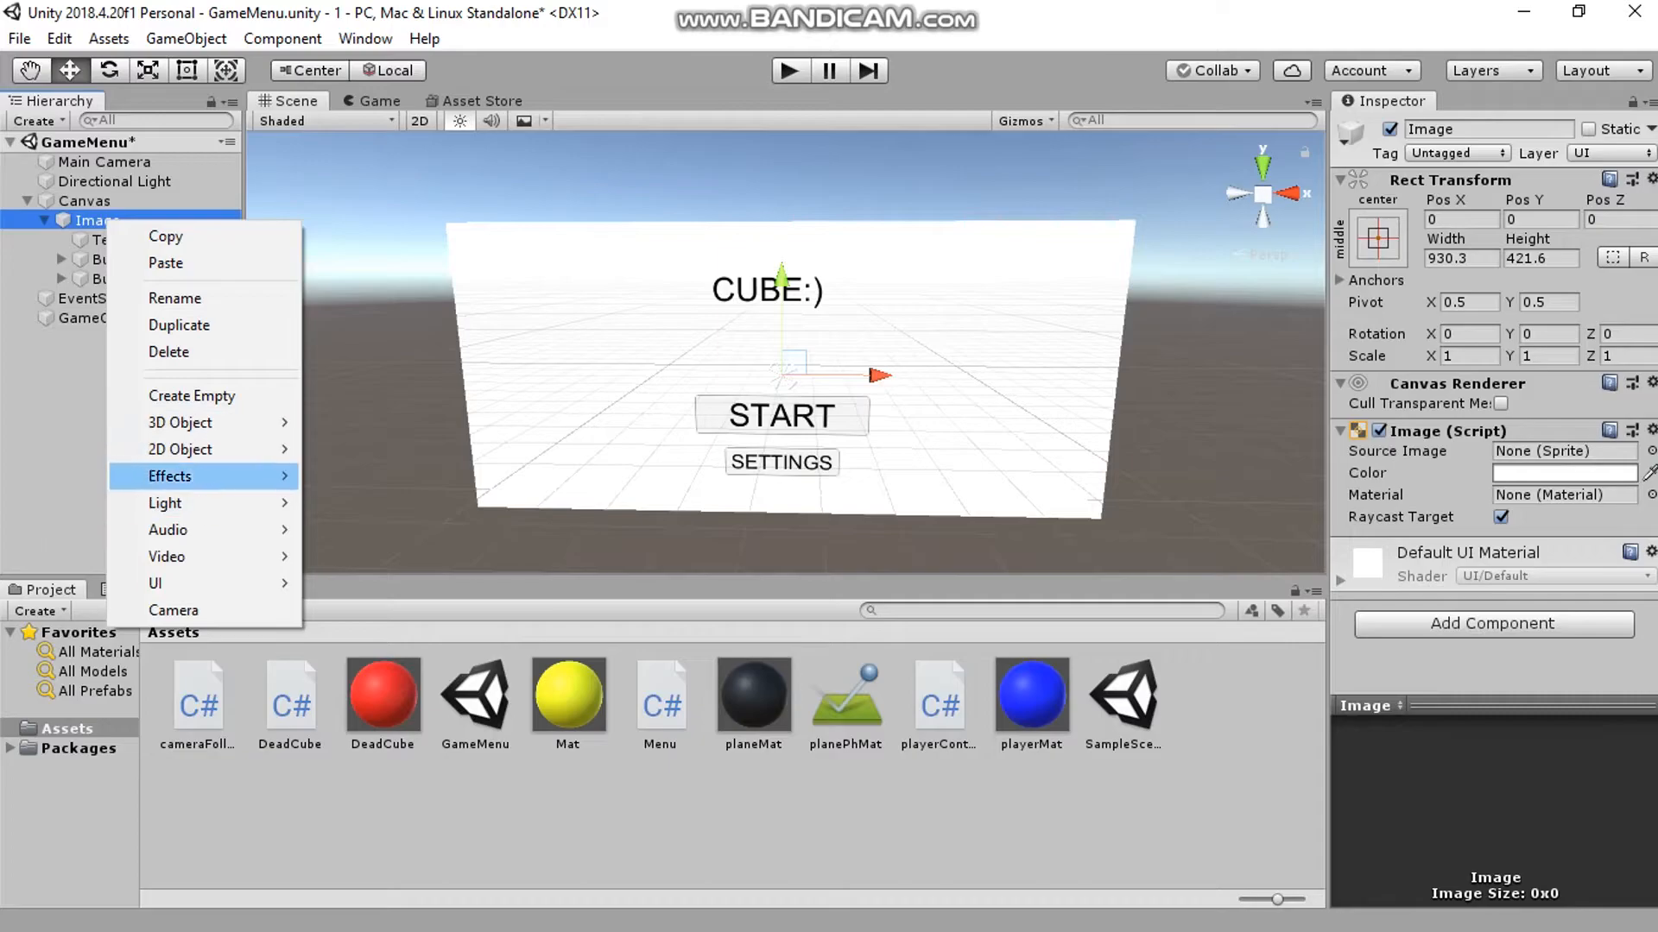
{"action": "left_click", "coordinate": [166, 395]}
{"action": "left_click", "coordinate": [127, 278]}
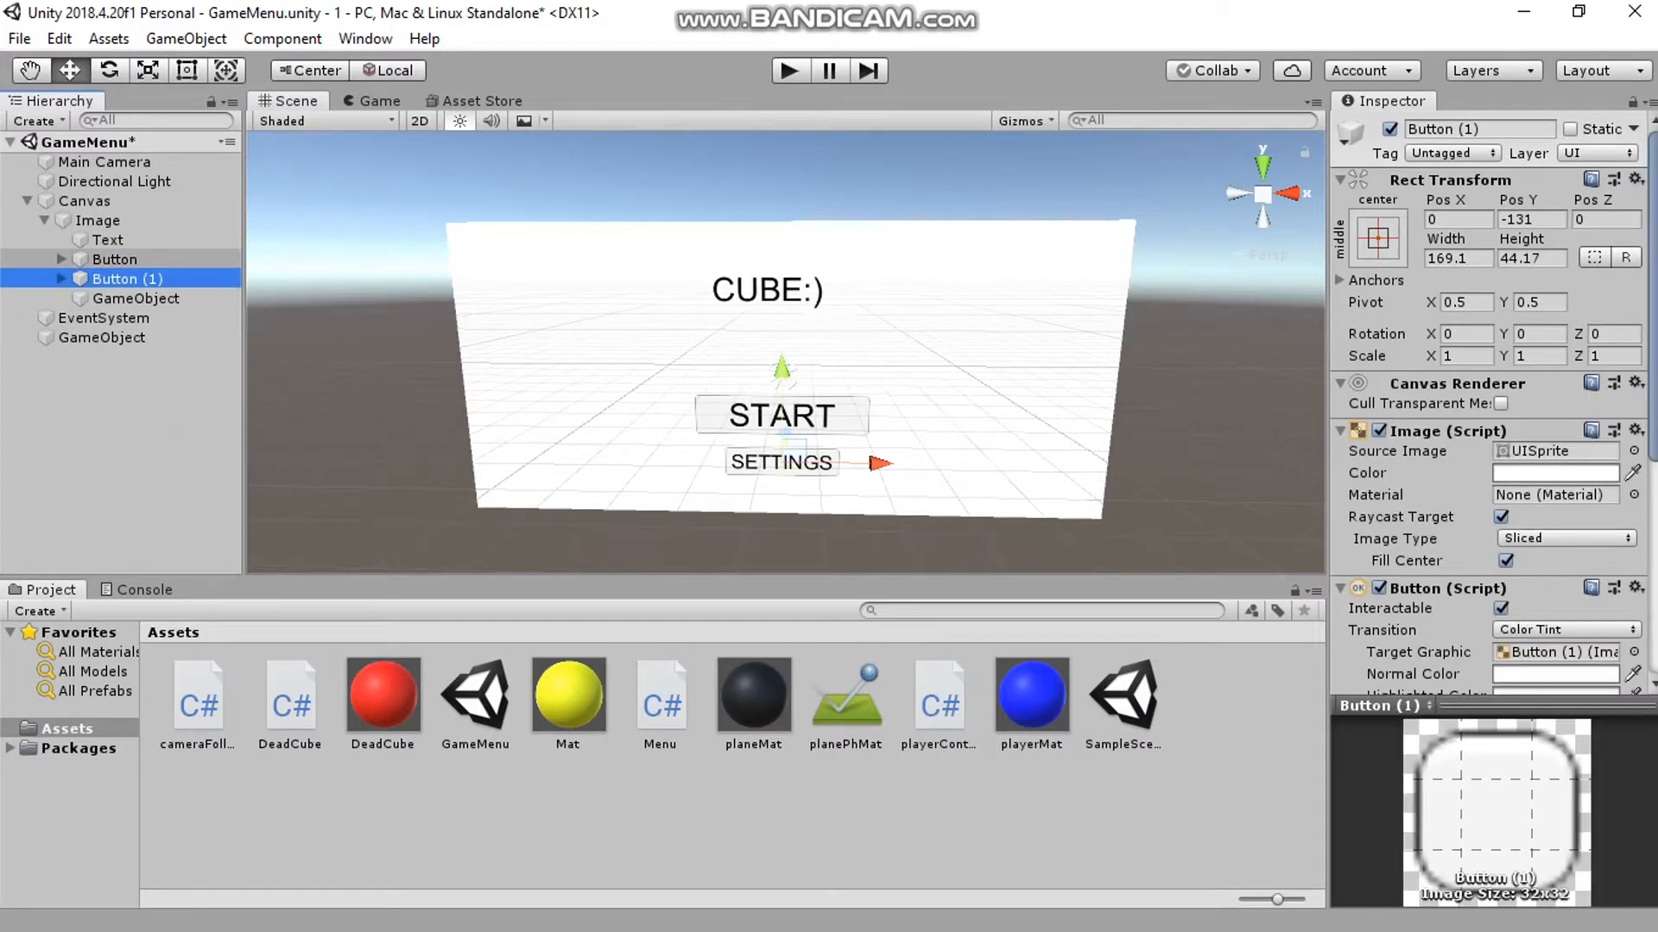
{"action": "left_click", "coordinate": [115, 259], "text": "shift"}
{"action": "left_click", "coordinate": [108, 239], "text": "shift"}
{"action": "left_click_drag", "start_coordinate": [108, 242], "coordinate": [127, 299]}
{"action": "left_click", "coordinate": [128, 240]}
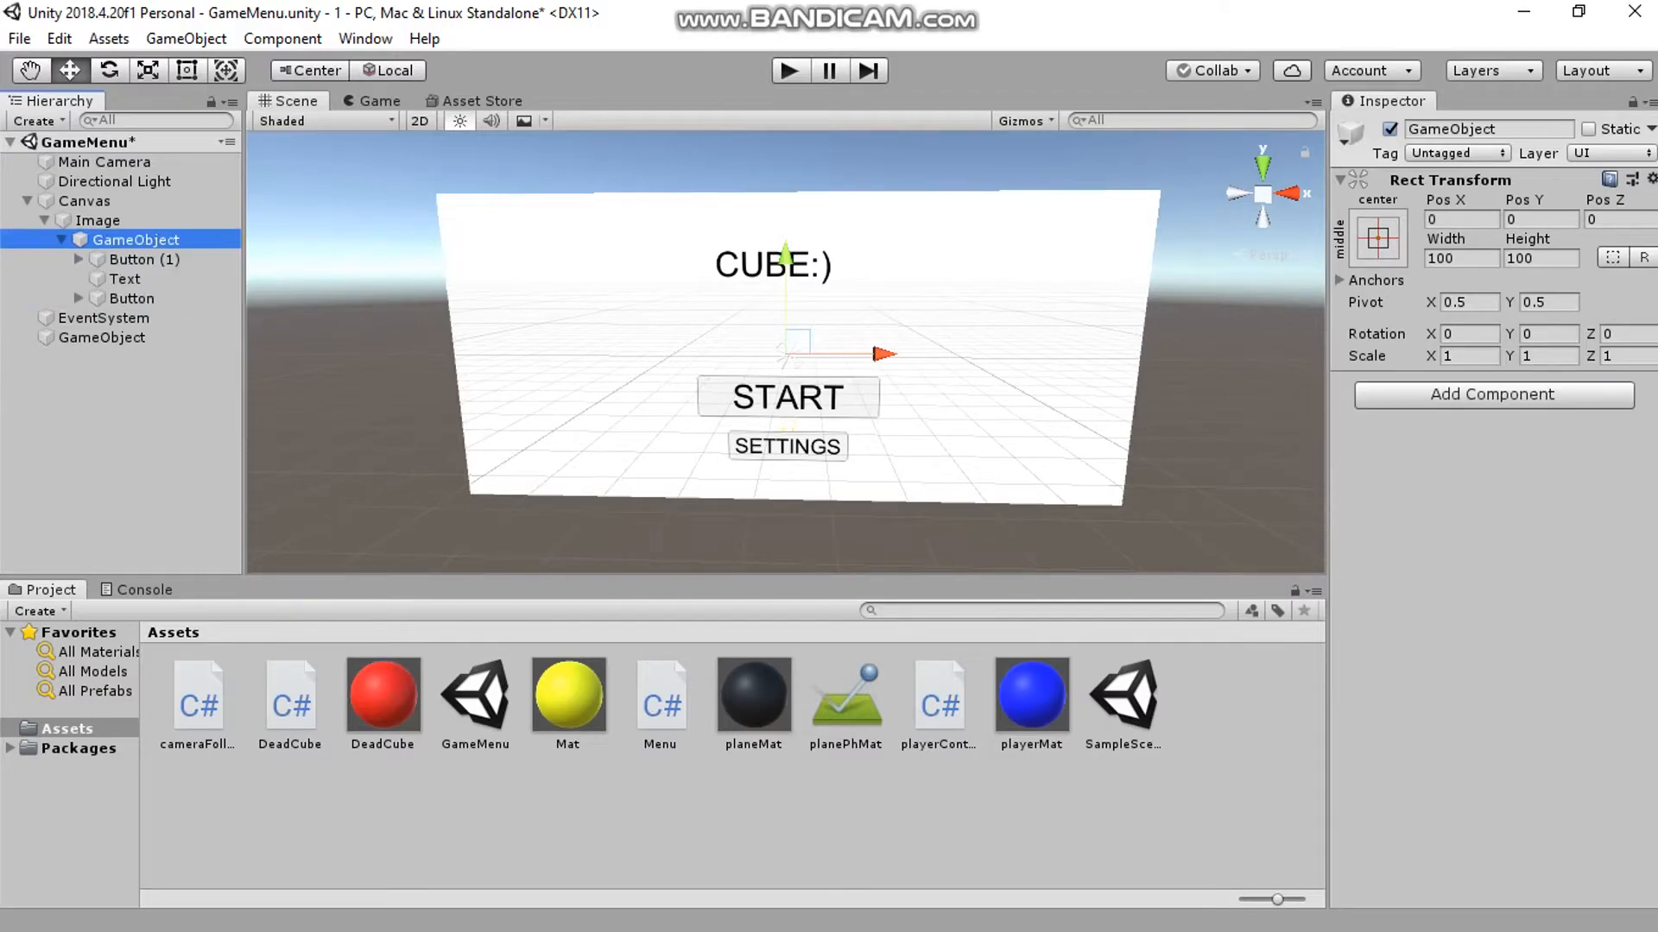
- Make the SETTINGS button's On Click entry call GameObject.SetActive, unchecked, on the empty object that groups the menu elements
{"action": "left_click", "coordinate": [144, 260]}
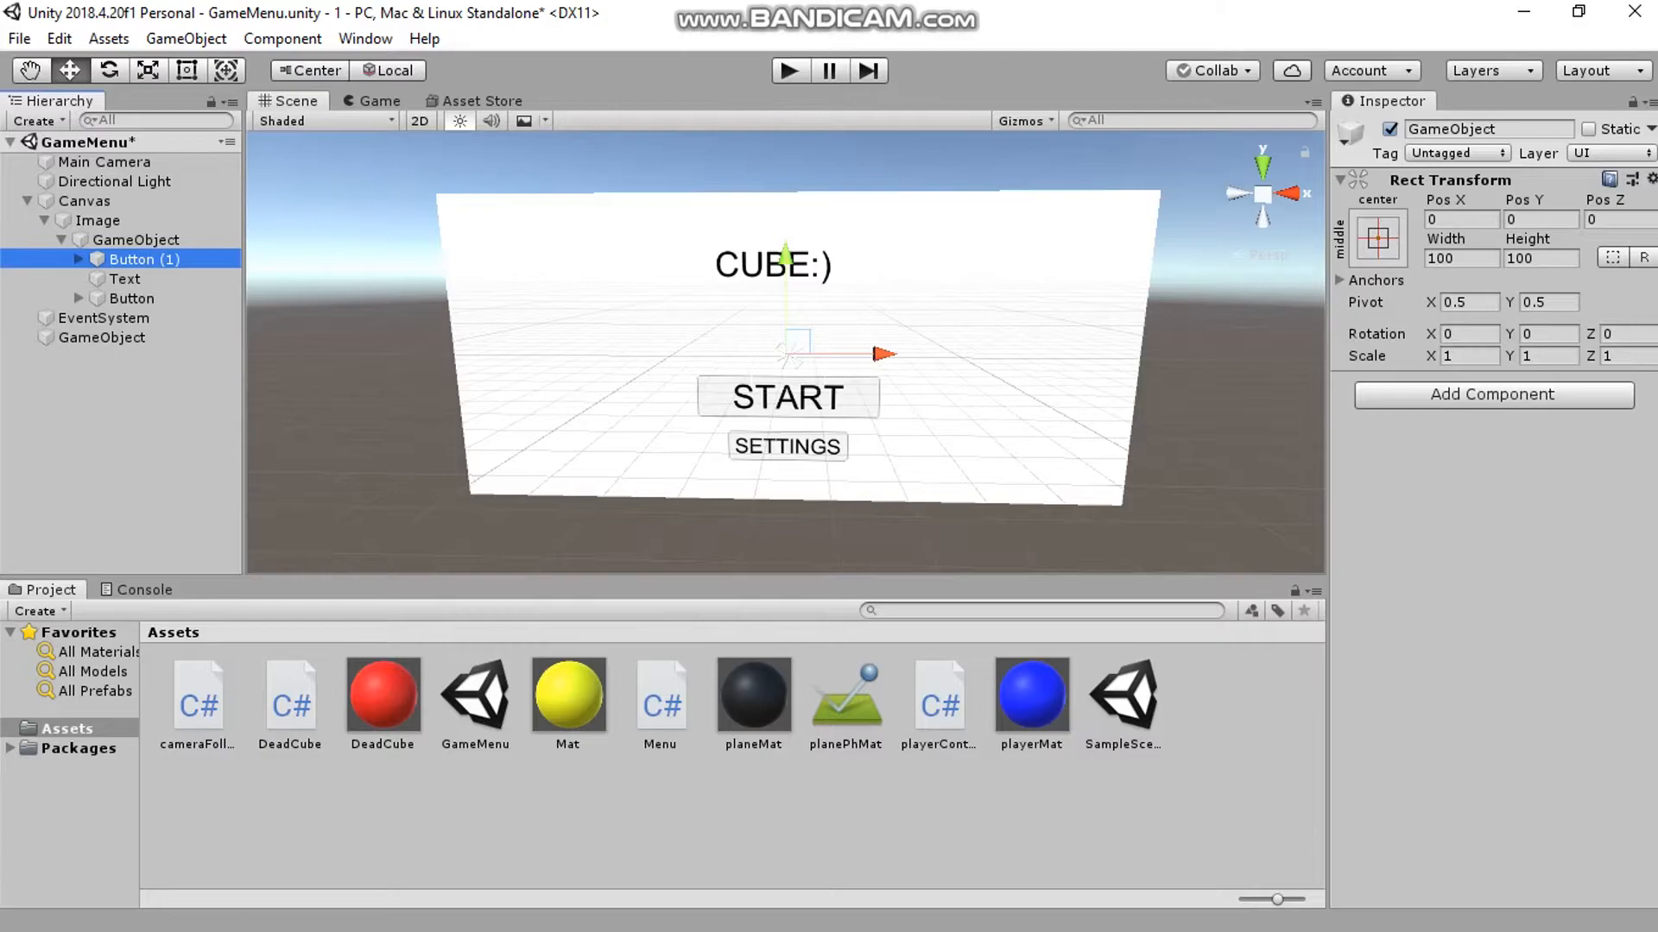
{"action": "scroll", "coordinate": [1494, 405], "scroll_direction": "down", "scroll_amount": 4}
{"action": "scroll", "coordinate": [1493, 402], "scroll_direction": "down", "scroll_amount": 4}
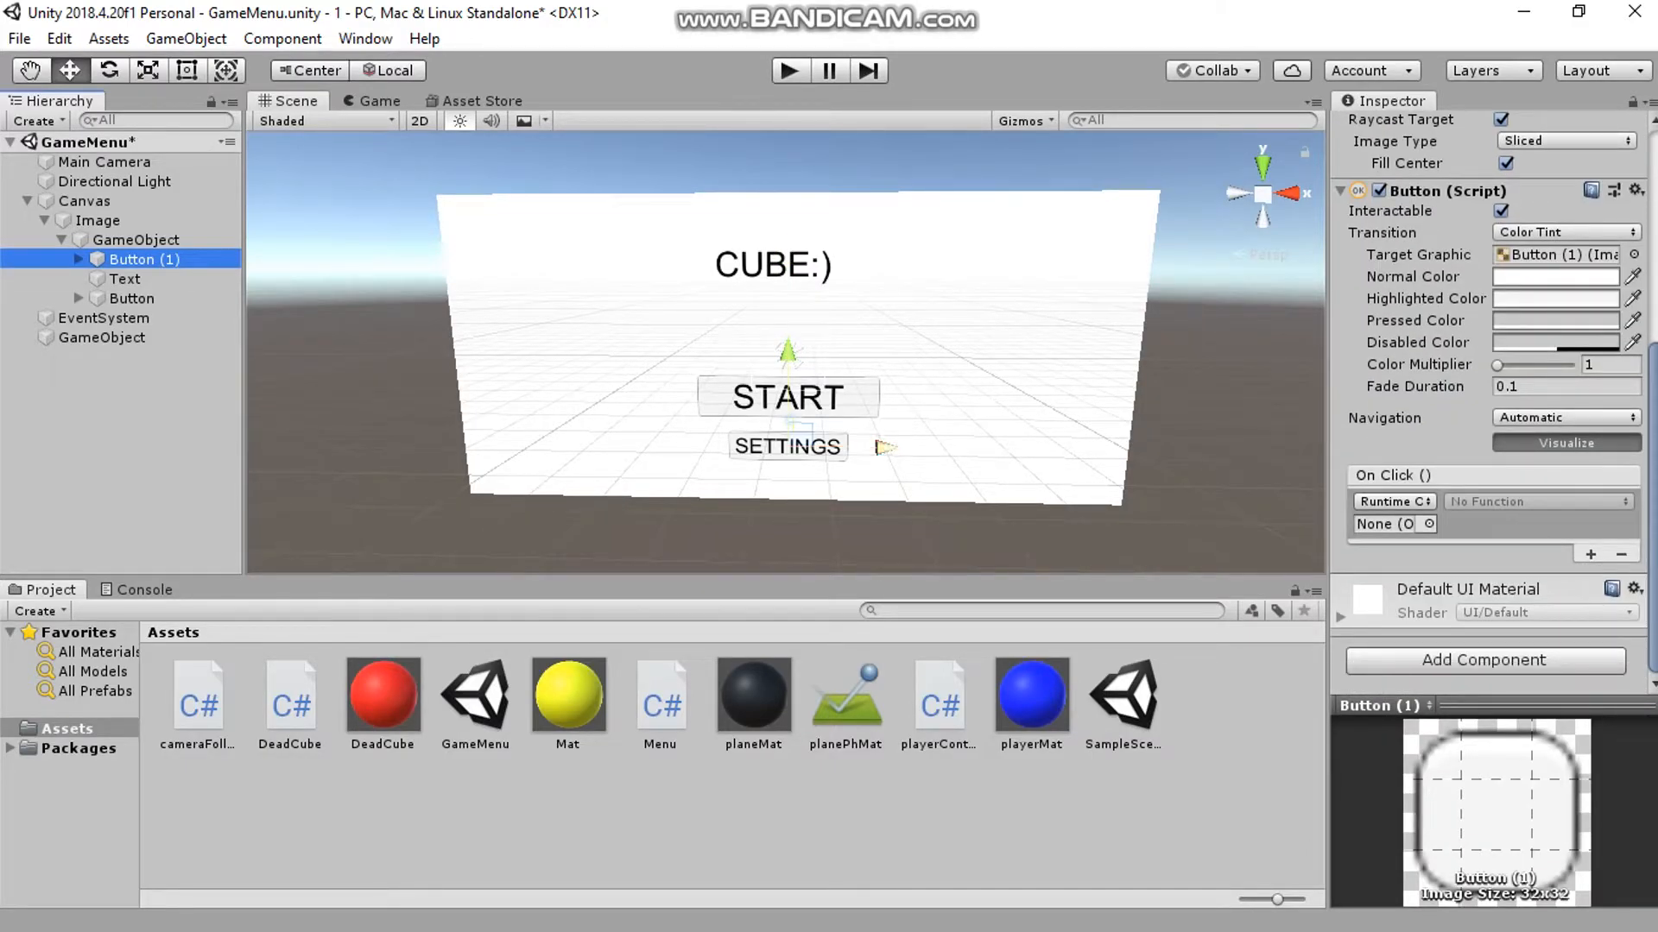
{"action": "left_click_drag", "start_coordinate": [134, 241], "coordinate": [1386, 523]}
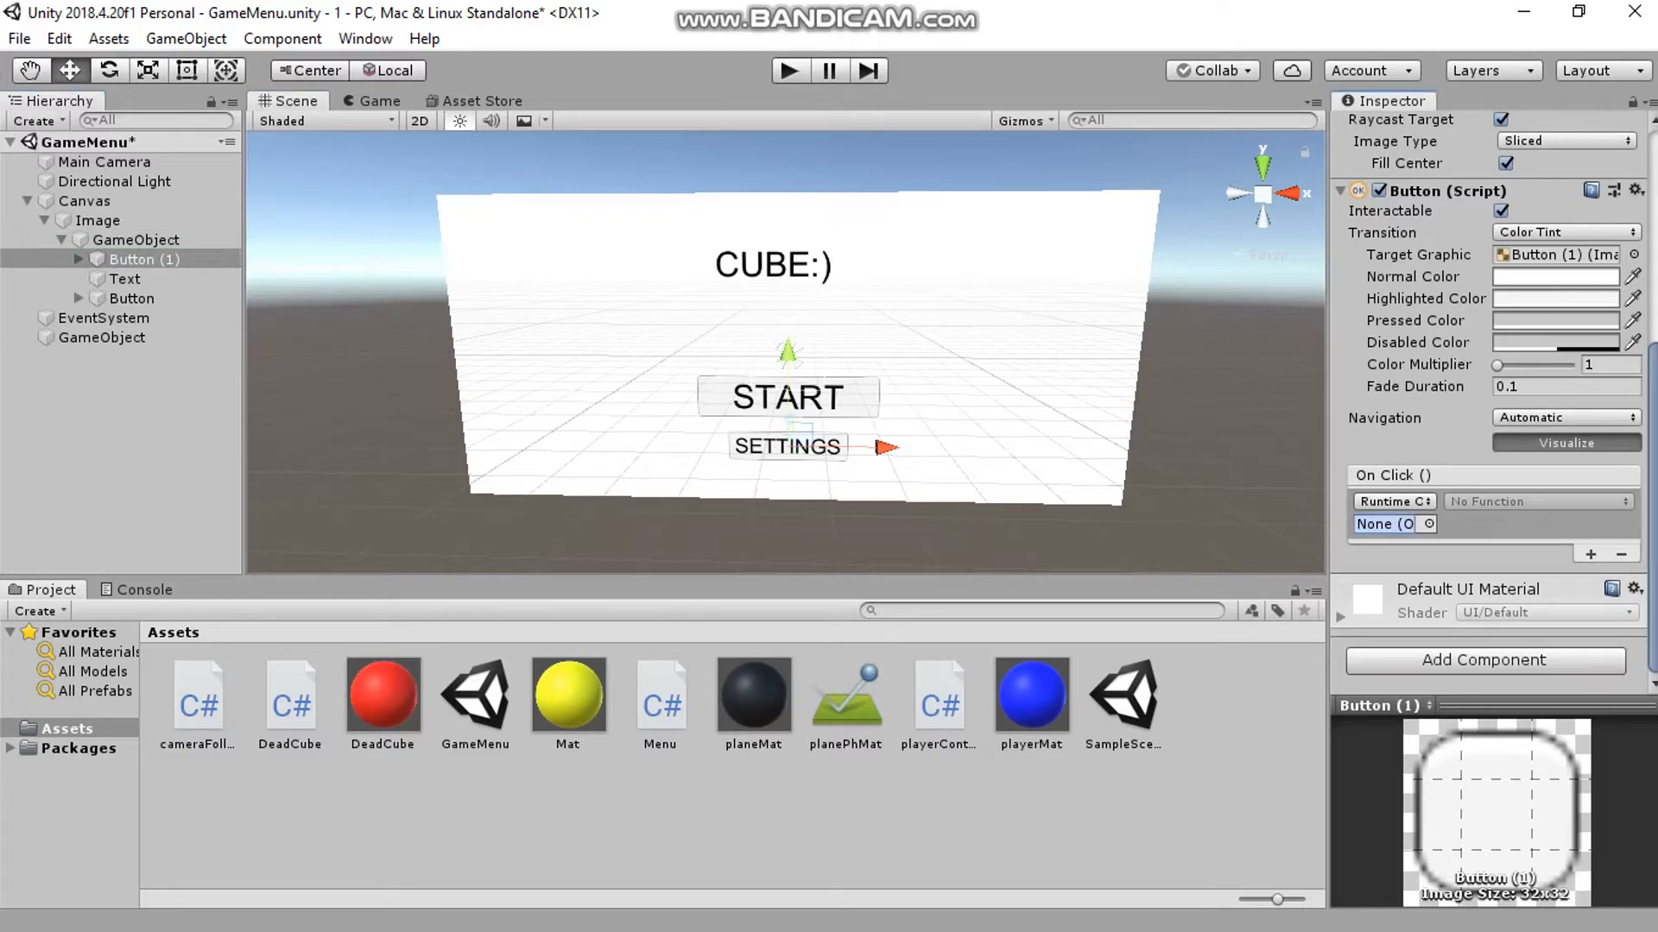
{"action": "left_click", "coordinate": [1537, 501]}
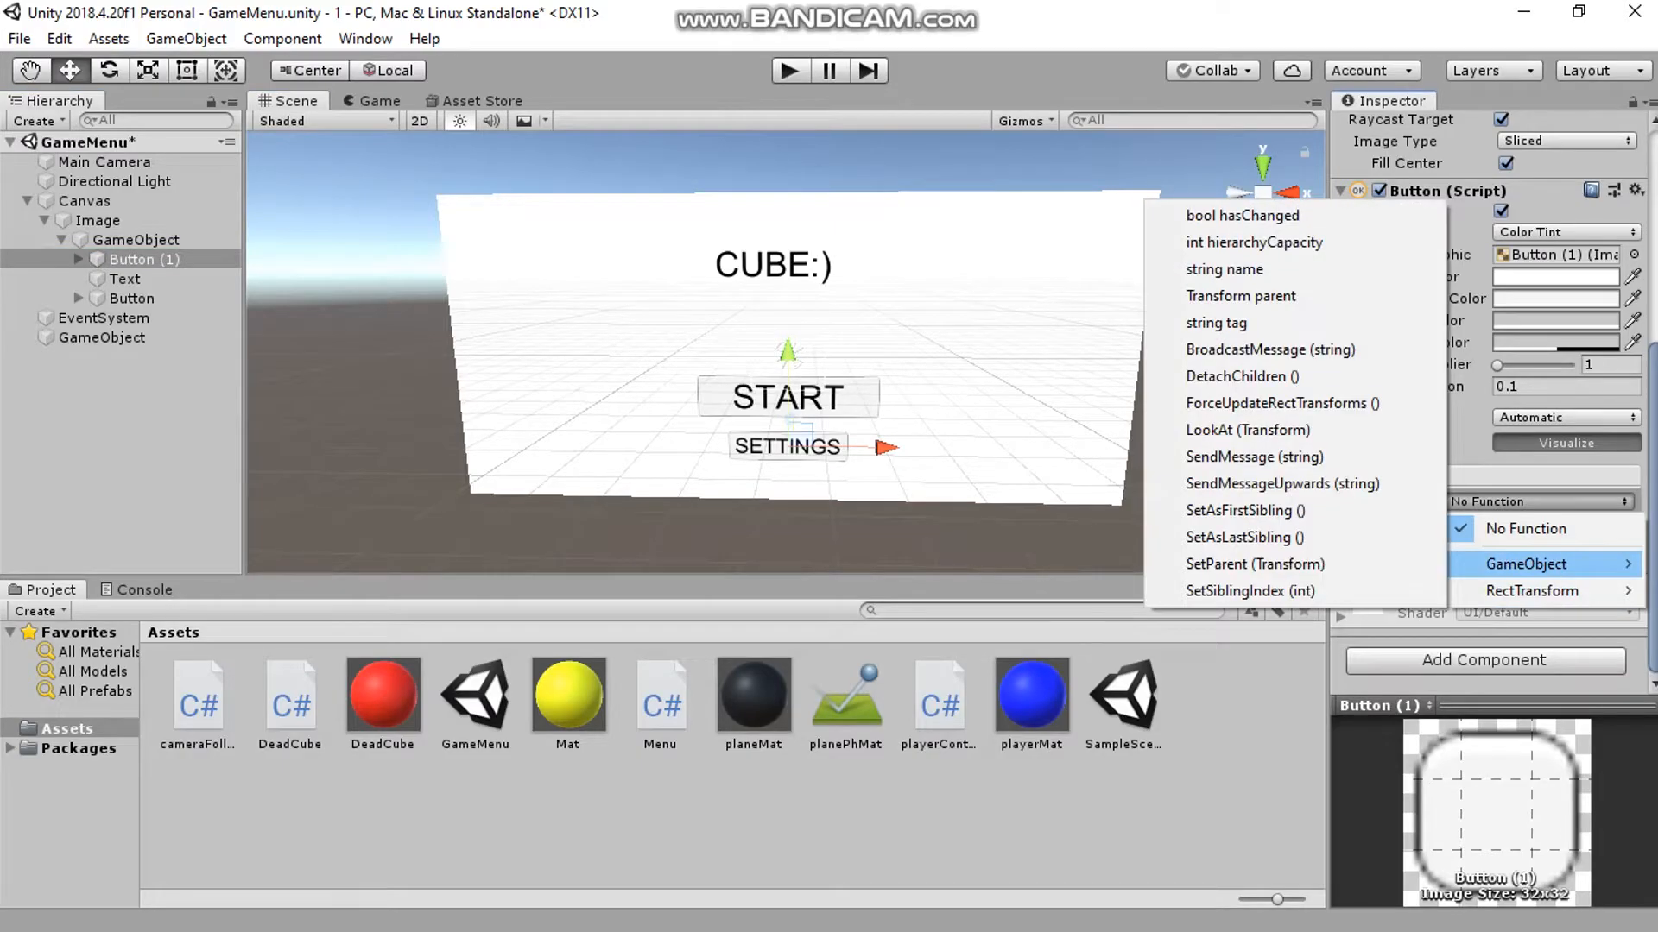
{"action": "mouse_move", "coordinate": [1525, 564]}
{"action": "left_click", "coordinate": [1237, 752]}
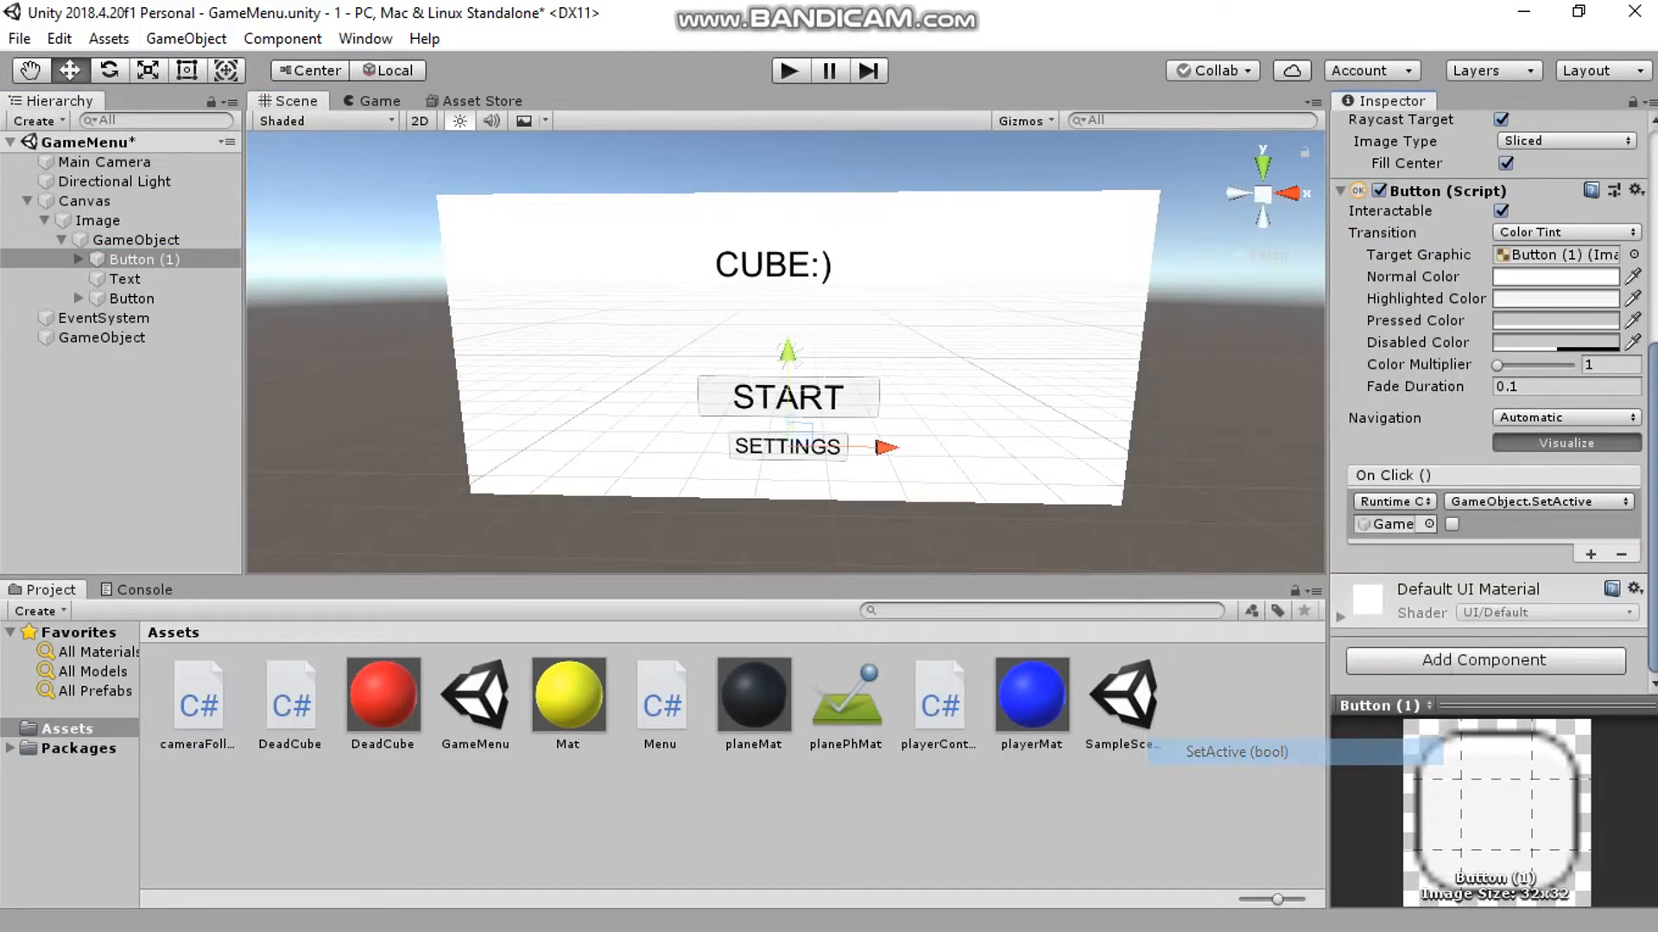
- Play the scene, test the SETTINGS button and stop play mode
{"action": "key", "text": "ctrl+p"}
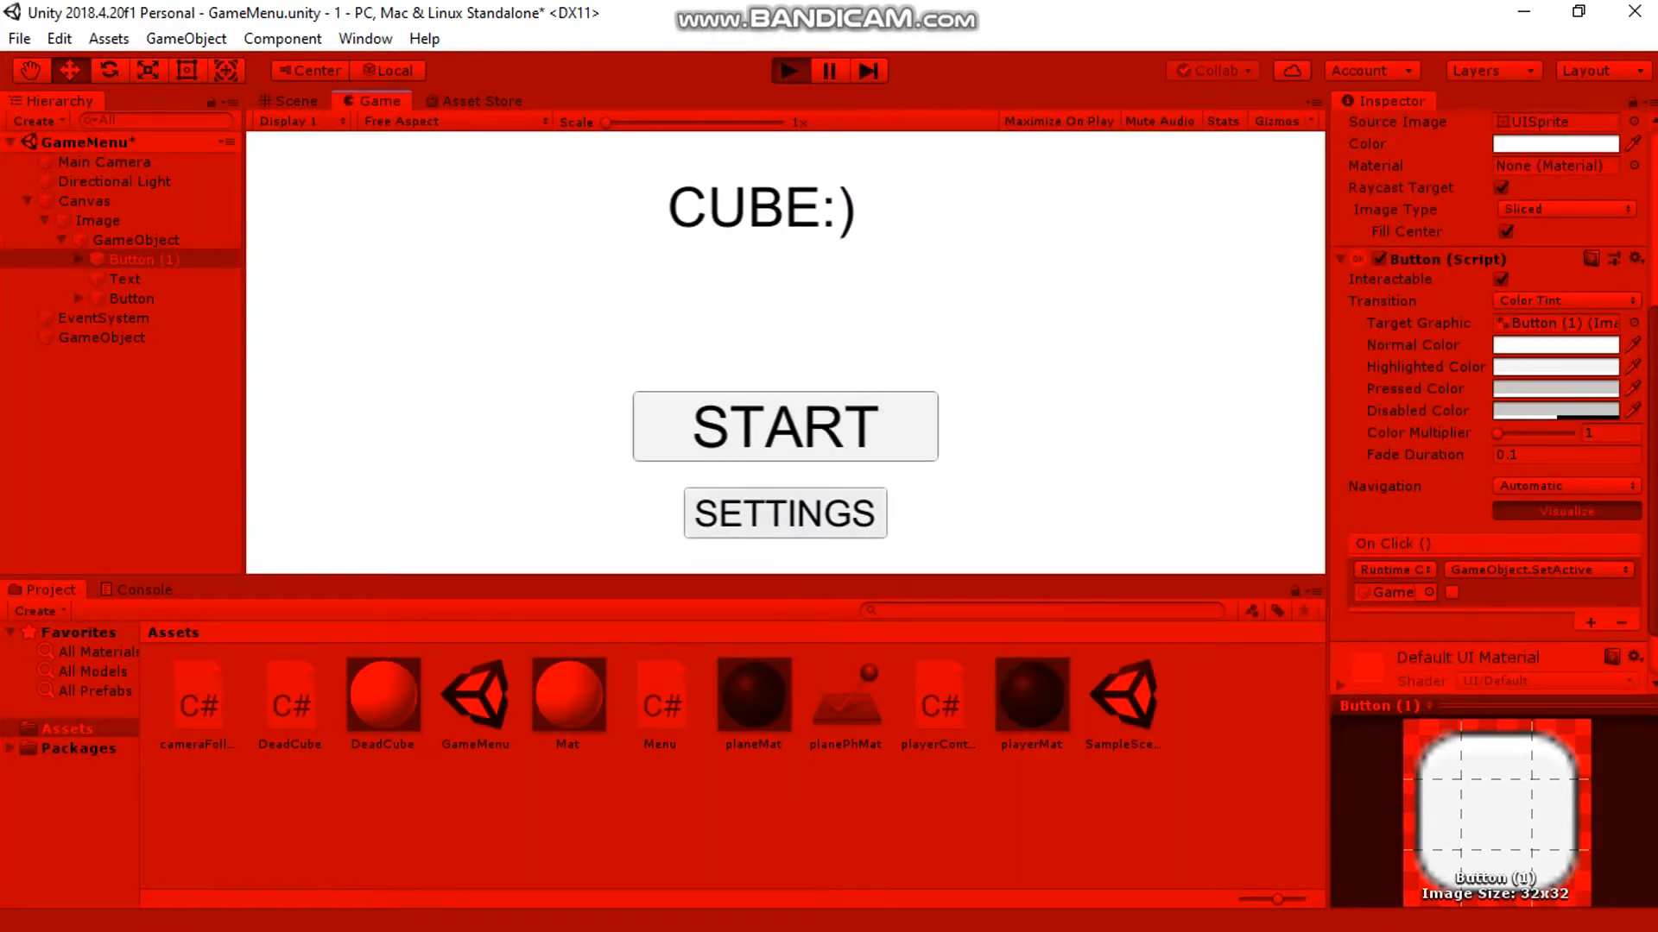
{"action": "left_click", "coordinate": [785, 514]}
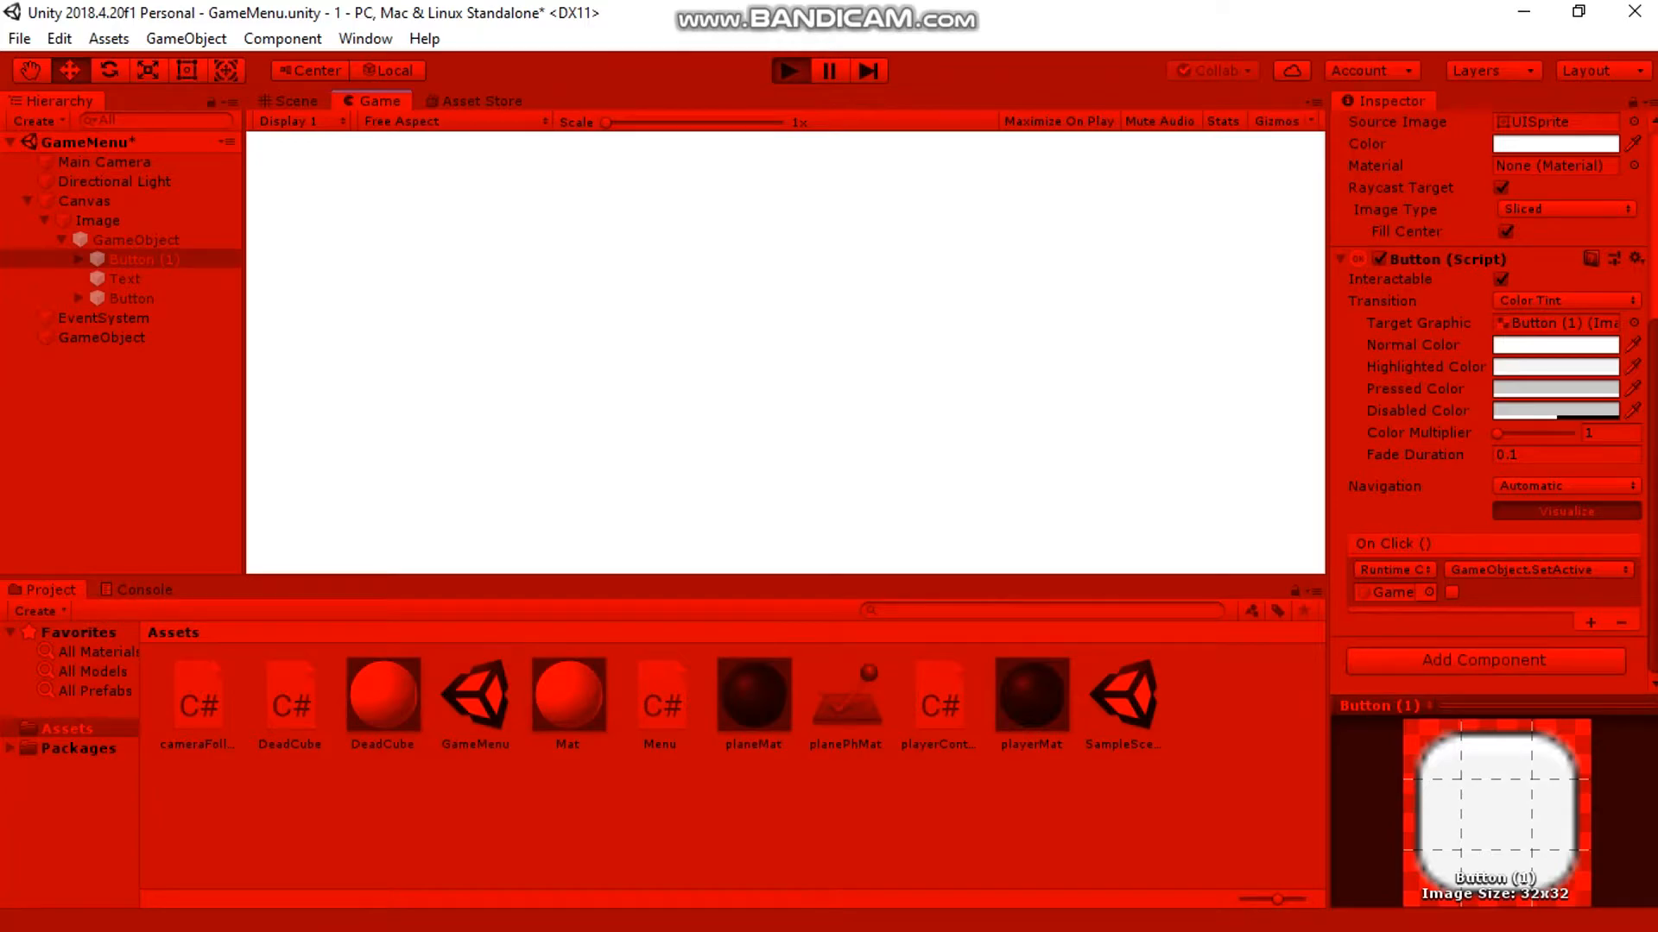
{"action": "key", "text": "ctrl+p"}
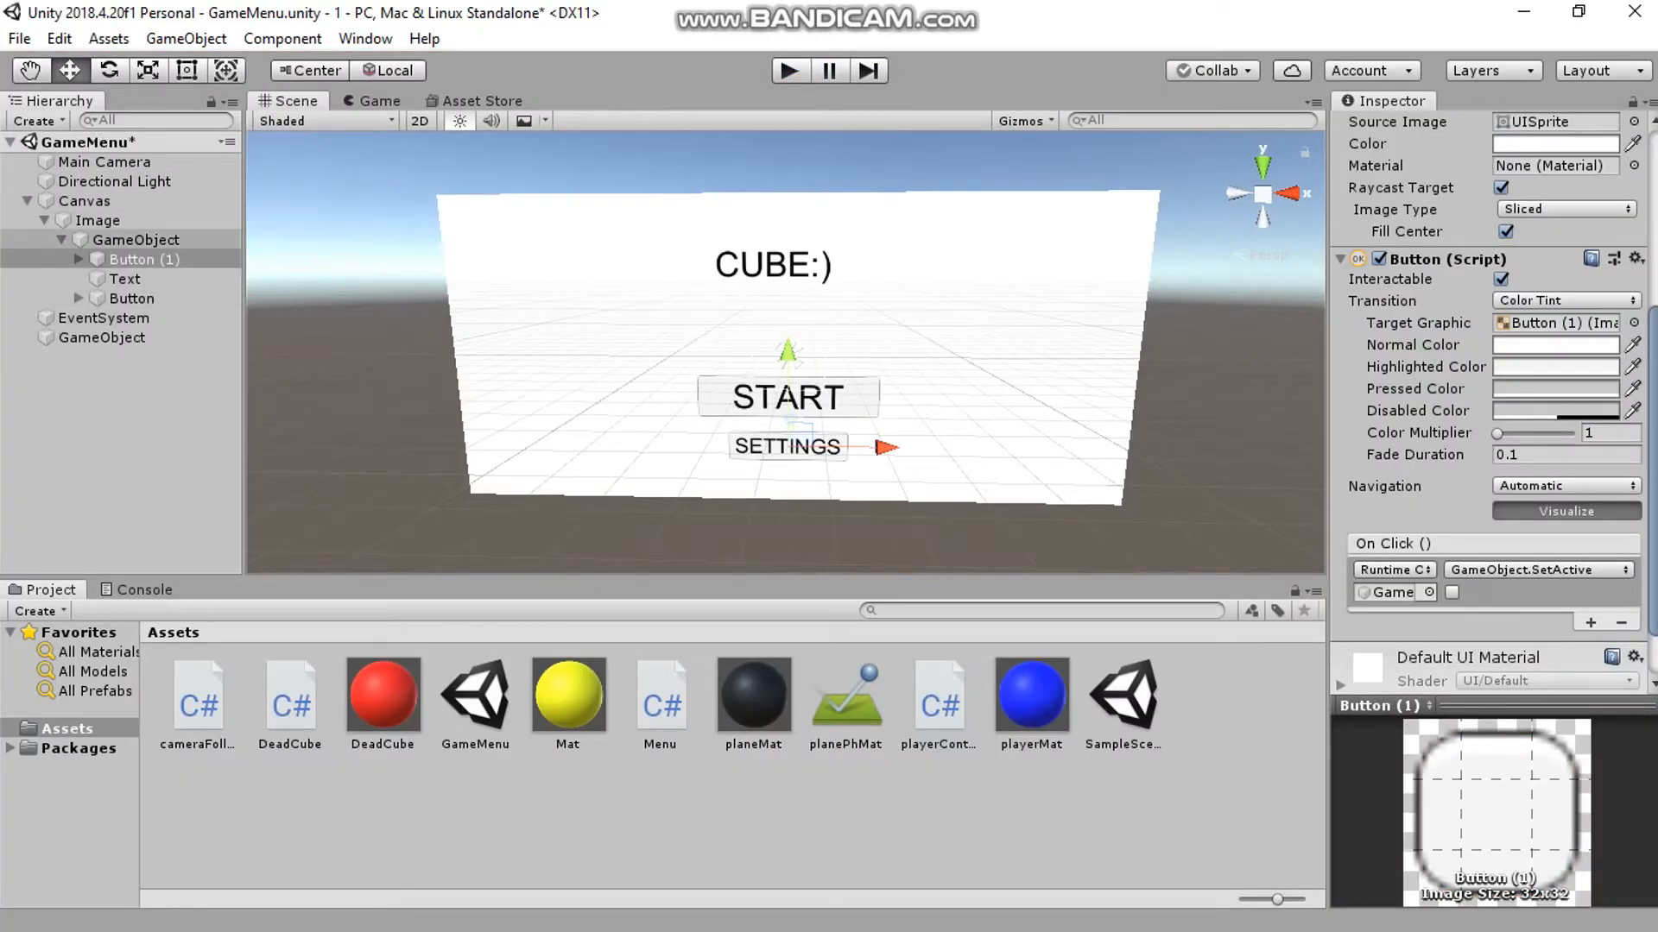
- Create a second empty object and place it directly under Image, above the object grouping the menu elements
{"action": "right_click", "coordinate": [123, 240]}
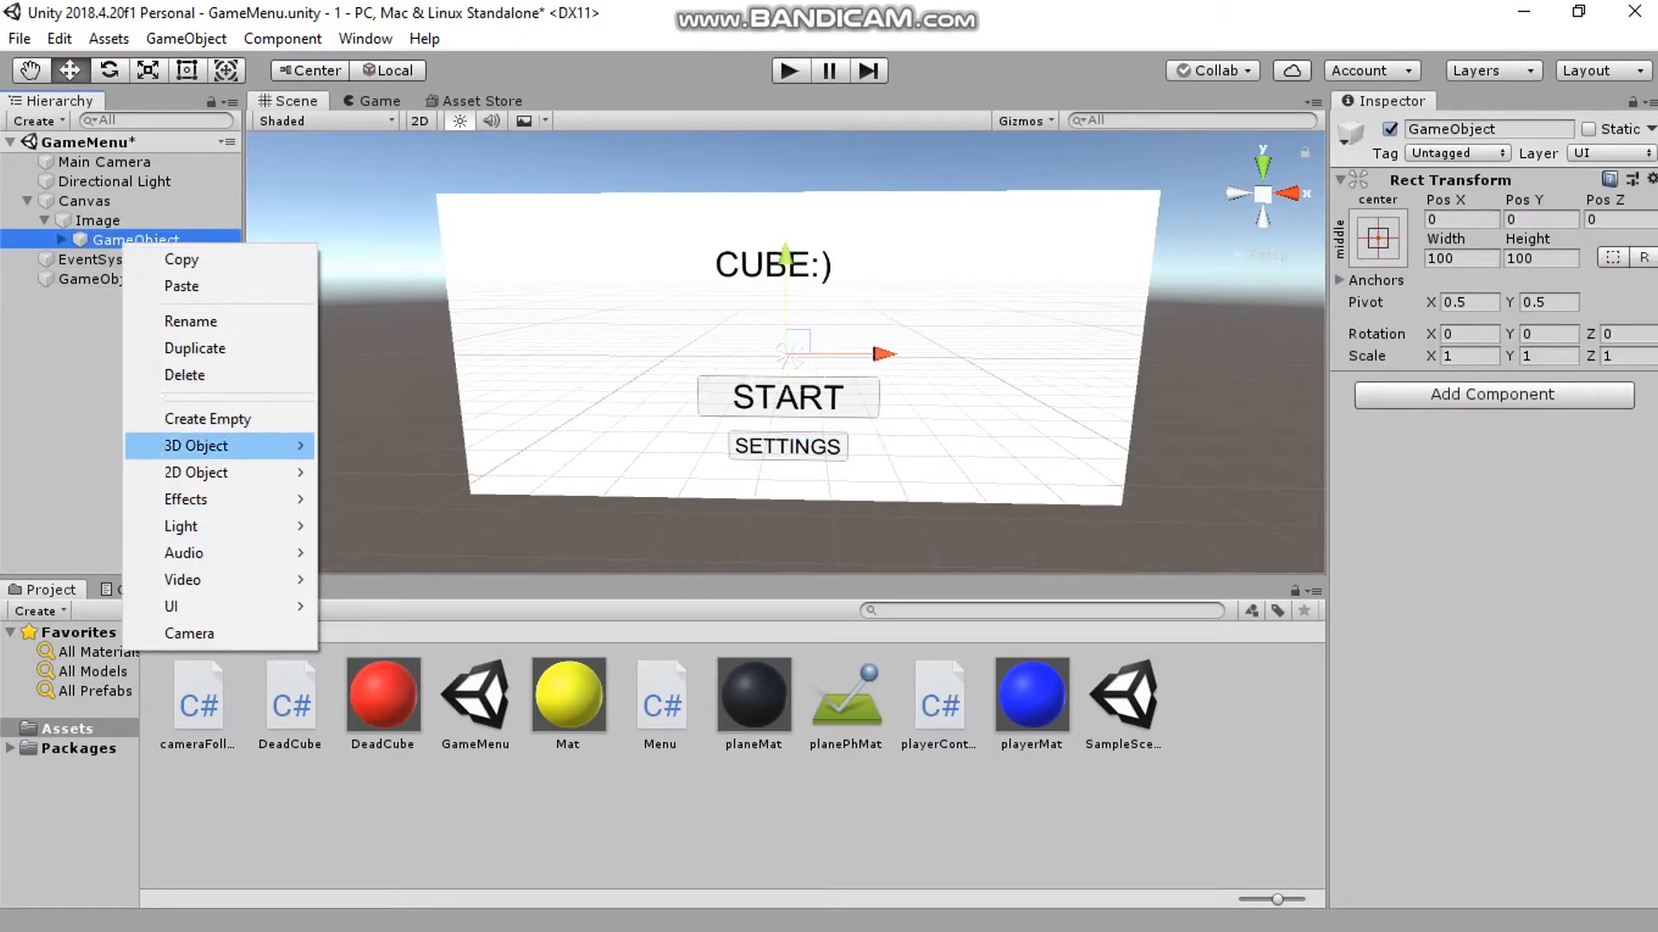
{"action": "left_click", "coordinate": [207, 418]}
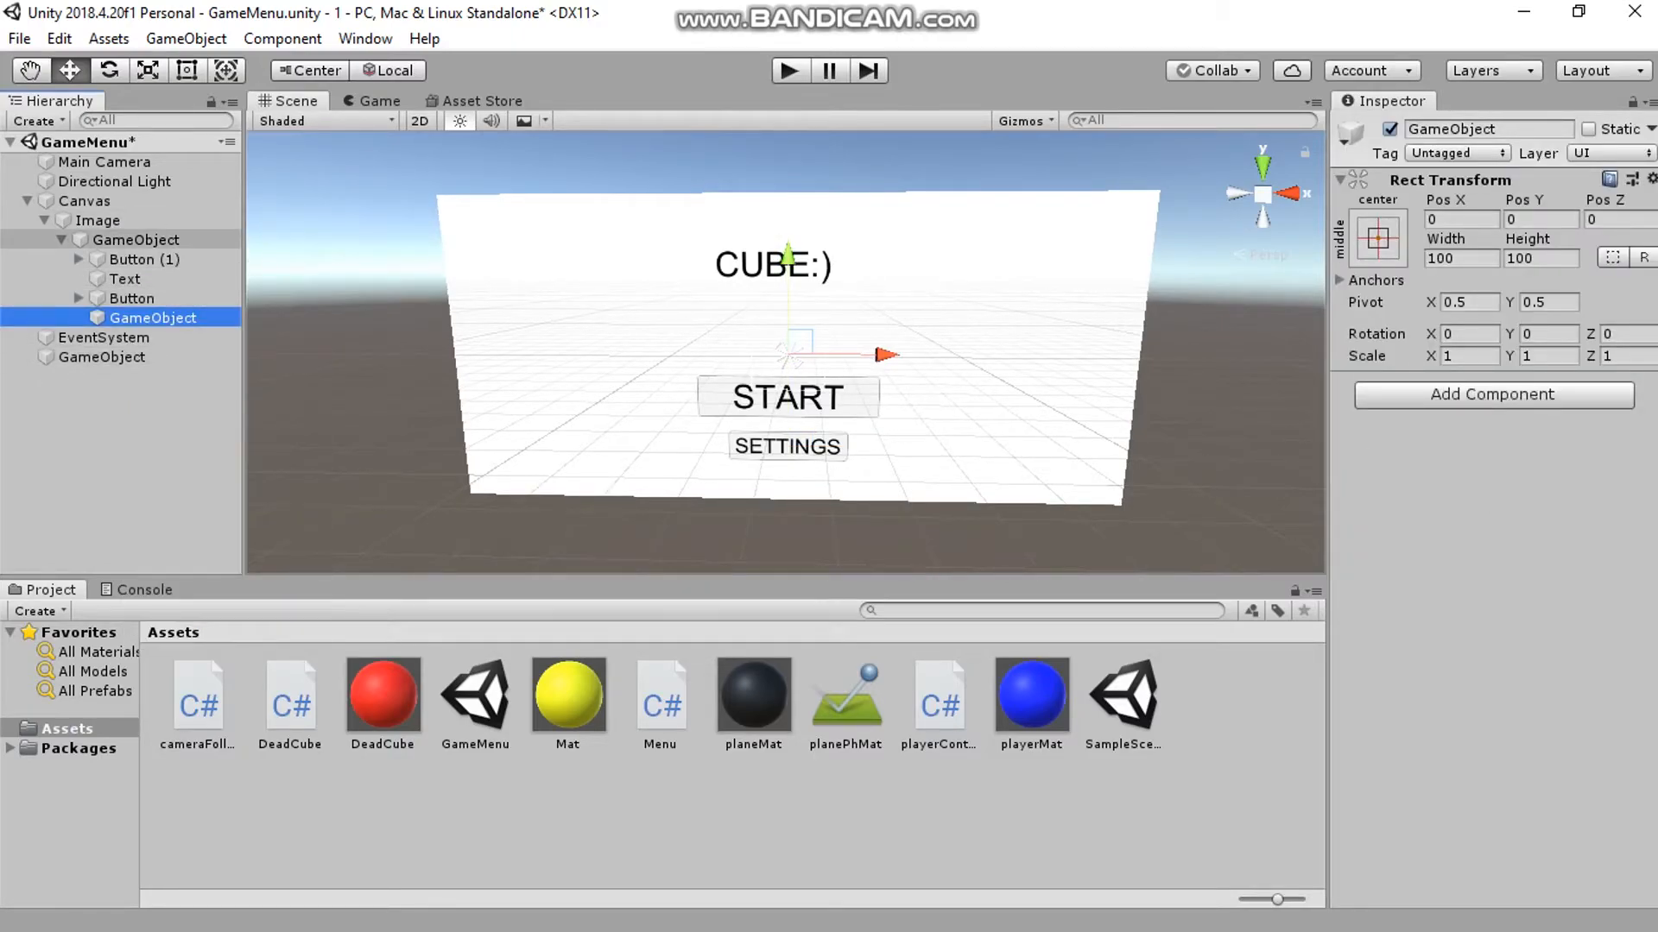
{"action": "left_click_drag", "start_coordinate": [153, 318], "coordinate": [136, 230]}
{"action": "left_click", "coordinate": [62, 259]}
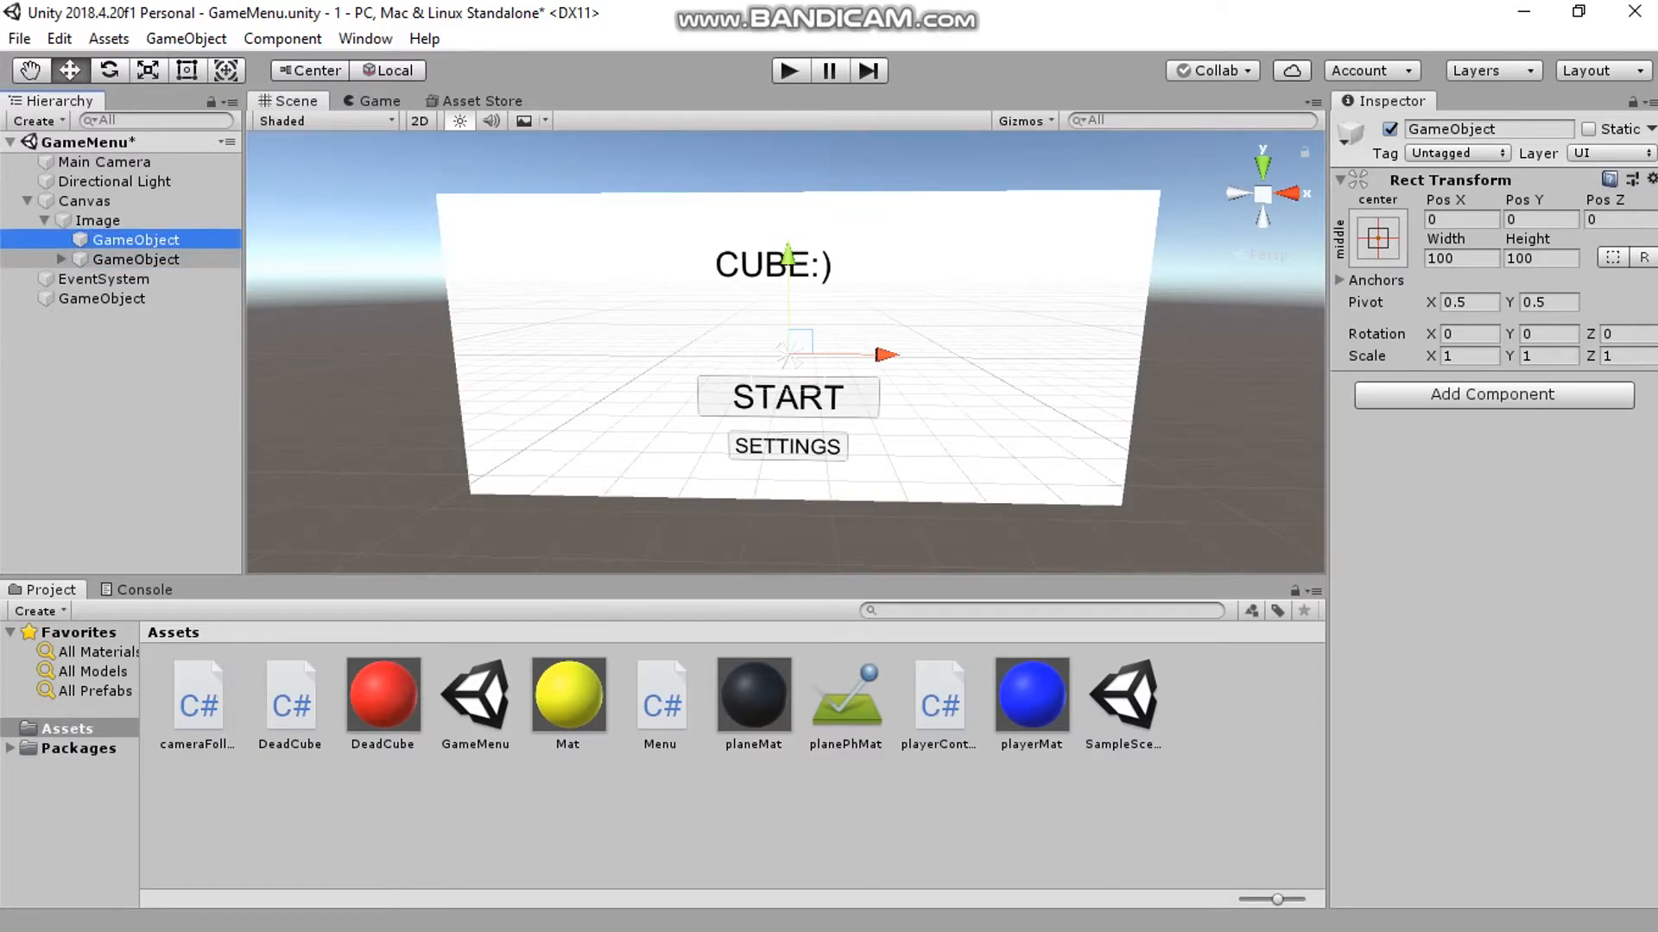
- Rename the new empty object Settings and the object grouping the menu elements Menu
{"action": "right_click", "coordinate": [137, 241]}
{"action": "key", "text": "Escape"}
{"action": "left_click", "coordinate": [1489, 130]}
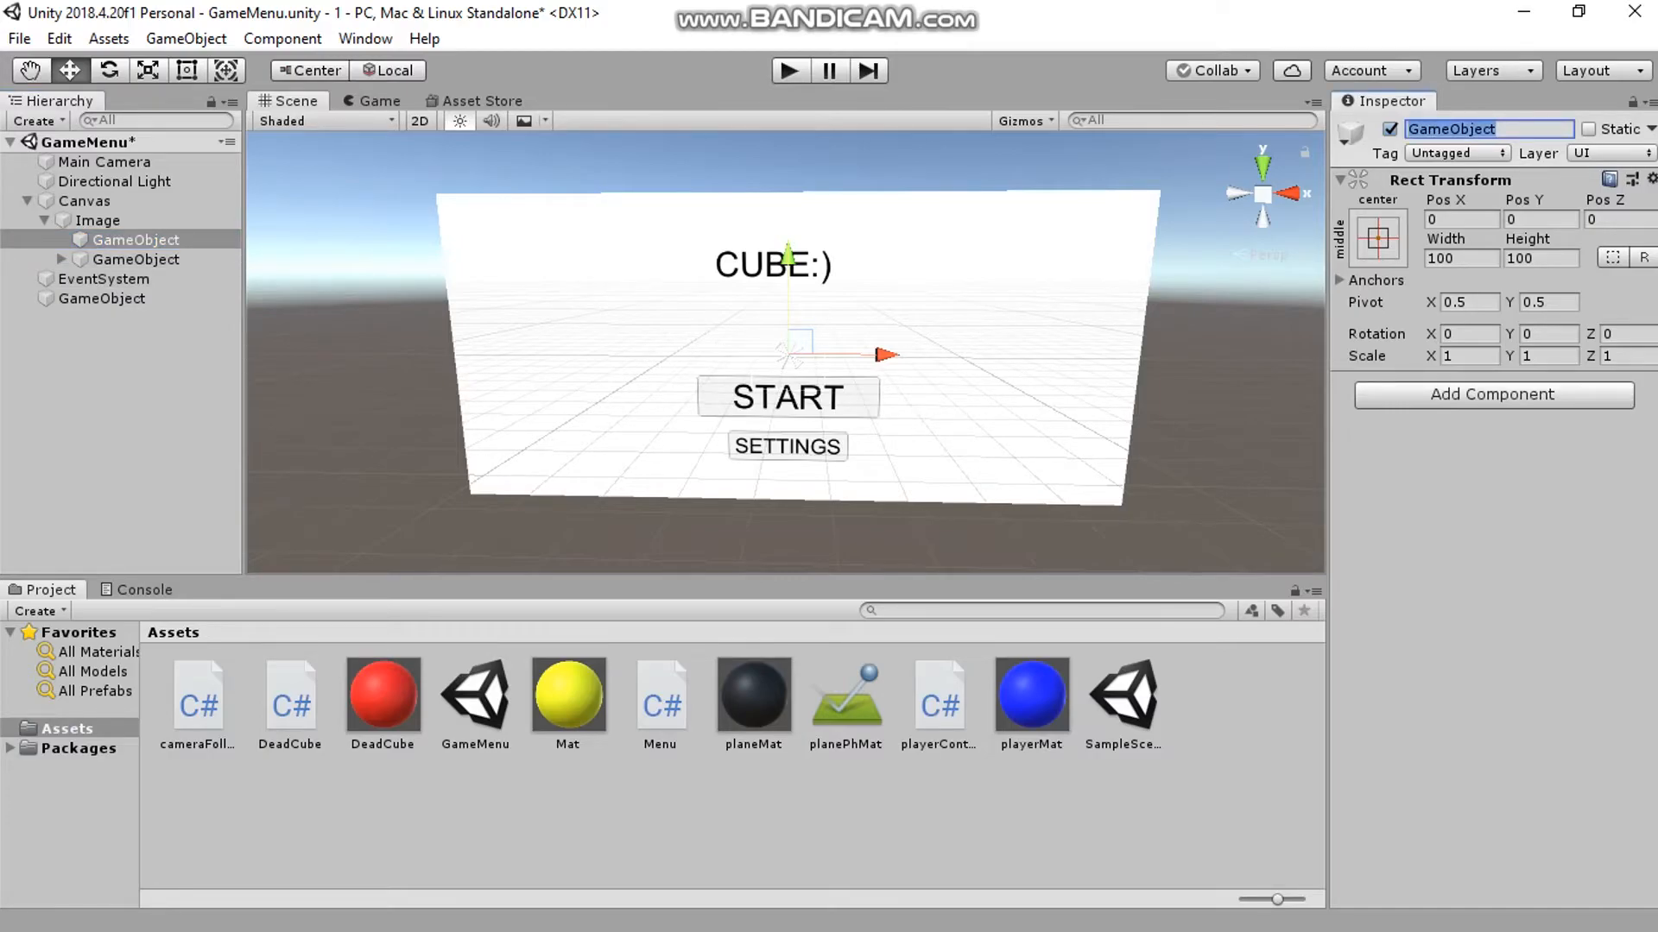
{"action": "type", "text": "S"}
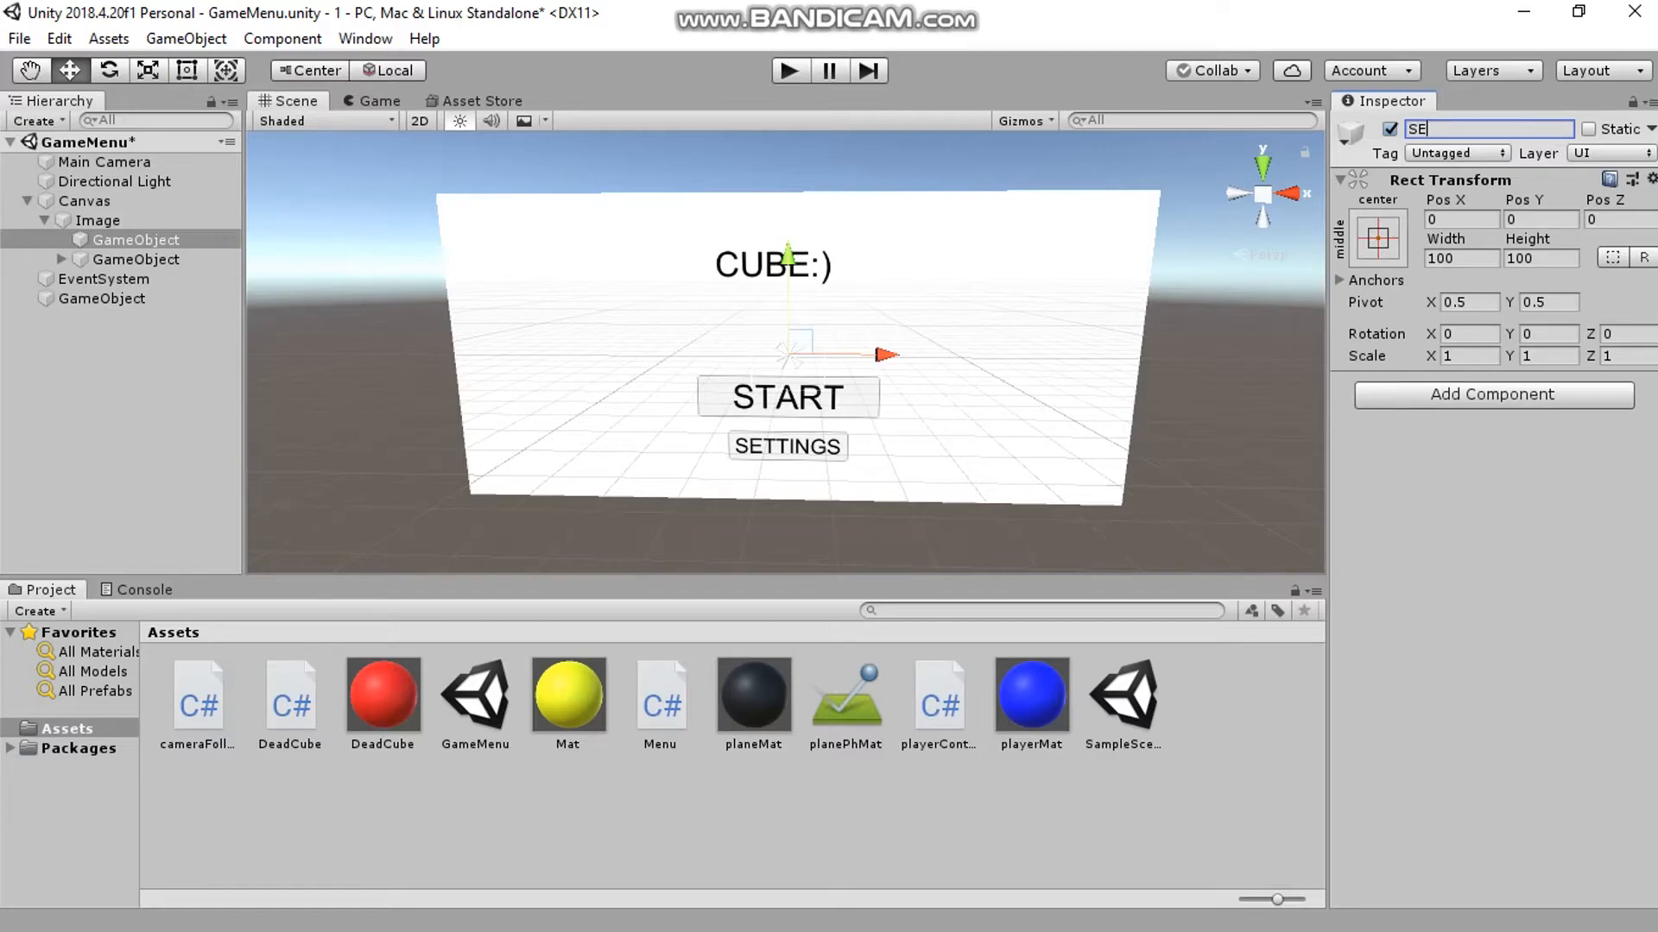
{"action": "type", "text": "ettings"}
{"action": "left_click", "coordinate": [136, 260]}
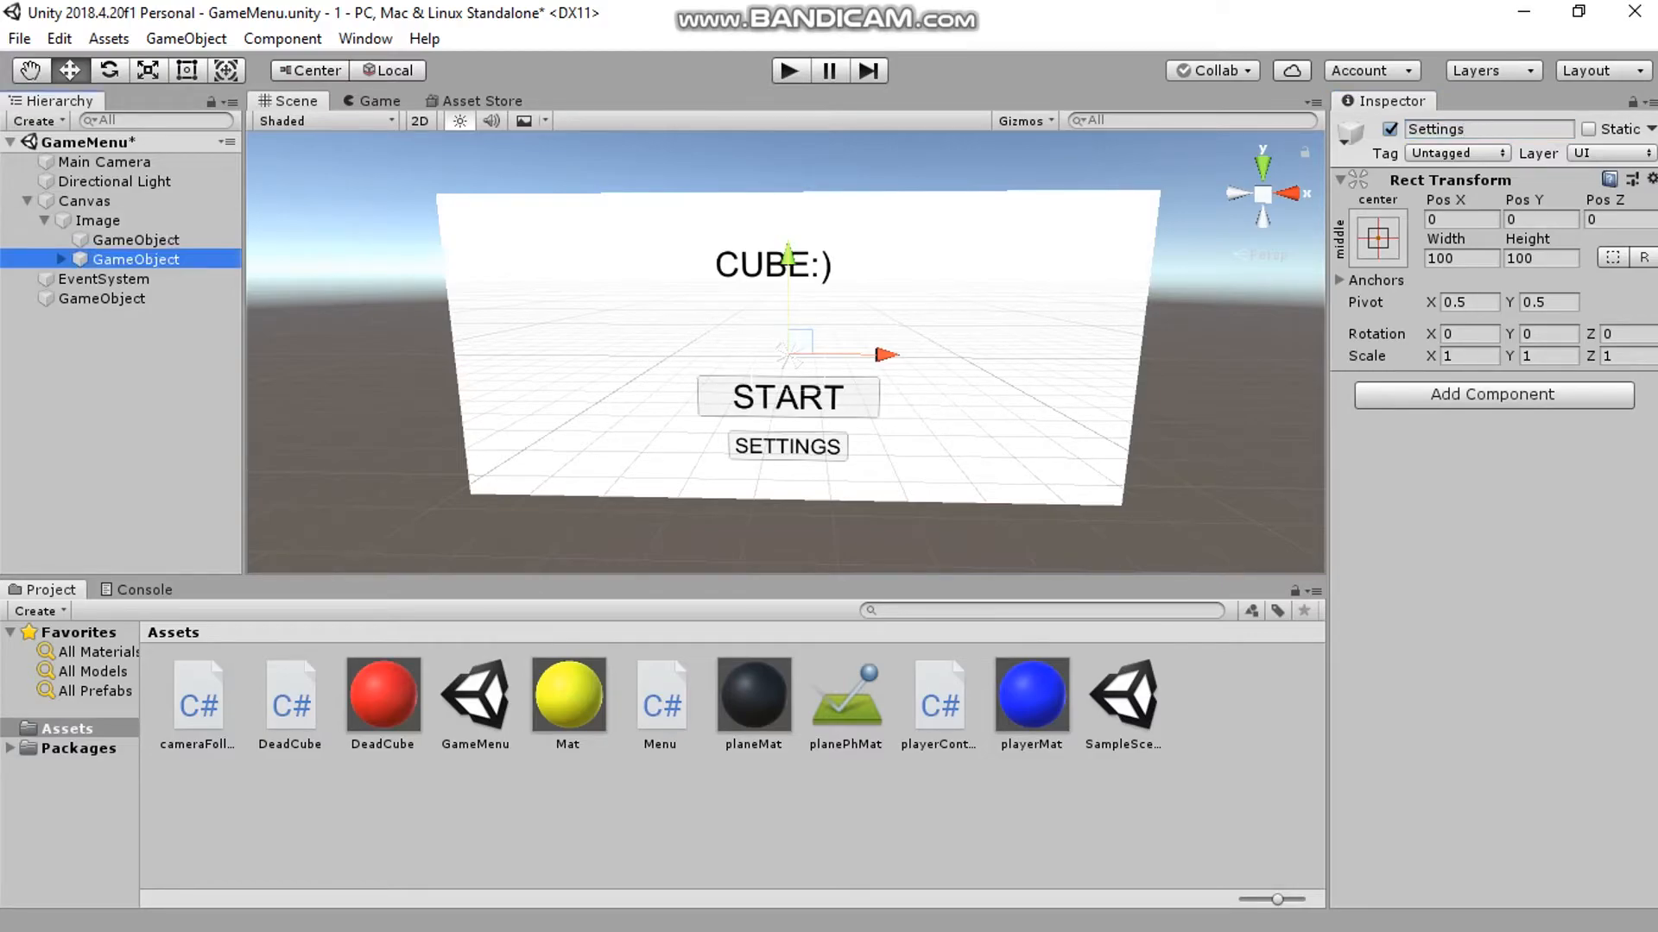
{"action": "left_click_drag", "start_coordinate": [1507, 130], "coordinate": [1406, 129]}
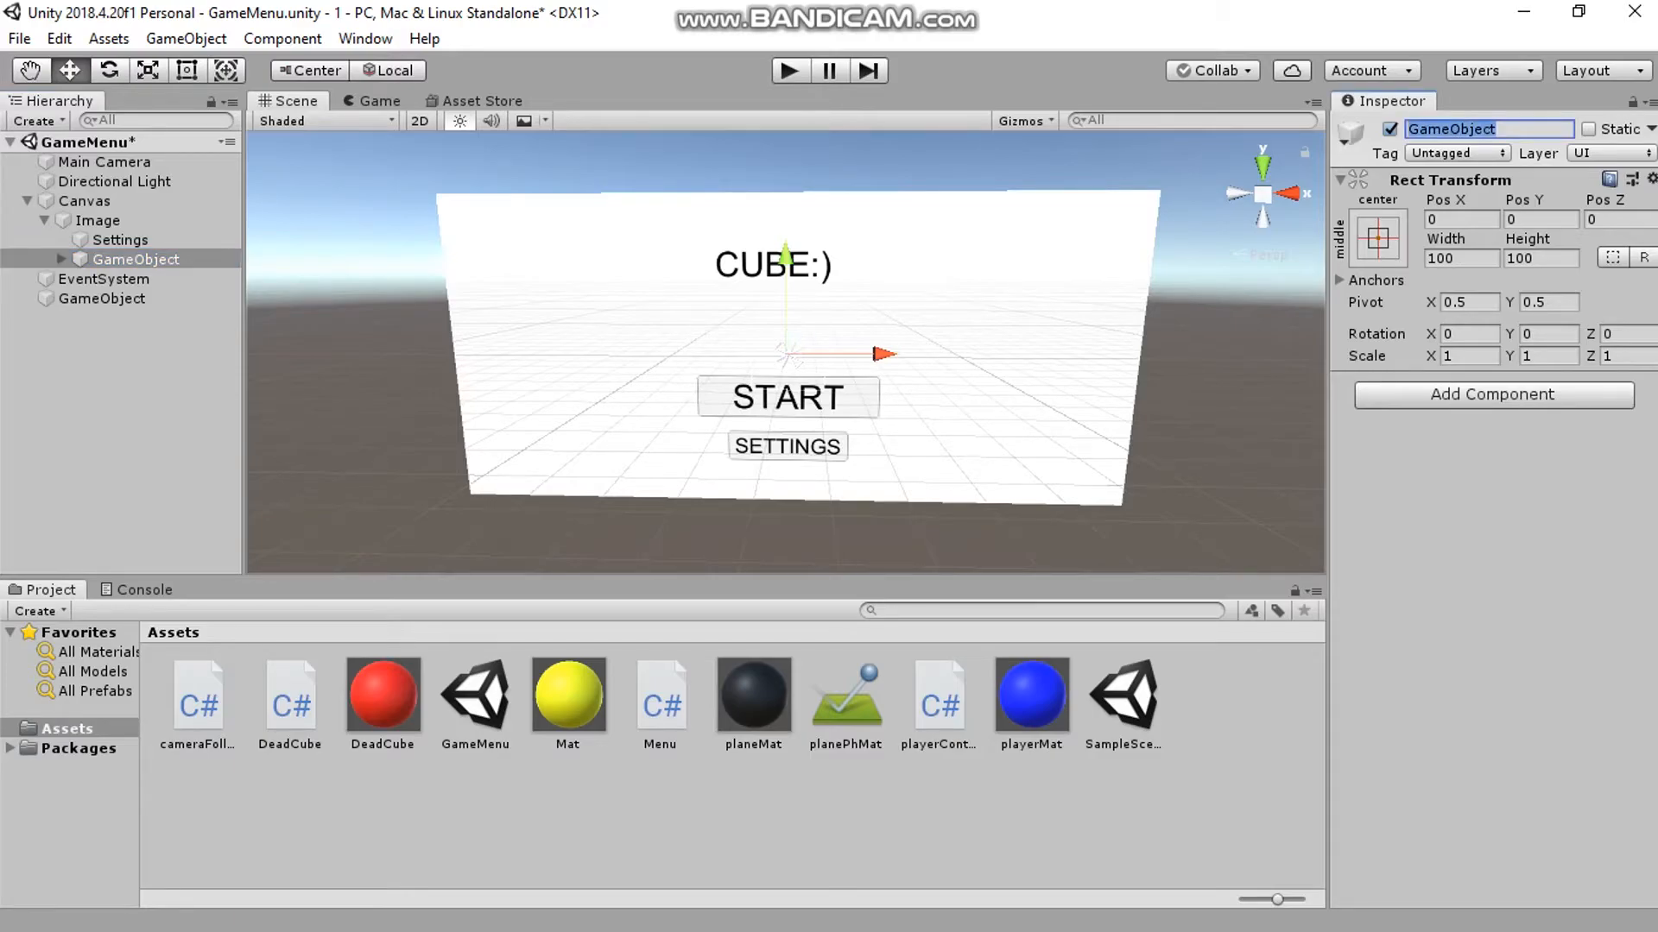
{"action": "type", "text": "Menu"}
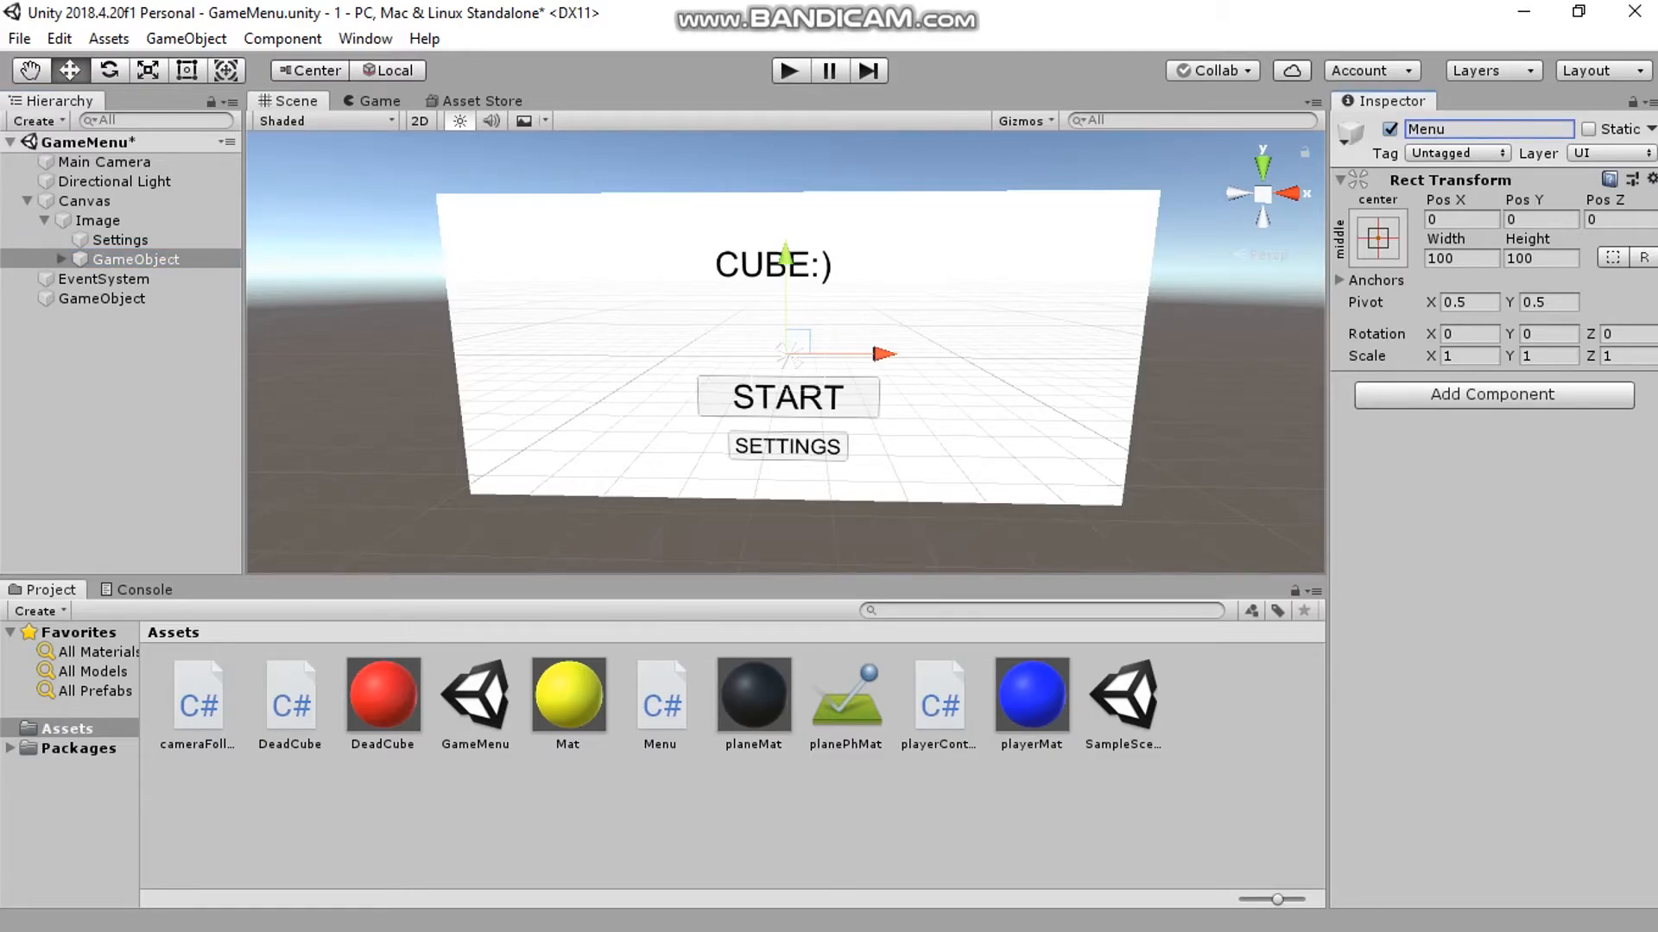
{"action": "key", "text": "Return"}
- Add a UI Text element as a child of the Settings object
{"action": "left_click", "coordinate": [121, 240]}
{"action": "right_click", "coordinate": [137, 241]}
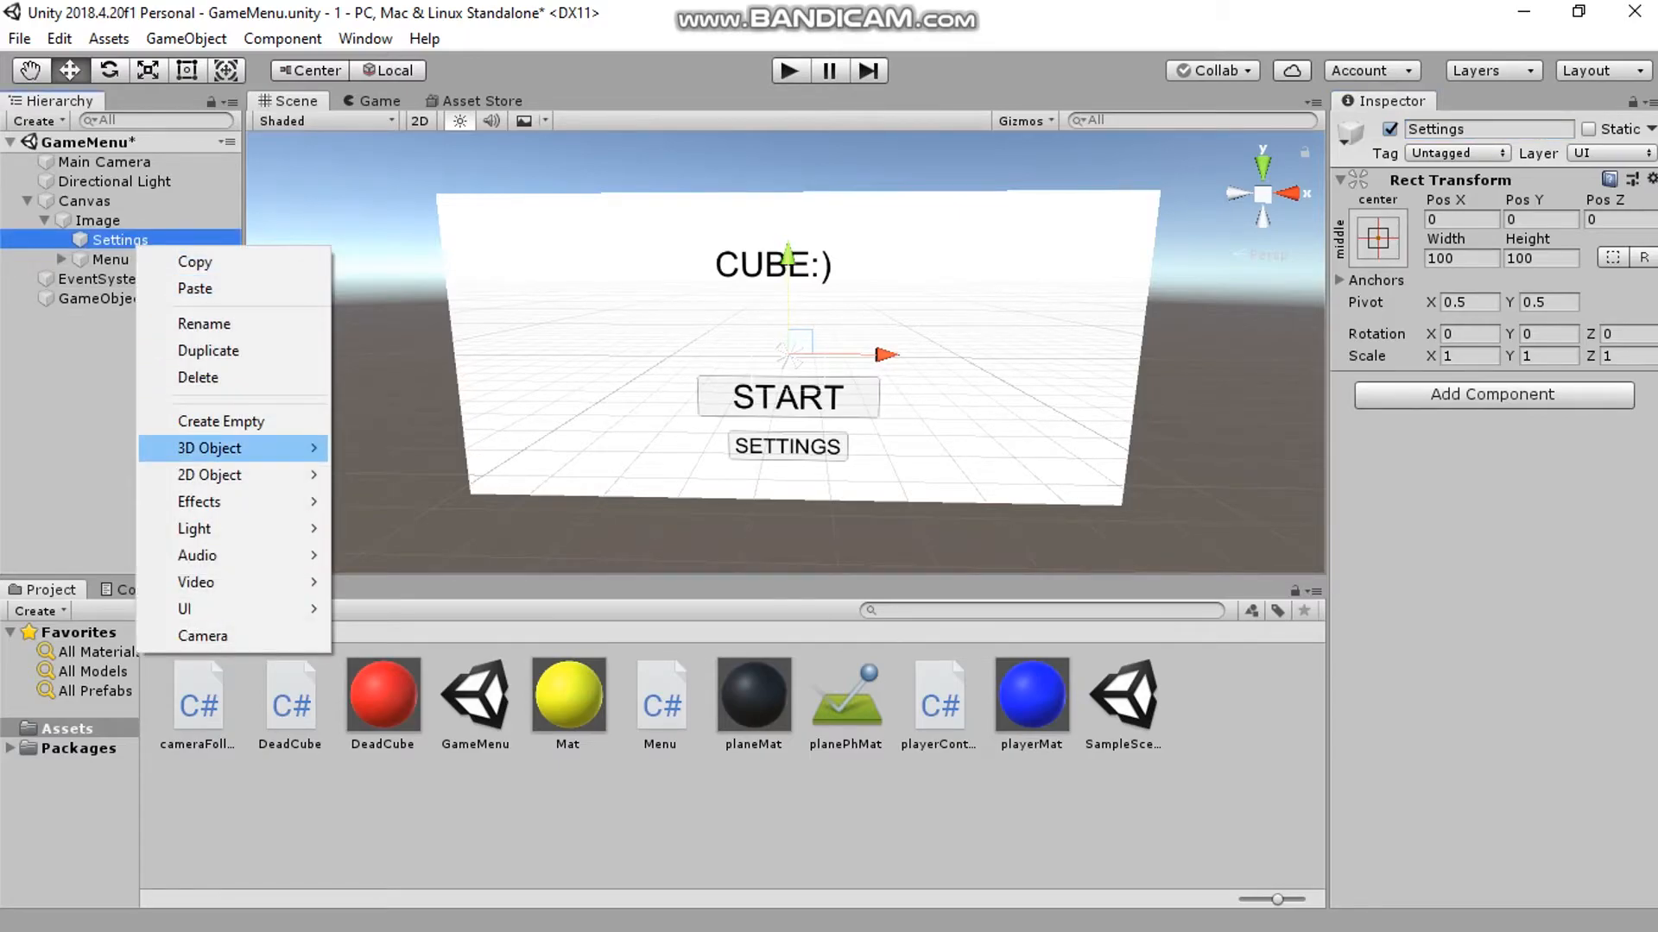
{"action": "mouse_move", "coordinate": [208, 609]}
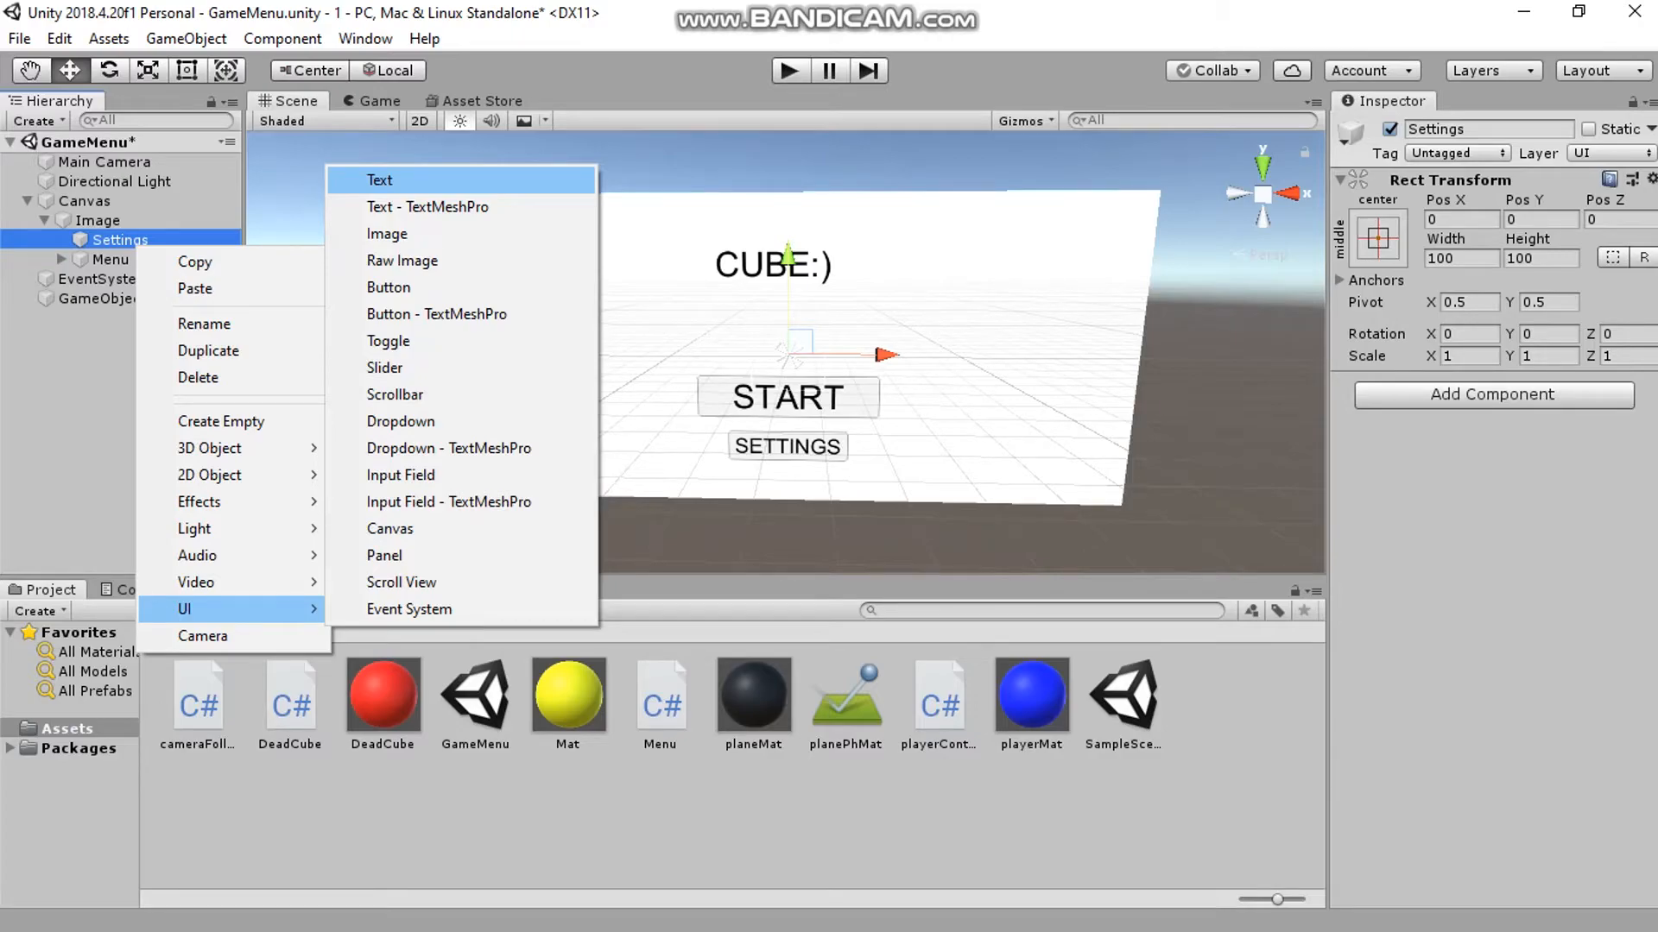
{"action": "left_click", "coordinate": [380, 179]}
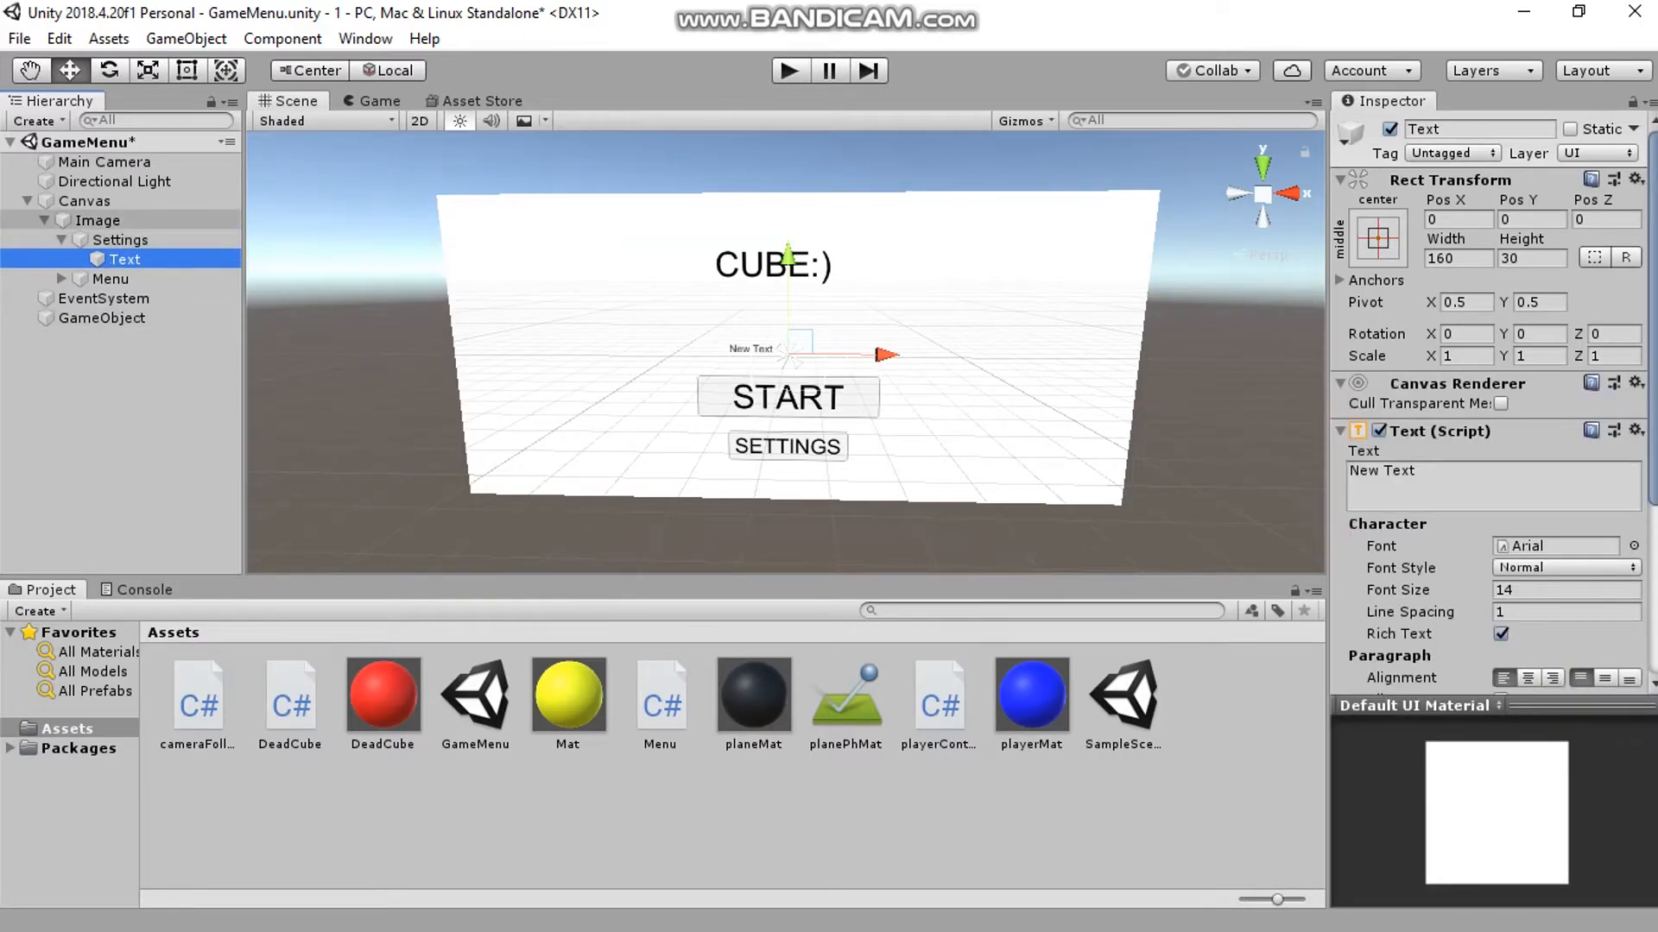
- Deactivate the Menu object and open the Settings text's content for editing
{"action": "left_click", "coordinate": [120, 240]}
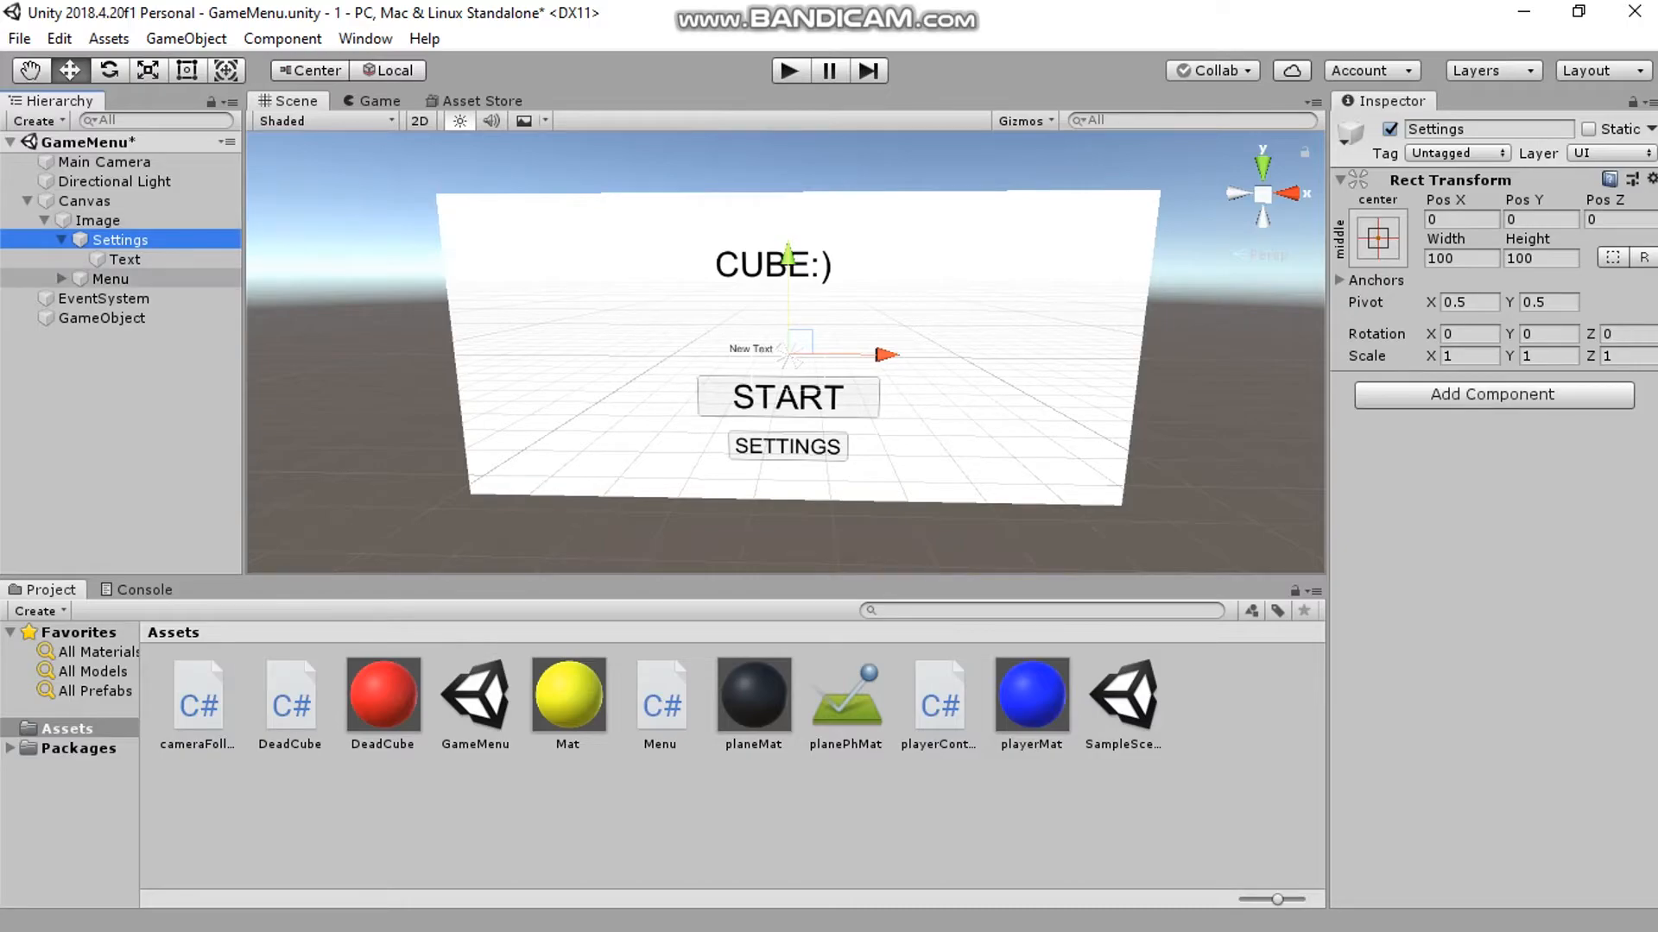
{"action": "left_click", "coordinate": [110, 279]}
{"action": "left_click", "coordinate": [1390, 128]}
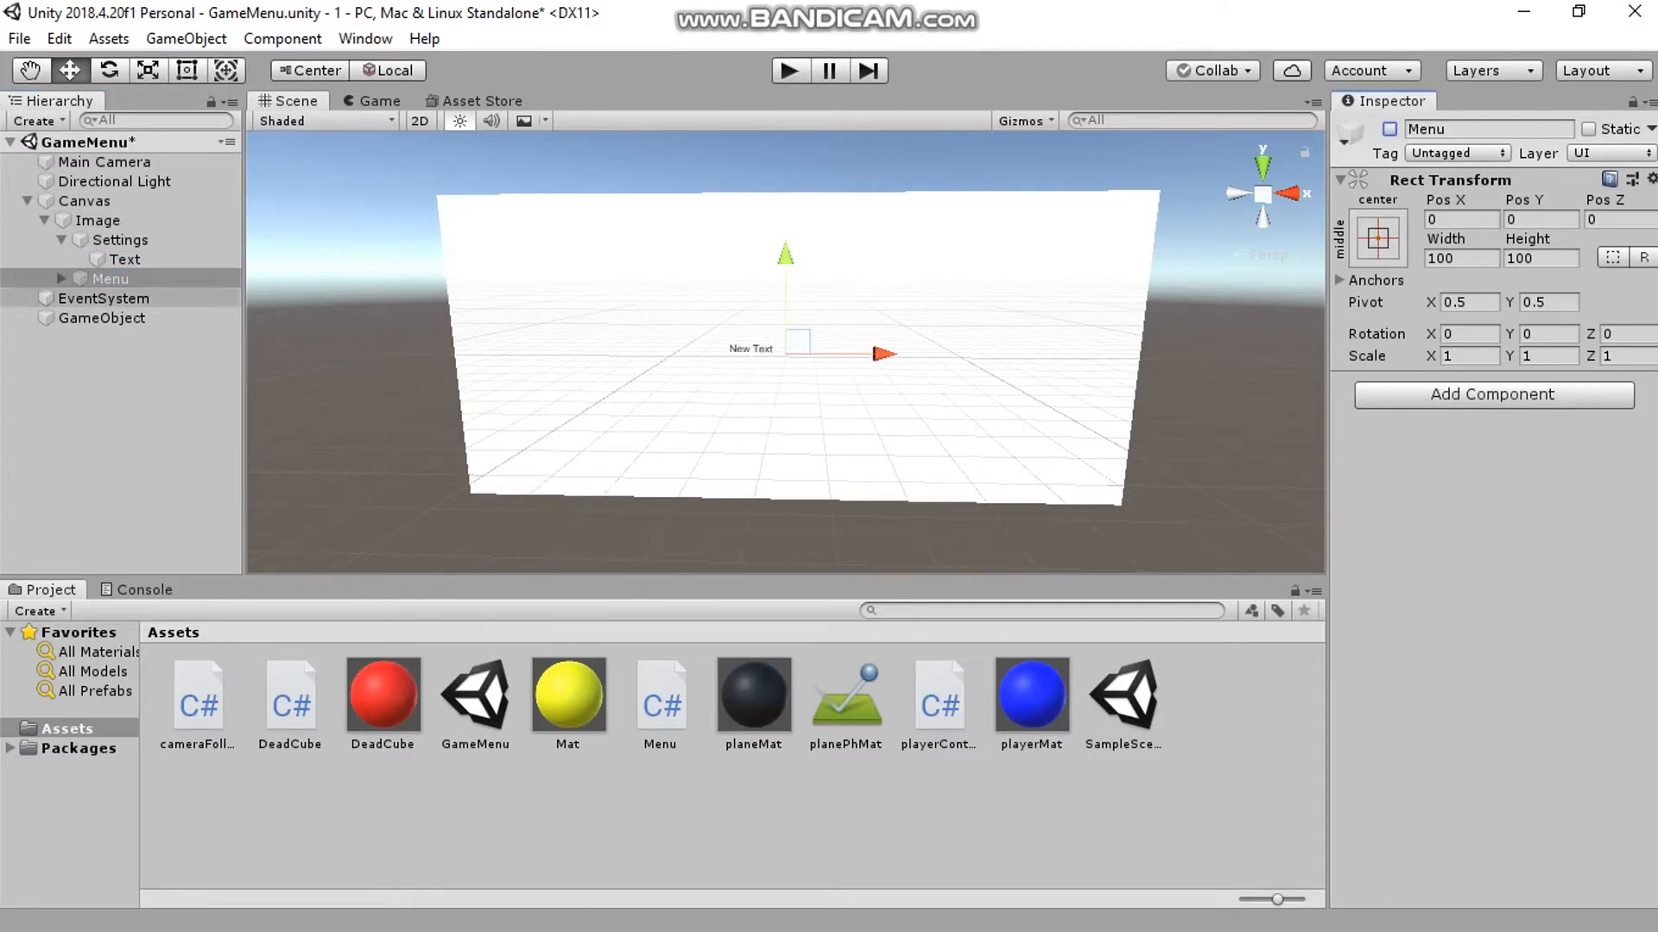
{"action": "double_click", "coordinate": [125, 260]}
{"action": "left_click", "coordinate": [1468, 484]}
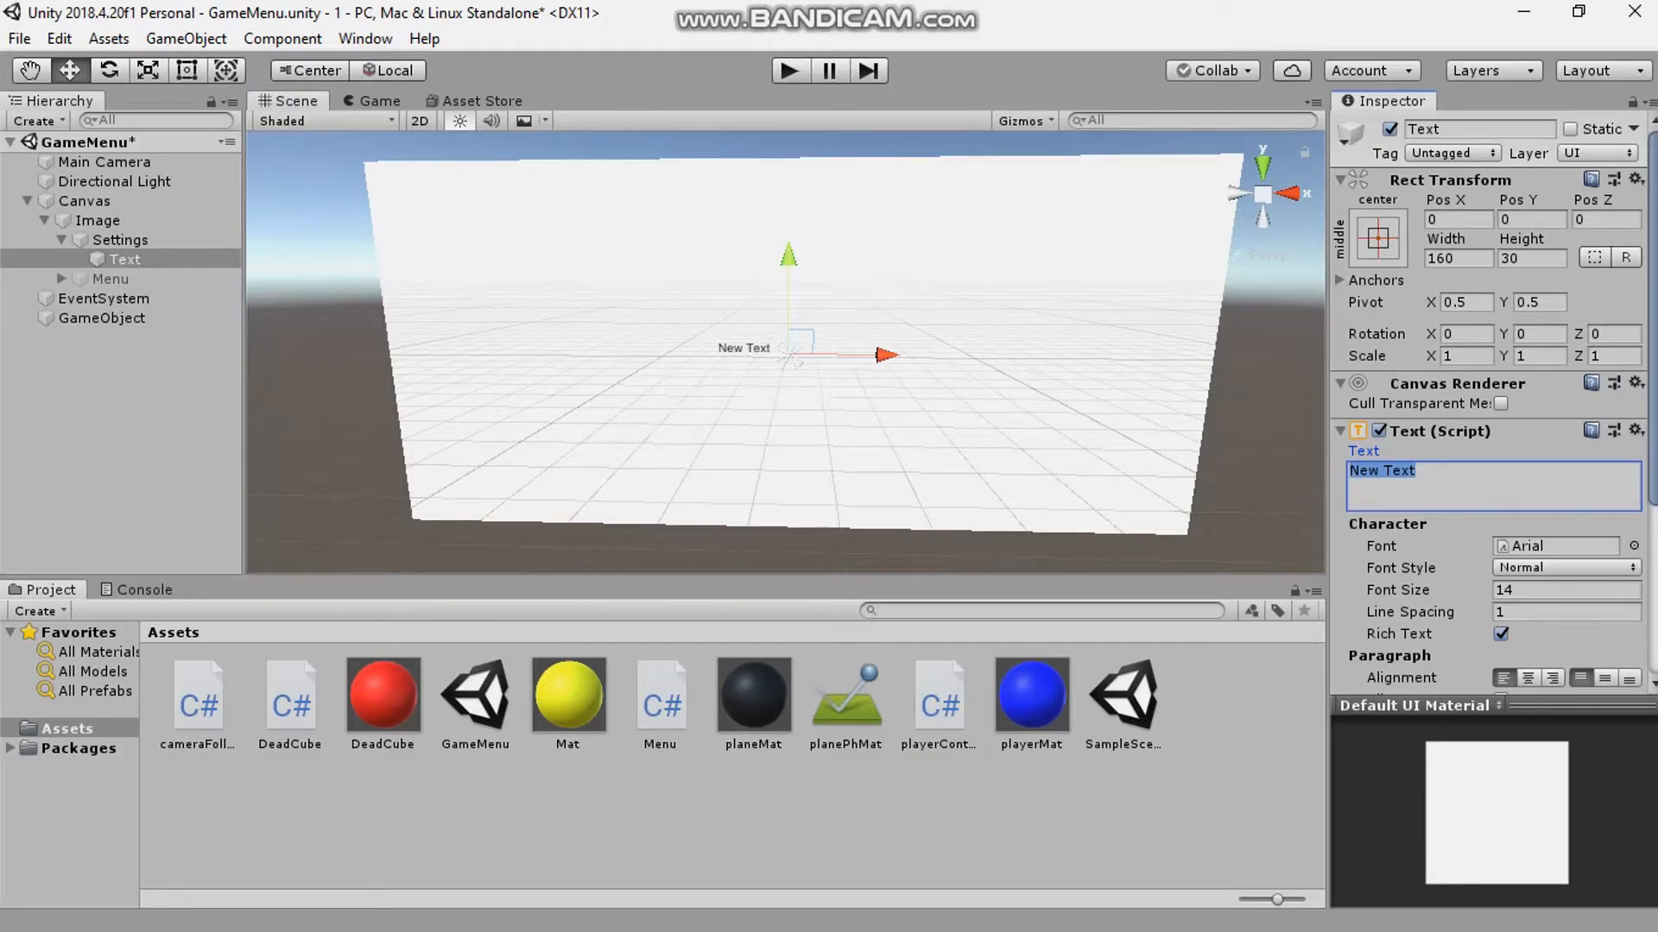
- Add a UI Button as a child of the Settings object
{"action": "right_click", "coordinate": [157, 241]}
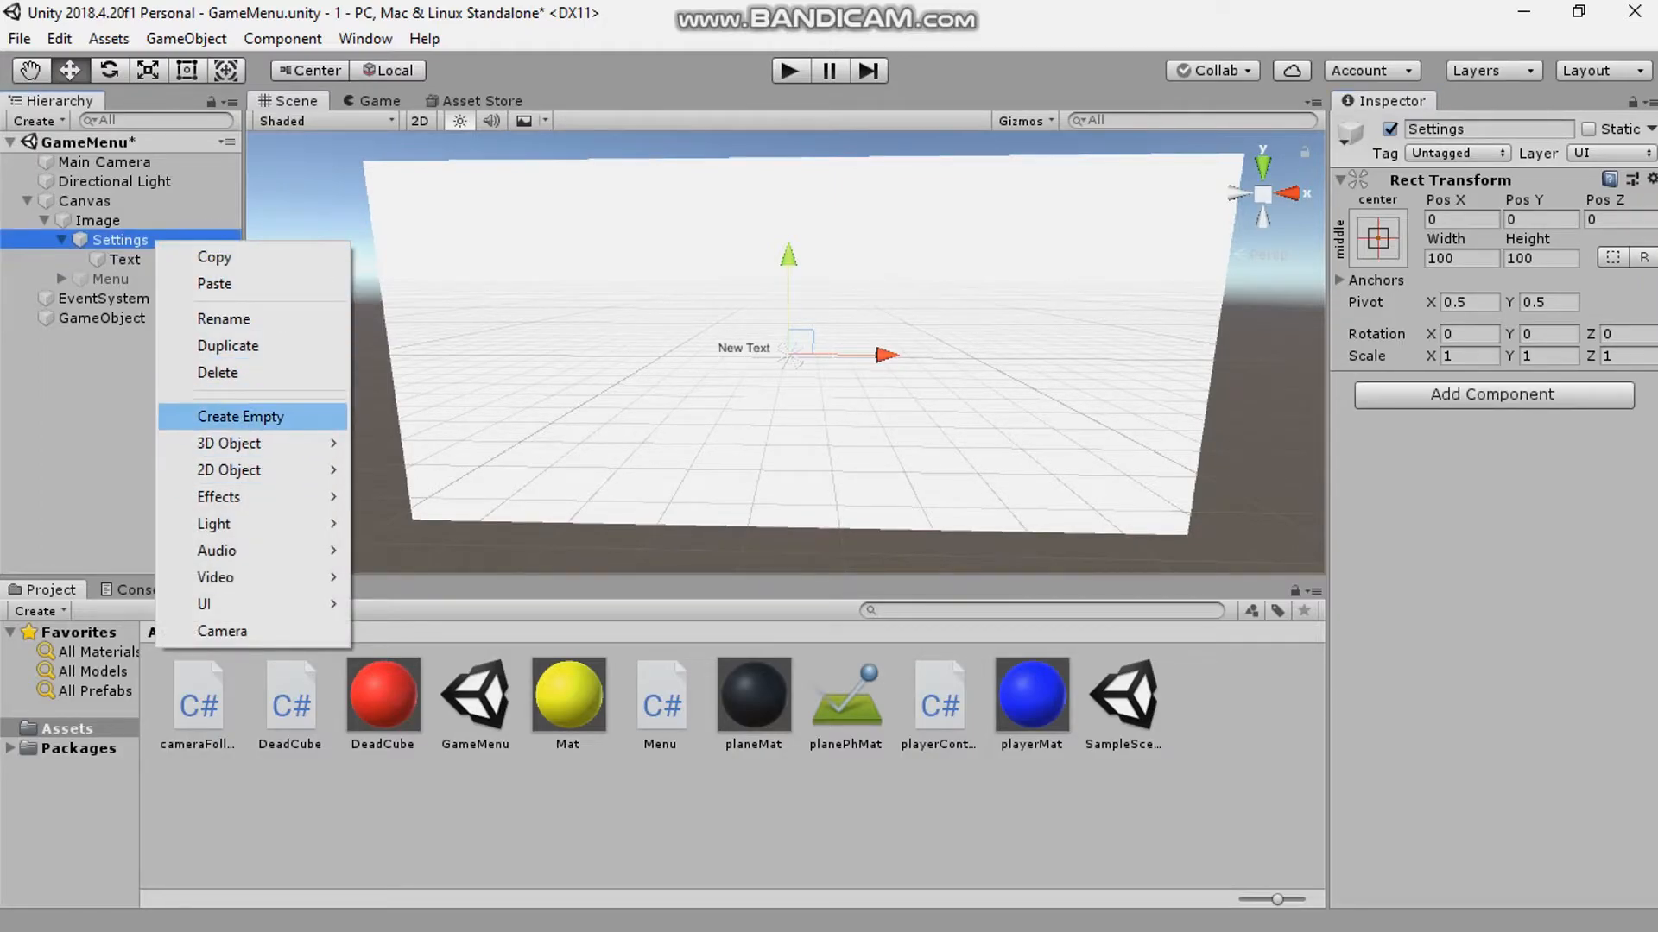
{"action": "mouse_move", "coordinate": [250, 603]}
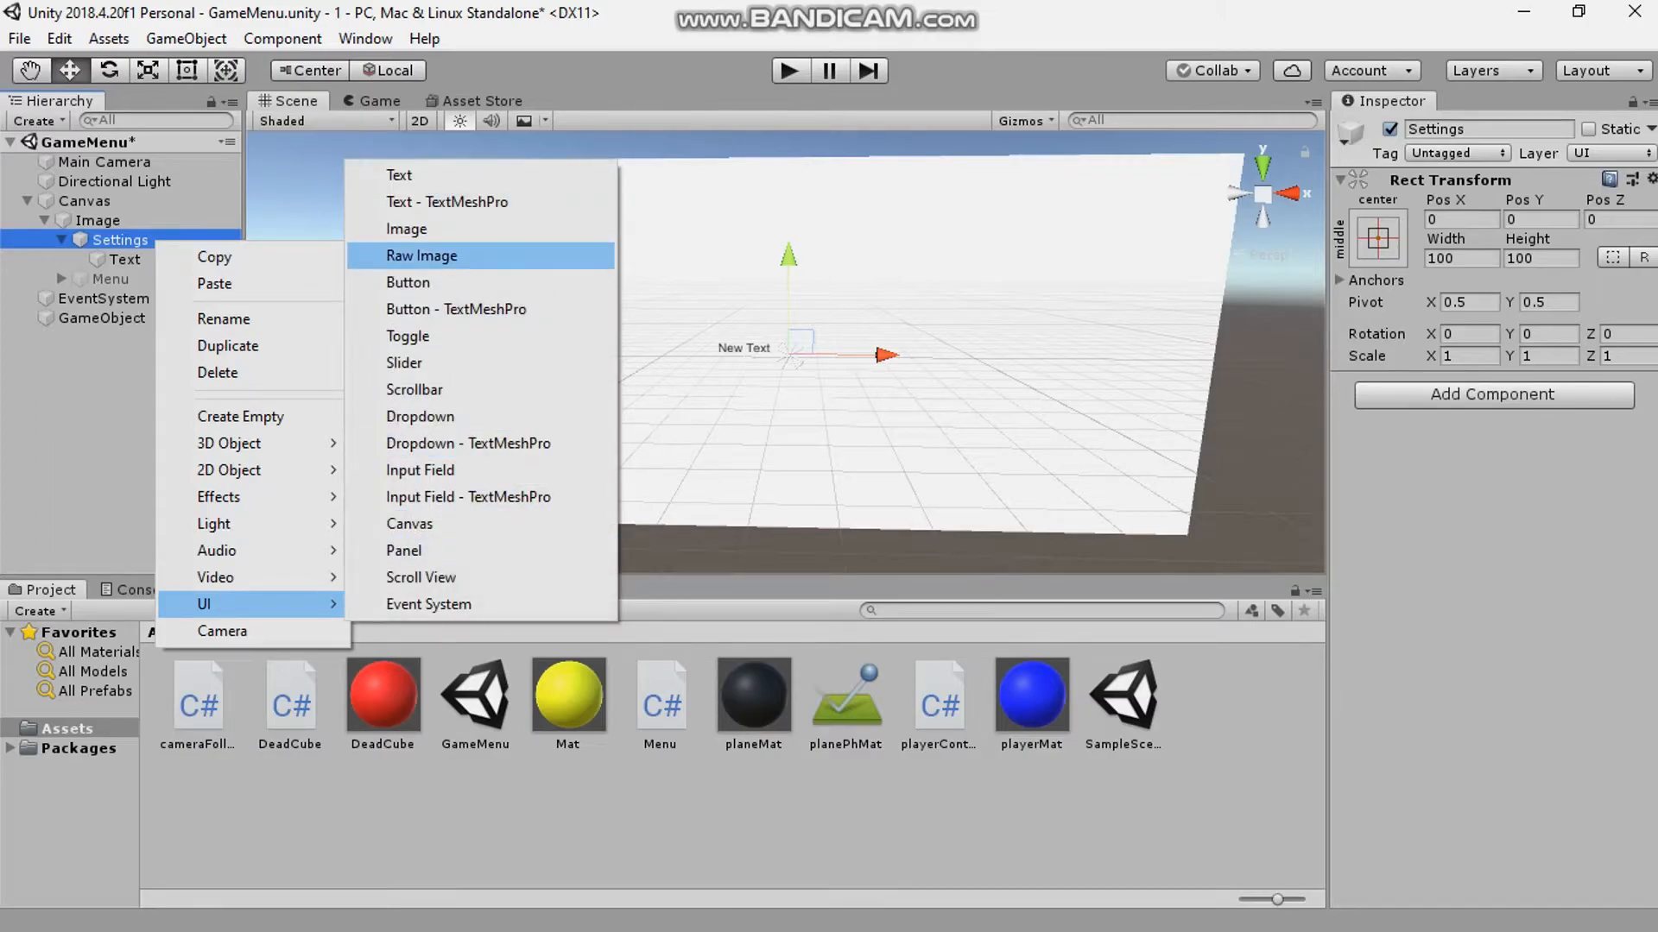
{"action": "left_click", "coordinate": [408, 283]}
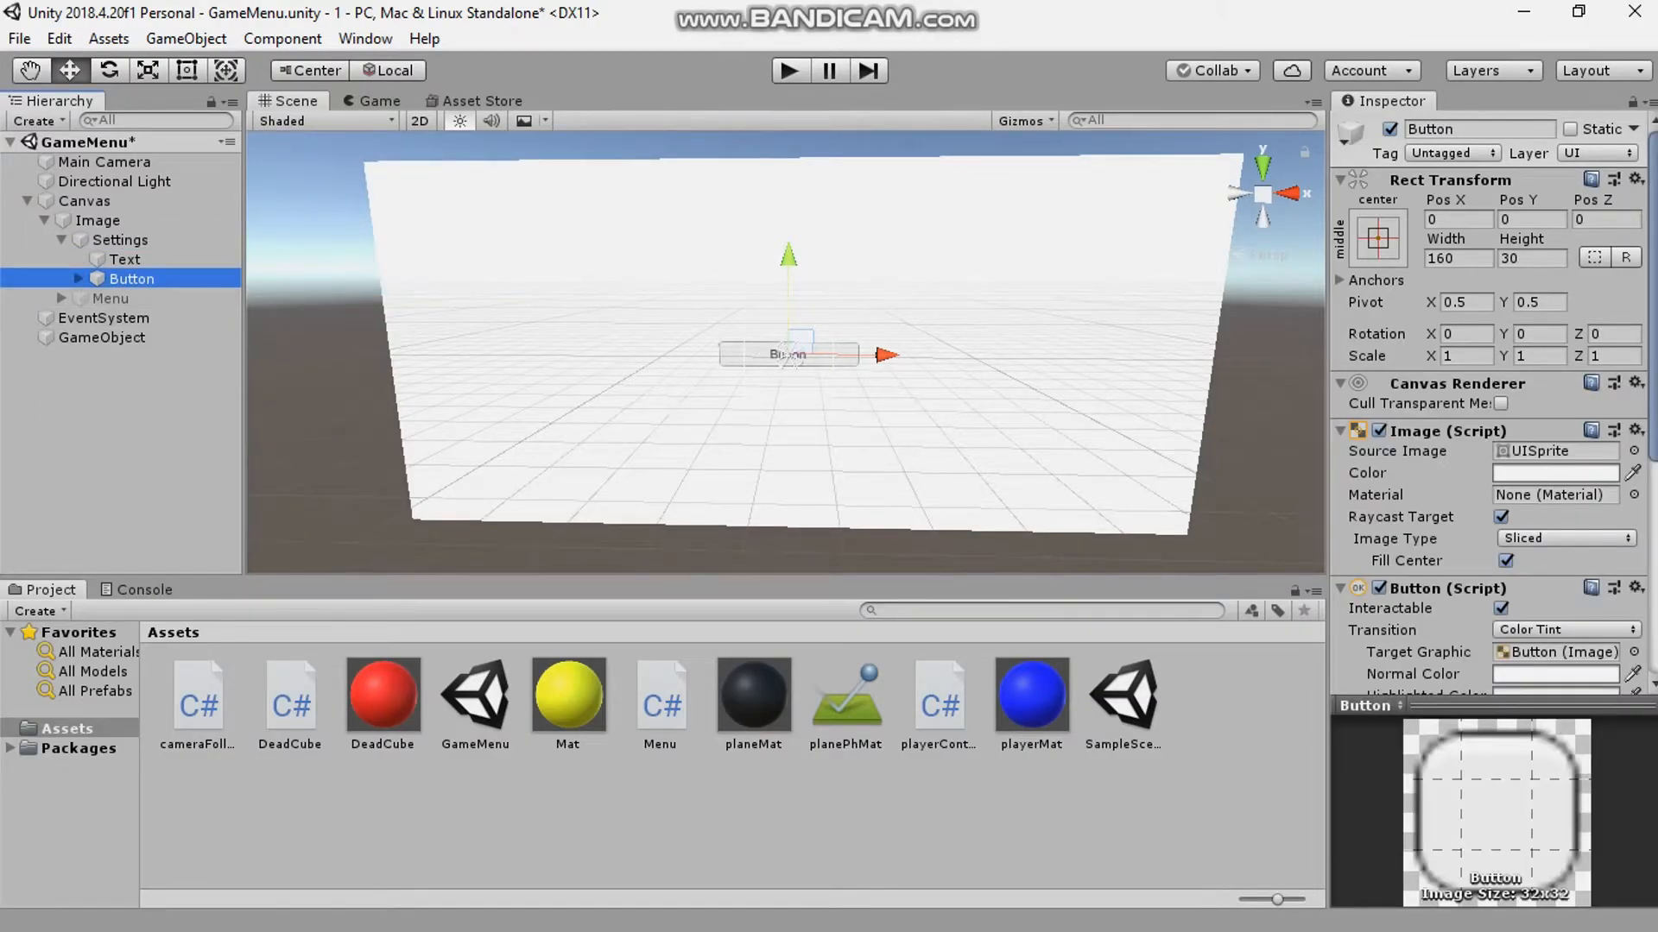
- Add an On Click entry to the new Settings button that calls GameObject.SetActive on the Menu object
{"action": "scroll", "coordinate": [1485, 397], "scroll_direction": "down", "scroll_amount": 5}
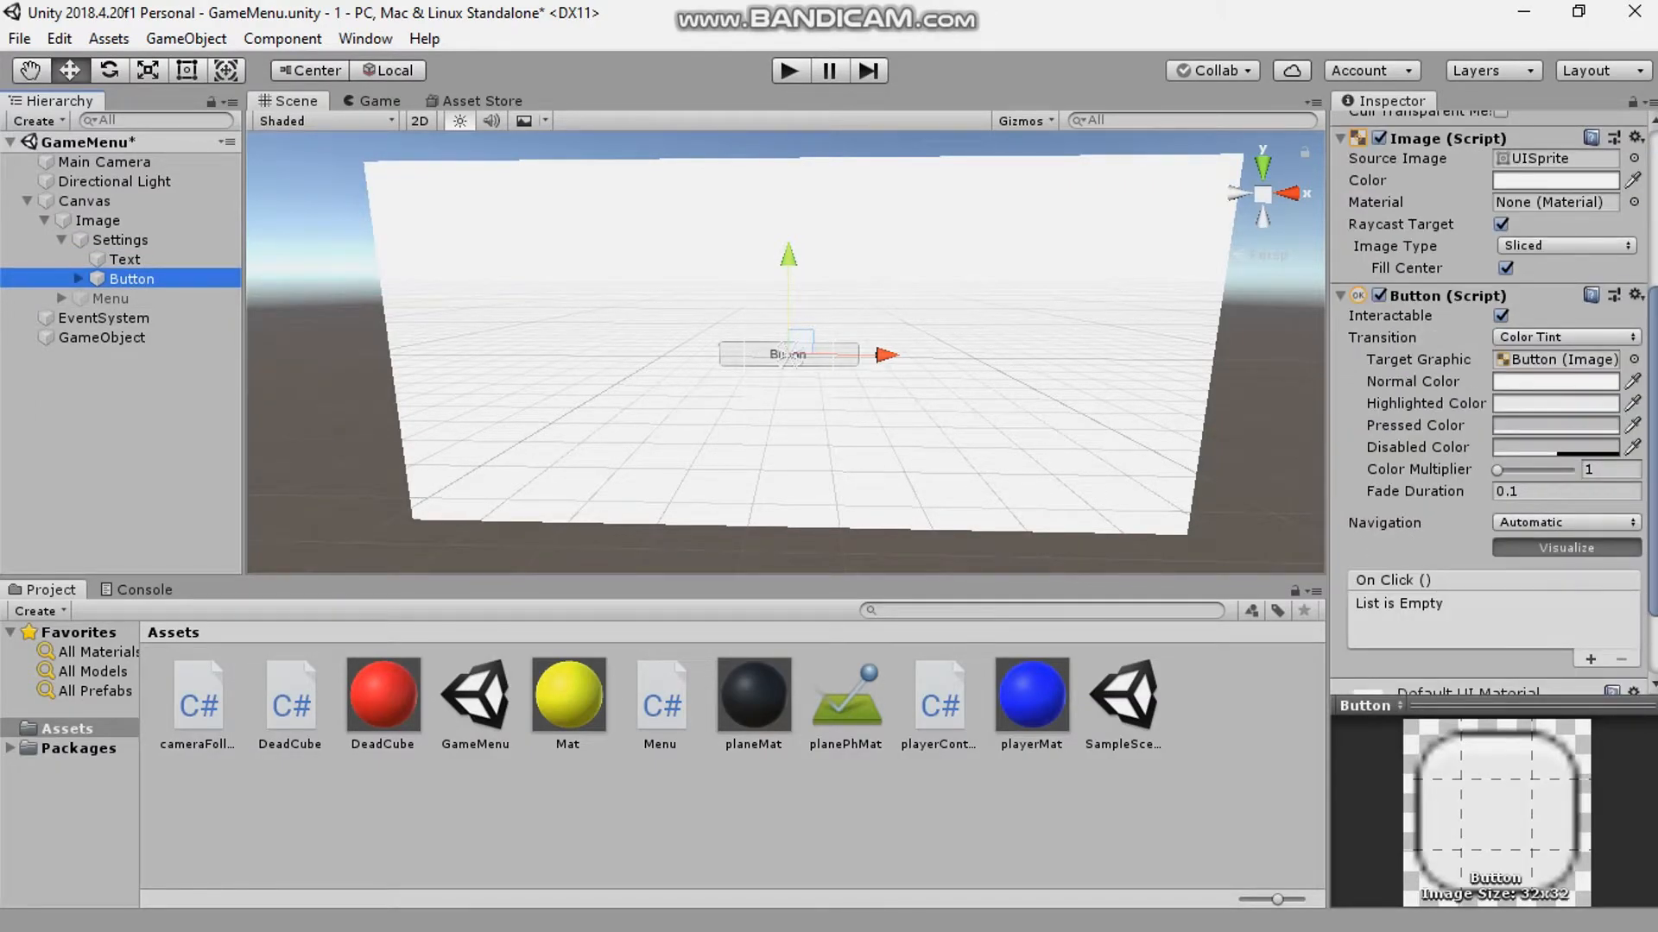
{"action": "left_click", "coordinate": [1591, 659]}
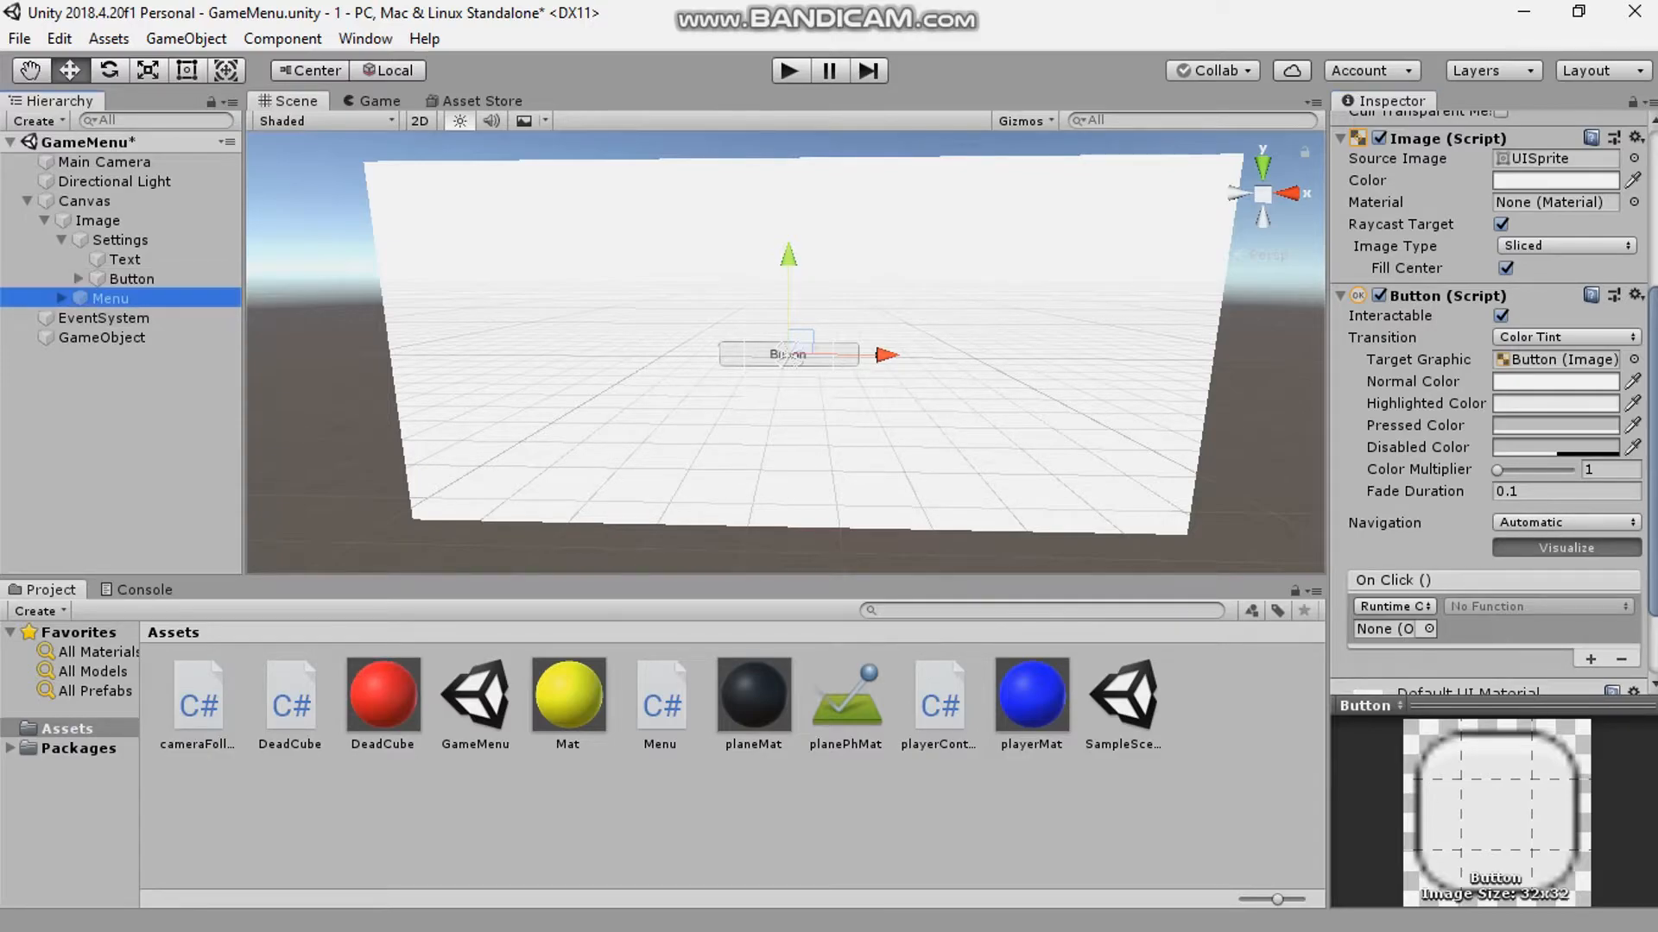
{"action": "left_click_drag", "start_coordinate": [109, 298], "coordinate": [1386, 628]}
{"action": "left_click", "coordinate": [1537, 606]}
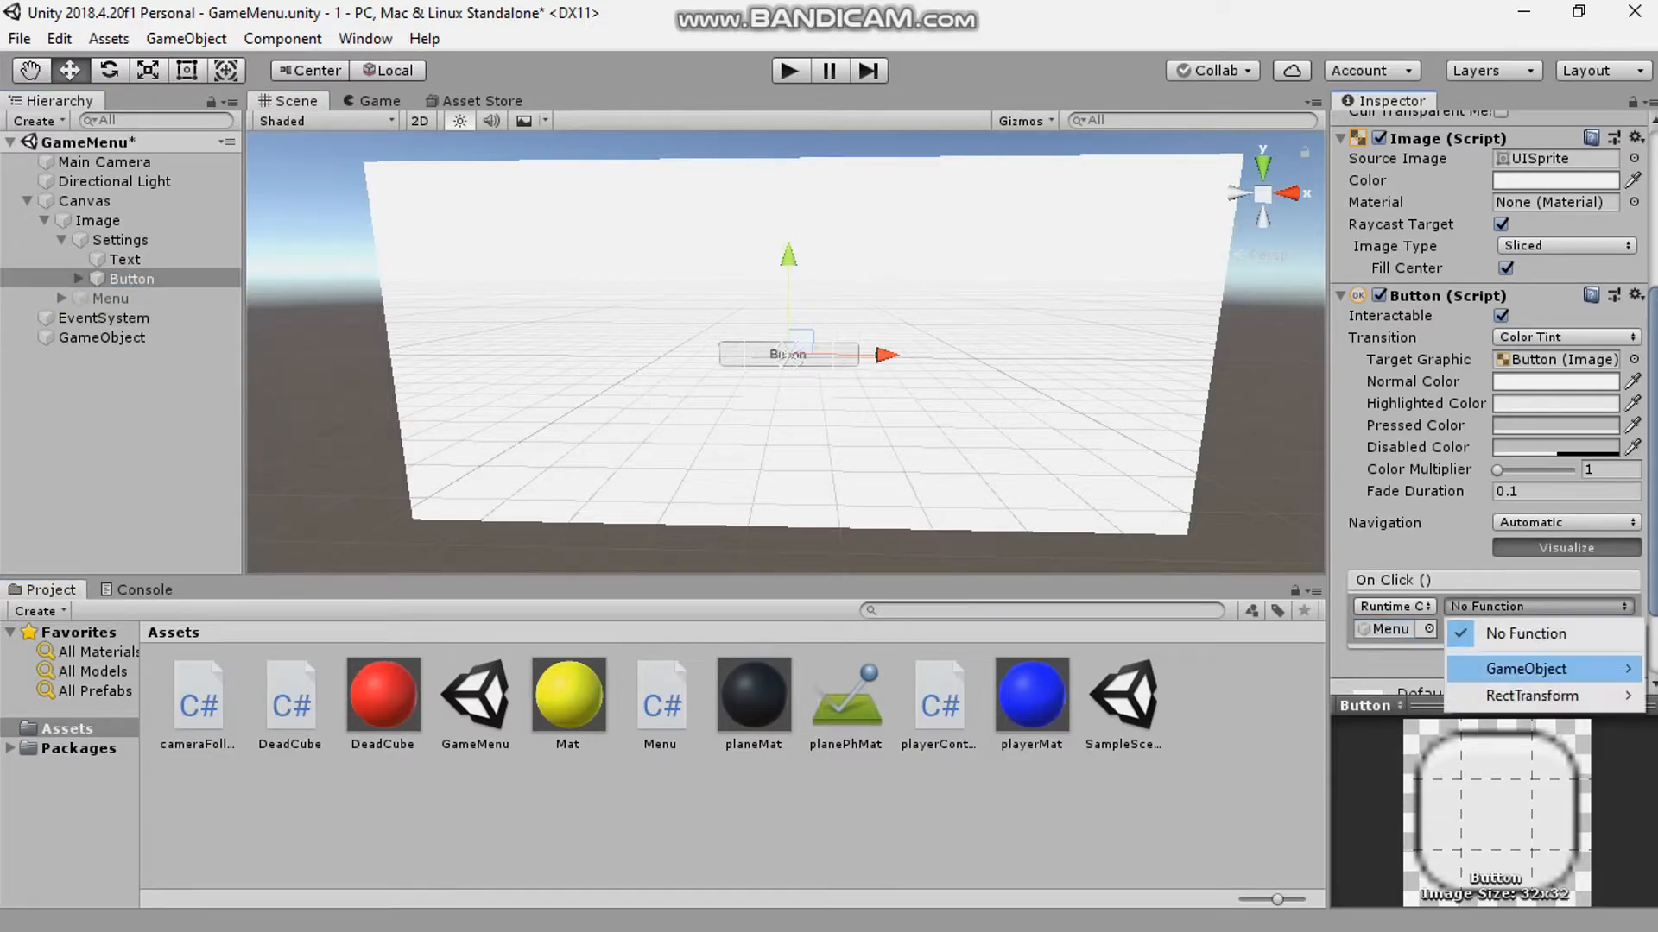
{"action": "mouse_move", "coordinate": [1527, 668]}
{"action": "left_click", "coordinate": [1236, 856]}
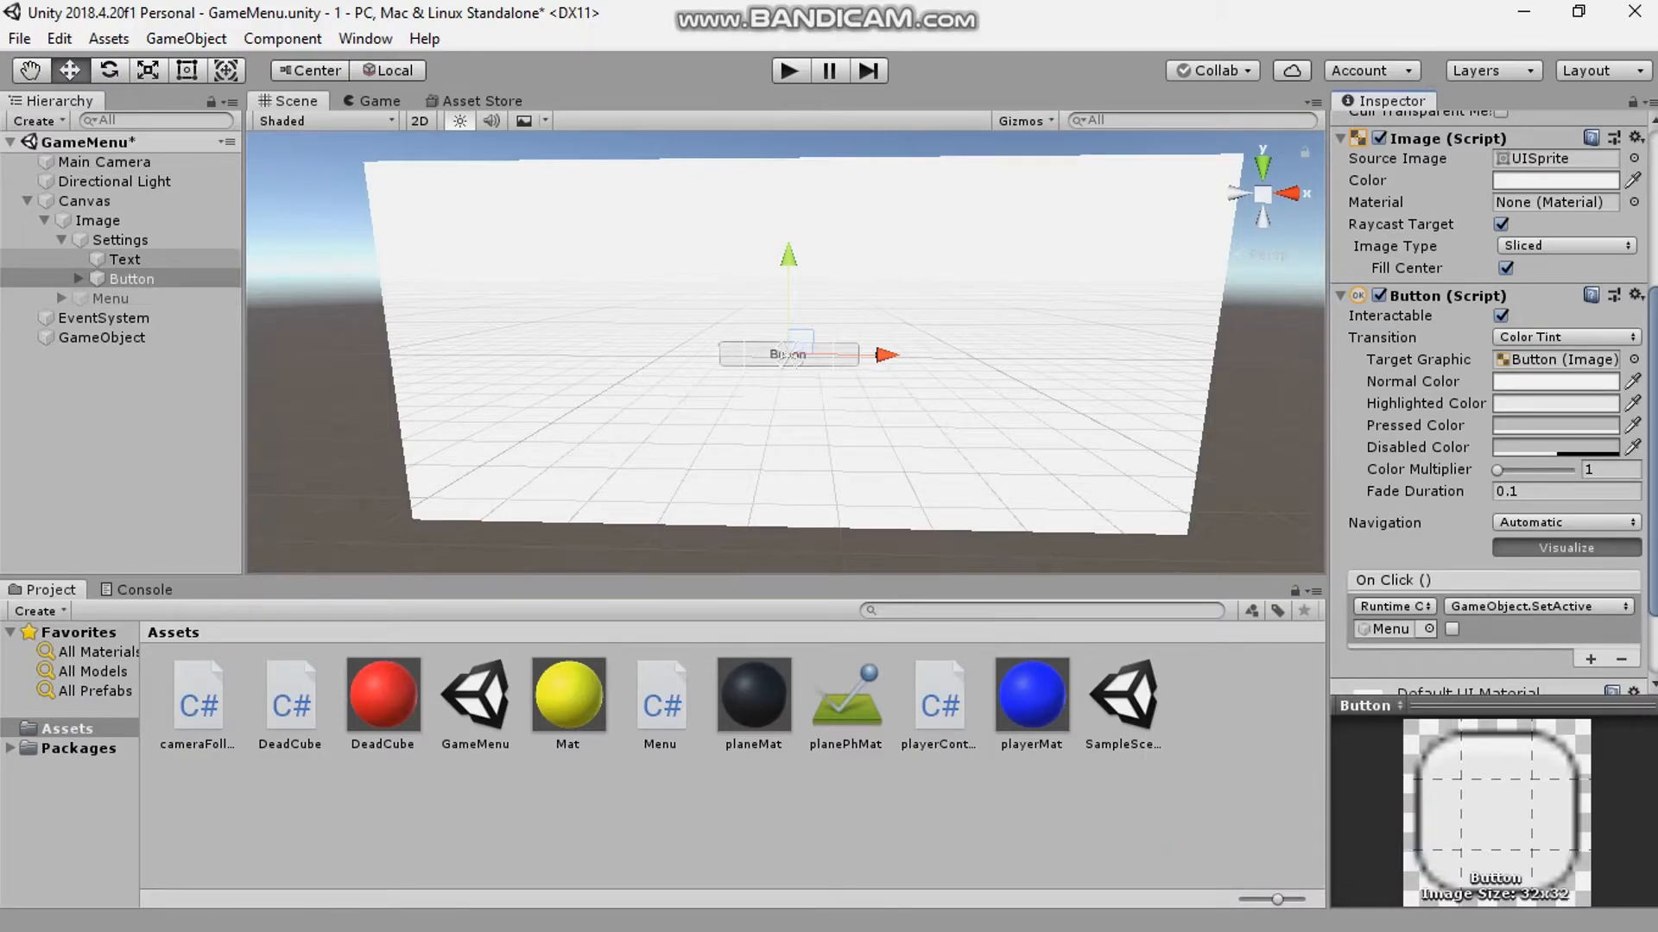
- Move the Settings button down to the lower-left corner of the white canvas image
{"action": "left_click", "coordinate": [131, 279]}
{"action": "left_click_drag", "start_coordinate": [788, 258], "coordinate": [788, 405]}
{"action": "left_click_drag", "start_coordinate": [885, 497], "coordinate": [591, 493]}
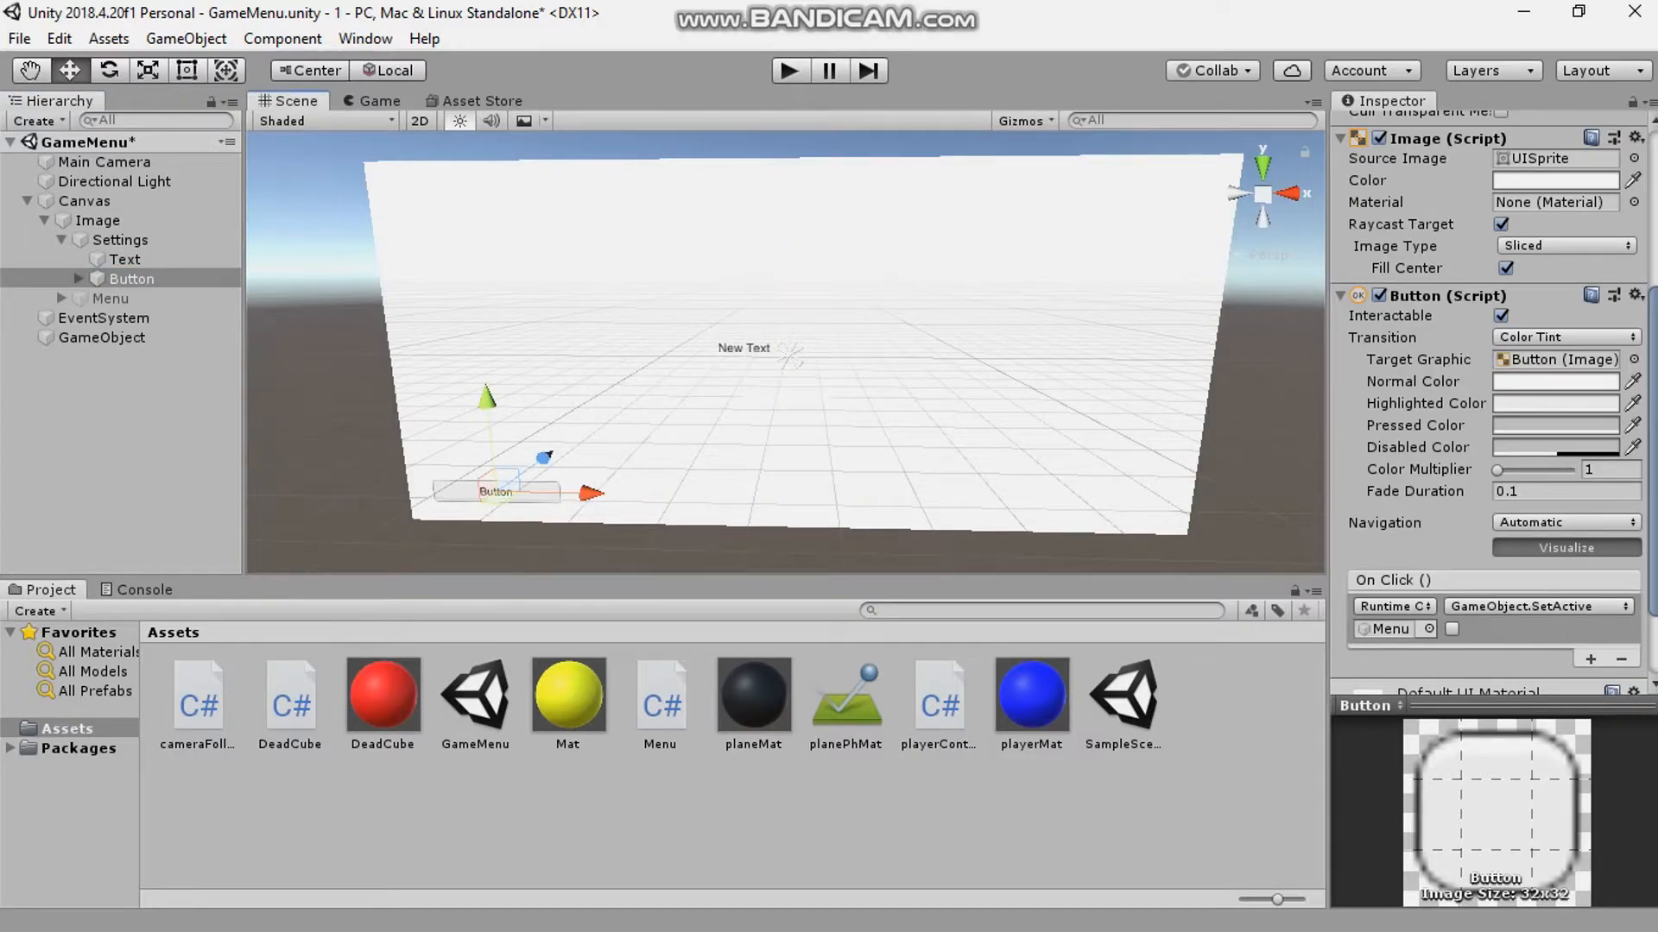
- Change the label text of the button in the Settings group to "BACK"
{"action": "left_click", "coordinate": [79, 279]}
{"action": "left_click", "coordinate": [142, 299]}
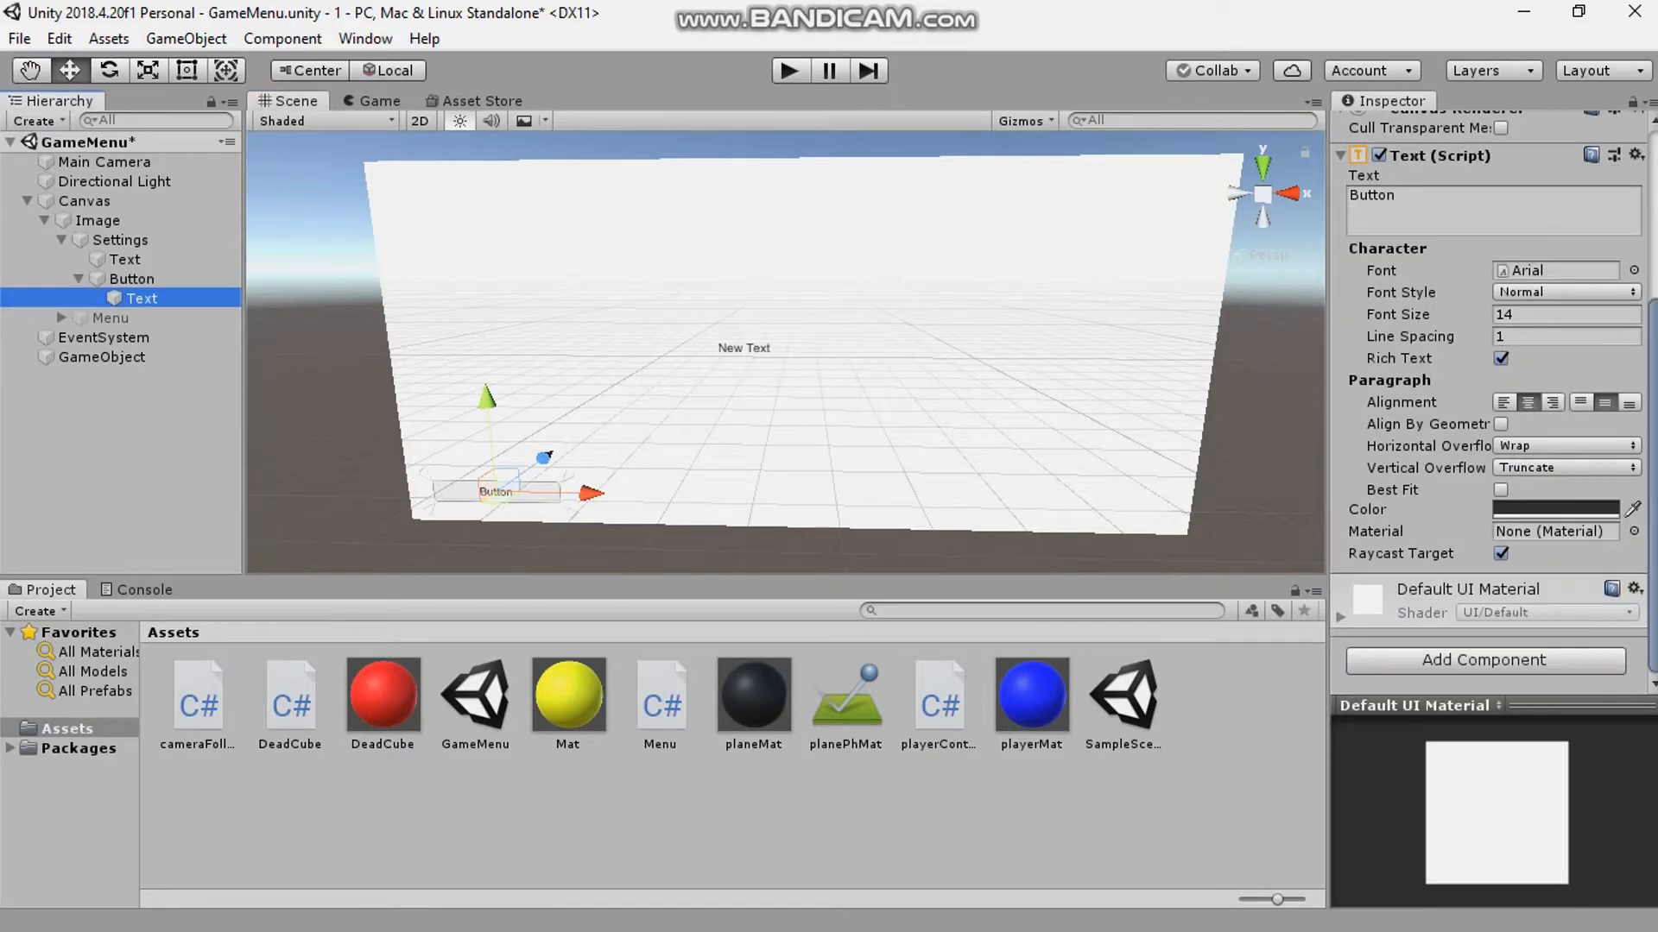
{"action": "scroll", "coordinate": [1493, 388], "scroll_direction": "up", "scroll_amount": 1}
{"action": "left_click_drag", "start_coordinate": [1397, 269], "coordinate": [1348, 269]}
{"action": "type", "text": "BACK"}
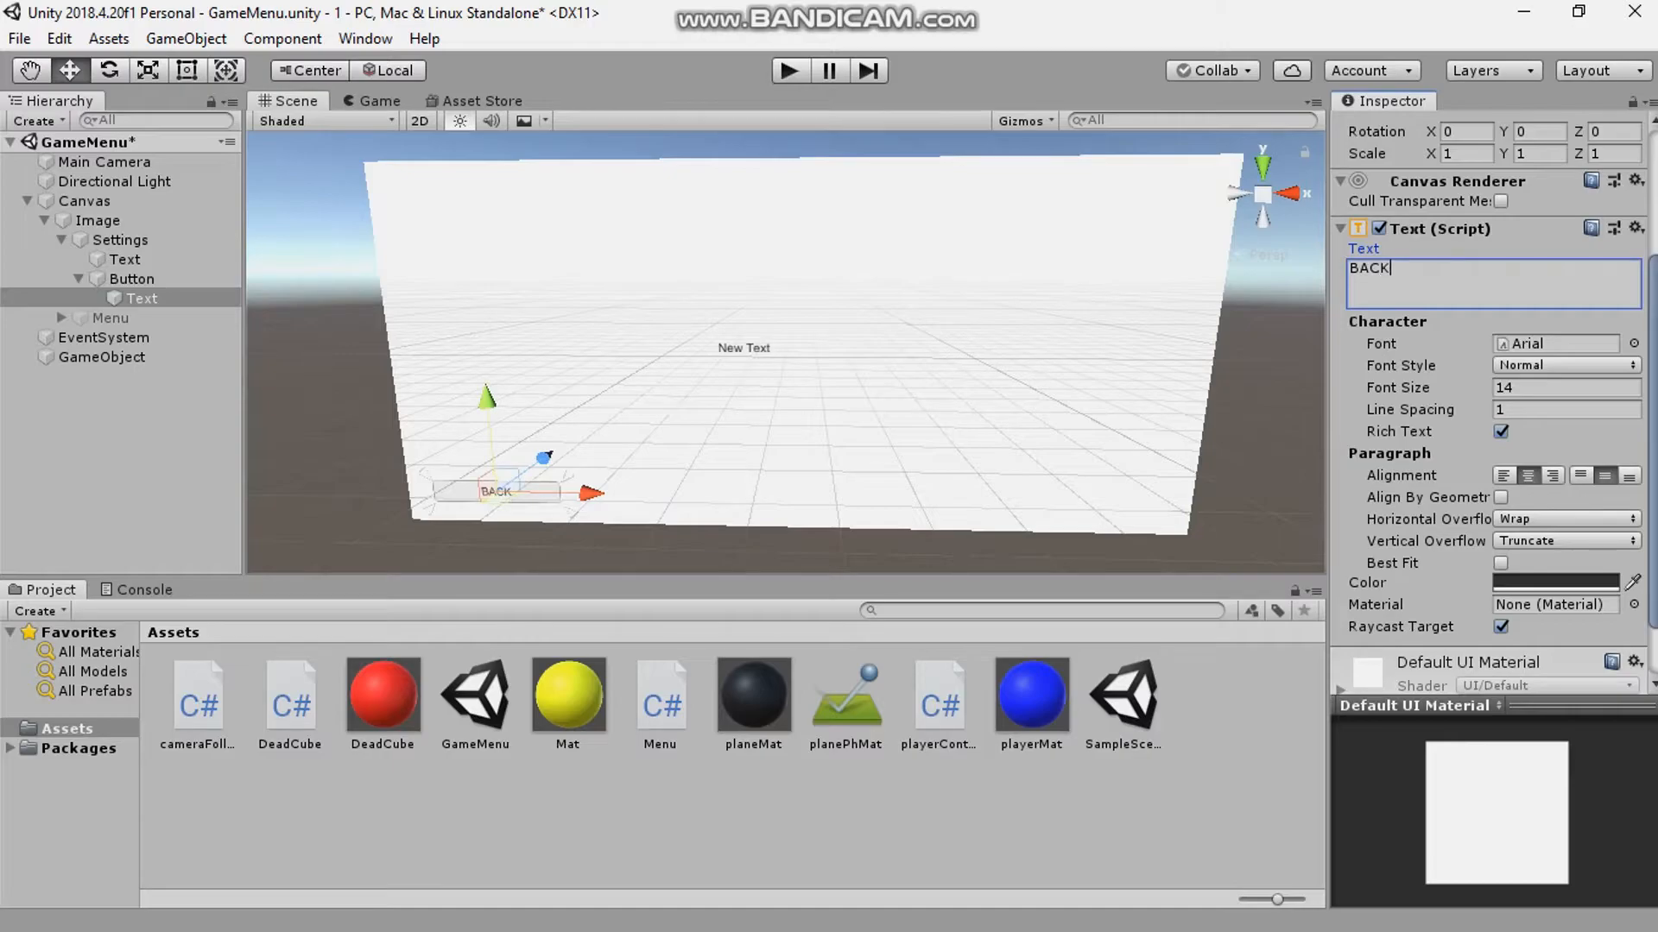
- Enlarge the BACK label's font and resize its button to 139.72 wide by 37.4 high
{"action": "scroll", "coordinate": [1494, 402], "scroll_direction": "up", "scroll_amount": 1}
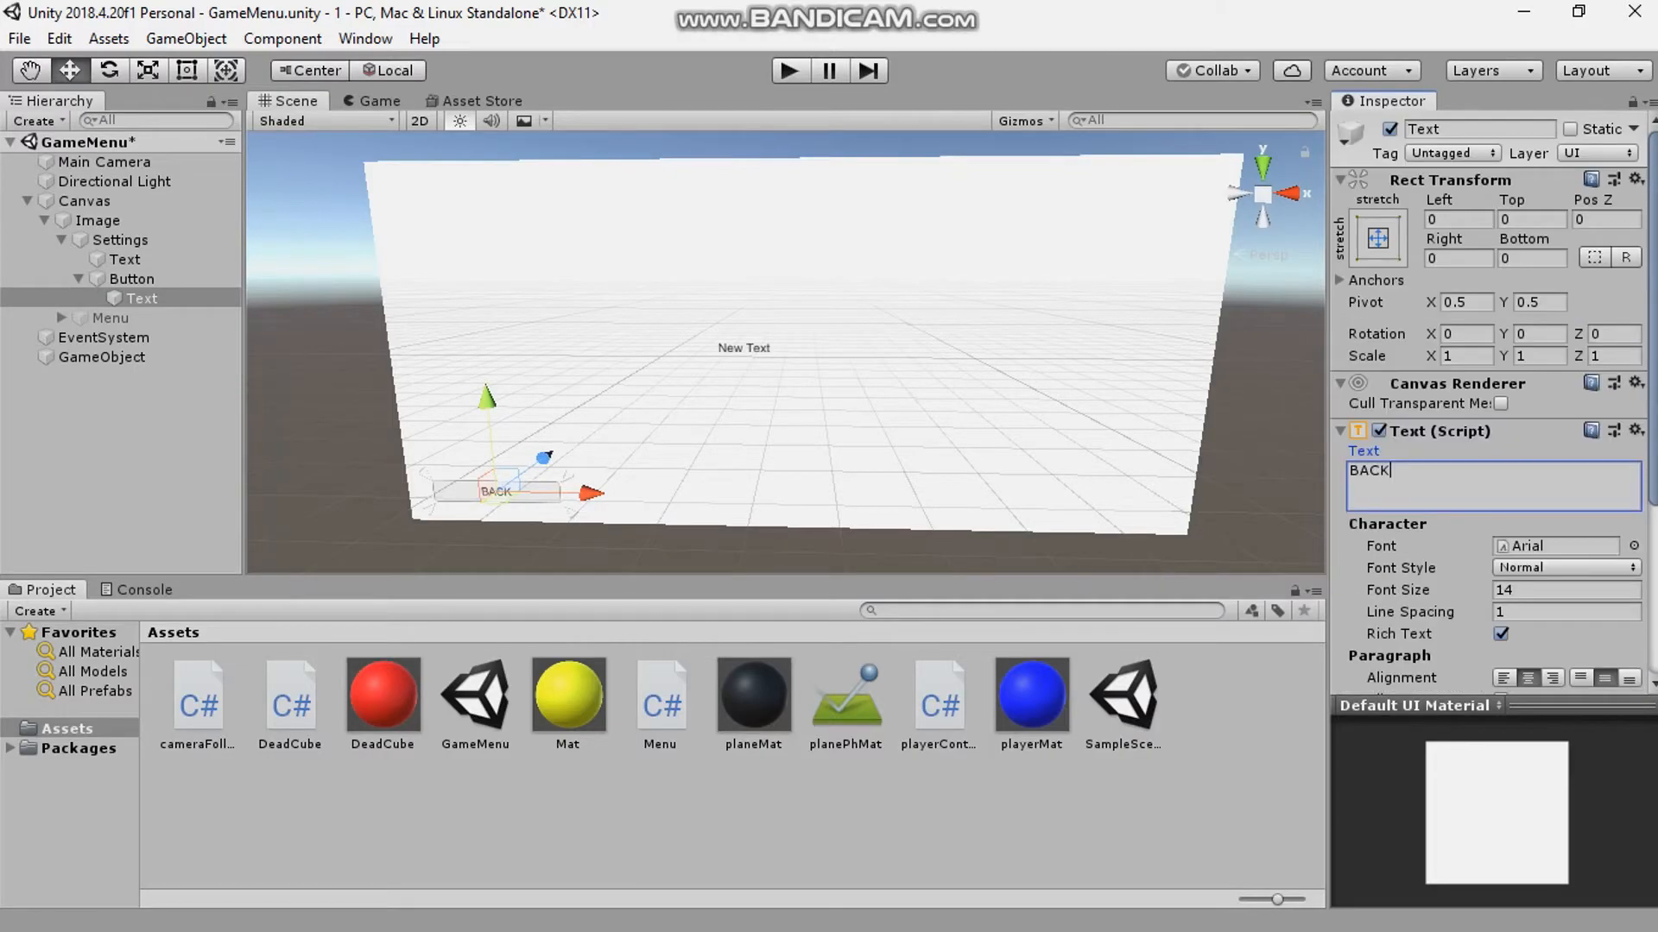
{"action": "left_click_drag", "start_coordinate": [1397, 444], "coordinate": [1409, 443]}
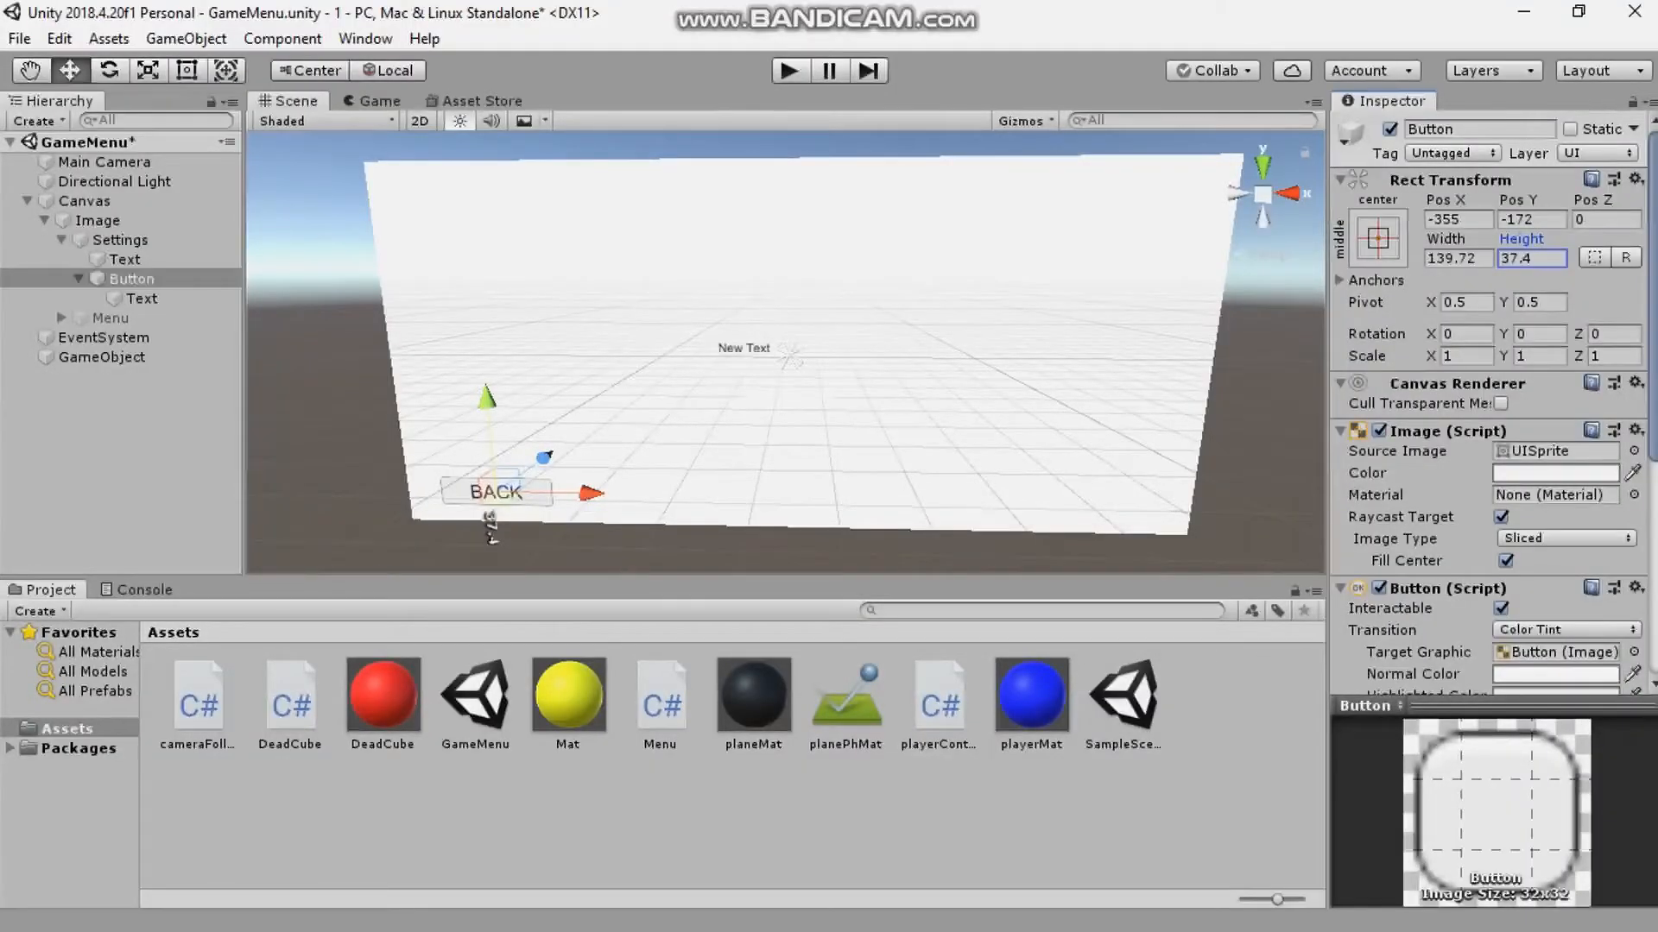
{"action": "left_click", "coordinate": [553, 550]}
{"action": "left_click", "coordinate": [537, 494]}
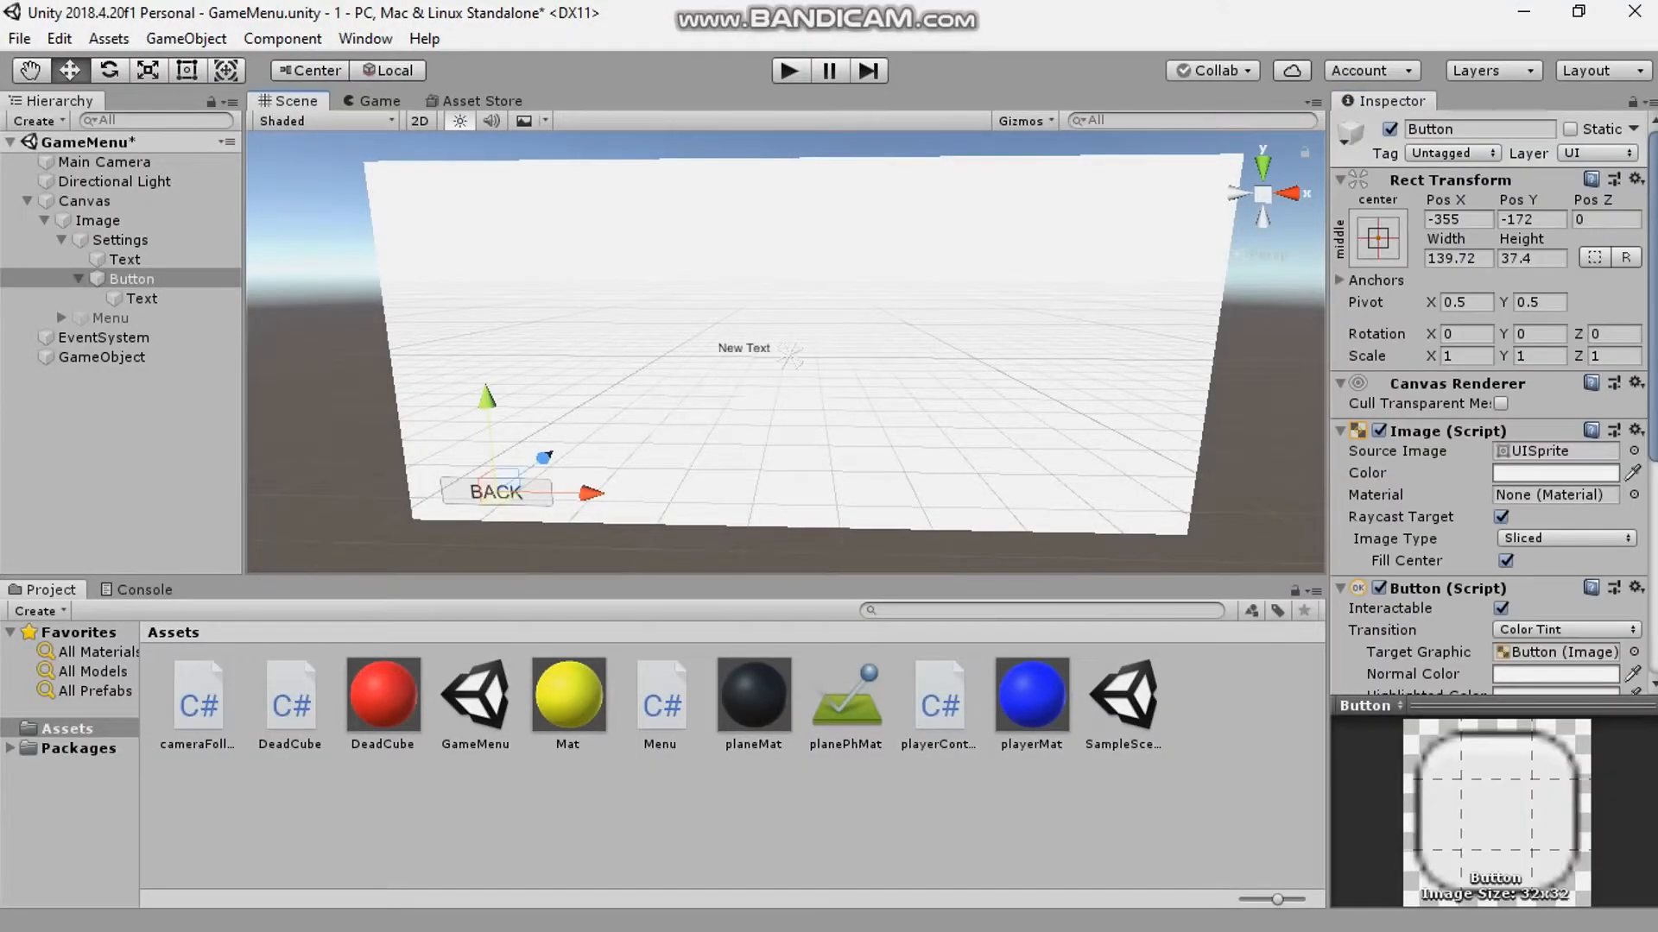
- Run the scene, try the BACK button, and stop play mode
{"action": "left_click", "coordinate": [789, 71]}
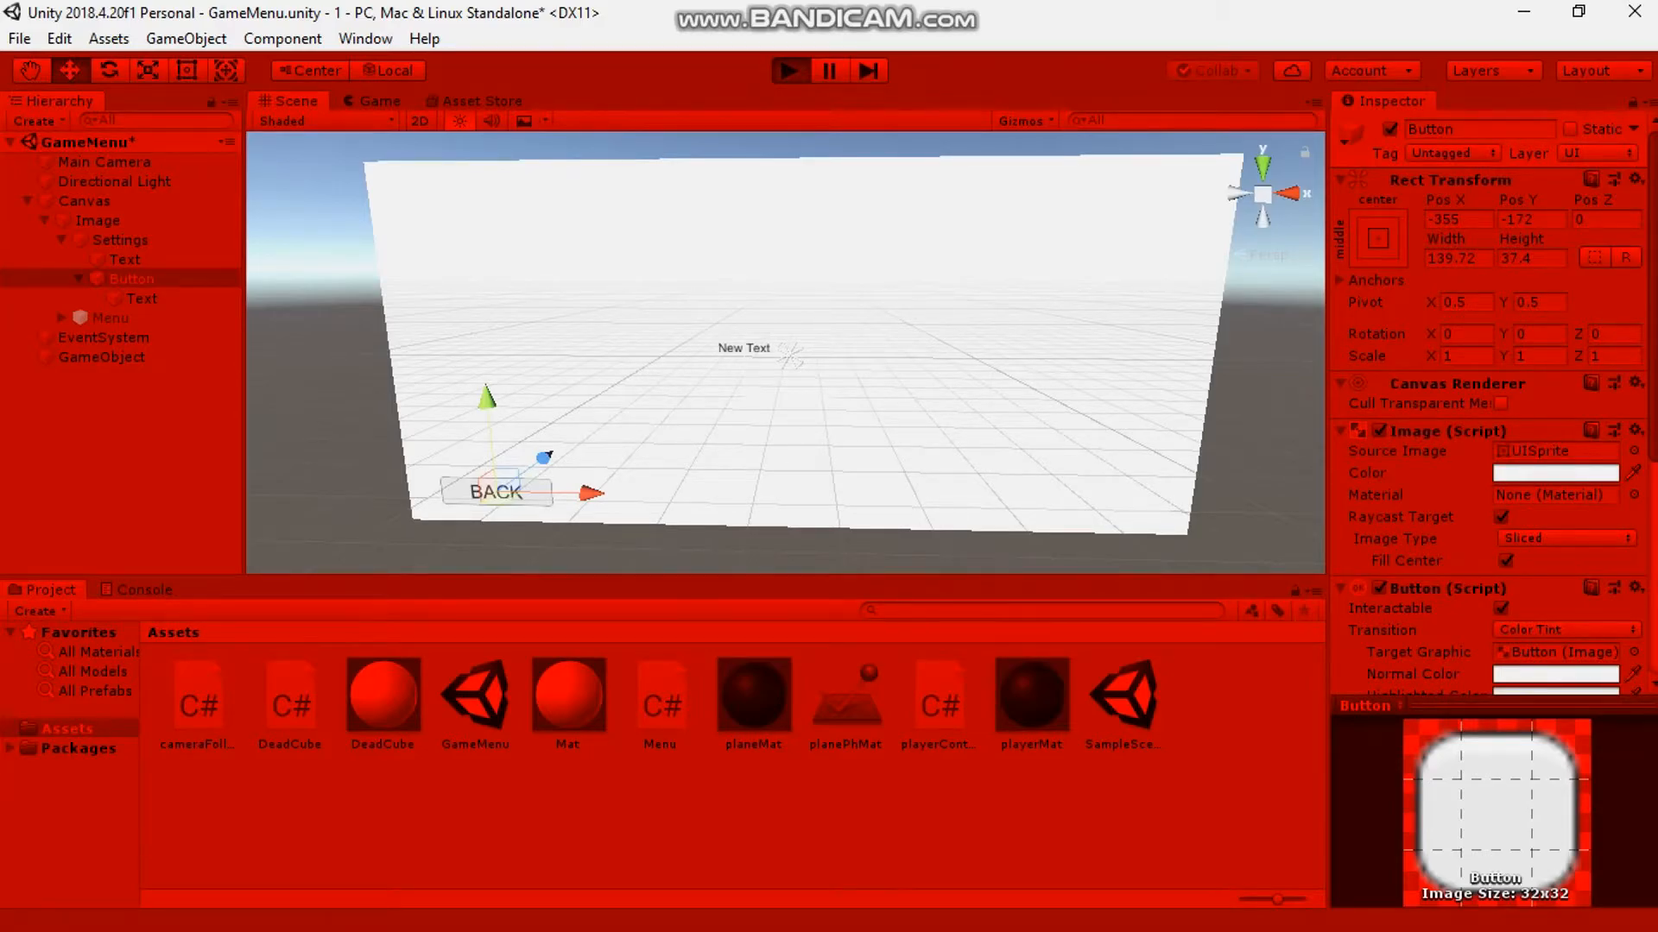
{"action": "left_click", "coordinate": [352, 562]}
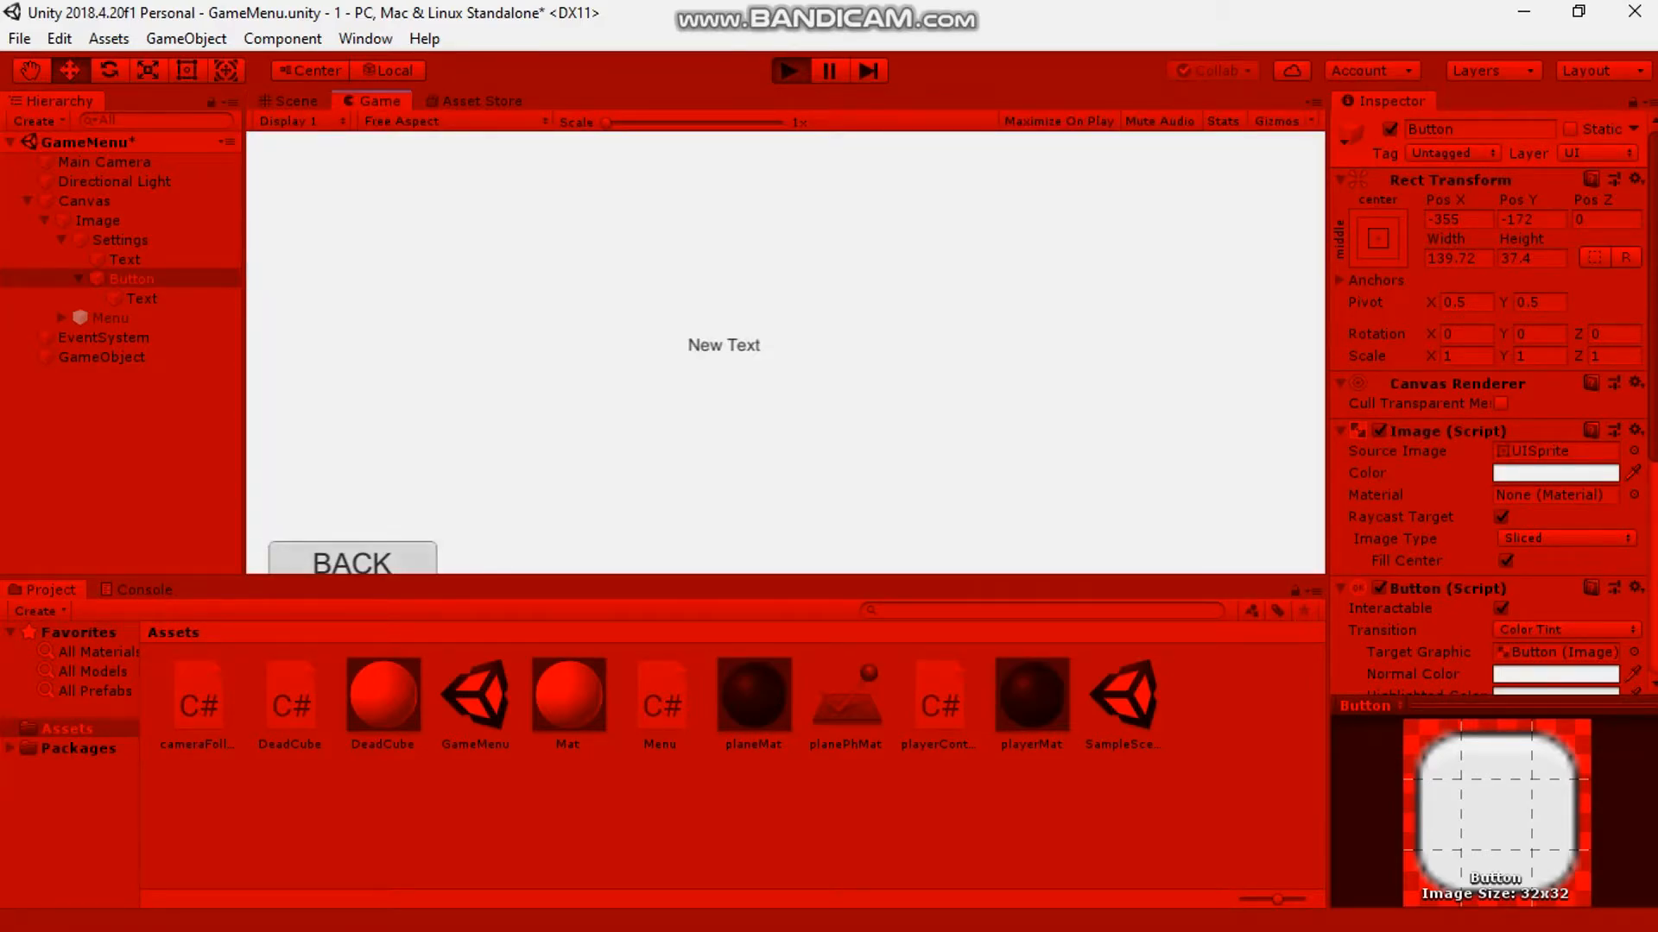
{"action": "left_click", "coordinate": [789, 71]}
- Enable the SetActive value for Menu in the BACK button's On Click entry and test the button in play mode
{"action": "scroll", "coordinate": [1489, 432], "scroll_direction": "down", "scroll_amount": 8}
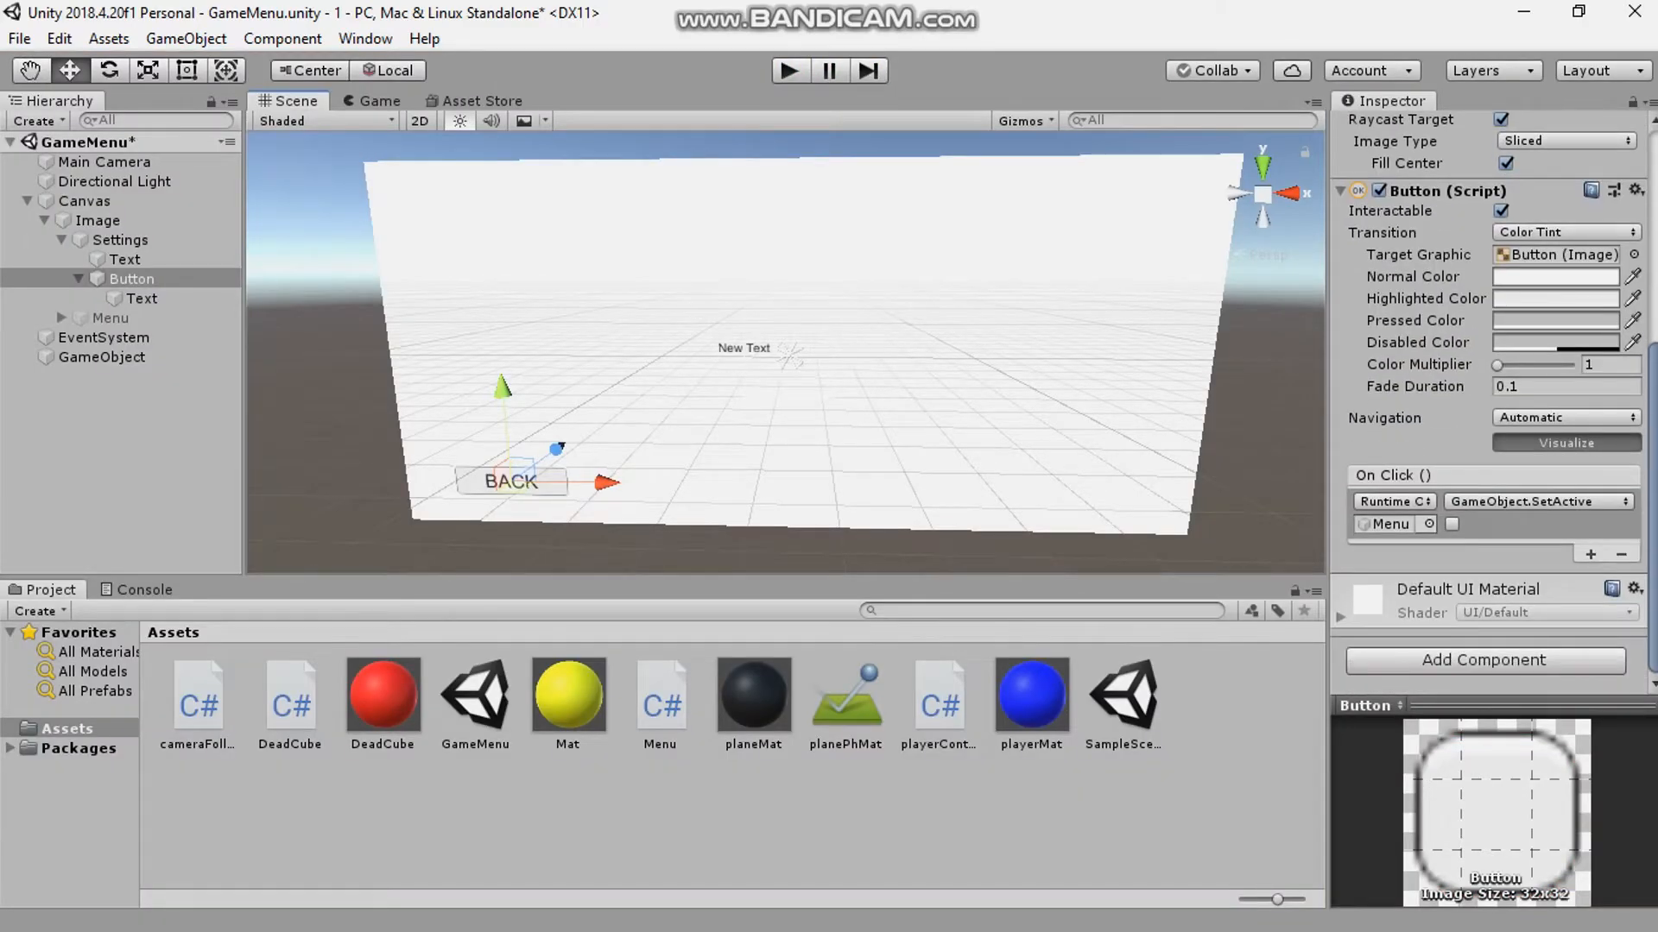
{"action": "left_click", "coordinate": [1452, 525]}
{"action": "left_click", "coordinate": [789, 71]}
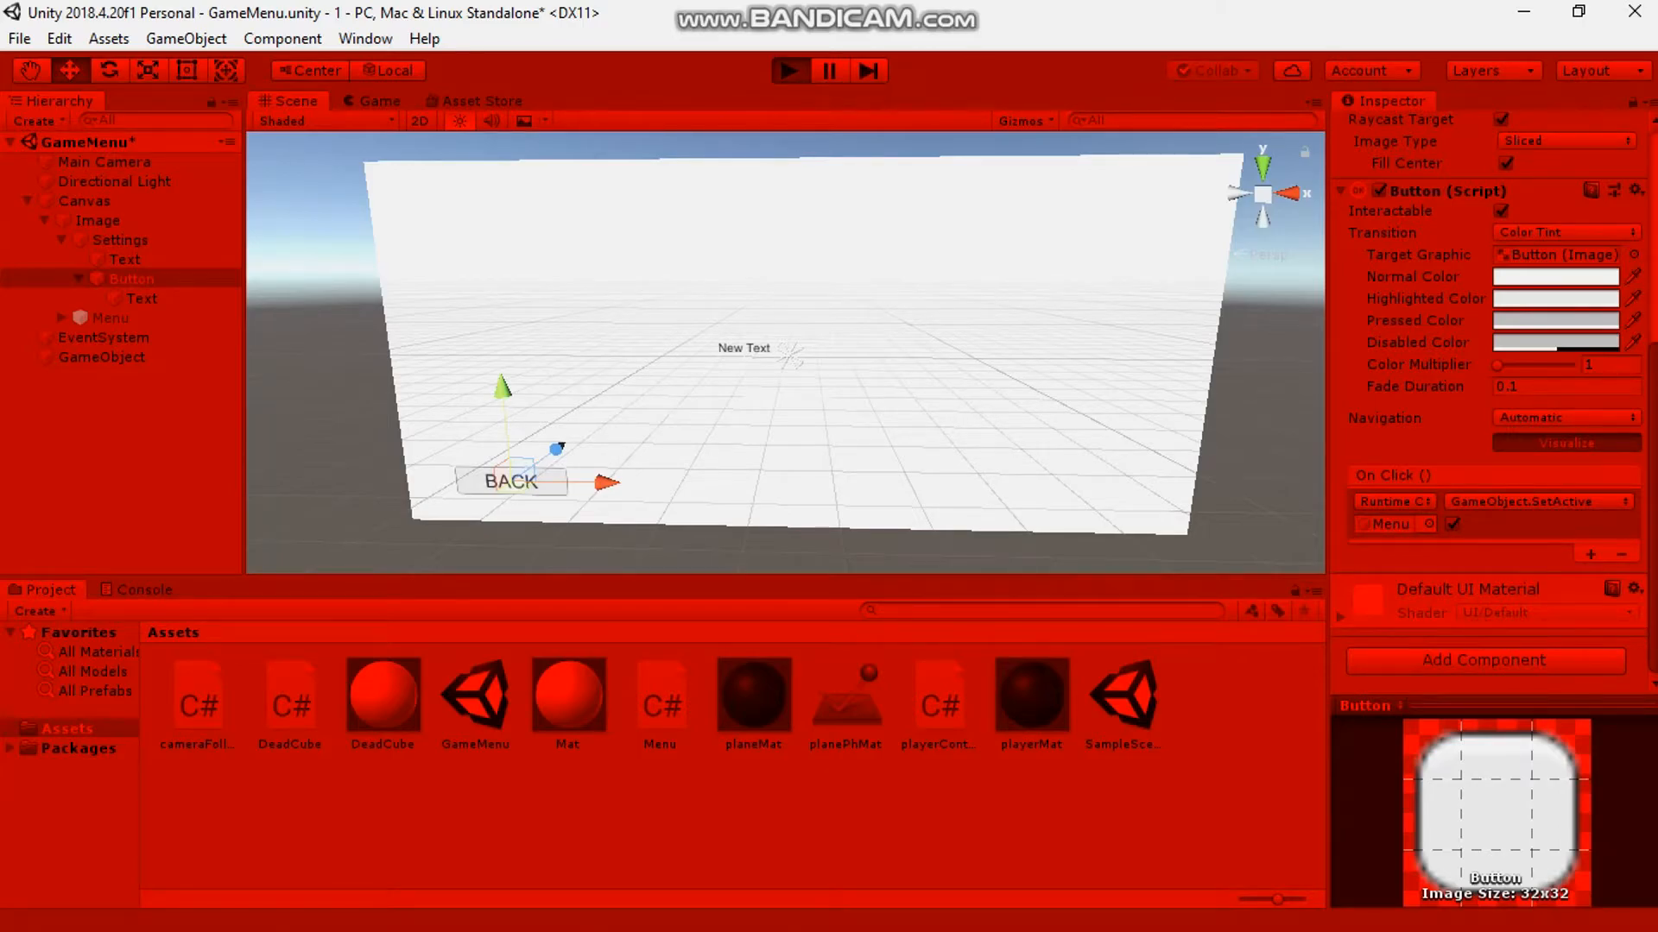
{"action": "left_click", "coordinate": [377, 546]}
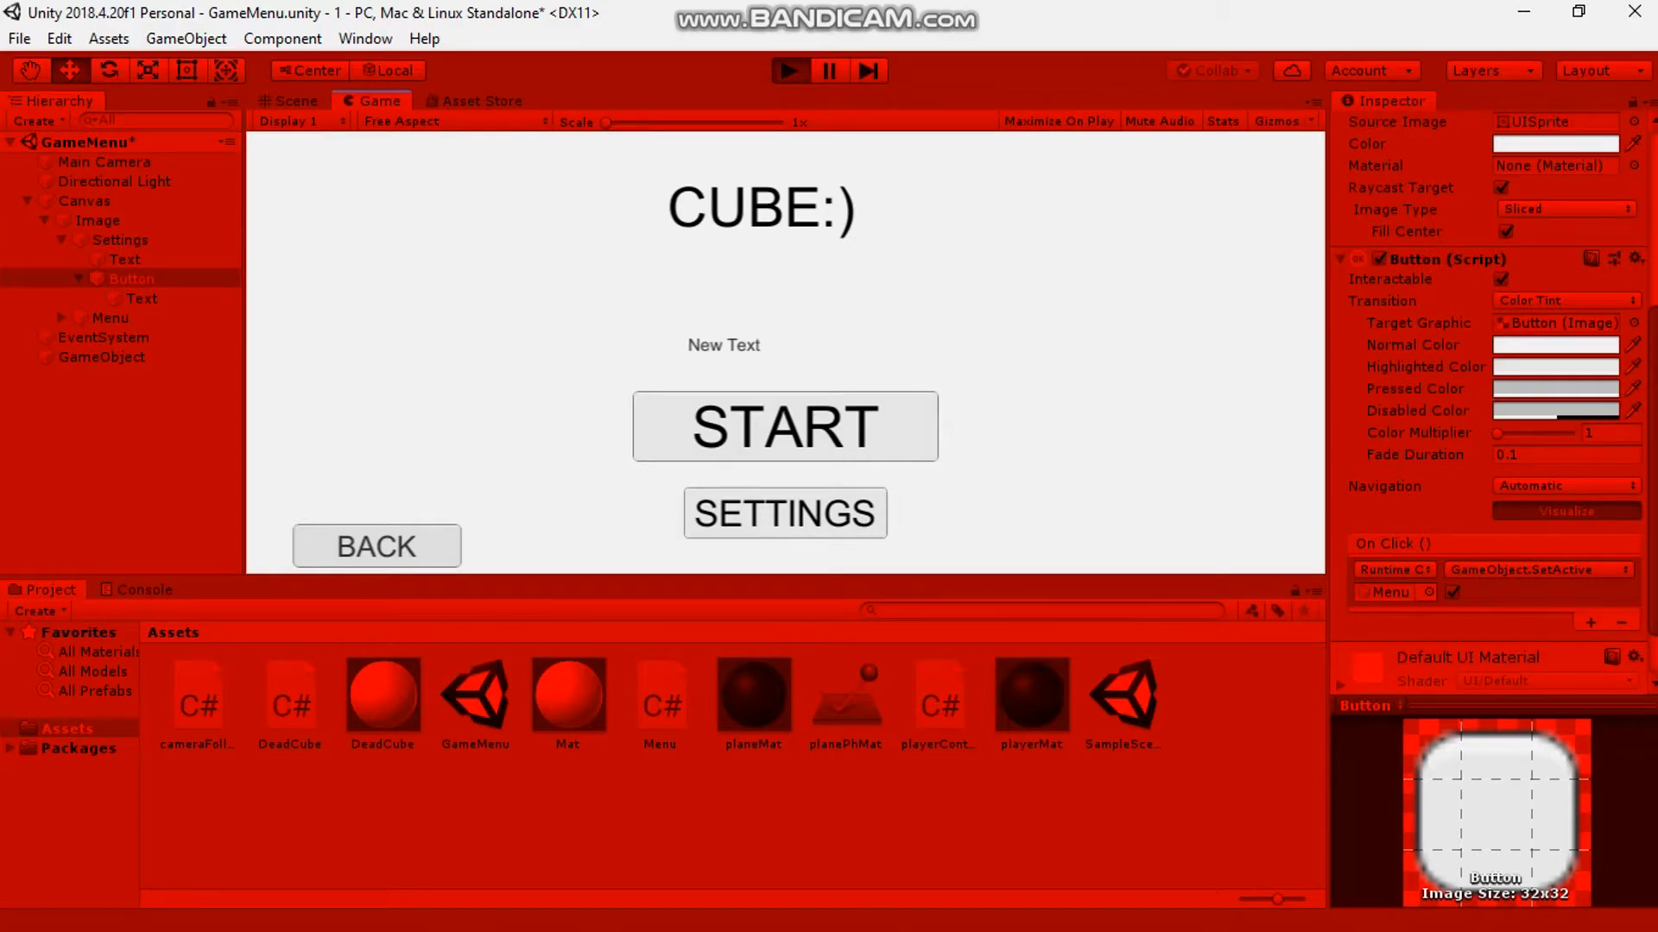
{"action": "key", "text": "ctrl+p"}
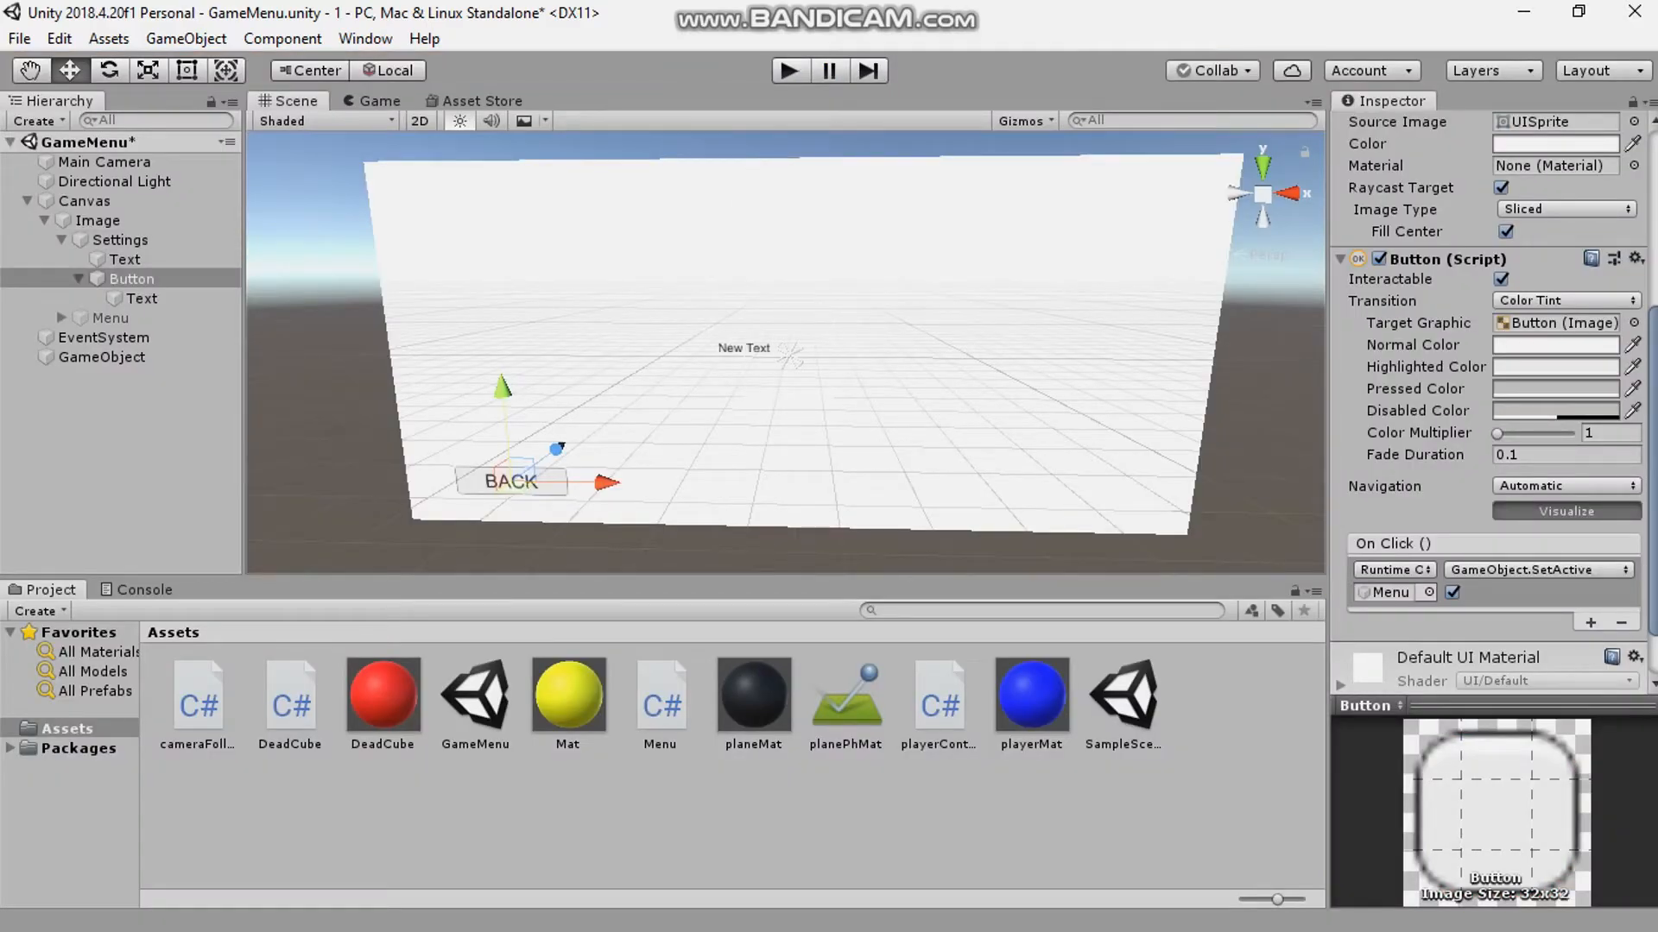
- Add a second On Click entry to the BACK button that calls GameObject.SetActive on Settings with the value unchecked
{"action": "left_click", "coordinate": [79, 279]}
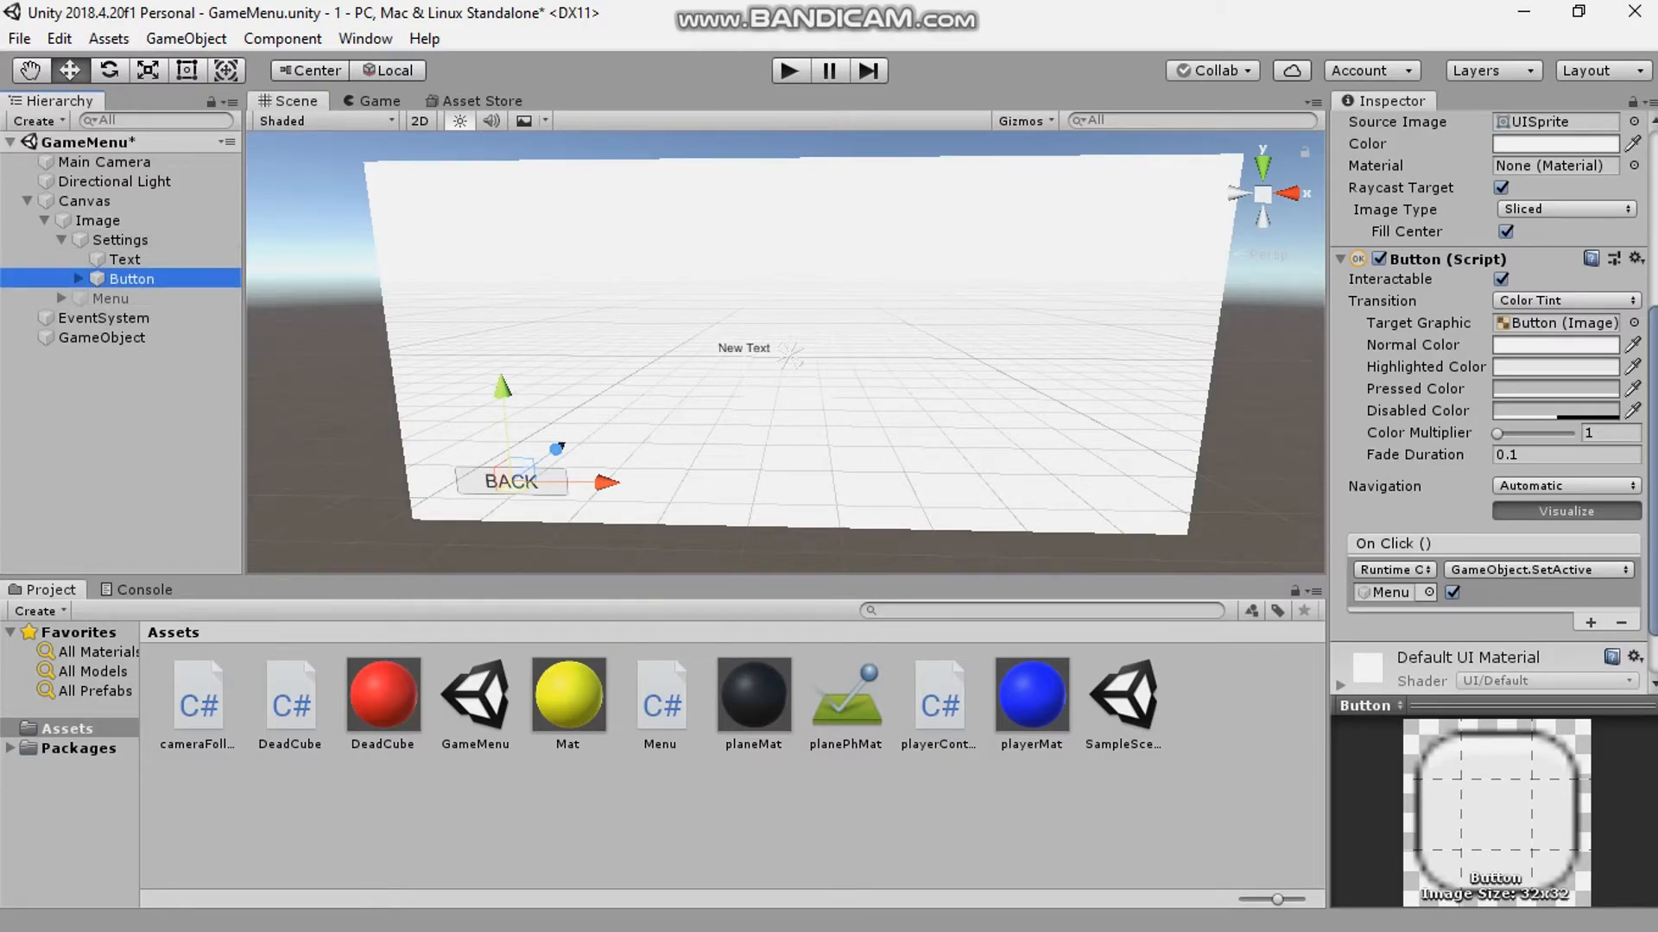
{"action": "scroll", "coordinate": [1493, 405], "scroll_direction": "down", "scroll_amount": 2}
{"action": "left_click", "coordinate": [1591, 553]}
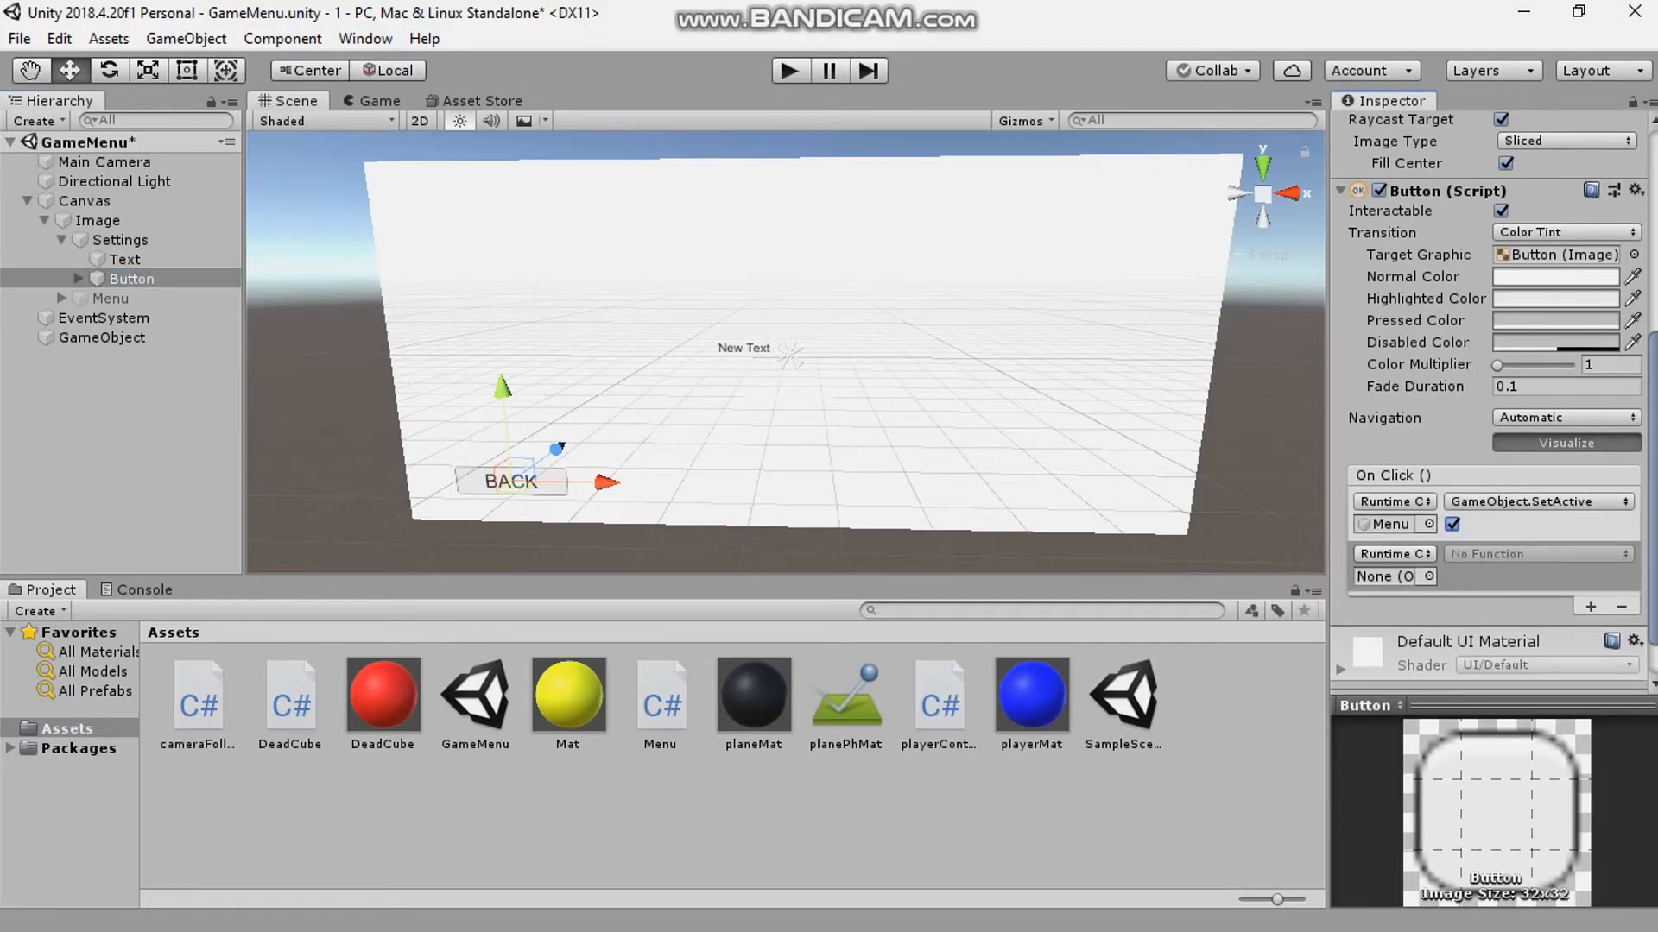
{"action": "left_click_drag", "start_coordinate": [120, 240], "coordinate": [1385, 576]}
{"action": "left_click", "coordinate": [1539, 553]}
{"action": "mouse_move", "coordinate": [1517, 599]}
{"action": "left_click", "coordinate": [1236, 804]}
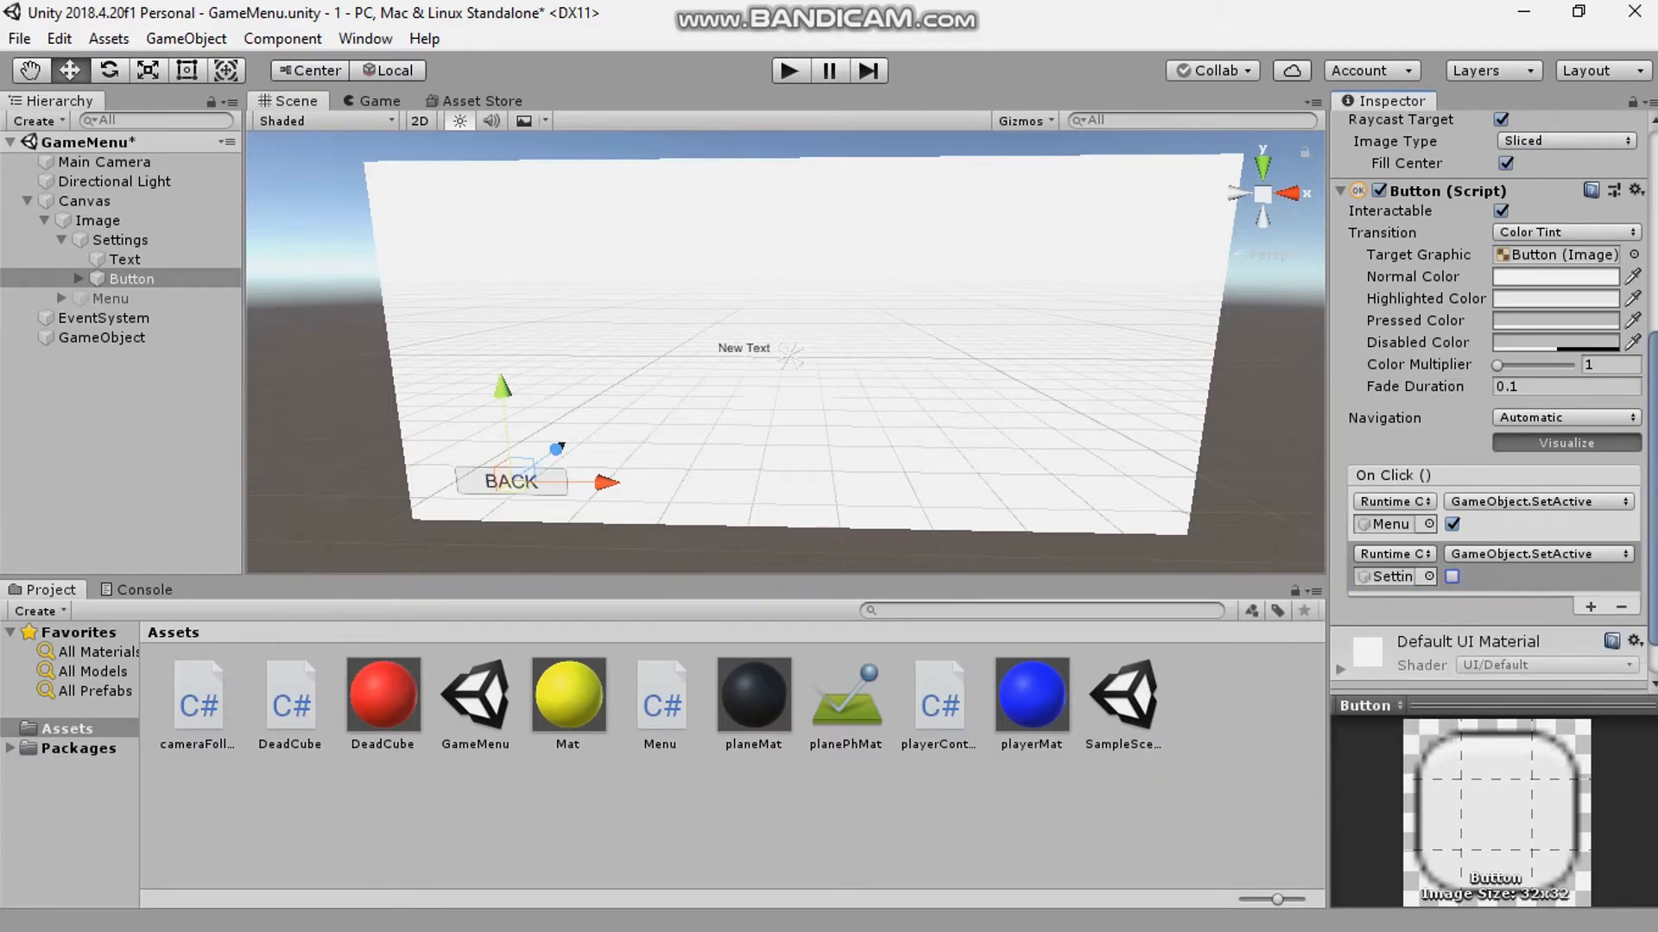
- Test the BACK and SETTINGS buttons in play mode, then stop the game
{"action": "key", "text": "ctrl+p"}
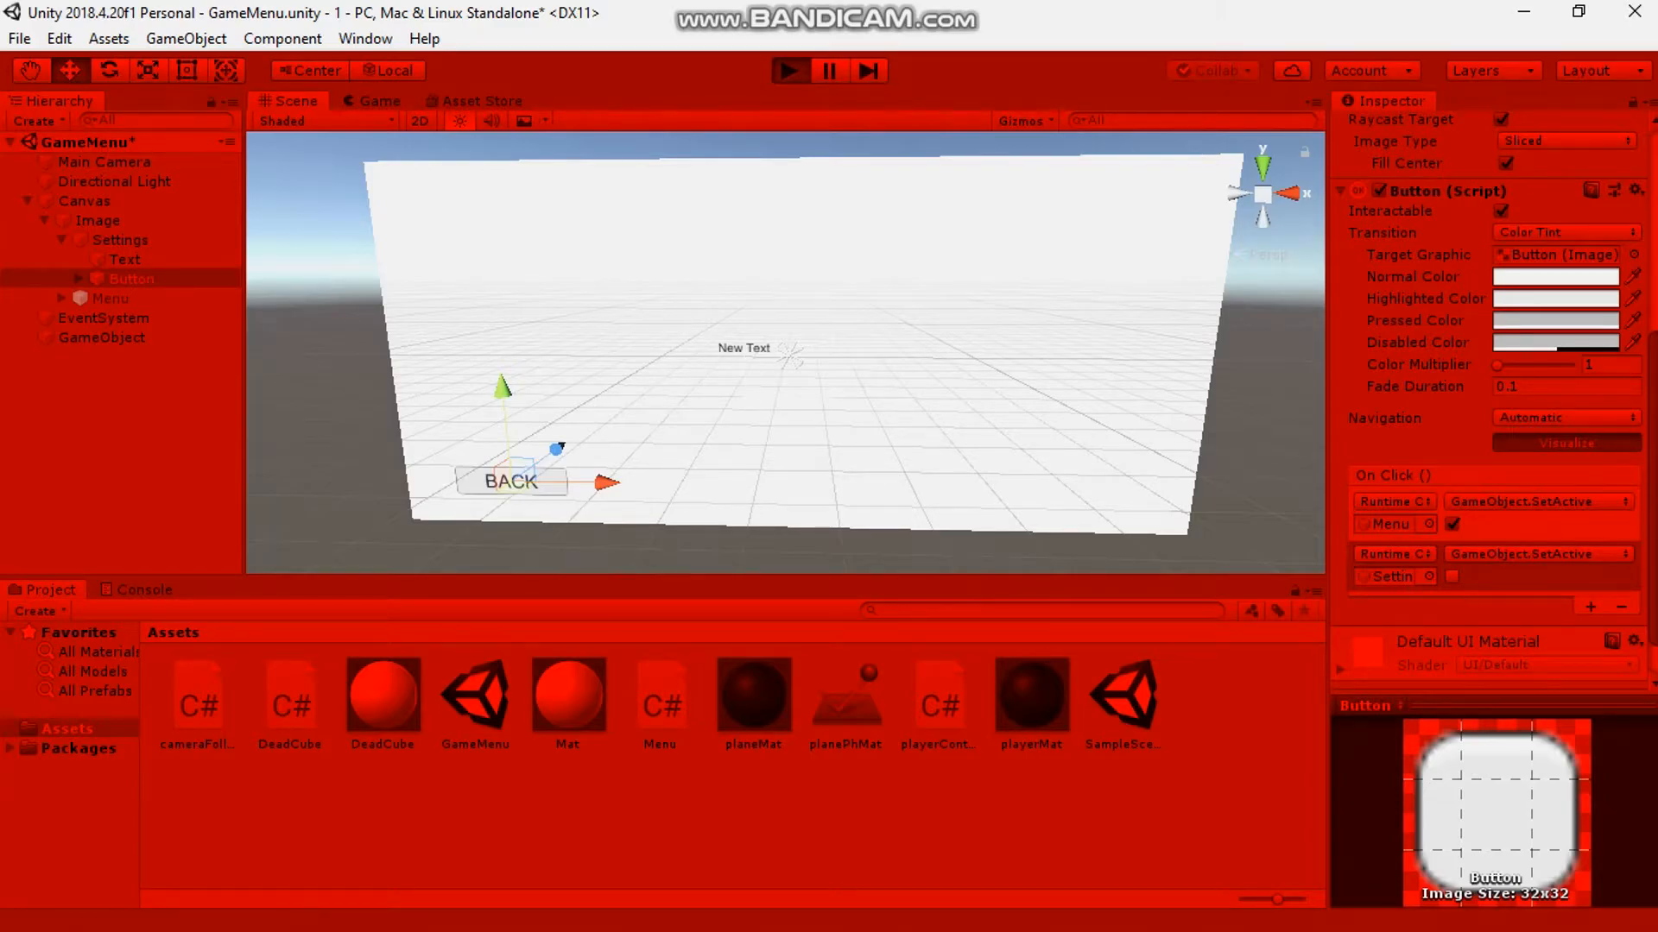
{"action": "left_click", "coordinate": [378, 546]}
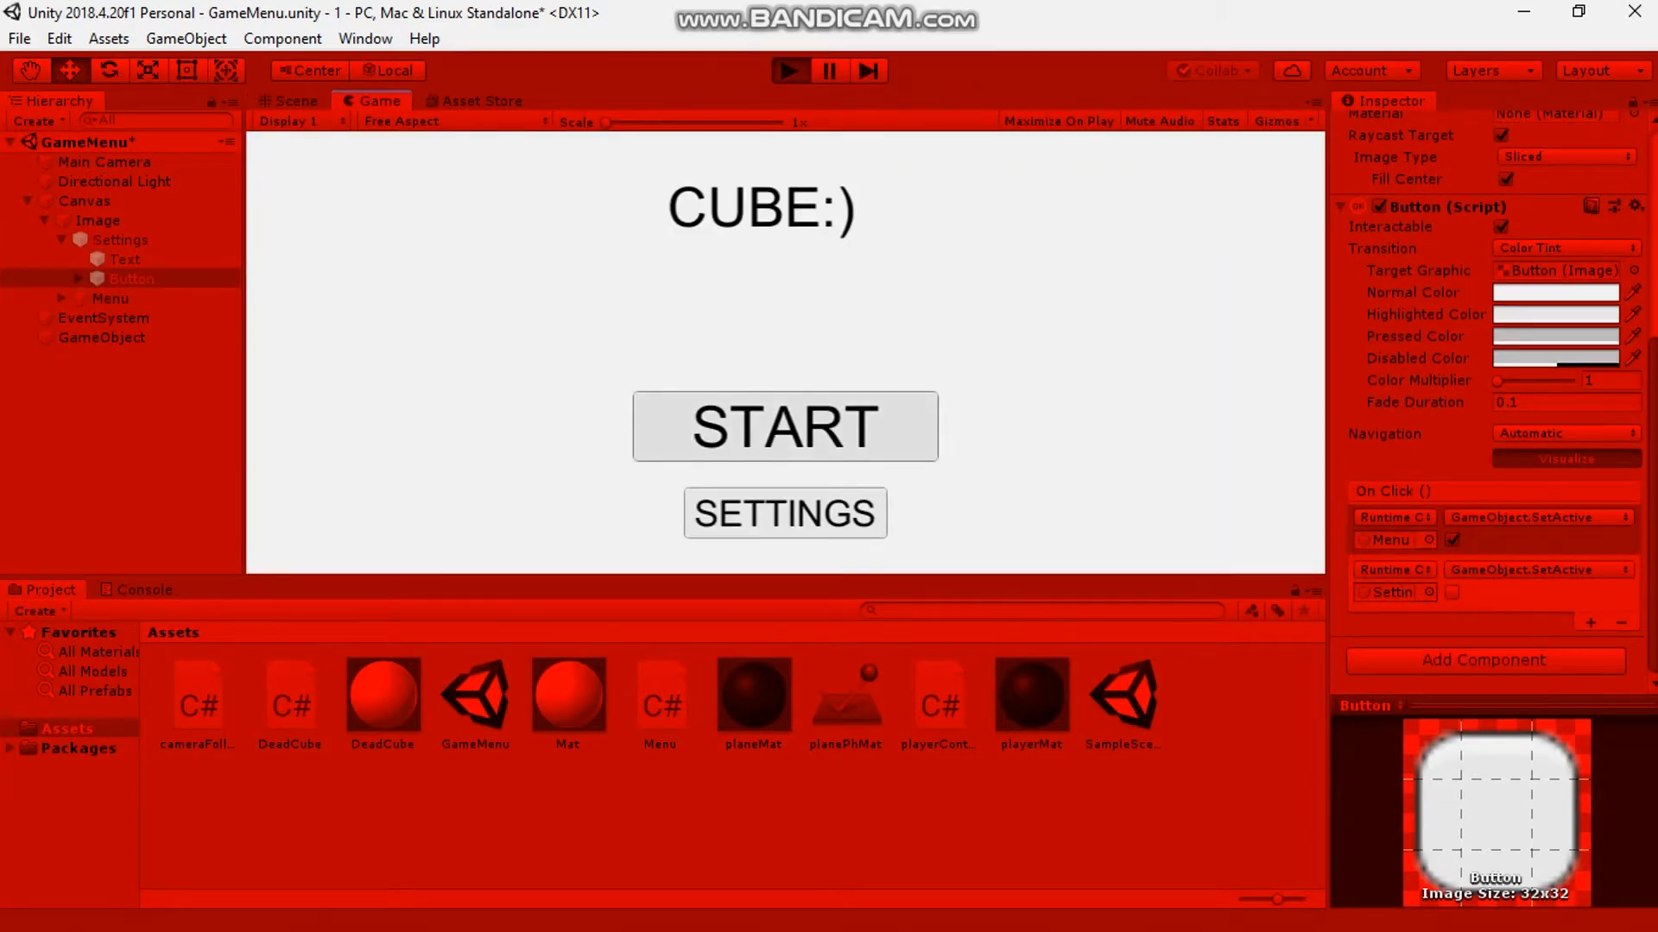
{"action": "left_click", "coordinate": [786, 515]}
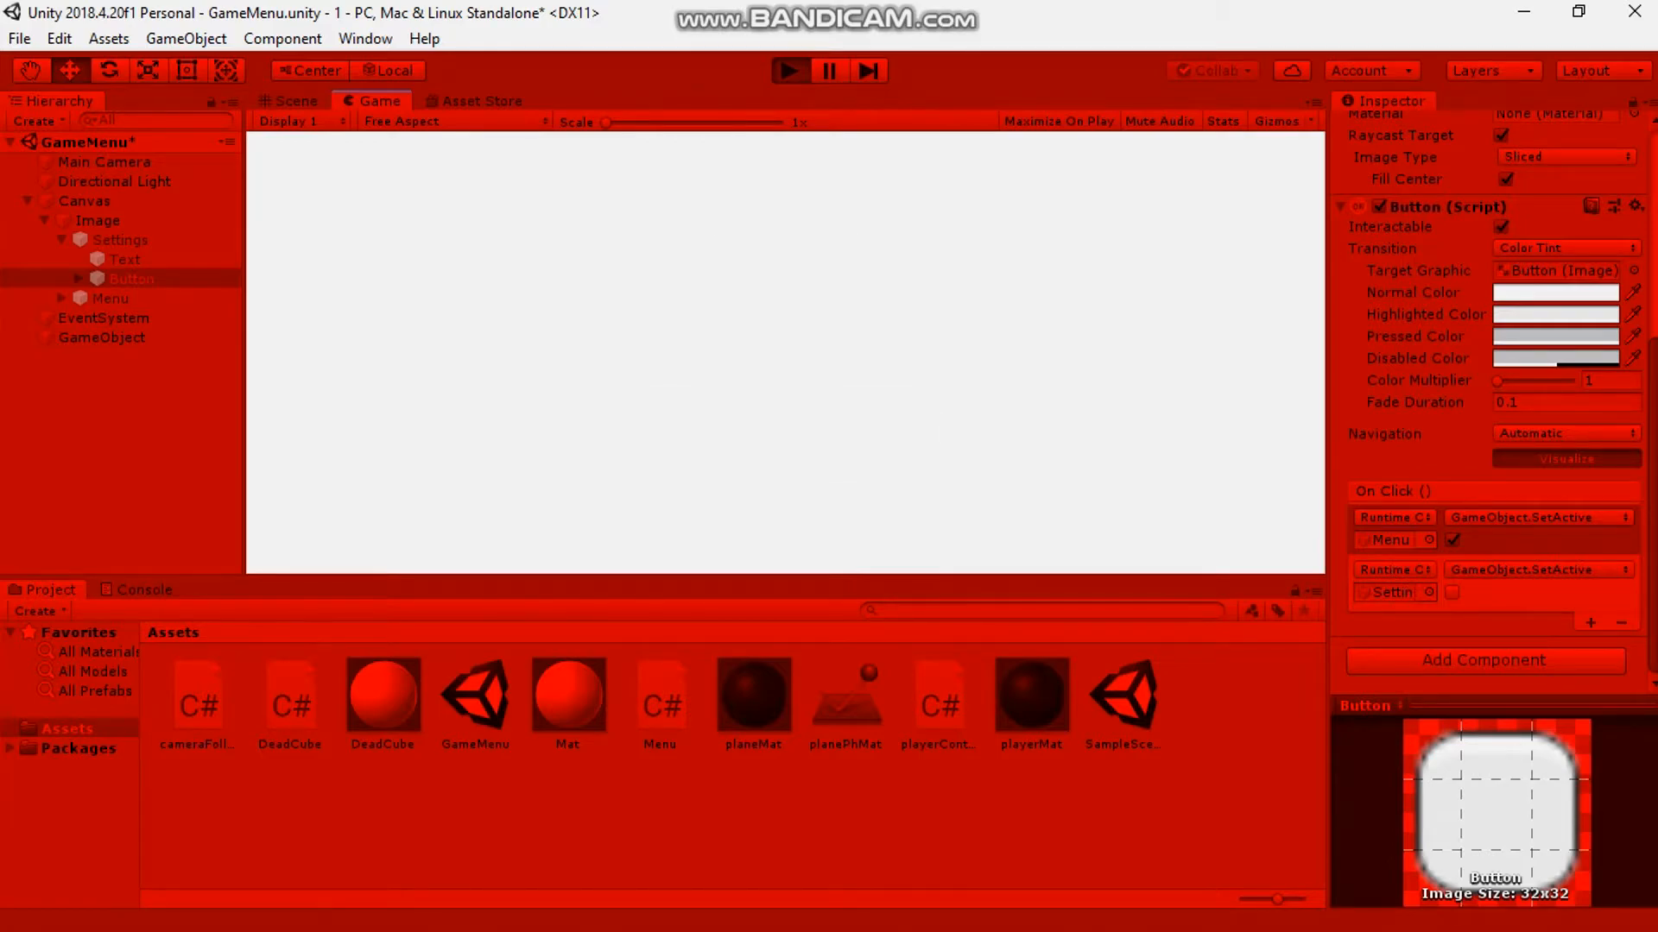
{"action": "left_click", "coordinate": [789, 71]}
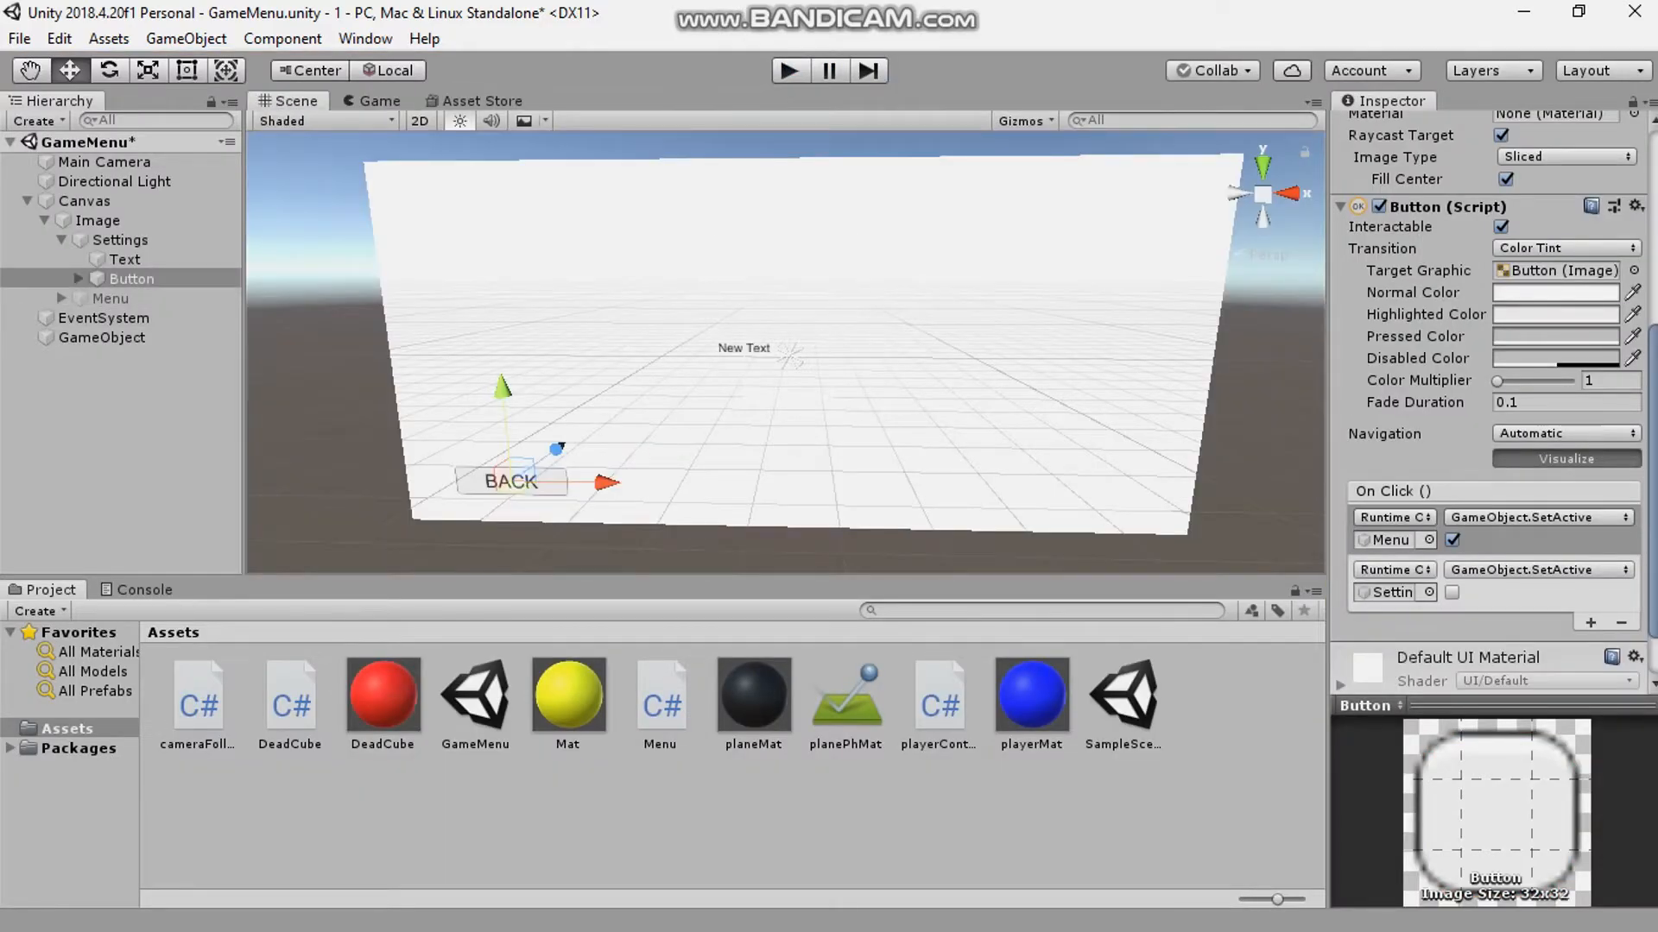
- Add an On Click entry to the Menu group's Button (1) that calls GameObject.SetActive on Settings with the value checked
{"action": "left_click", "coordinate": [110, 299]}
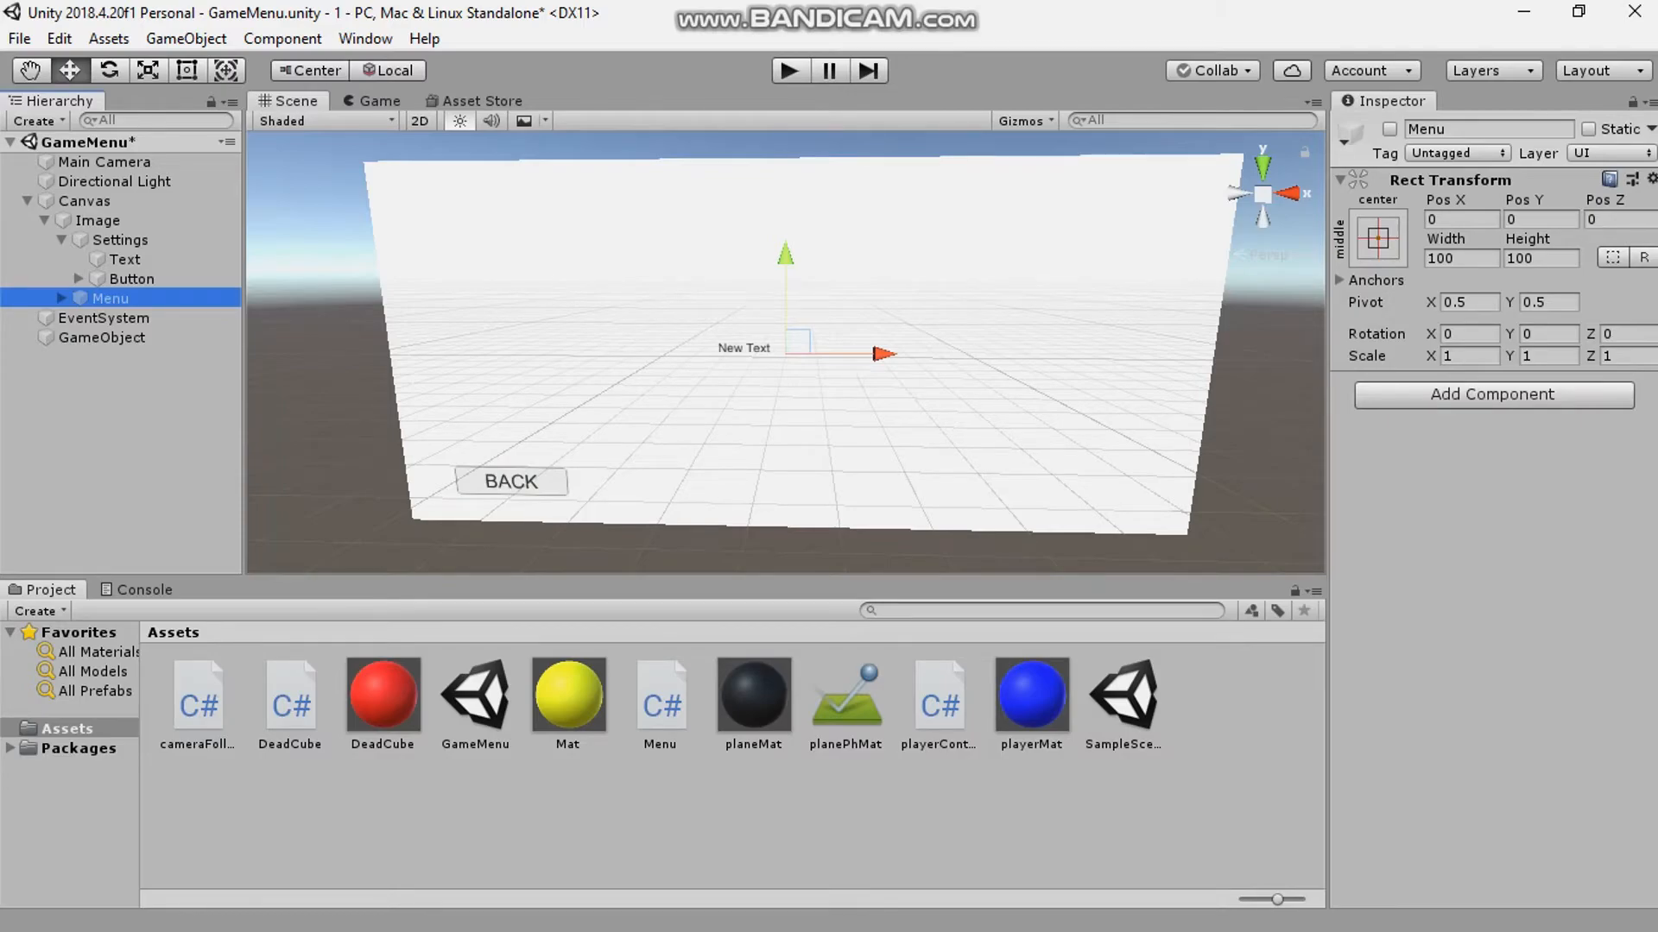
{"action": "left_click", "coordinate": [62, 299]}
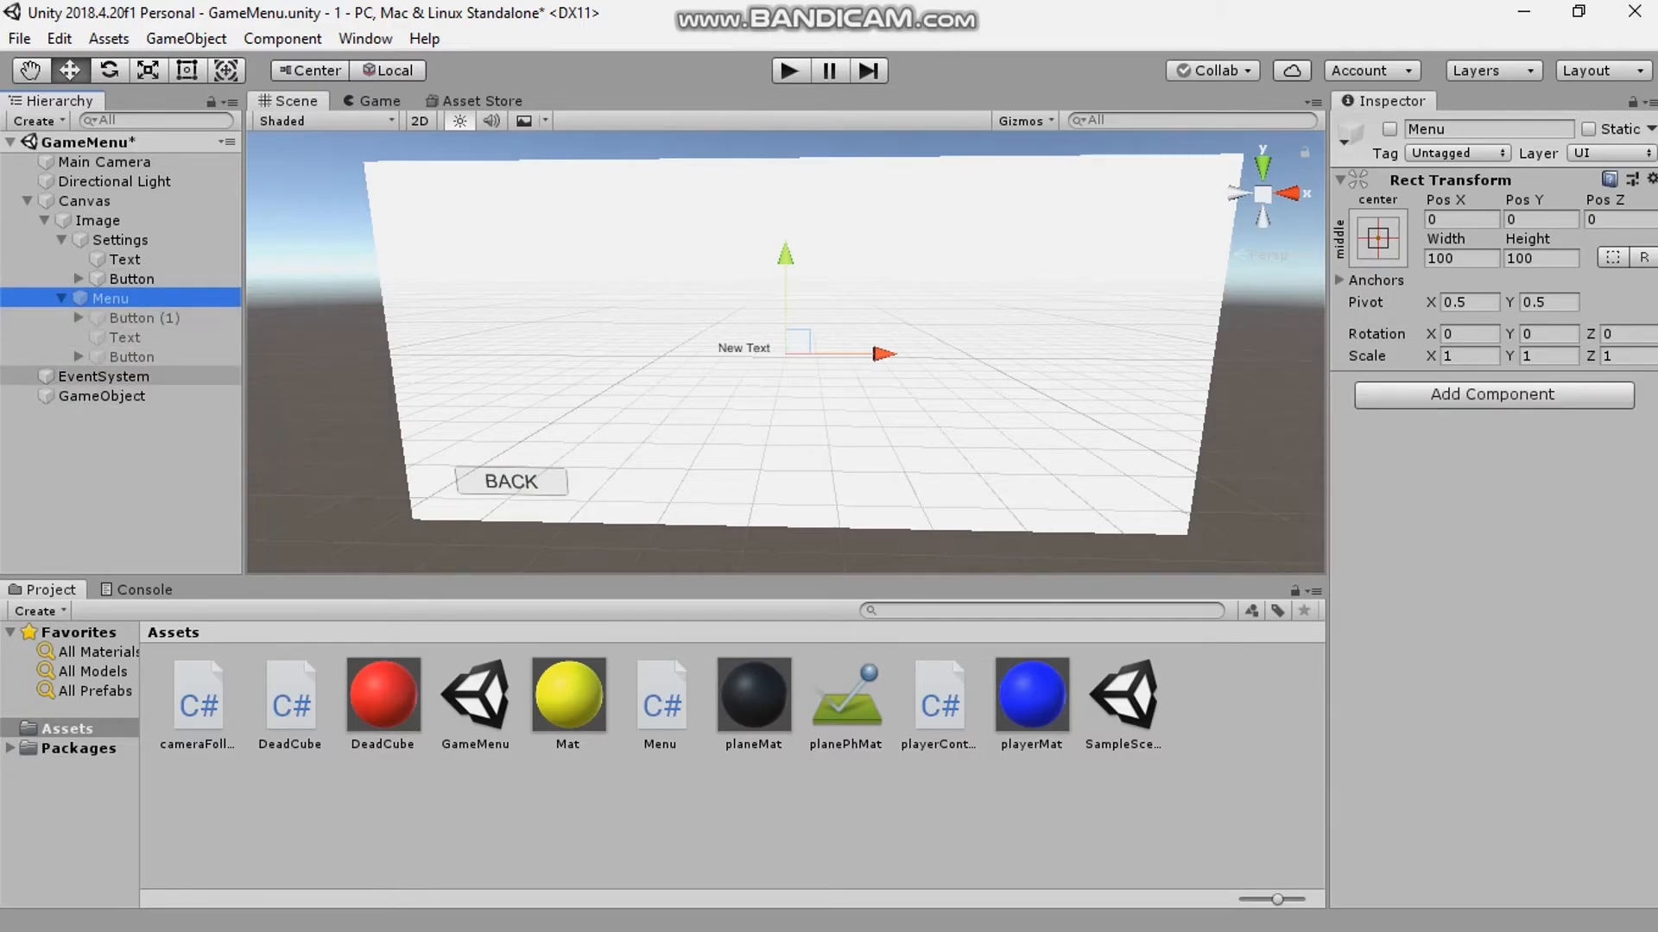
{"action": "left_click", "coordinate": [131, 356]}
{"action": "left_click", "coordinate": [144, 319]}
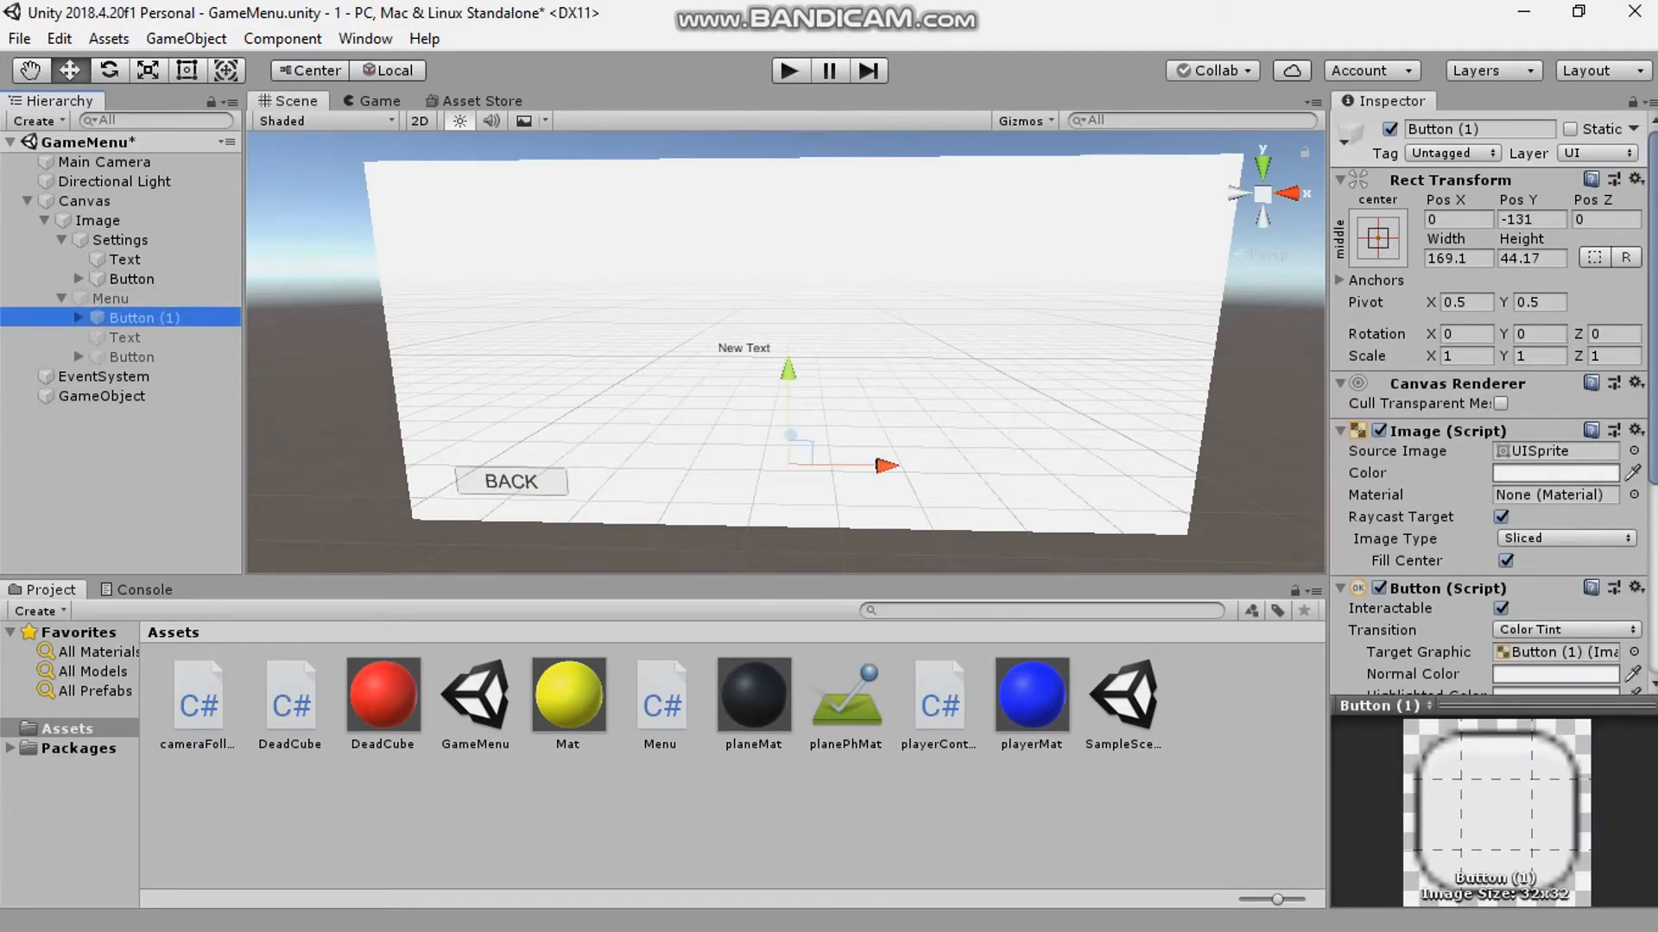
{"action": "scroll", "coordinate": [1485, 388], "scroll_direction": "down", "scroll_amount": 5}
{"action": "left_click", "coordinate": [1590, 660]}
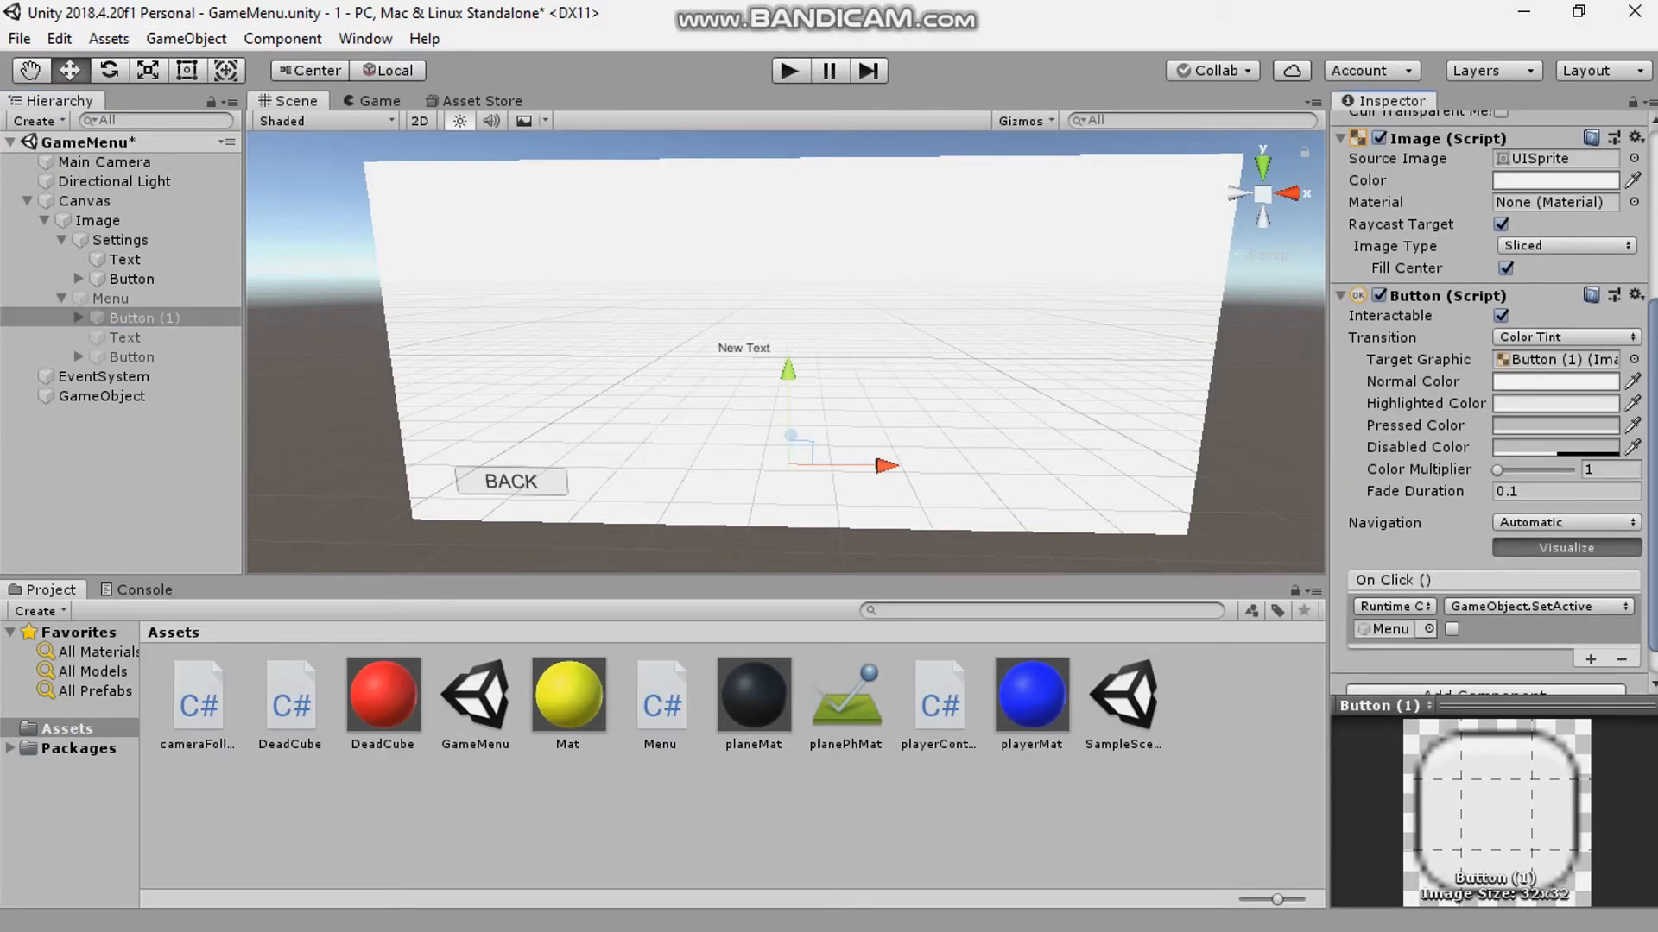
{"action": "scroll", "coordinate": [1554, 639], "scroll_direction": "down", "scroll_amount": 2}
{"action": "left_click_drag", "start_coordinate": [120, 241], "coordinate": [1385, 594]}
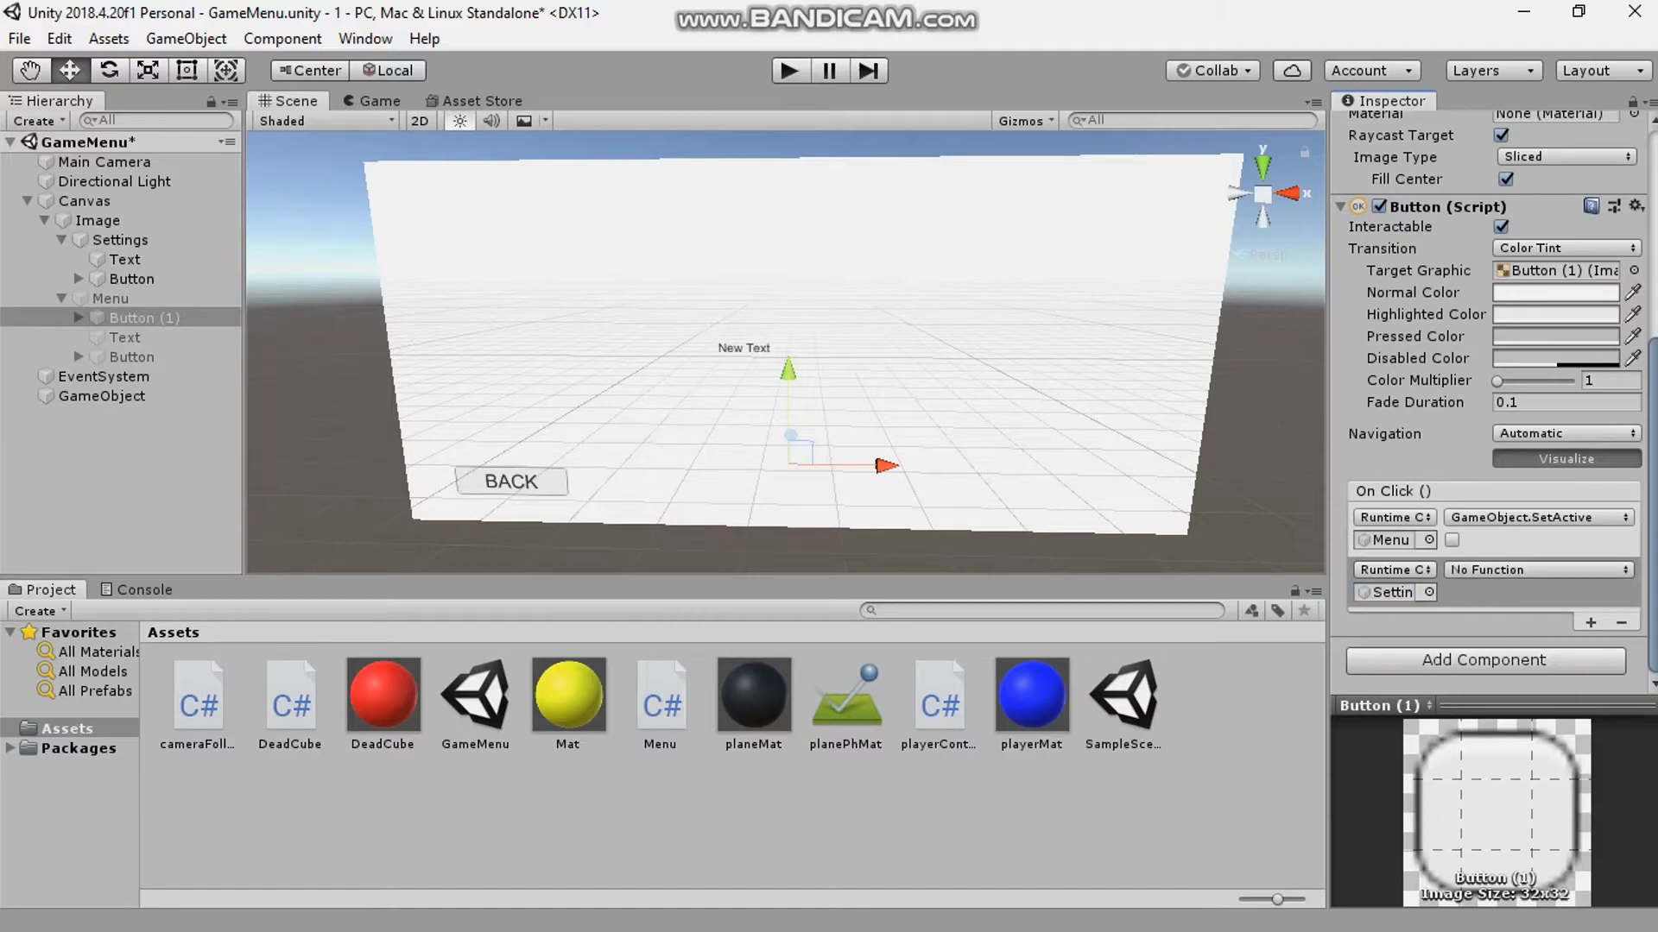
{"action": "left_click", "coordinate": [1537, 570]}
{"action": "mouse_move", "coordinate": [1526, 632]}
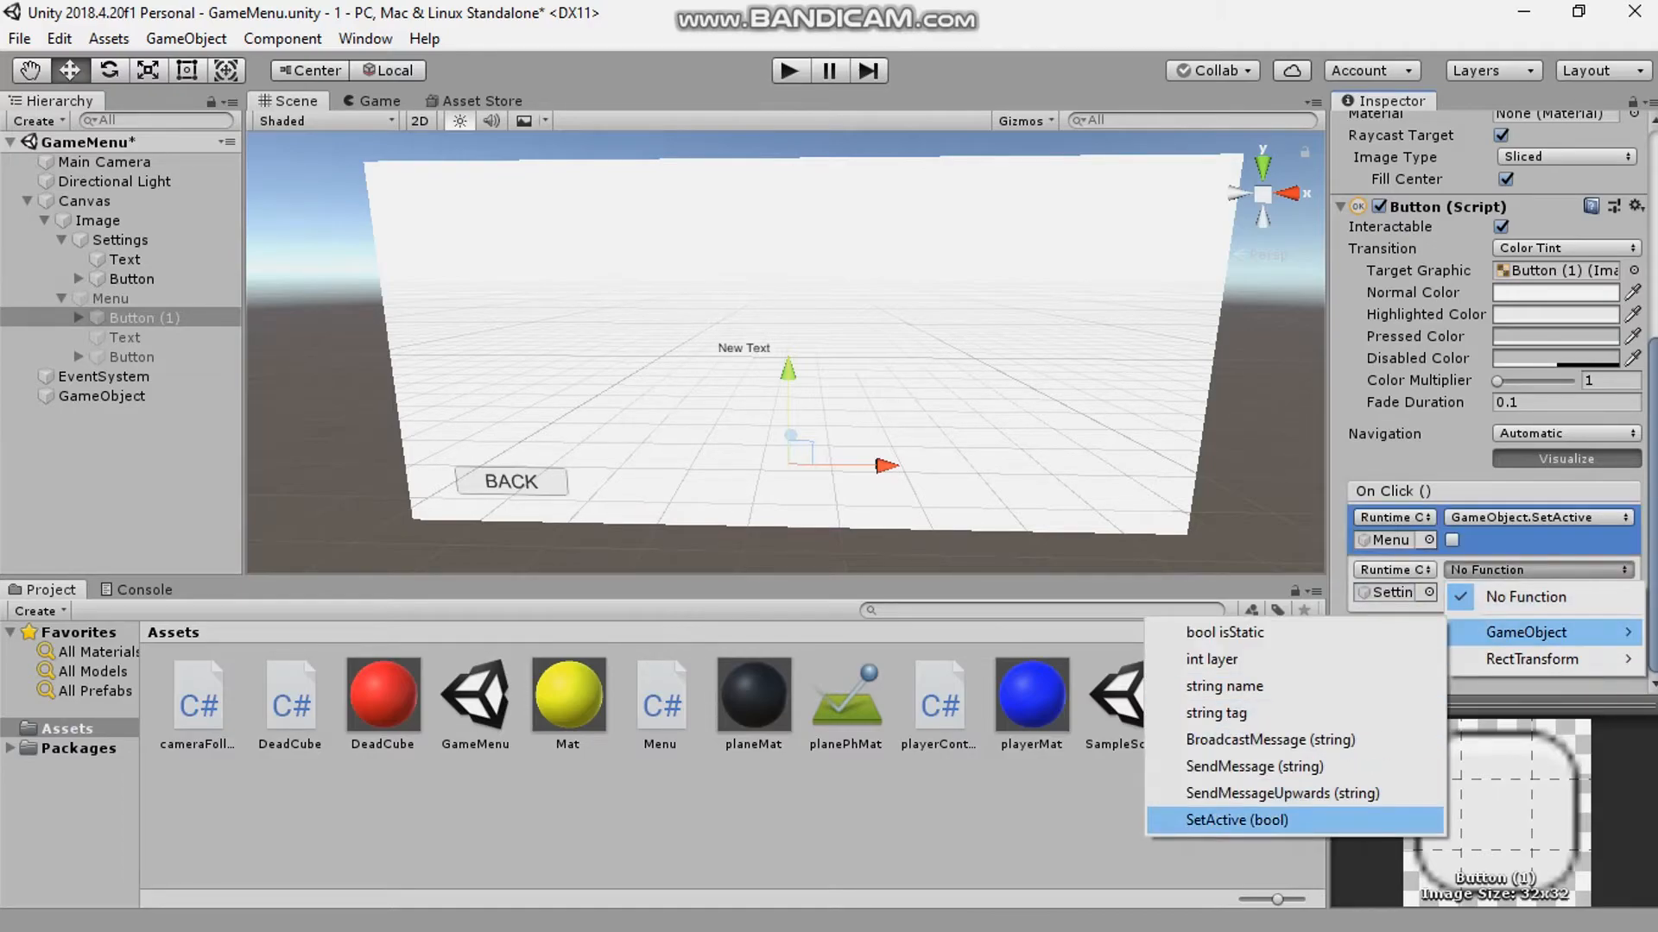
{"action": "left_click", "coordinate": [1236, 820]}
{"action": "left_click", "coordinate": [1453, 592]}
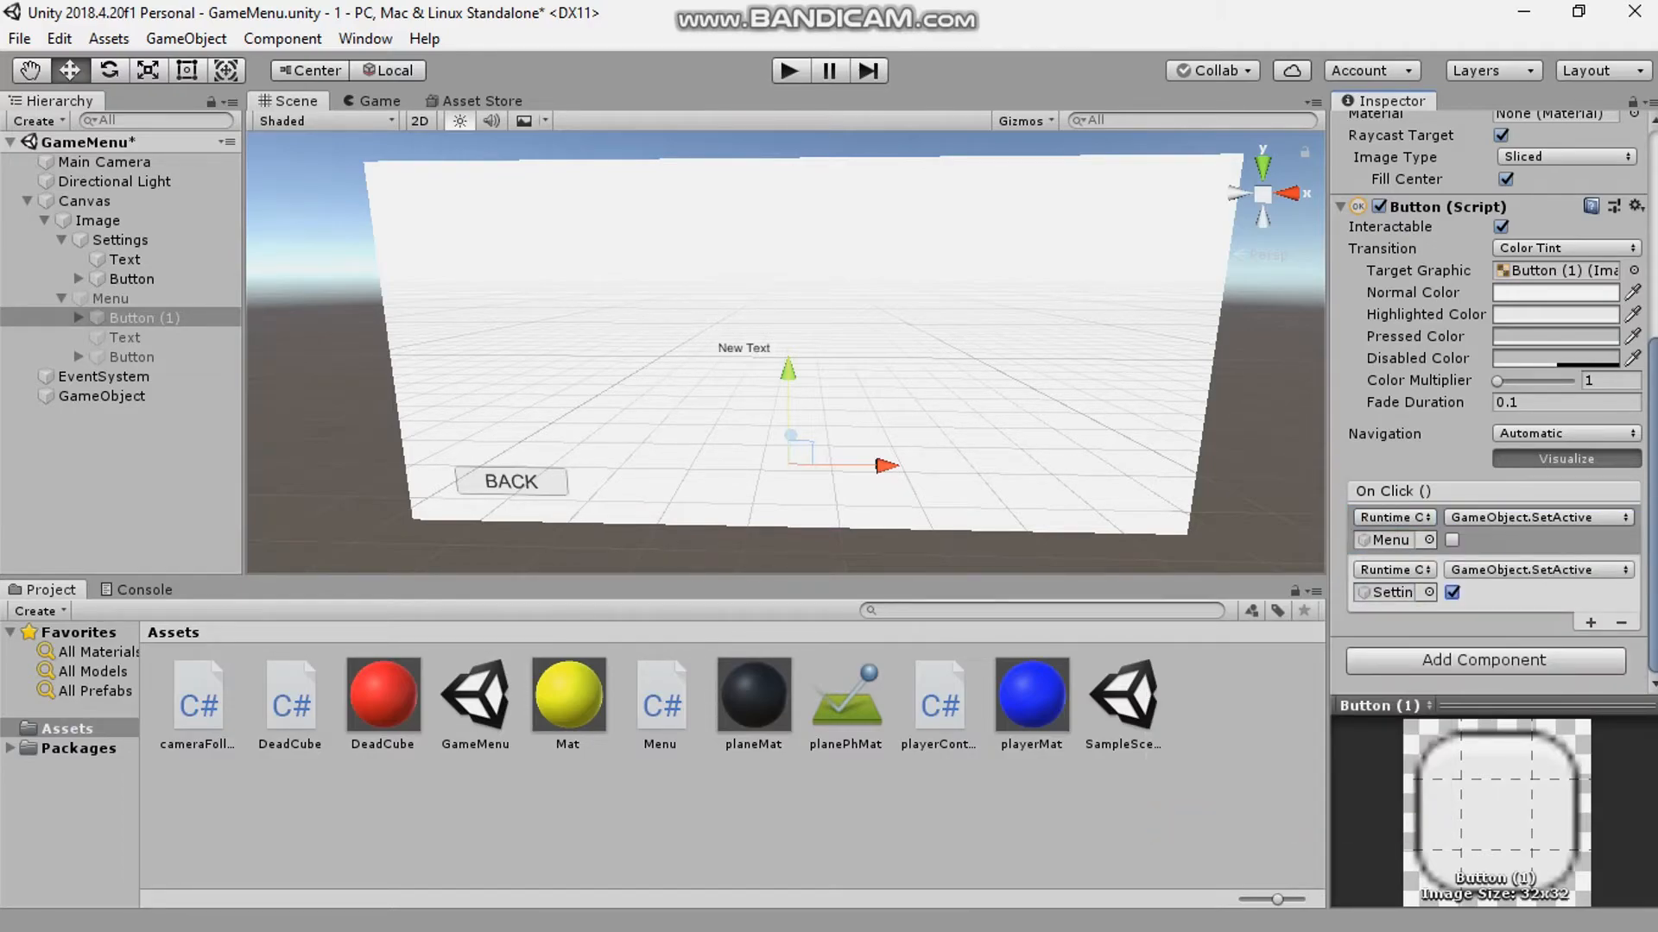
- Run the scene, switch repeatedly between menu and settings, launch the game with START, and stop play mode
{"action": "key", "text": "ctrl+p"}
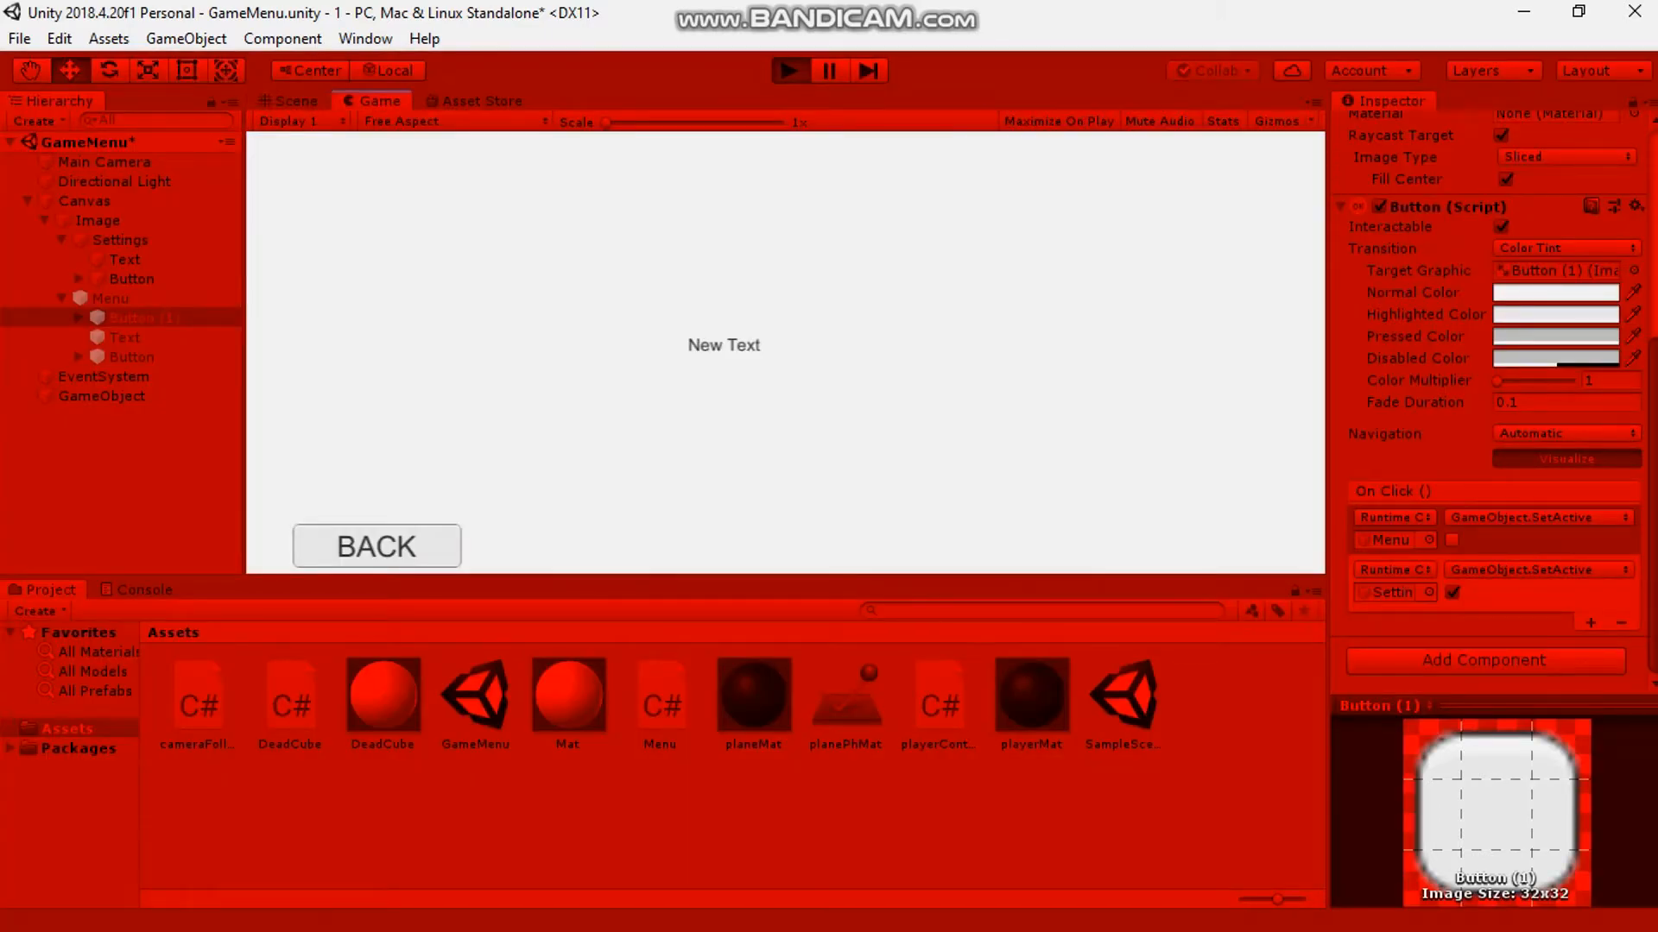
{"action": "left_click", "coordinate": [376, 547]}
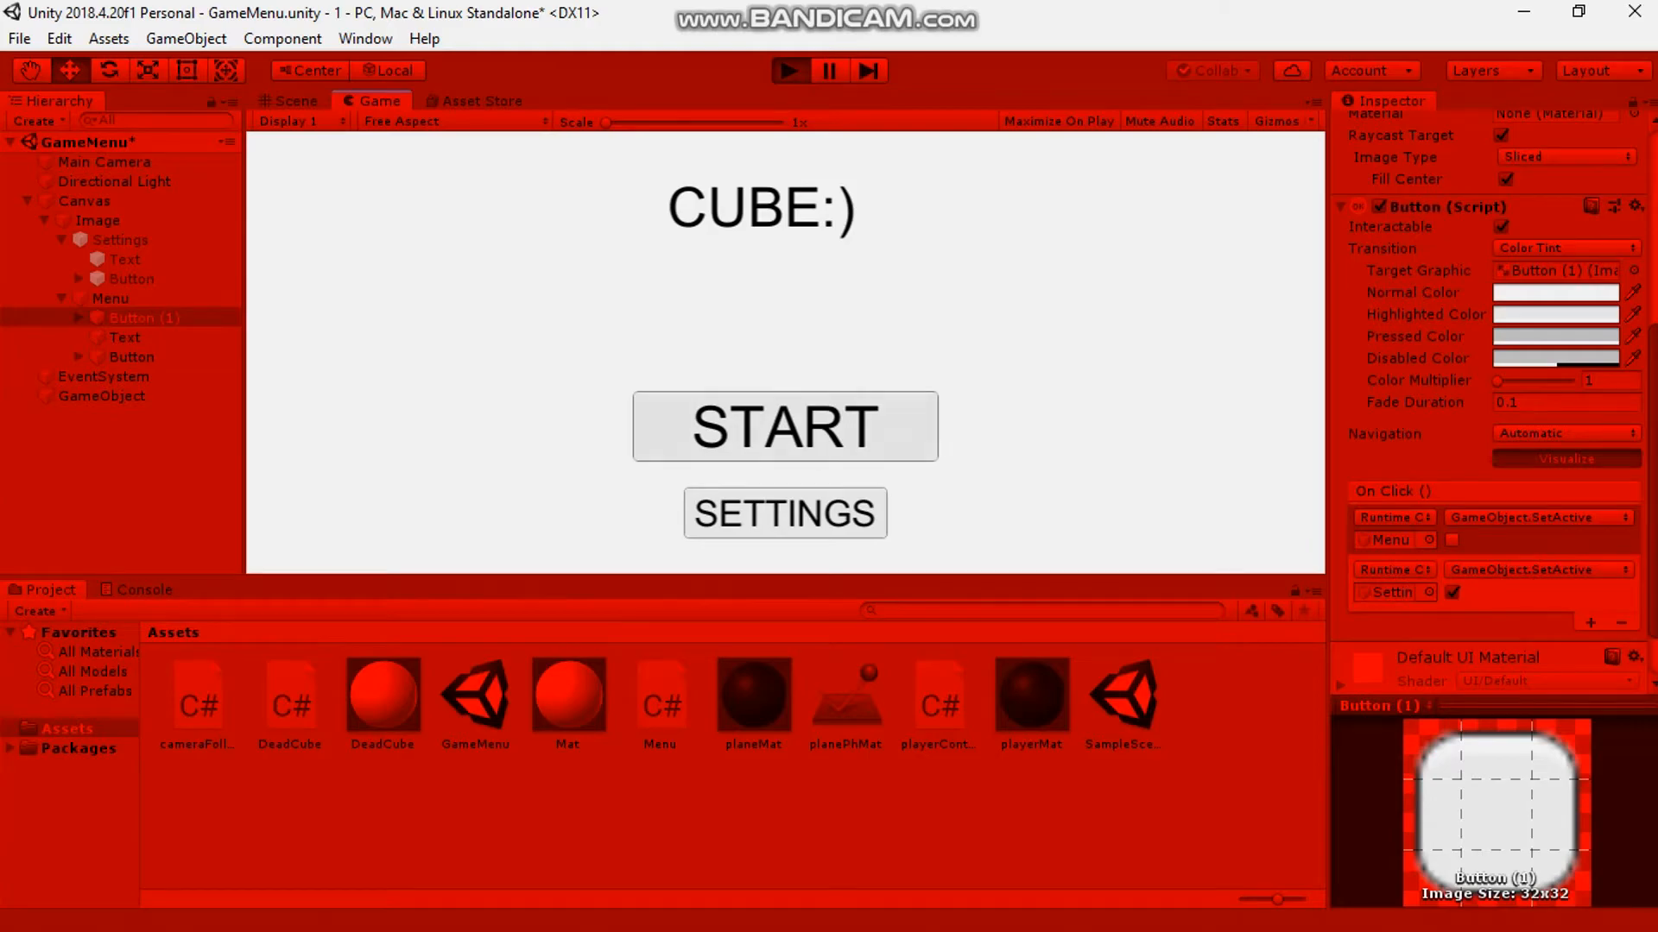
{"action": "left_click", "coordinate": [785, 512]}
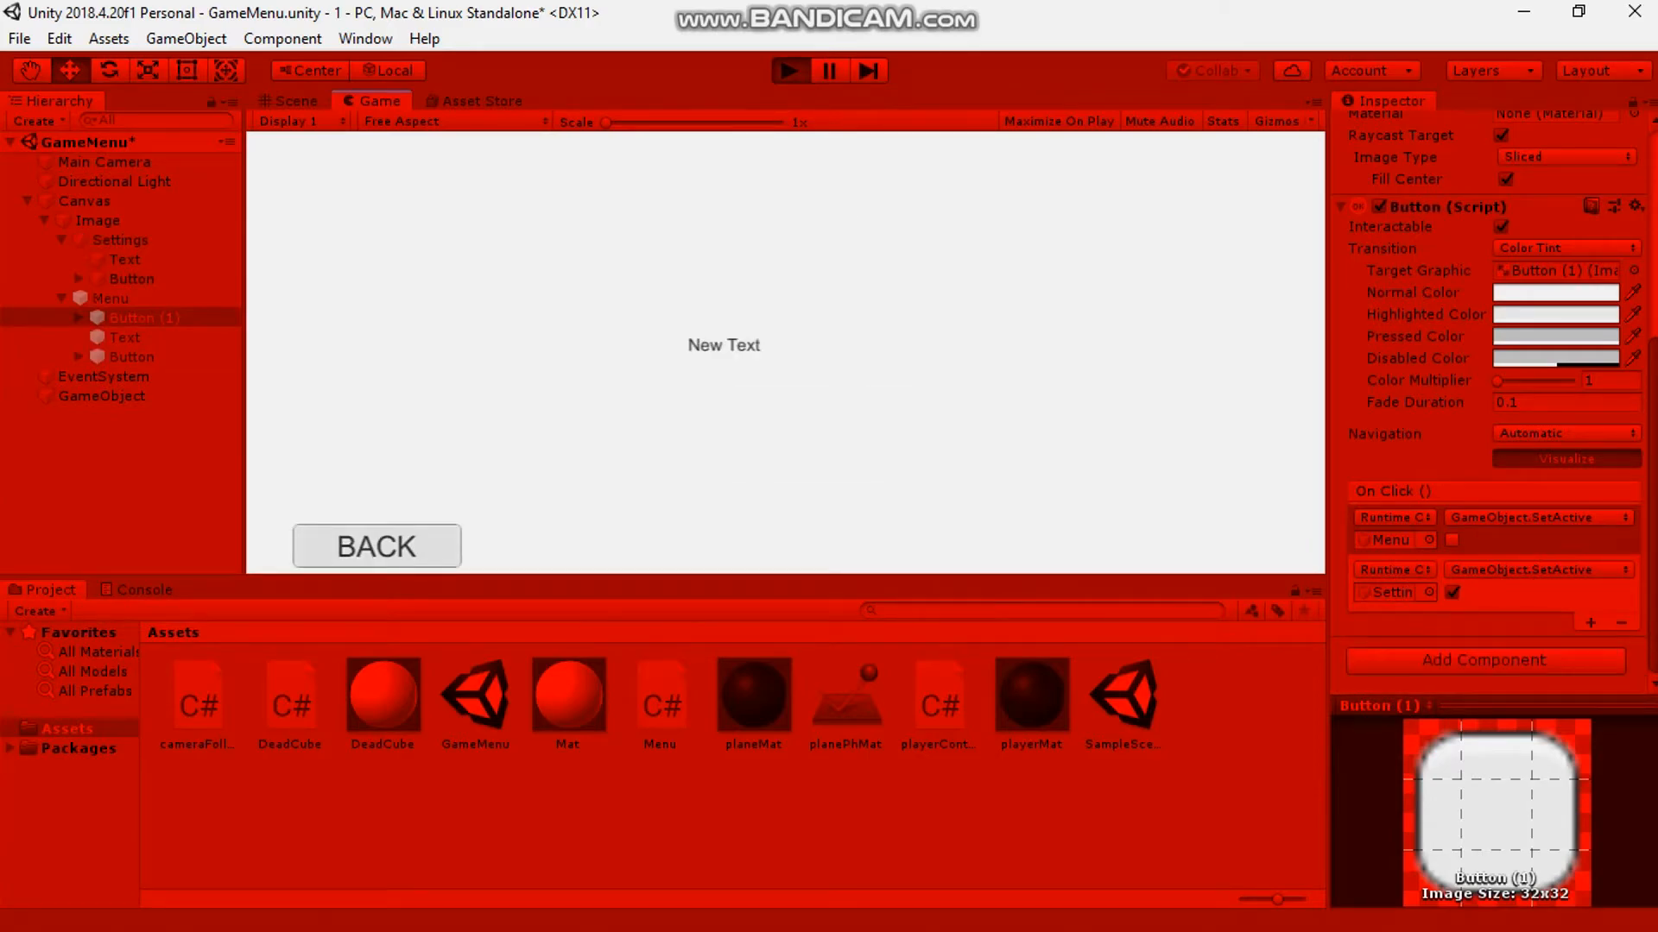
{"action": "left_click", "coordinate": [414, 546]}
{"action": "left_click", "coordinate": [785, 513]}
{"action": "left_click", "coordinate": [376, 546]}
{"action": "left_click", "coordinate": [787, 426]}
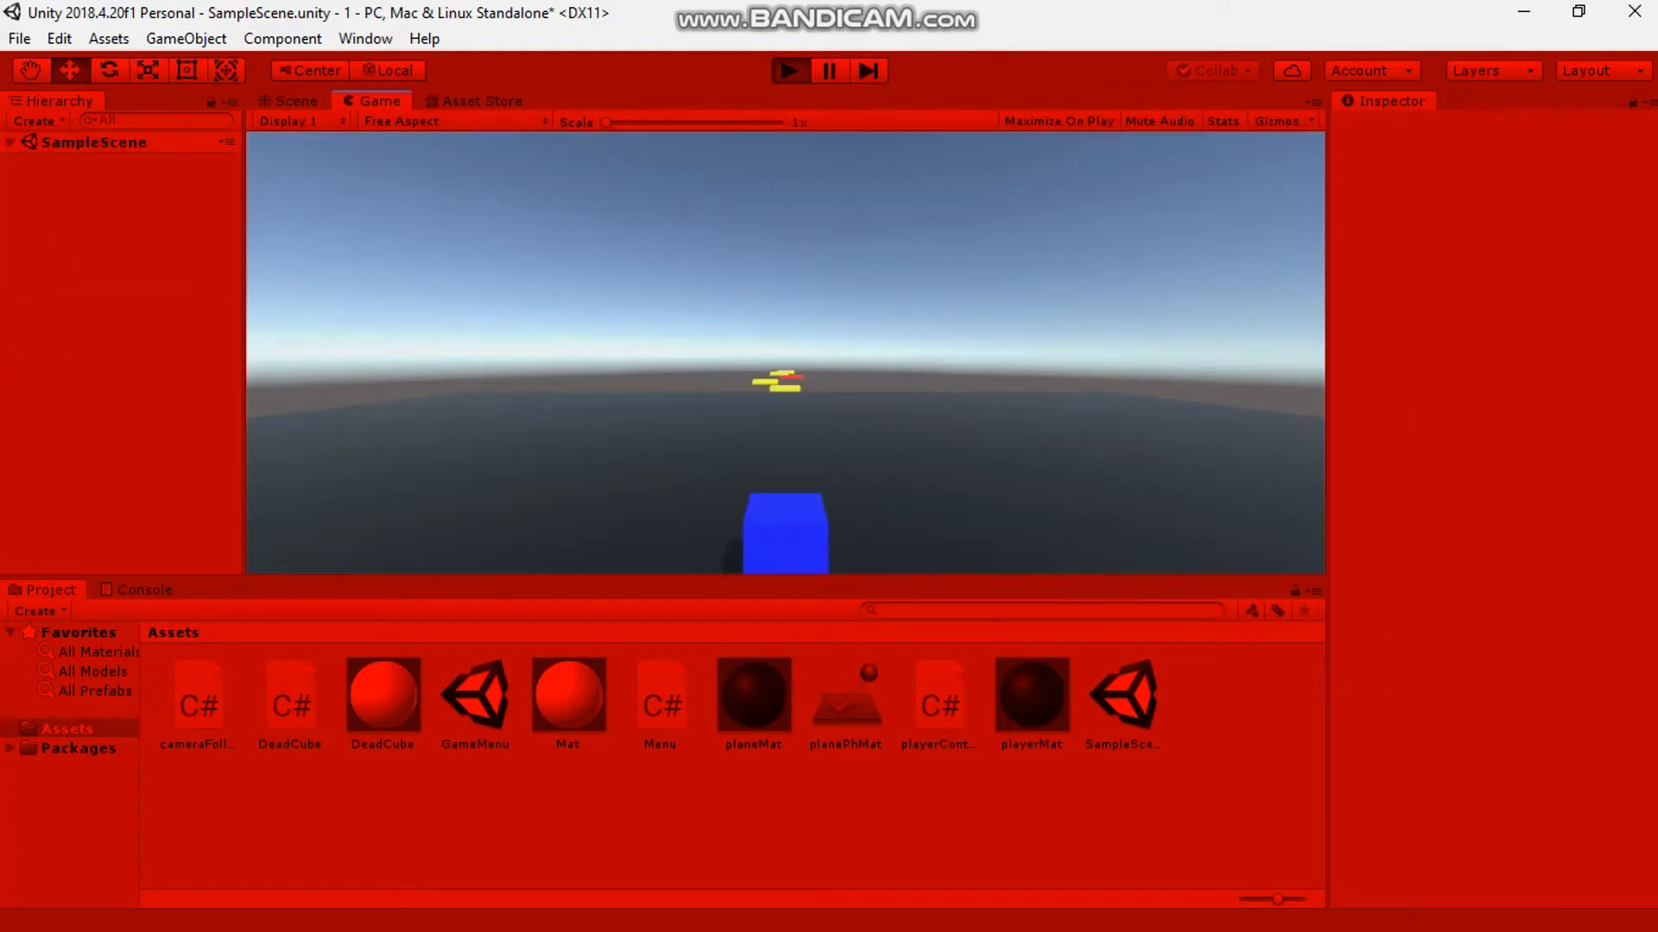
{"action": "left_click", "coordinate": [790, 71]}
- Replace the content of the Settings group's text element with "Quality"
{"action": "mouse_move", "coordinate": [759, 303]}
{"action": "right_mouse_down"}
{"action": "mouse_move", "coordinate": [820, 376]}
{"action": "mouse_move", "coordinate": [989, 302]}
{"action": "mouse_move", "coordinate": [738, 321]}
{"action": "right_mouse_up"}
{"action": "left_click", "coordinate": [750, 298]}
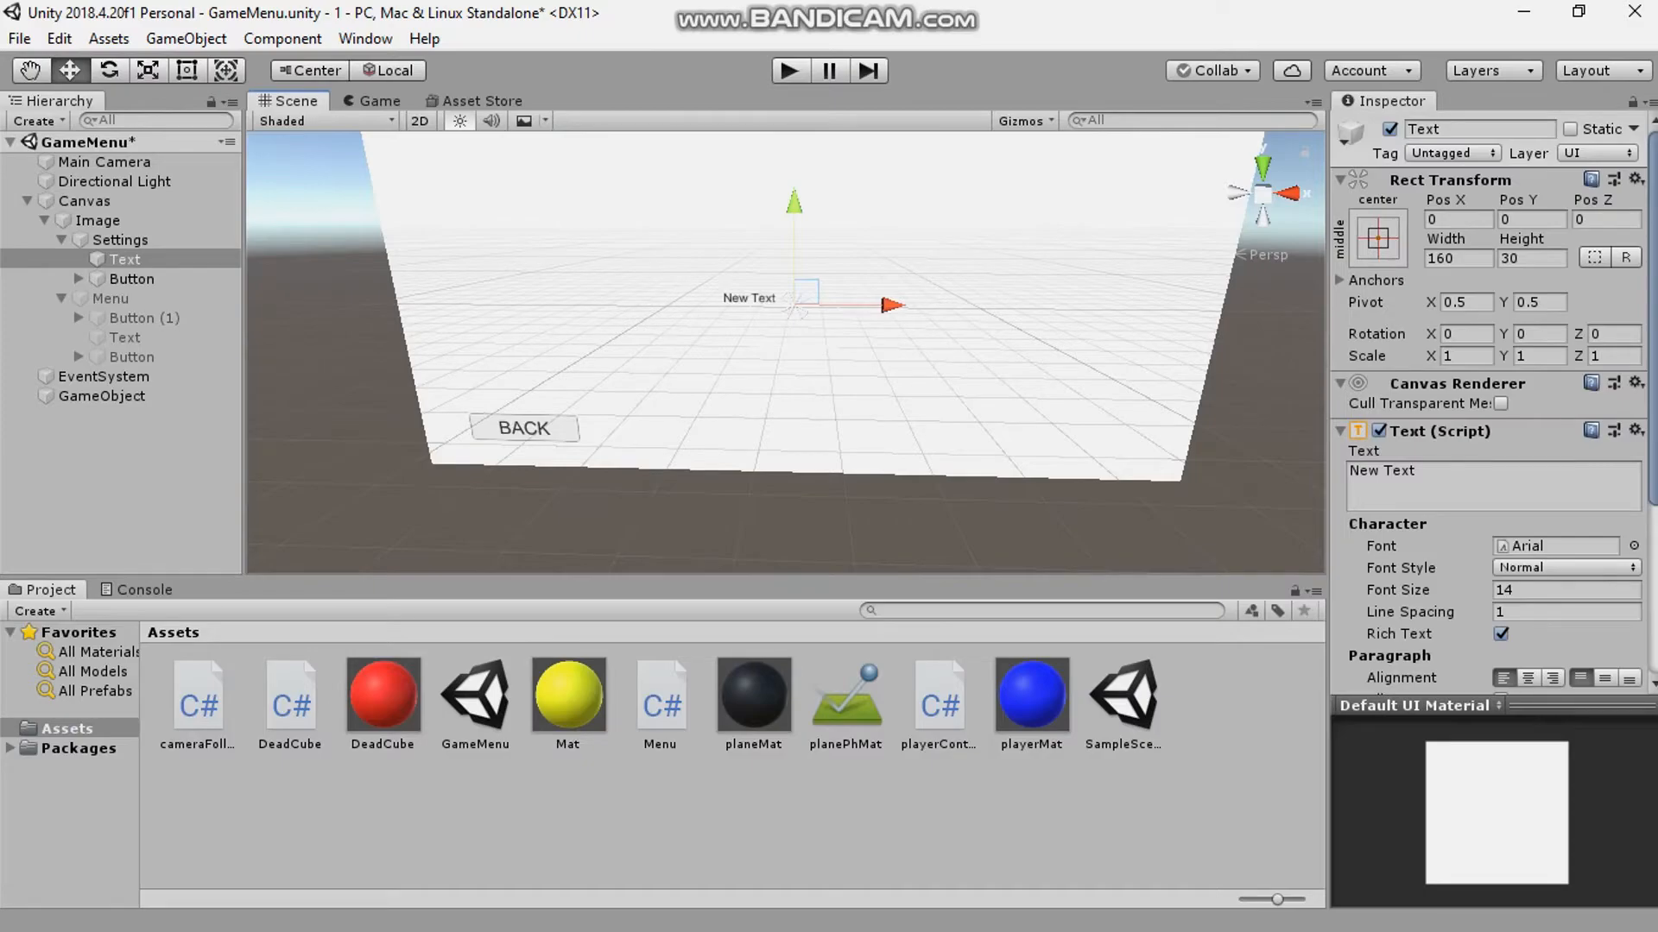
{"action": "left_click", "coordinate": [1447, 479]}
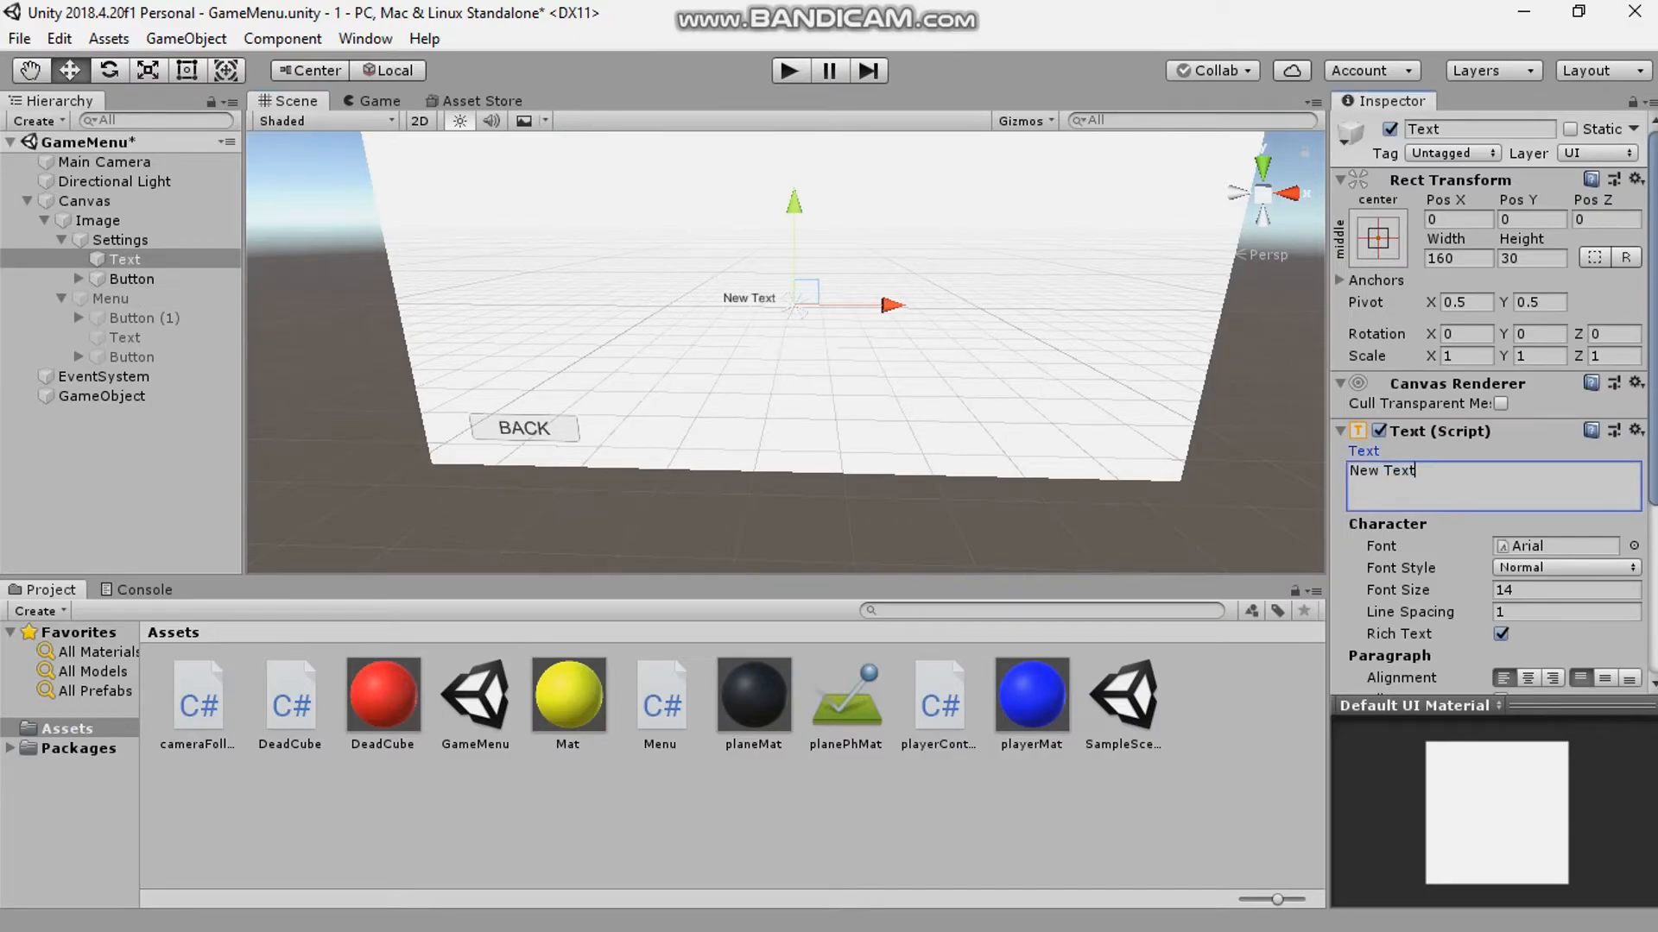
{"action": "key", "text": "ctrl+a"}
{"action": "type", "text": "Quality"}
{"action": "key", "text": "Return"}
{"action": "key", "text": "BackSpace"}
- Format the Quality text with font size 27, centred horizontally and vertically, in black (000000)
{"action": "mouse_move", "coordinate": [1398, 591]}
{"action": "left_mouse_down"}
{"action": "mouse_move", "coordinate": [1443, 590]}
{"action": "mouse_move", "coordinate": [1414, 591]}
{"action": "left_mouse_up"}
{"action": "scroll", "coordinate": [1490, 388], "scroll_direction": "down", "scroll_amount": 3}
{"action": "left_click", "coordinate": [1528, 531]}
{"action": "left_click", "coordinate": [1604, 531]}
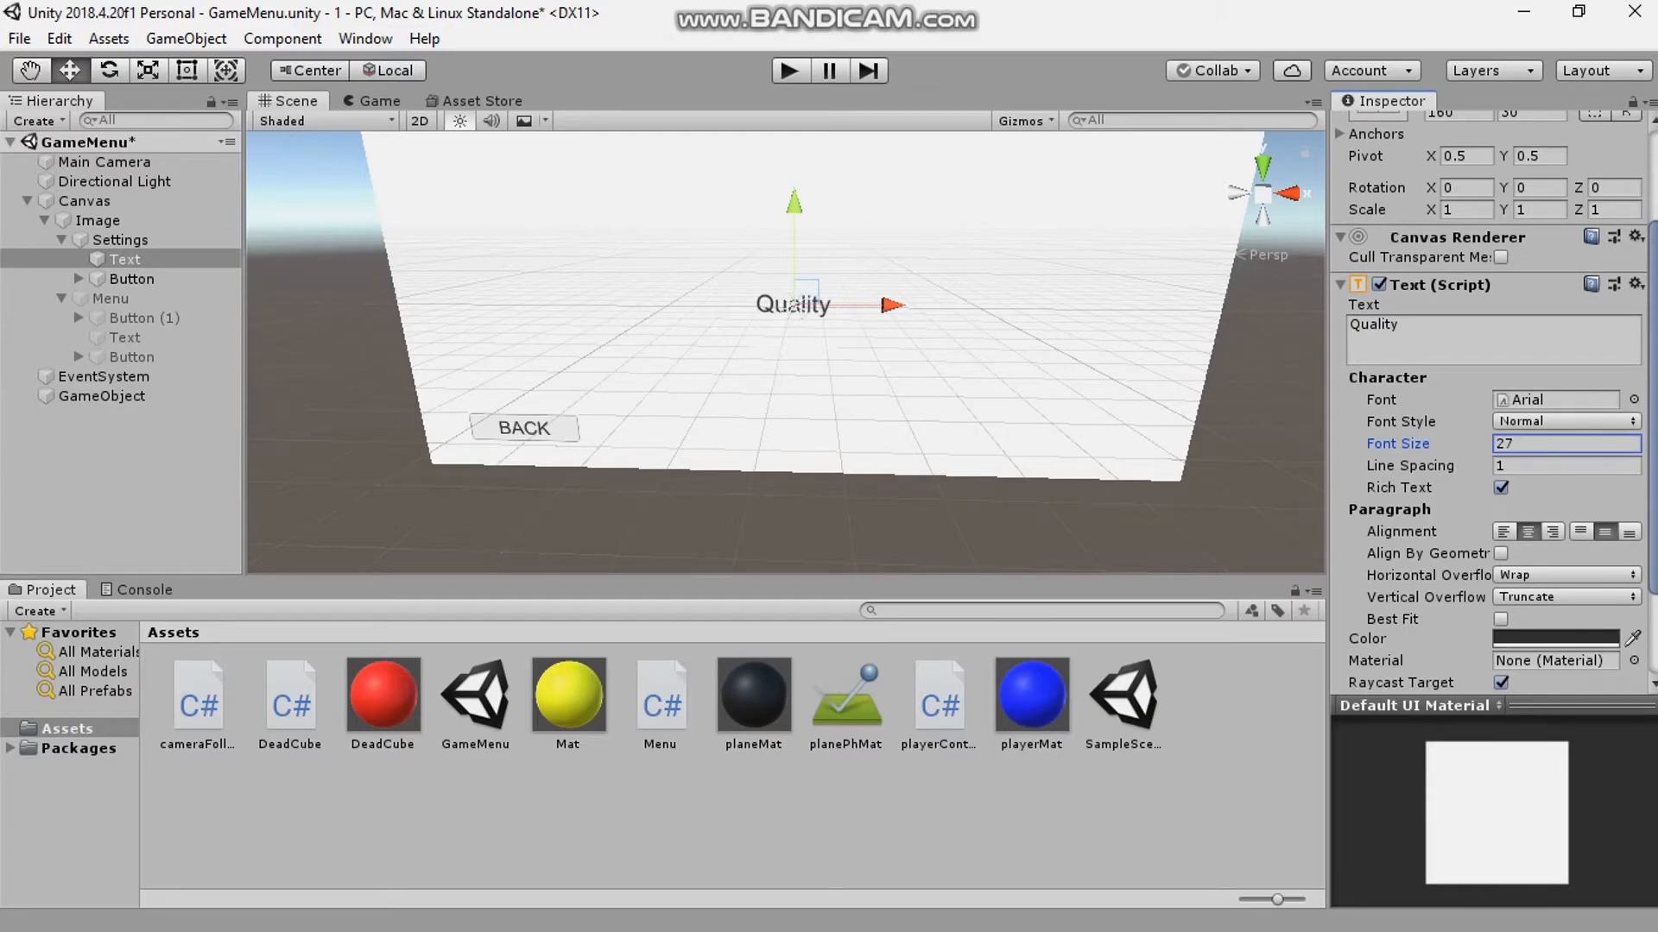
{"action": "left_click", "coordinate": [1555, 638]}
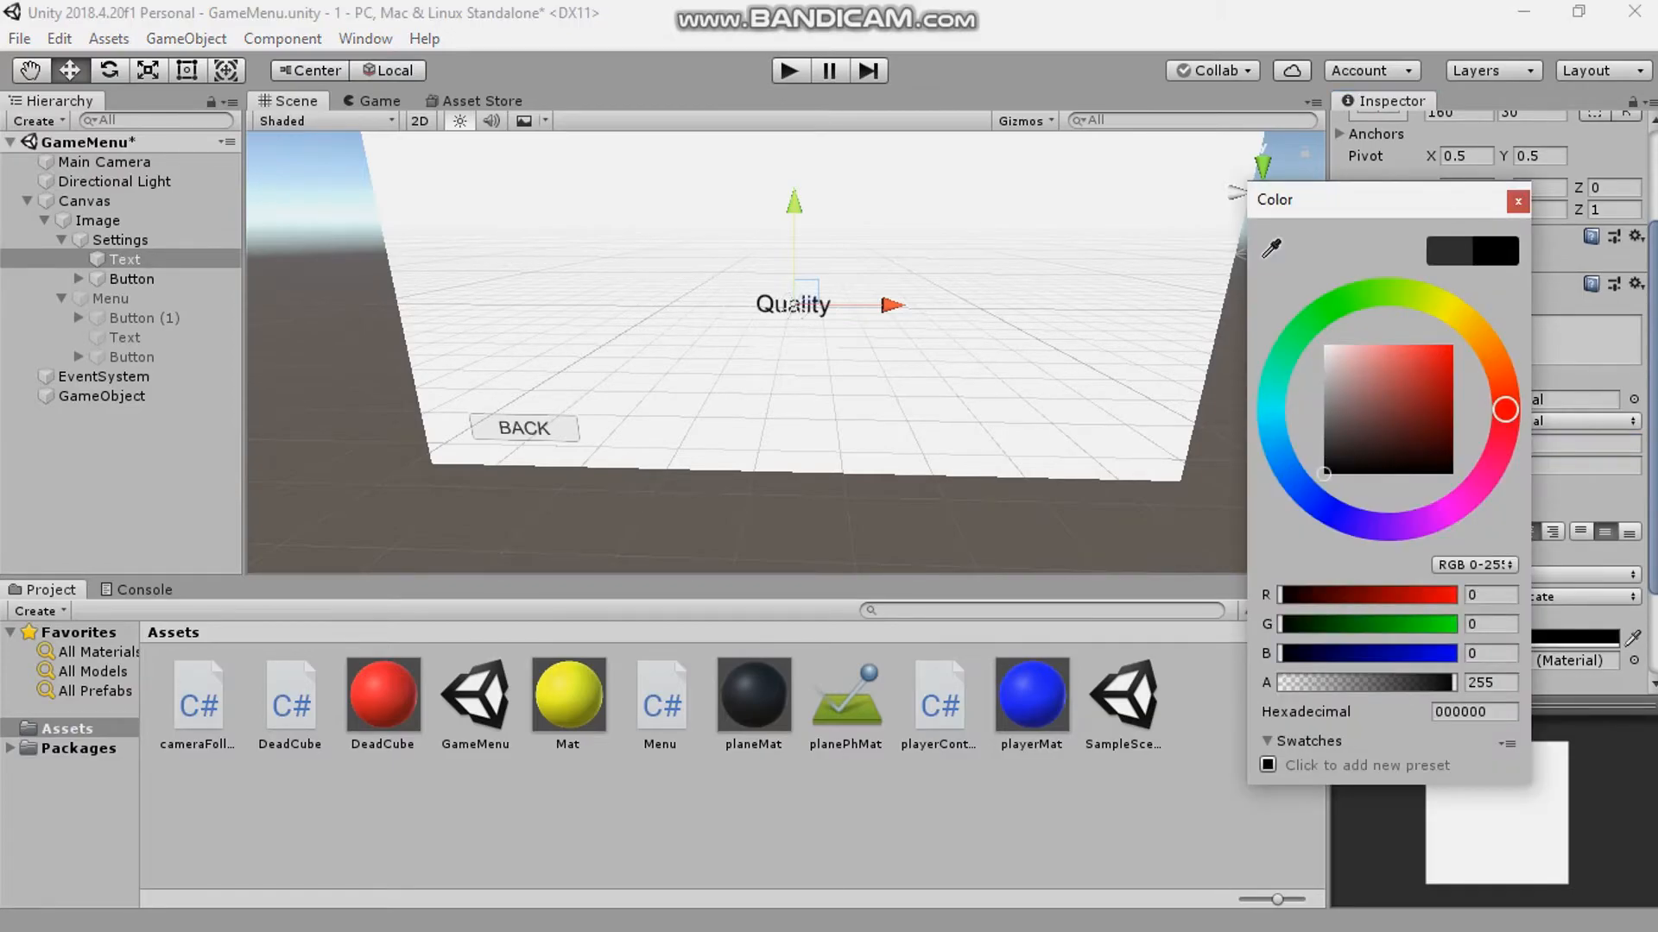
{"action": "left_click", "coordinate": [1518, 201]}
- Move the Quality text up to the top centre of the canvas image and deselect it
{"action": "left_click_drag", "start_coordinate": [794, 204], "coordinate": [795, 105]}
{"action": "right_click_drag", "start_coordinate": [803, 181], "coordinate": [803, 138]}
{"action": "left_click_drag", "start_coordinate": [789, 229], "coordinate": [789, 190]}
{"action": "left_click", "coordinate": [851, 188]}
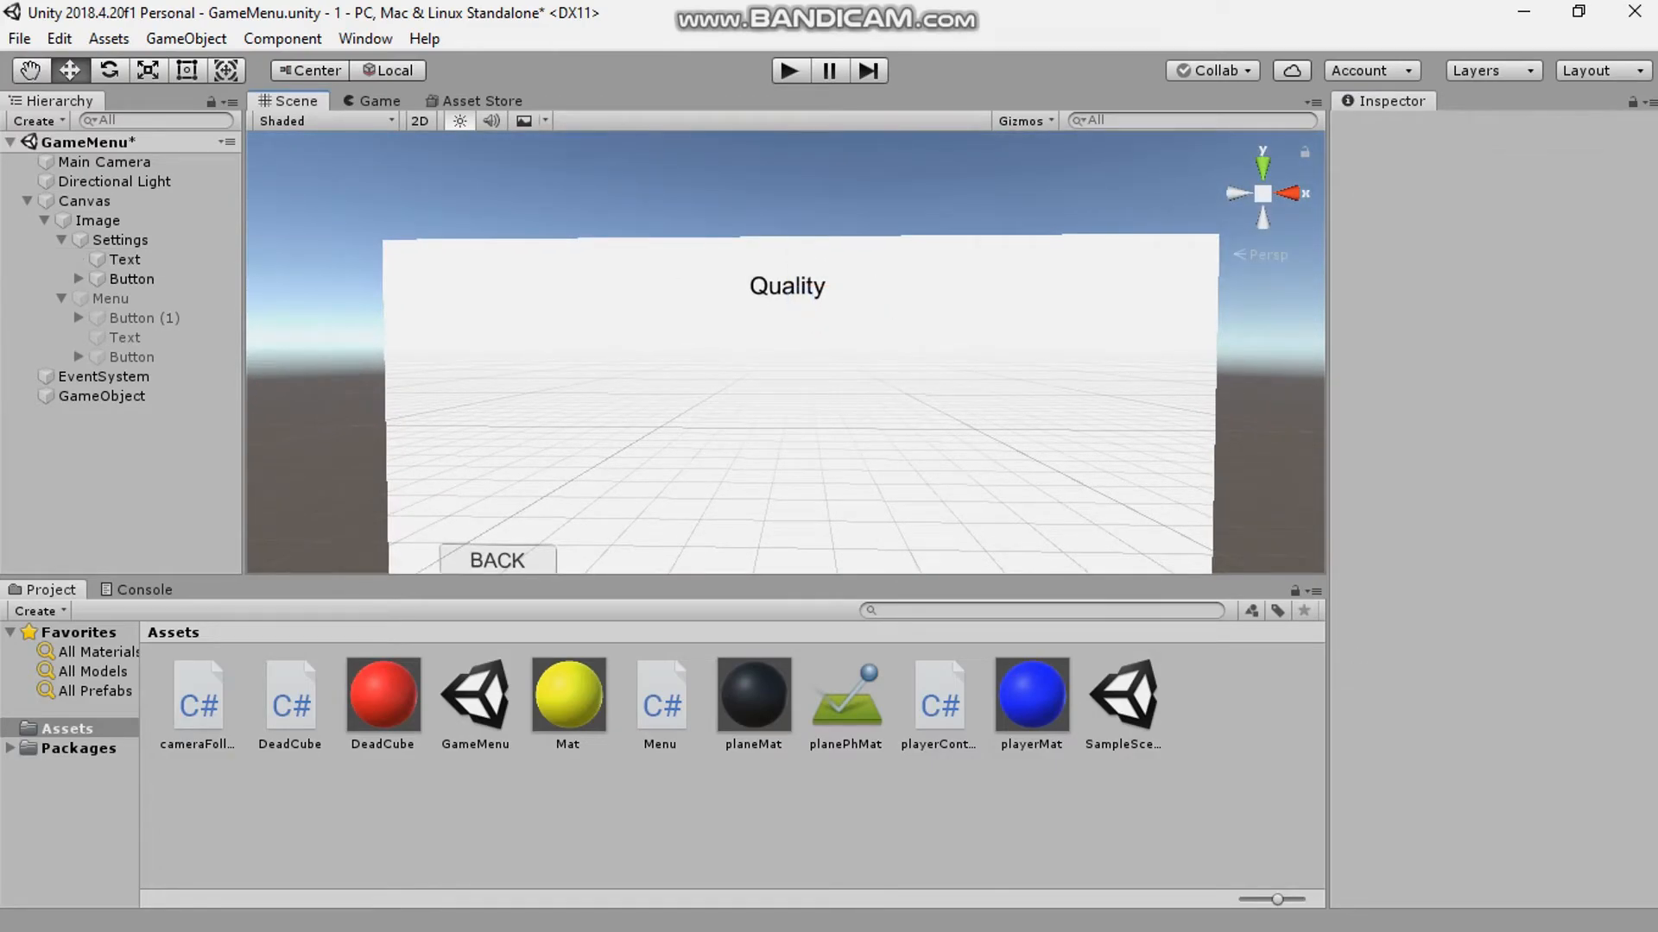
- Move the Quality text to the upper-left corner of the canvas image, at about Pos X -342
{"action": "left_click", "coordinate": [788, 286]}
{"action": "left_click_drag", "start_coordinate": [884, 285], "coordinate": [582, 286]}
{"action": "left_click", "coordinate": [596, 194]}
{"action": "left_click", "coordinate": [487, 288]}
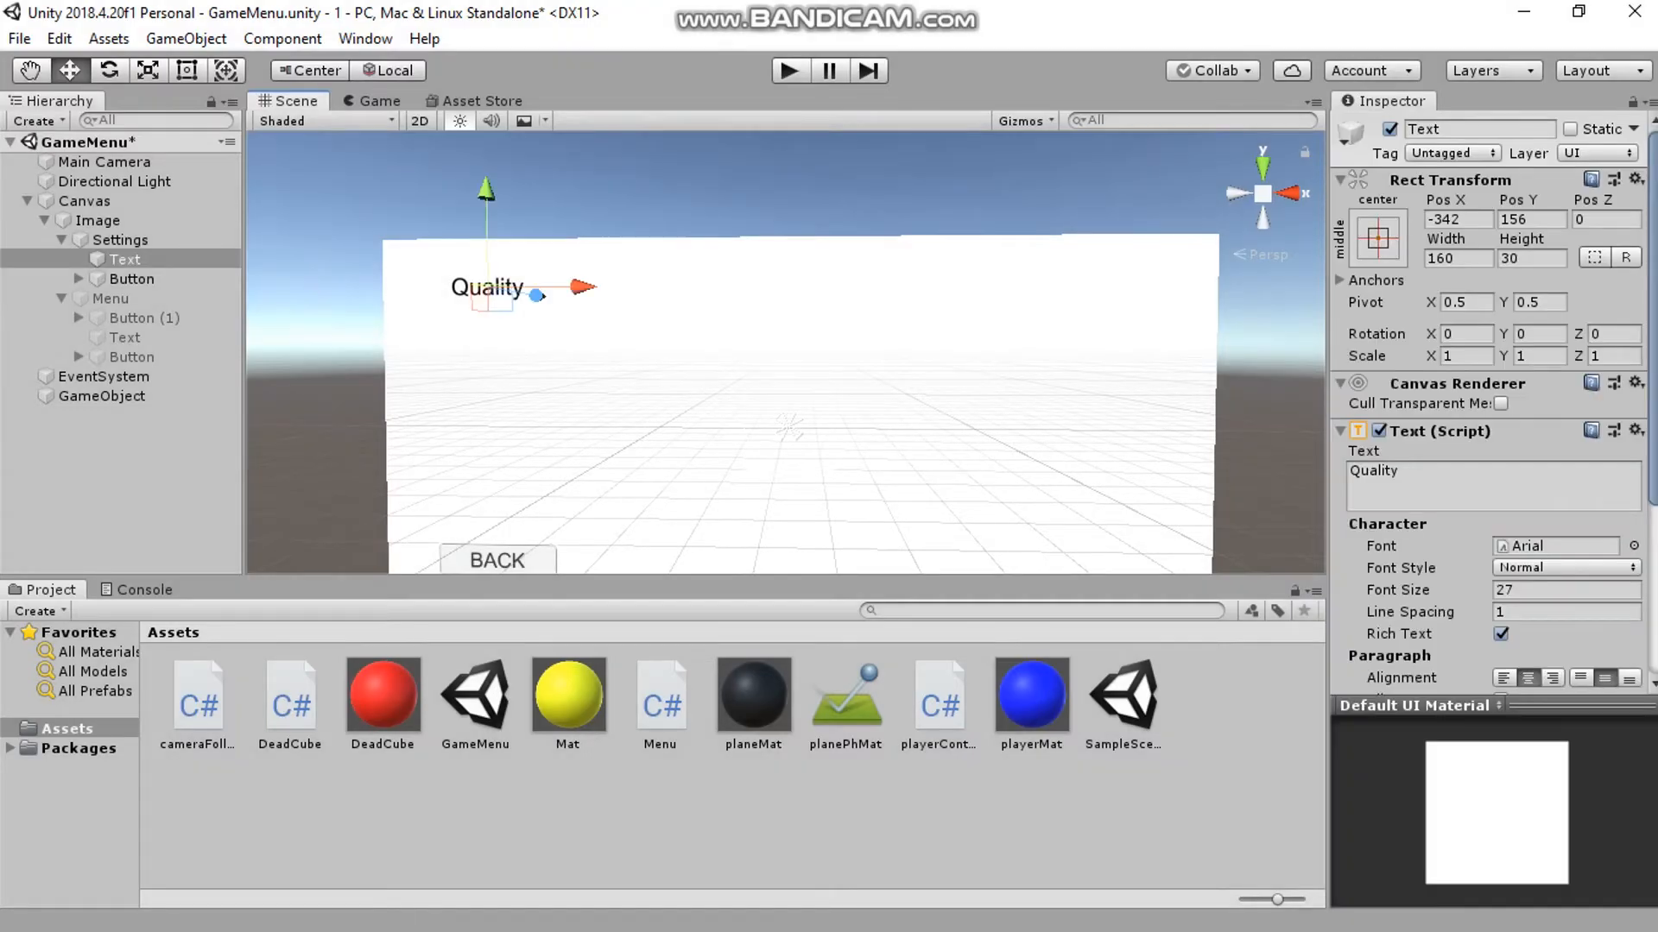
- Replace the content of the Settings group's Quality text with "Volume" and deselect it
{"action": "left_click", "coordinate": [1468, 485]}
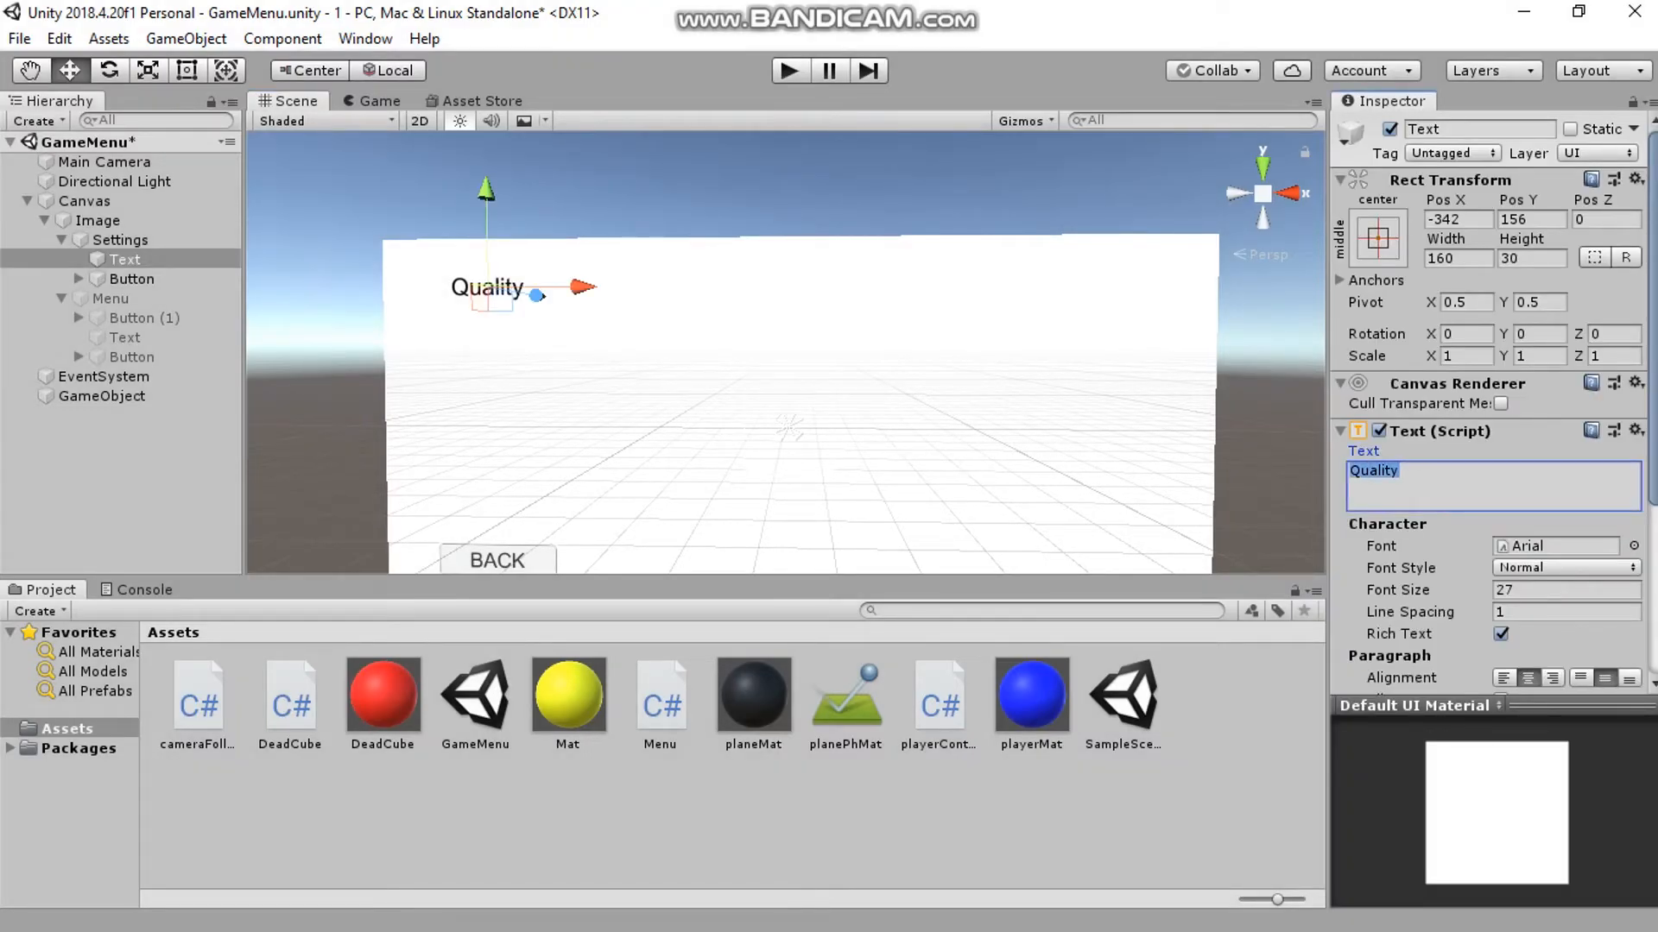
{"action": "type", "text": "Vol"}
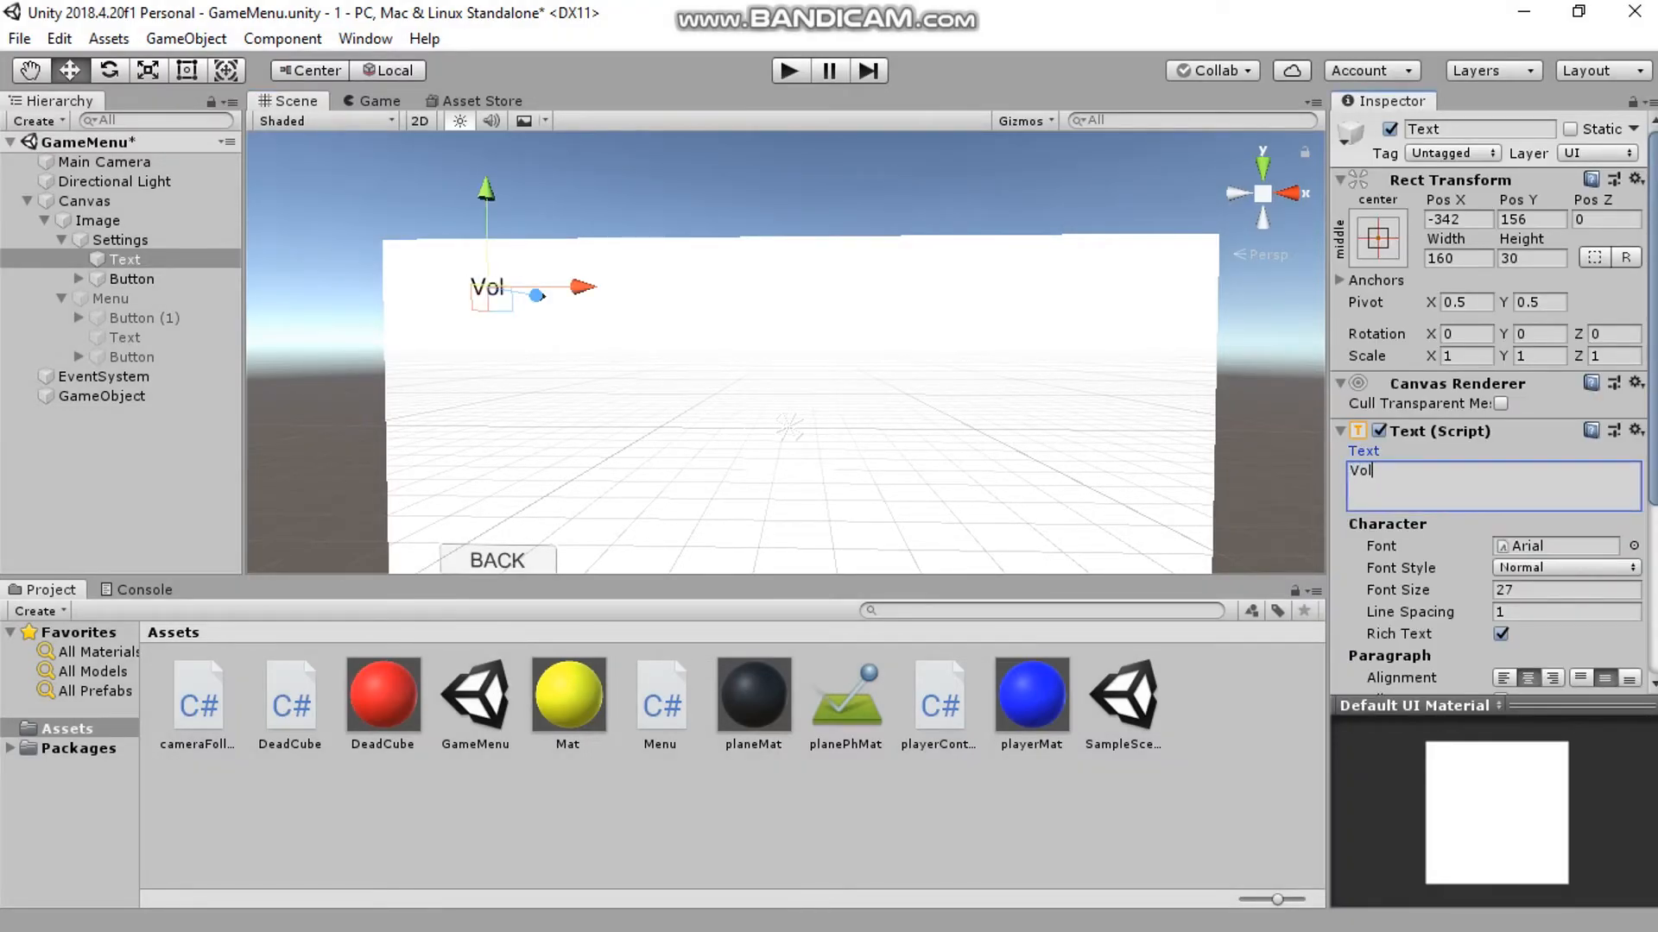
{"action": "type", "text": "ume"}
{"action": "left_click", "coordinate": [1268, 432]}
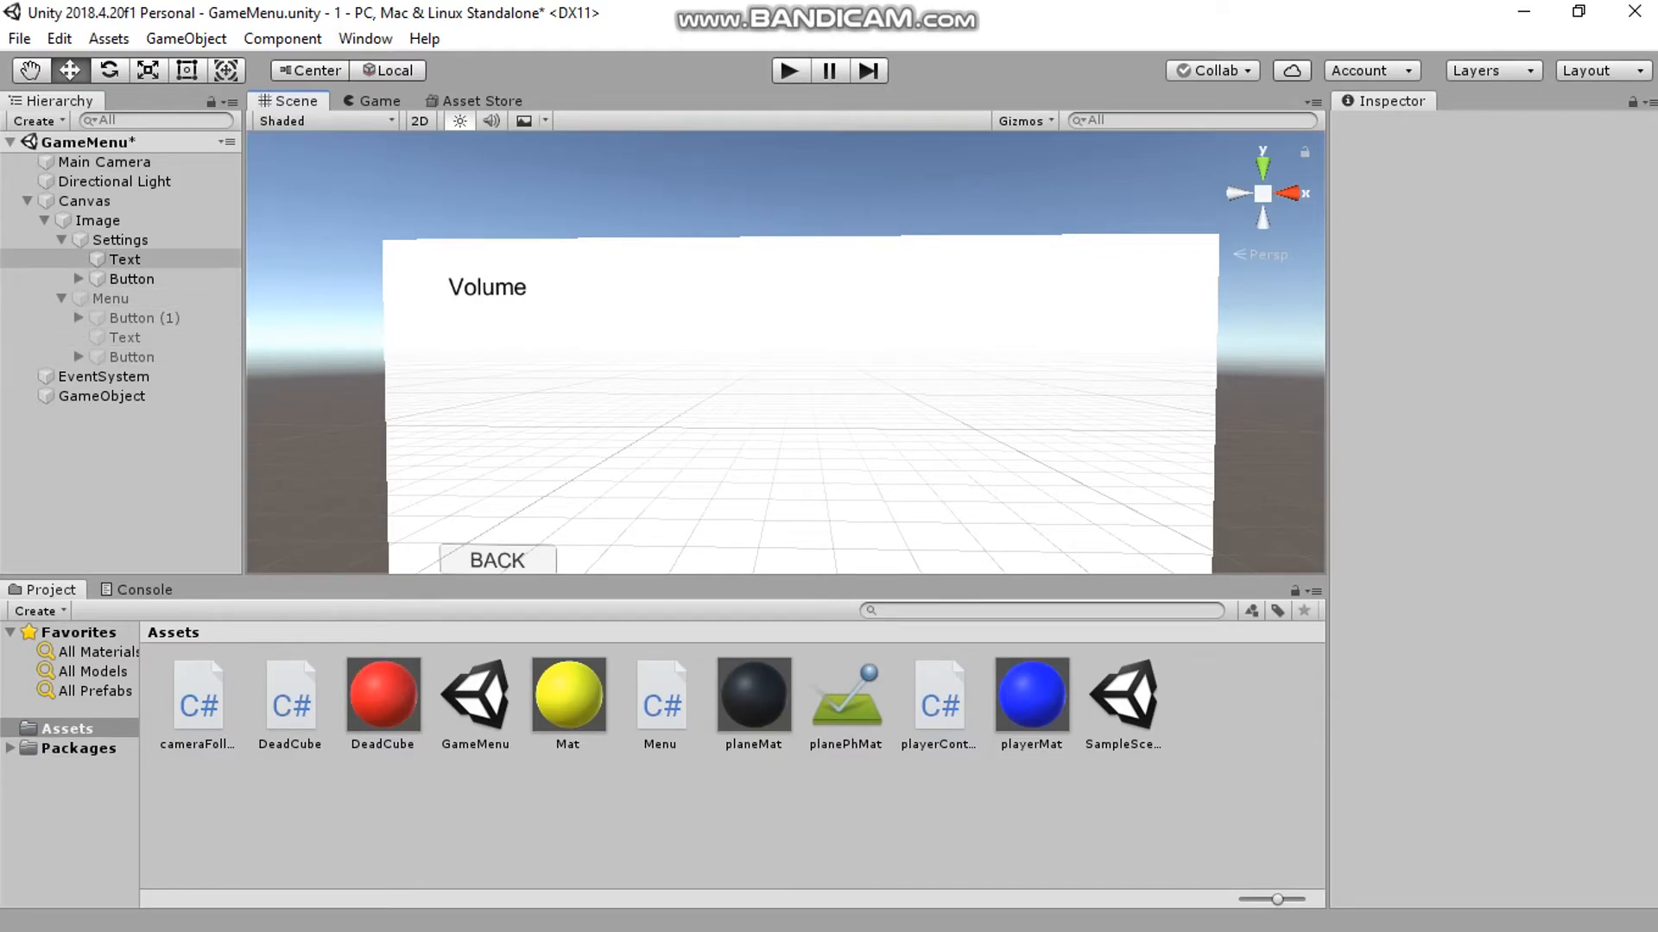
- Add a UI slider just below the Volume text and make it a direct child of the Settings group
{"action": "right_click", "coordinate": [139, 259]}
{"action": "mouse_move", "coordinate": [233, 623]}
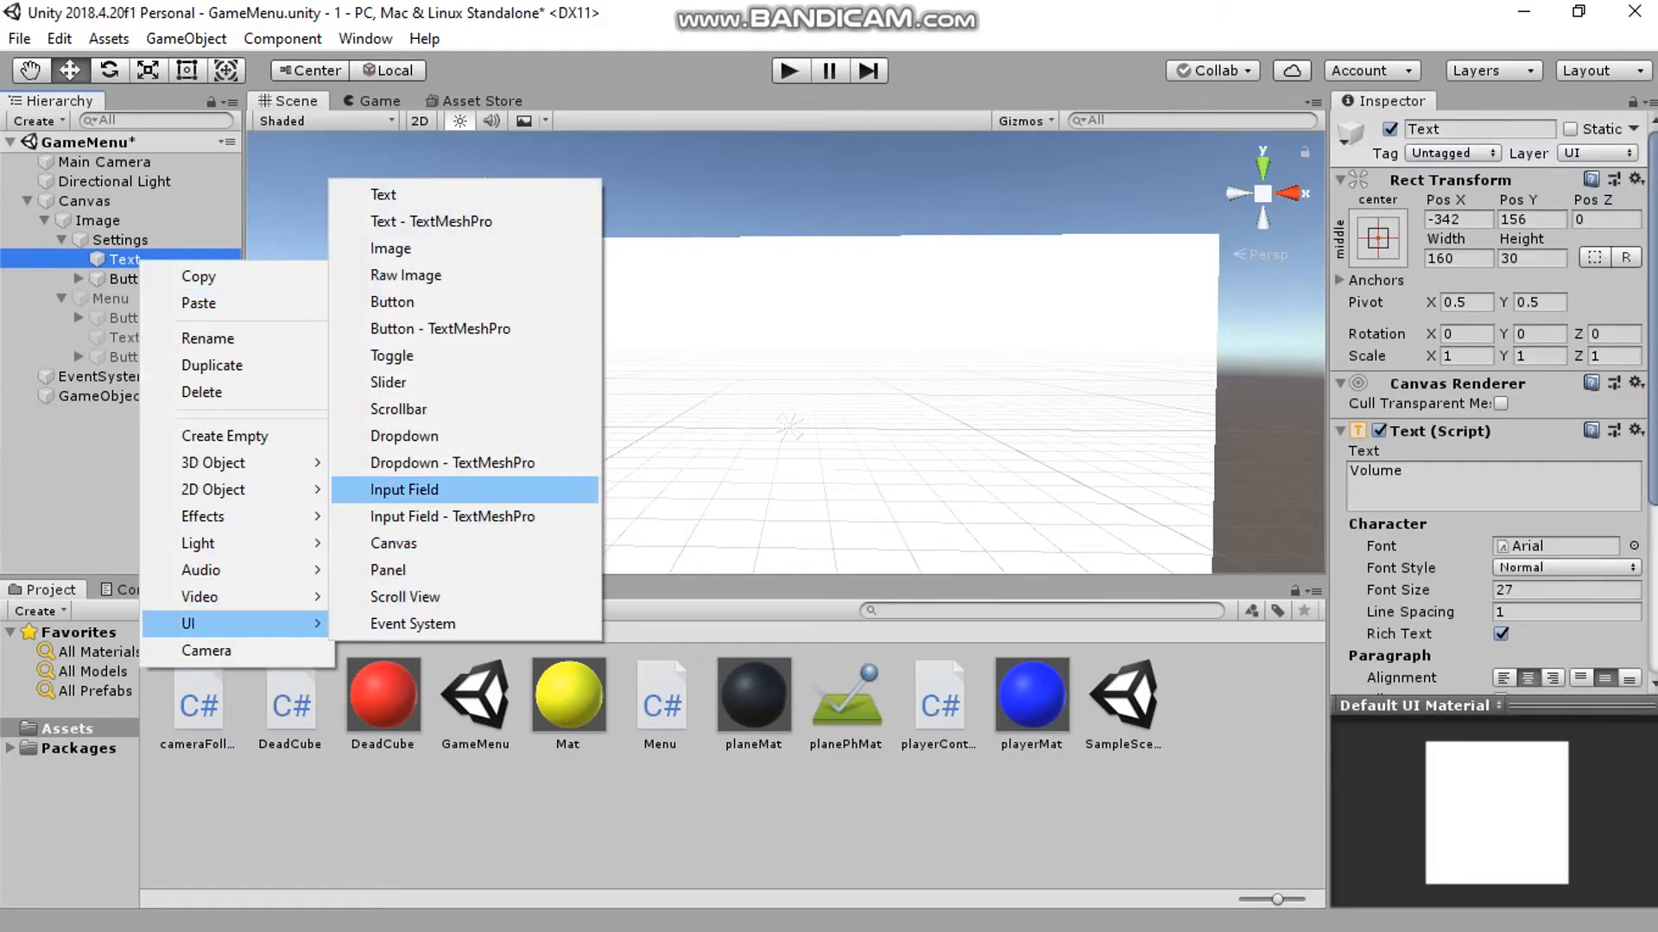
{"action": "left_click", "coordinate": [388, 382]}
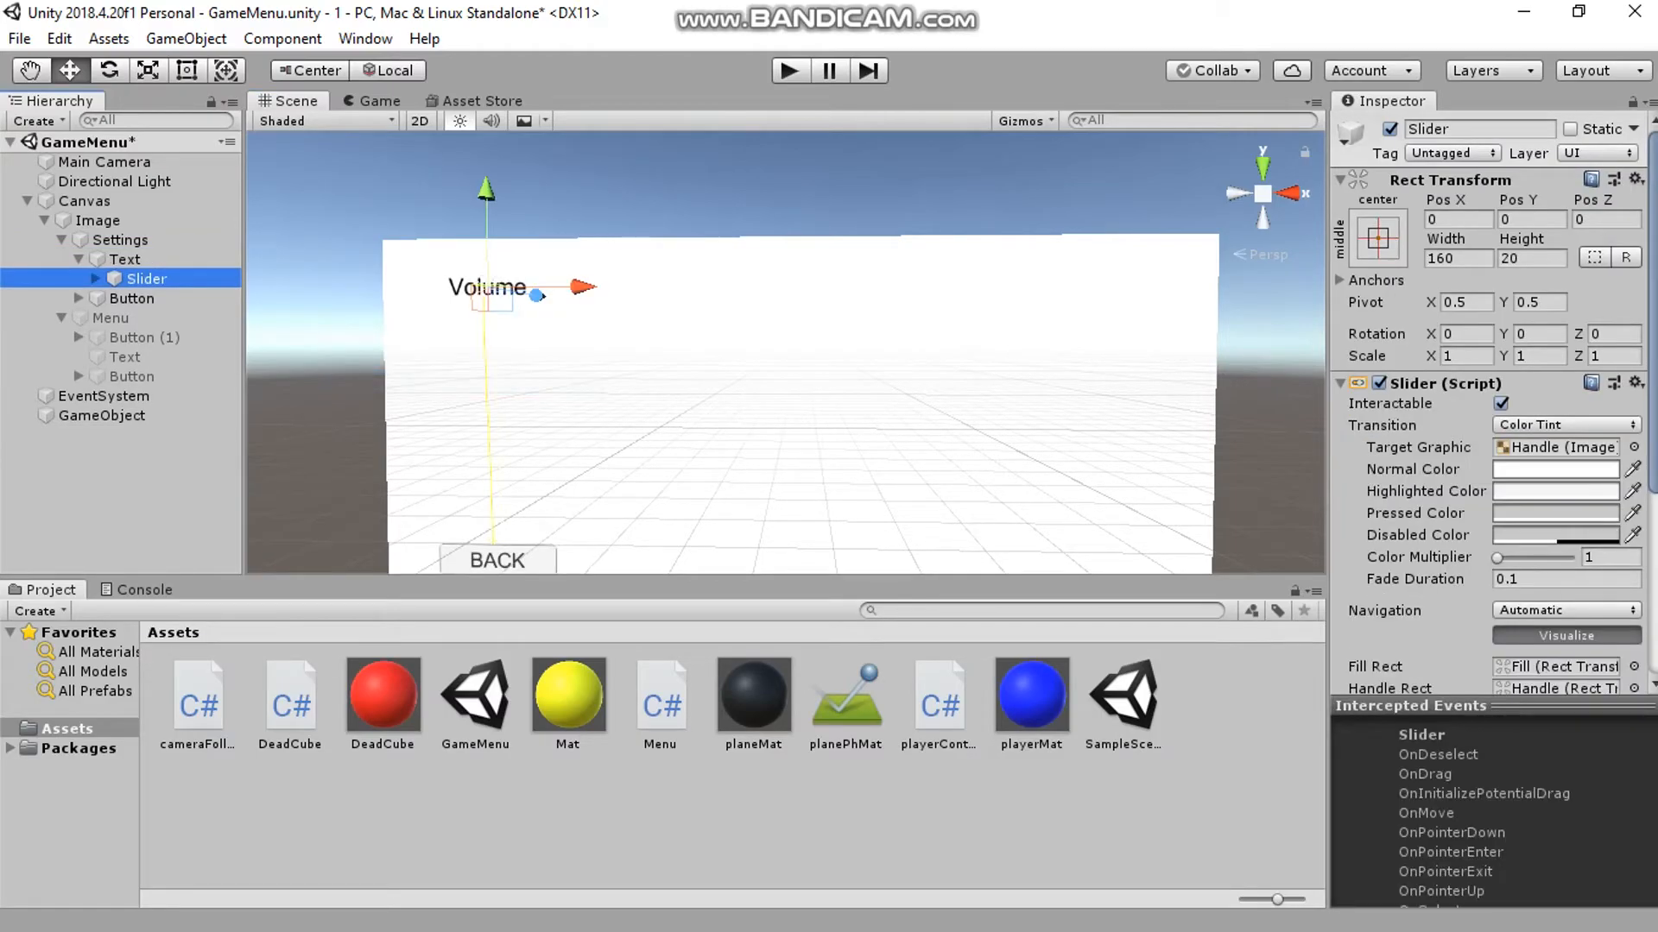
{"action": "left_click_drag", "start_coordinate": [486, 226], "coordinate": [486, 222]}
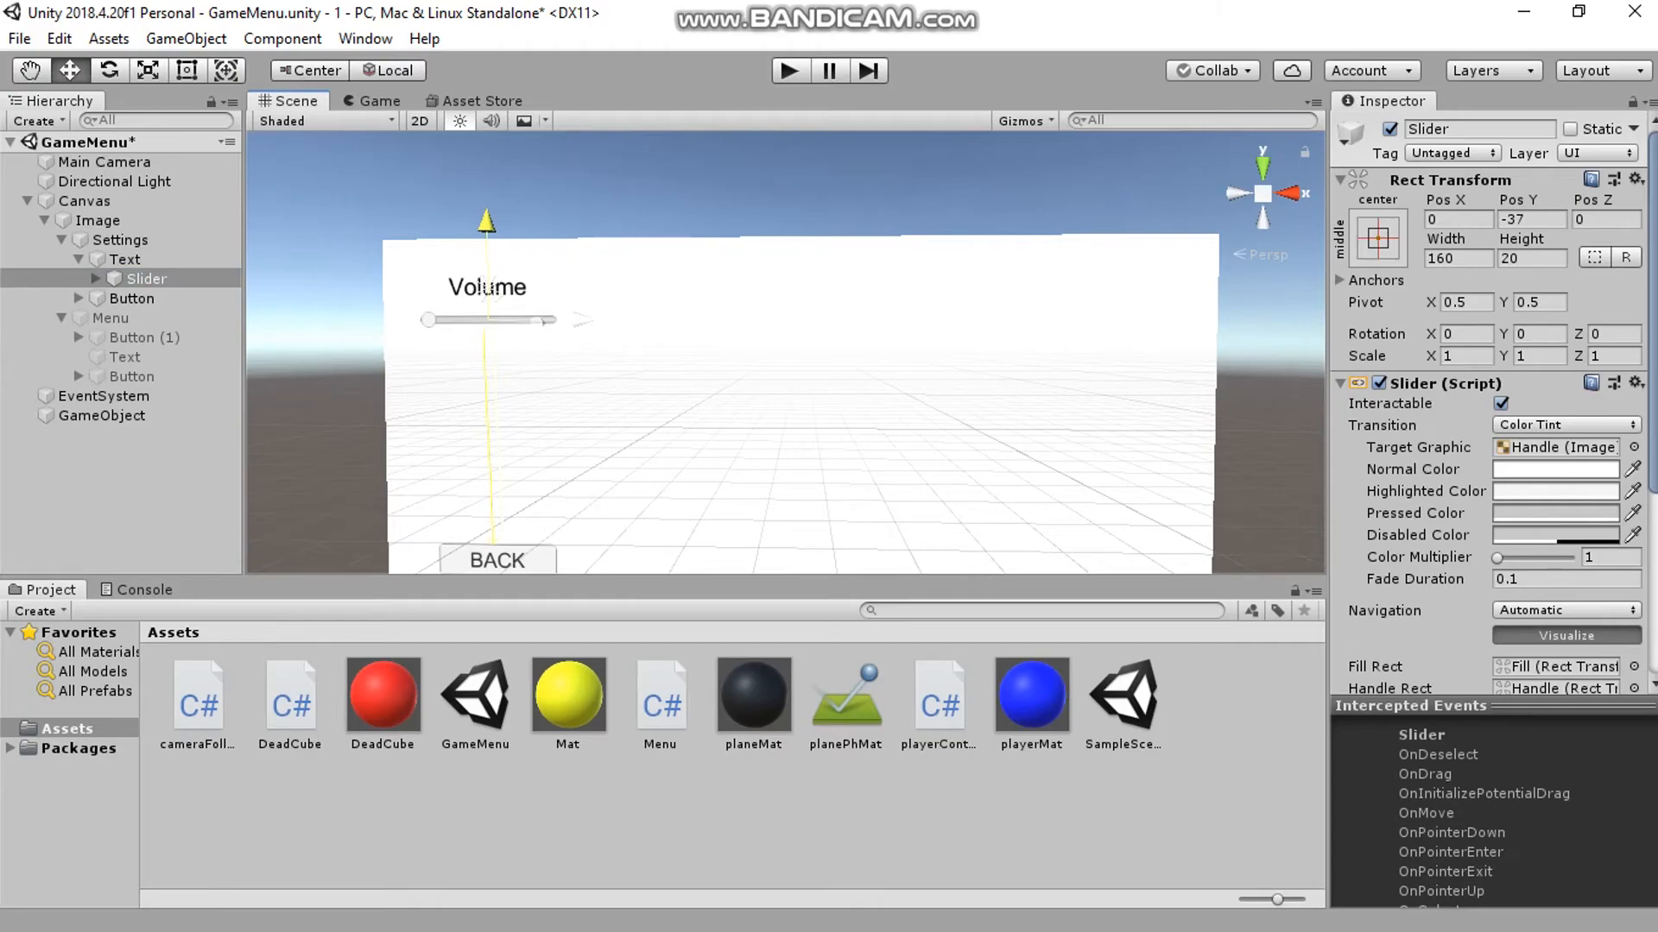
{"action": "left_click_drag", "start_coordinate": [138, 278], "coordinate": [121, 240]}
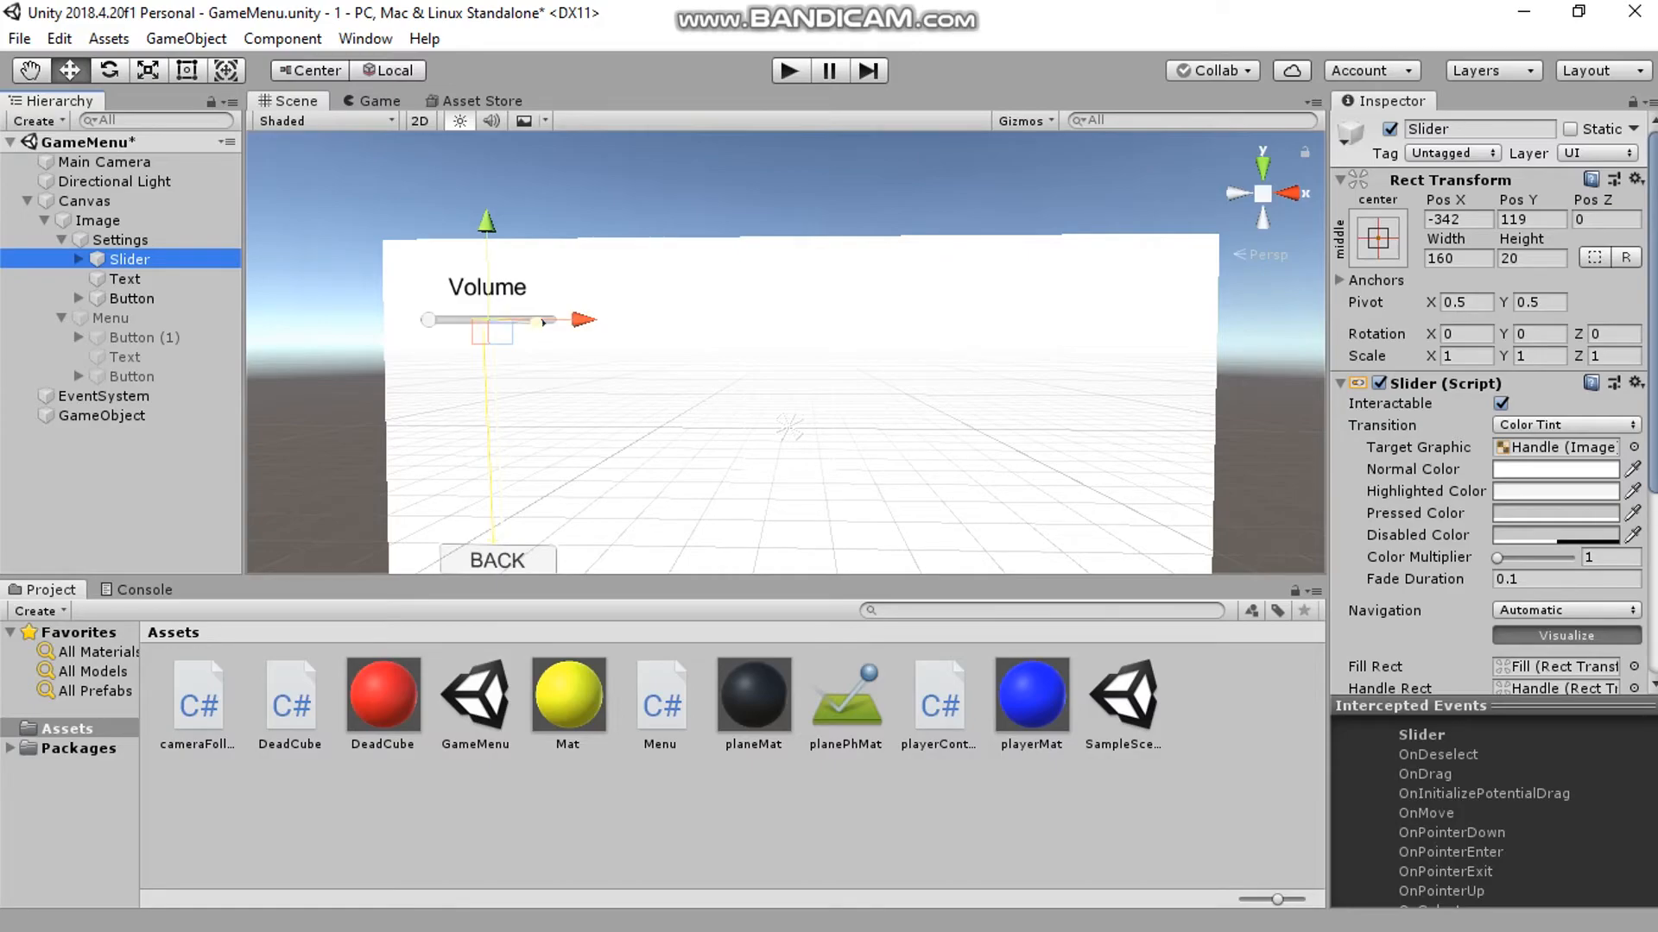
{"action": "left_click", "coordinate": [674, 186]}
- Activate the Menu group and deactivate the Settings group so only the main menu elements are shown
{"action": "right_click_drag", "start_coordinate": [674, 259], "coordinate": [678, 299]}
{"action": "key", "text": "w"}
{"action": "key", "text": "a"}
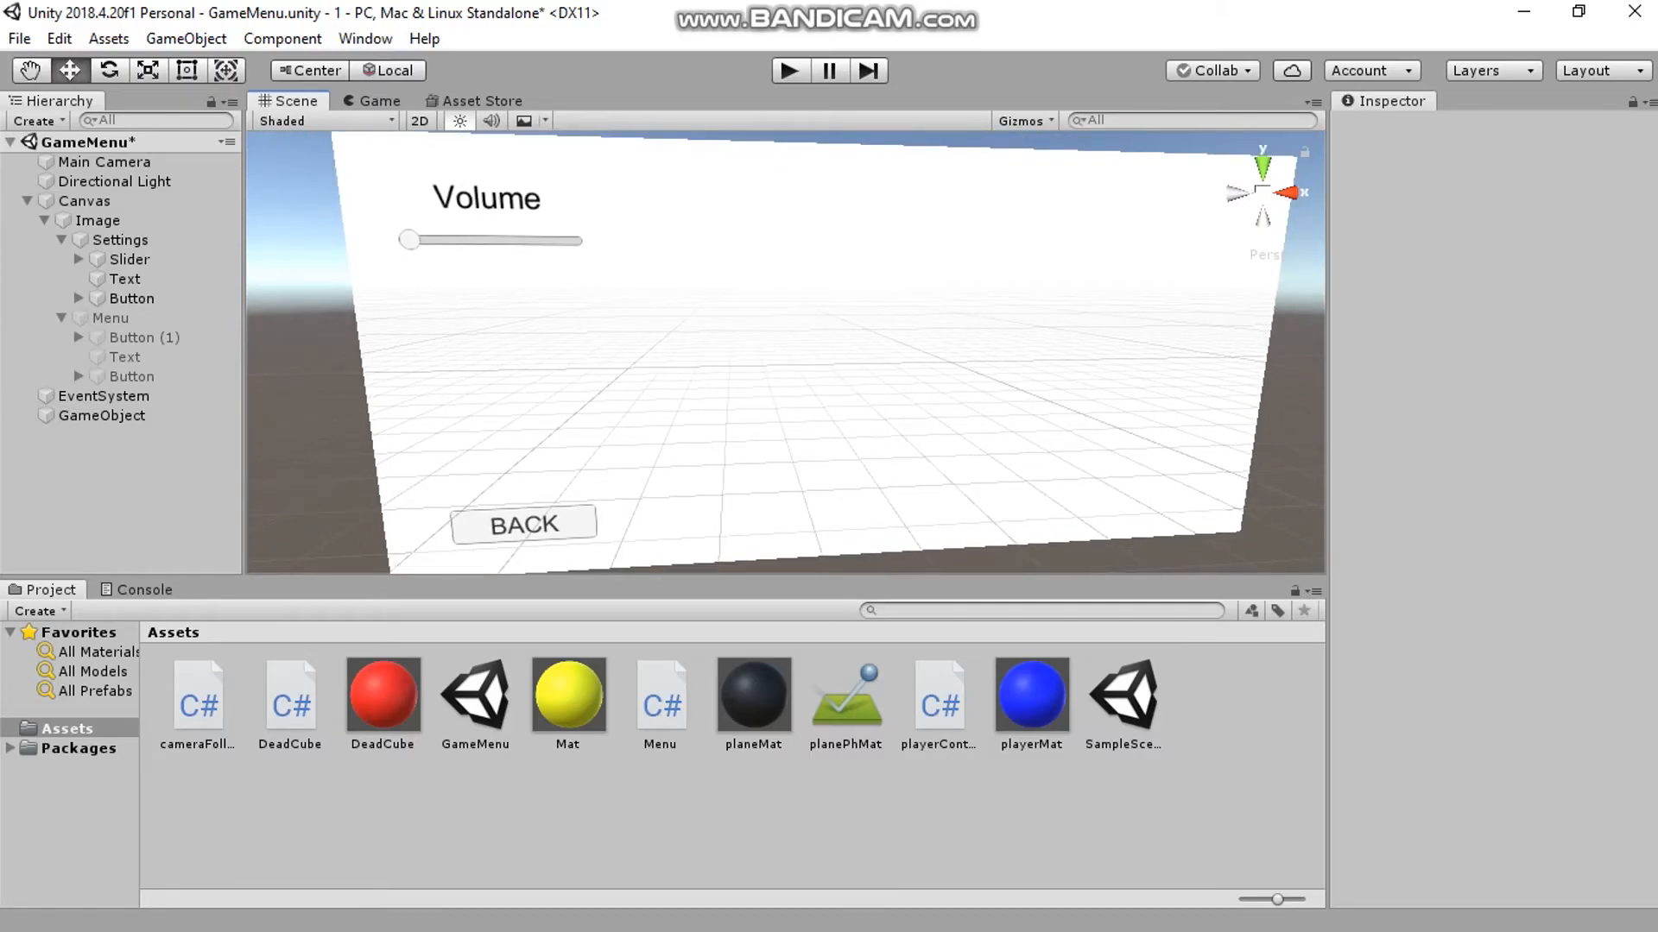
{"action": "right_click_drag", "start_coordinate": [679, 298], "coordinate": [627, 296]}
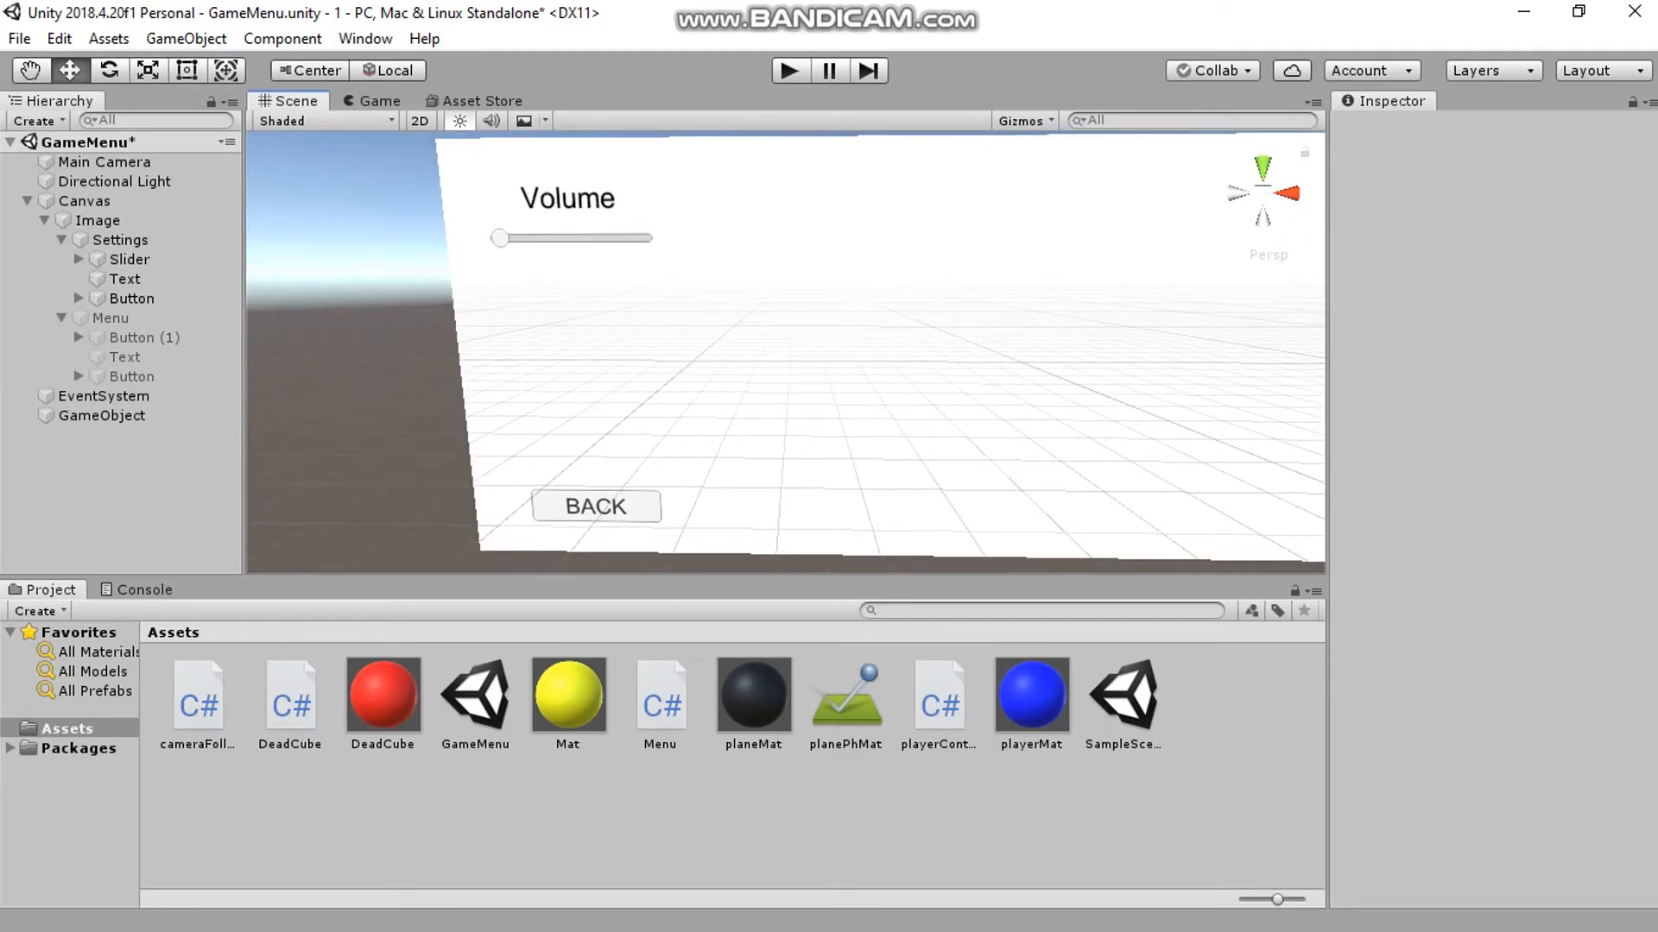
{"action": "mouse_move", "coordinate": [626, 296]}
{"action": "right_mouse_down"}
{"action": "mouse_move", "coordinate": [619, 317]}
{"action": "mouse_move", "coordinate": [701, 264]}
{"action": "mouse_move", "coordinate": [613, 283]}
{"action": "right_mouse_up"}
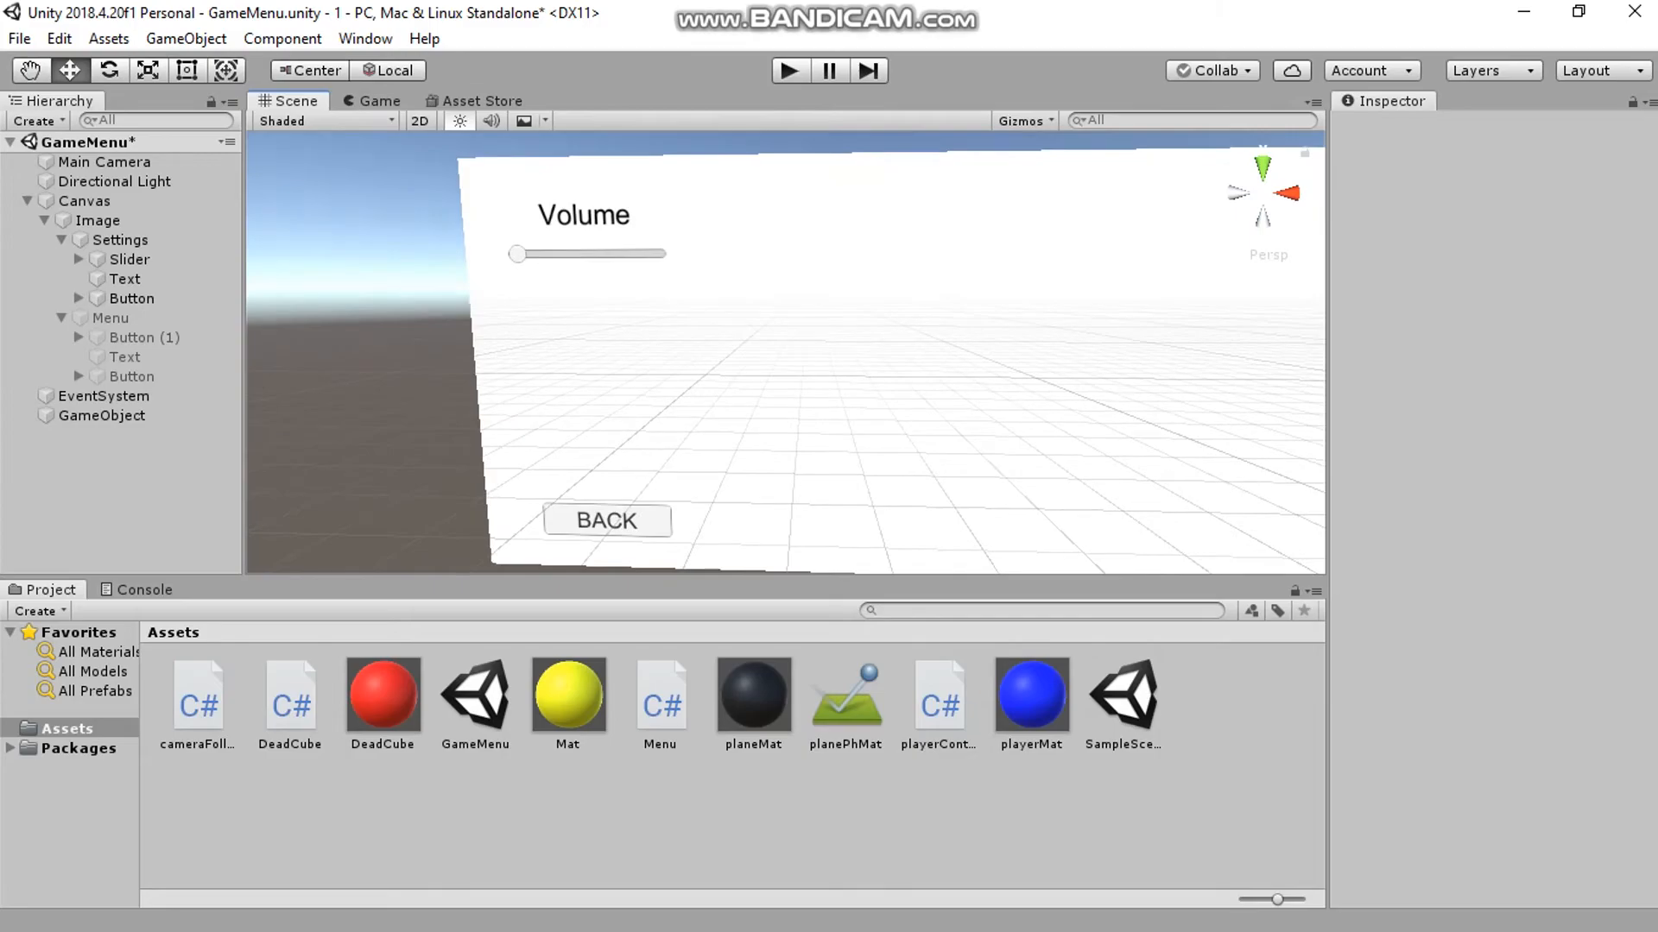
{"action": "left_click", "coordinate": [110, 318]}
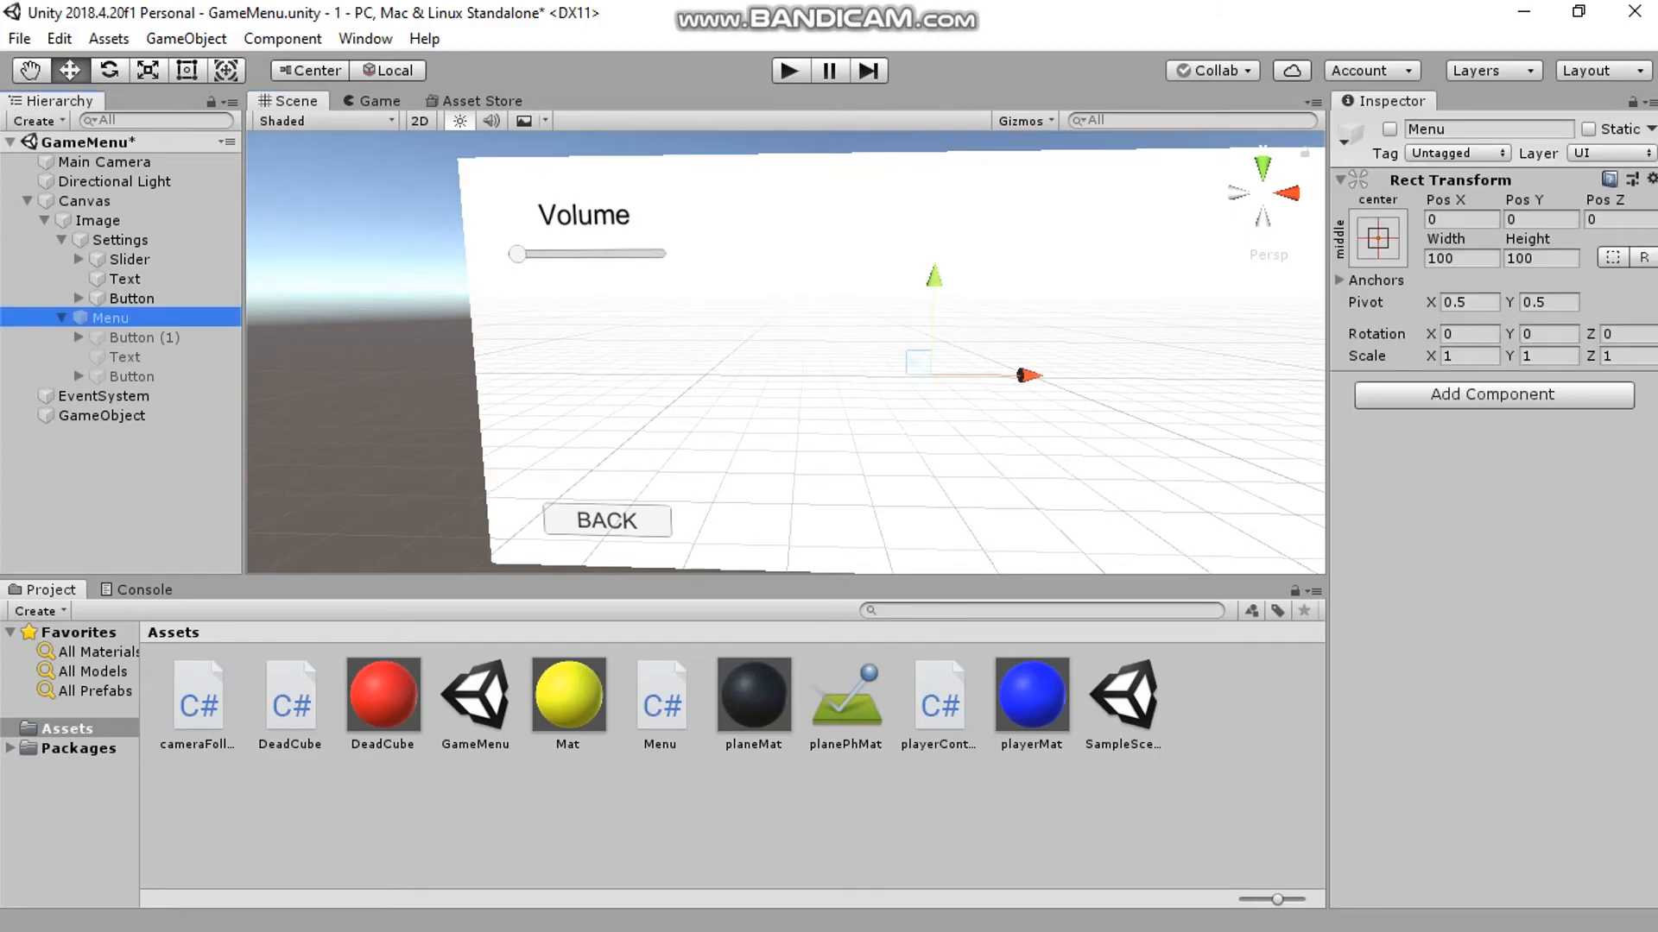
{"action": "left_click", "coordinate": [1389, 130]}
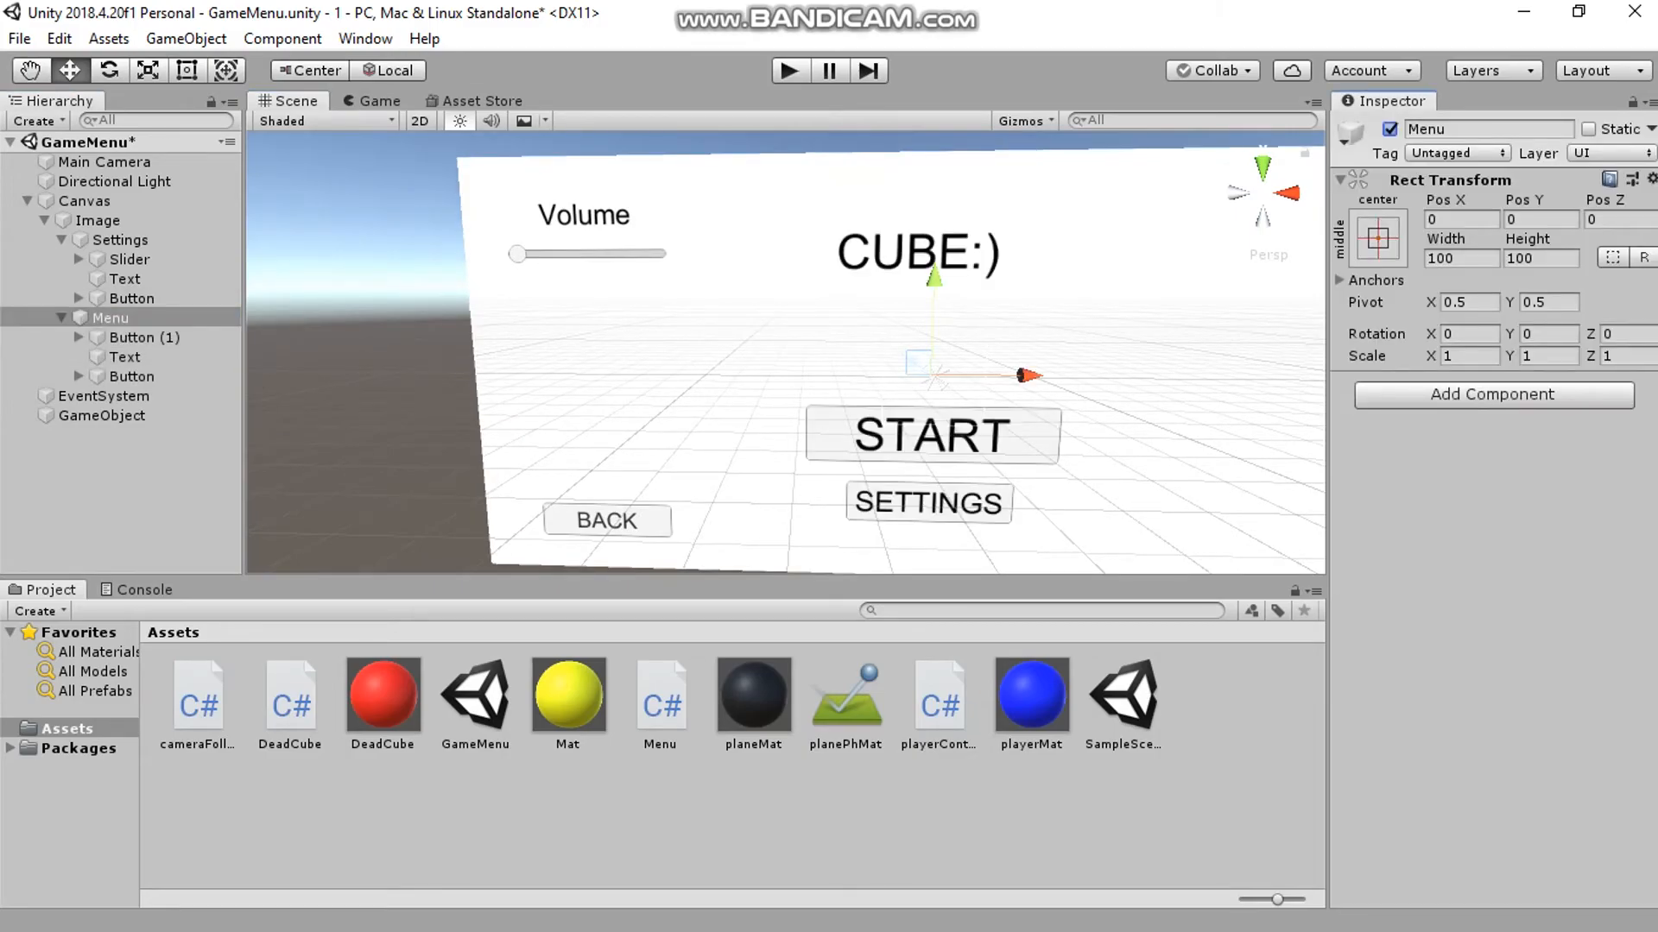
{"action": "left_click", "coordinate": [120, 240]}
{"action": "left_click", "coordinate": [1390, 129]}
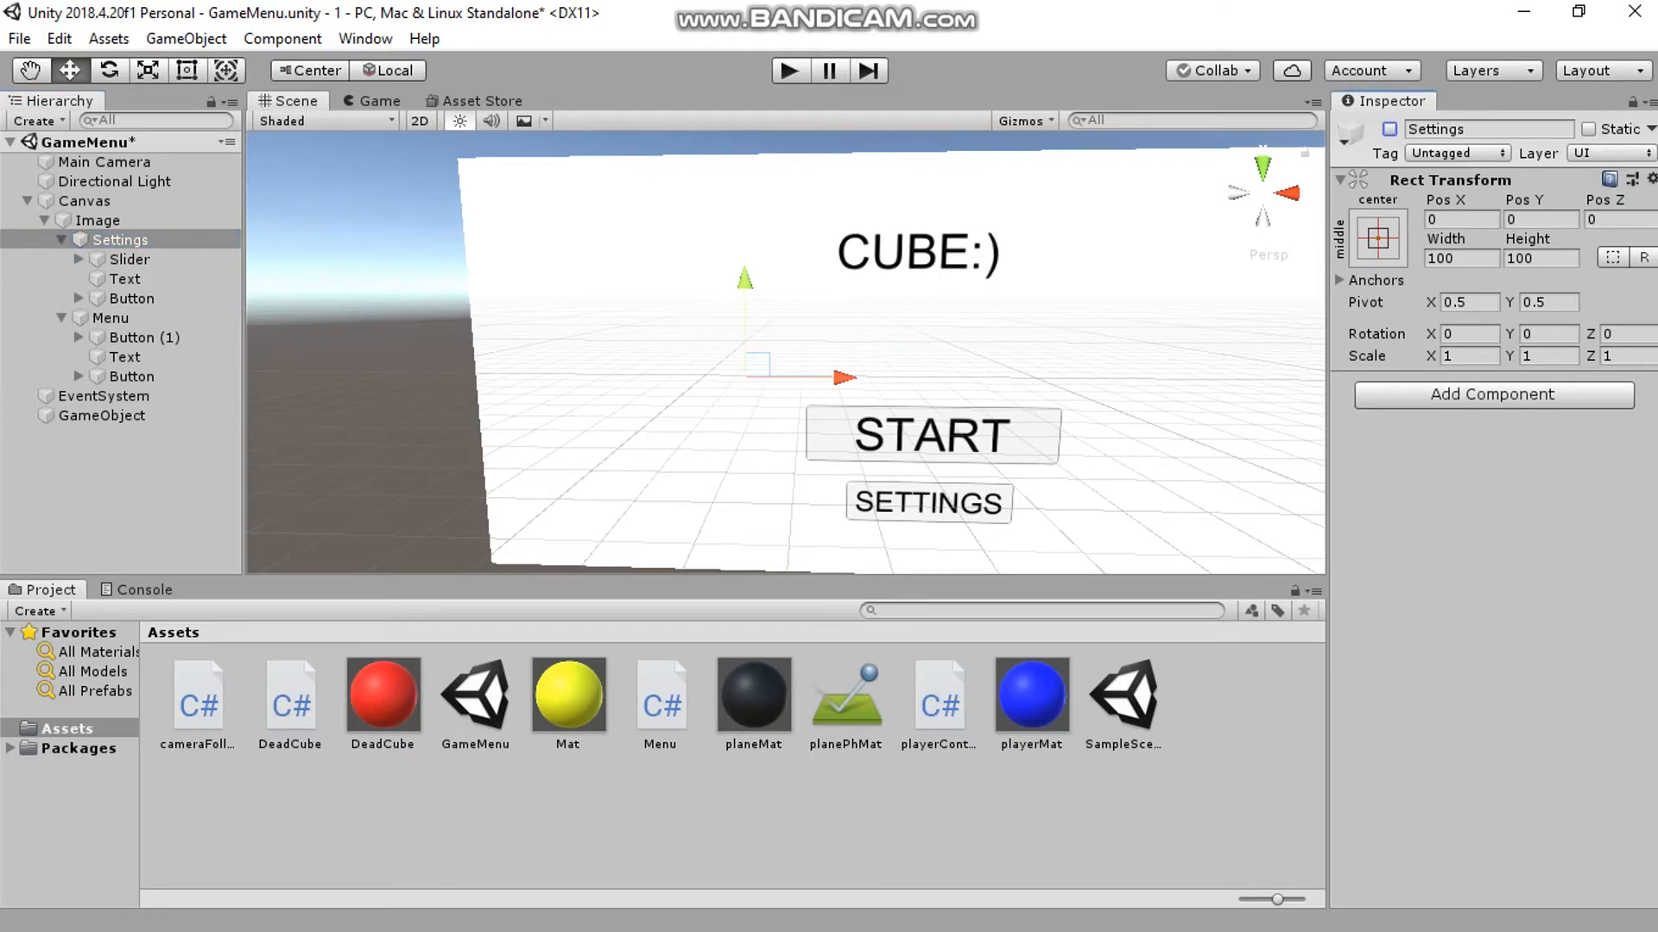
- Move the START and SETTINGS buttons together slightly upward and deselect them
{"action": "left_click", "coordinate": [908, 404]}
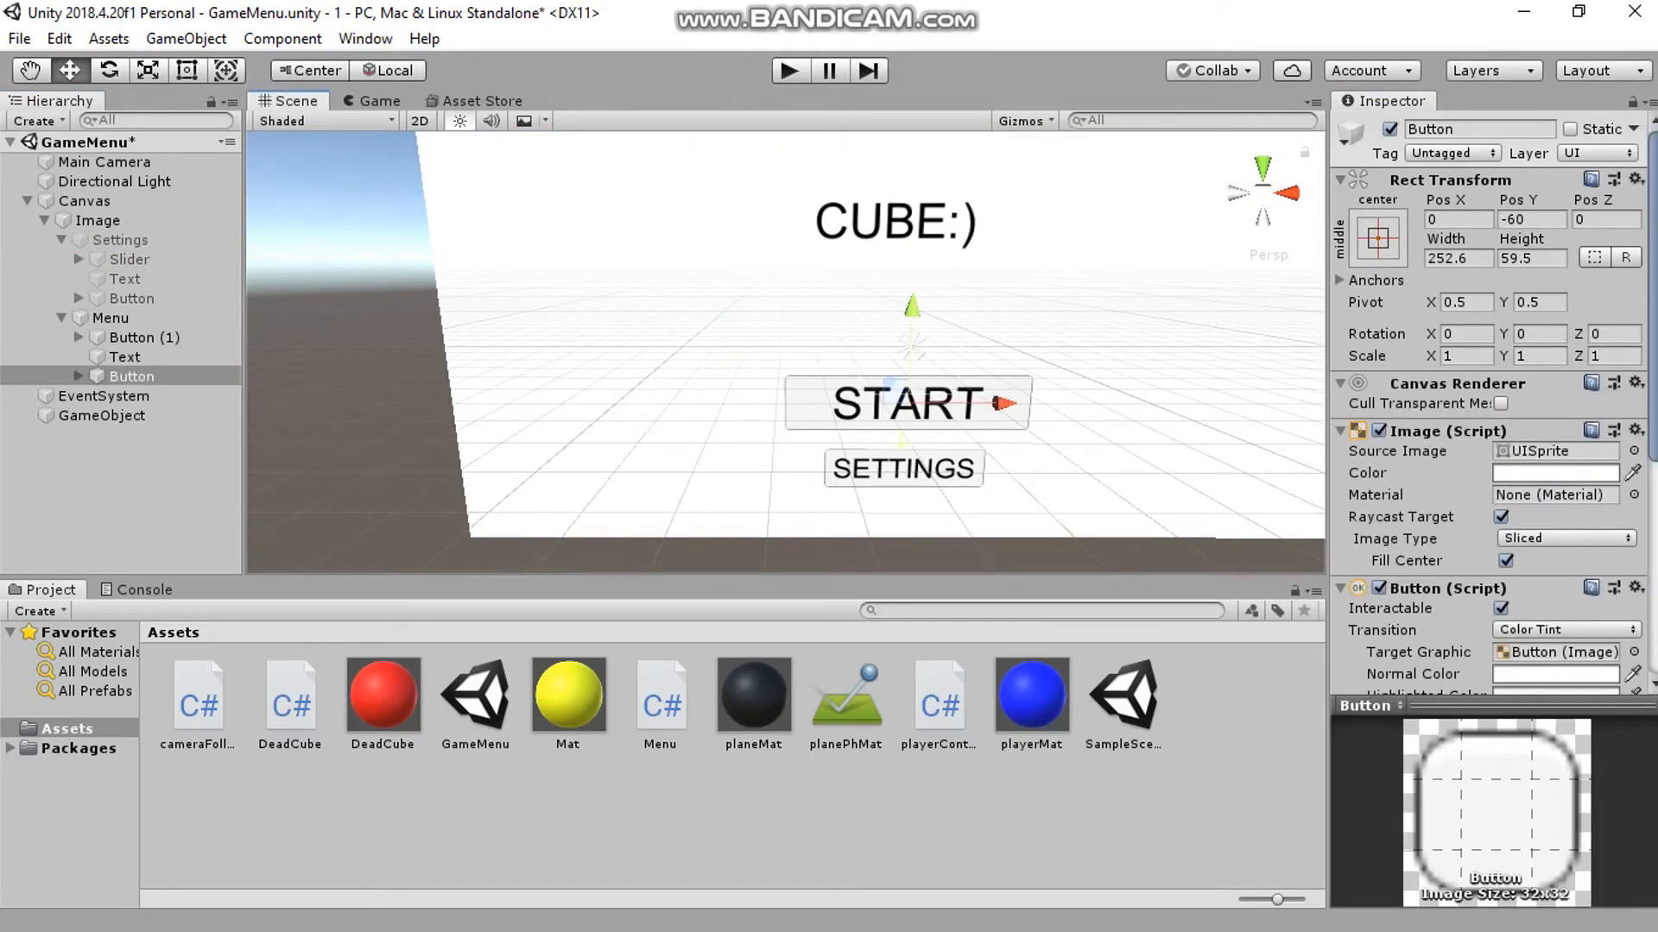
{"action": "left_click", "coordinate": [903, 469], "text": "shift"}
{"action": "left_click_drag", "start_coordinate": [910, 338], "coordinate": [912, 308]}
{"action": "left_click", "coordinate": [354, 371]}
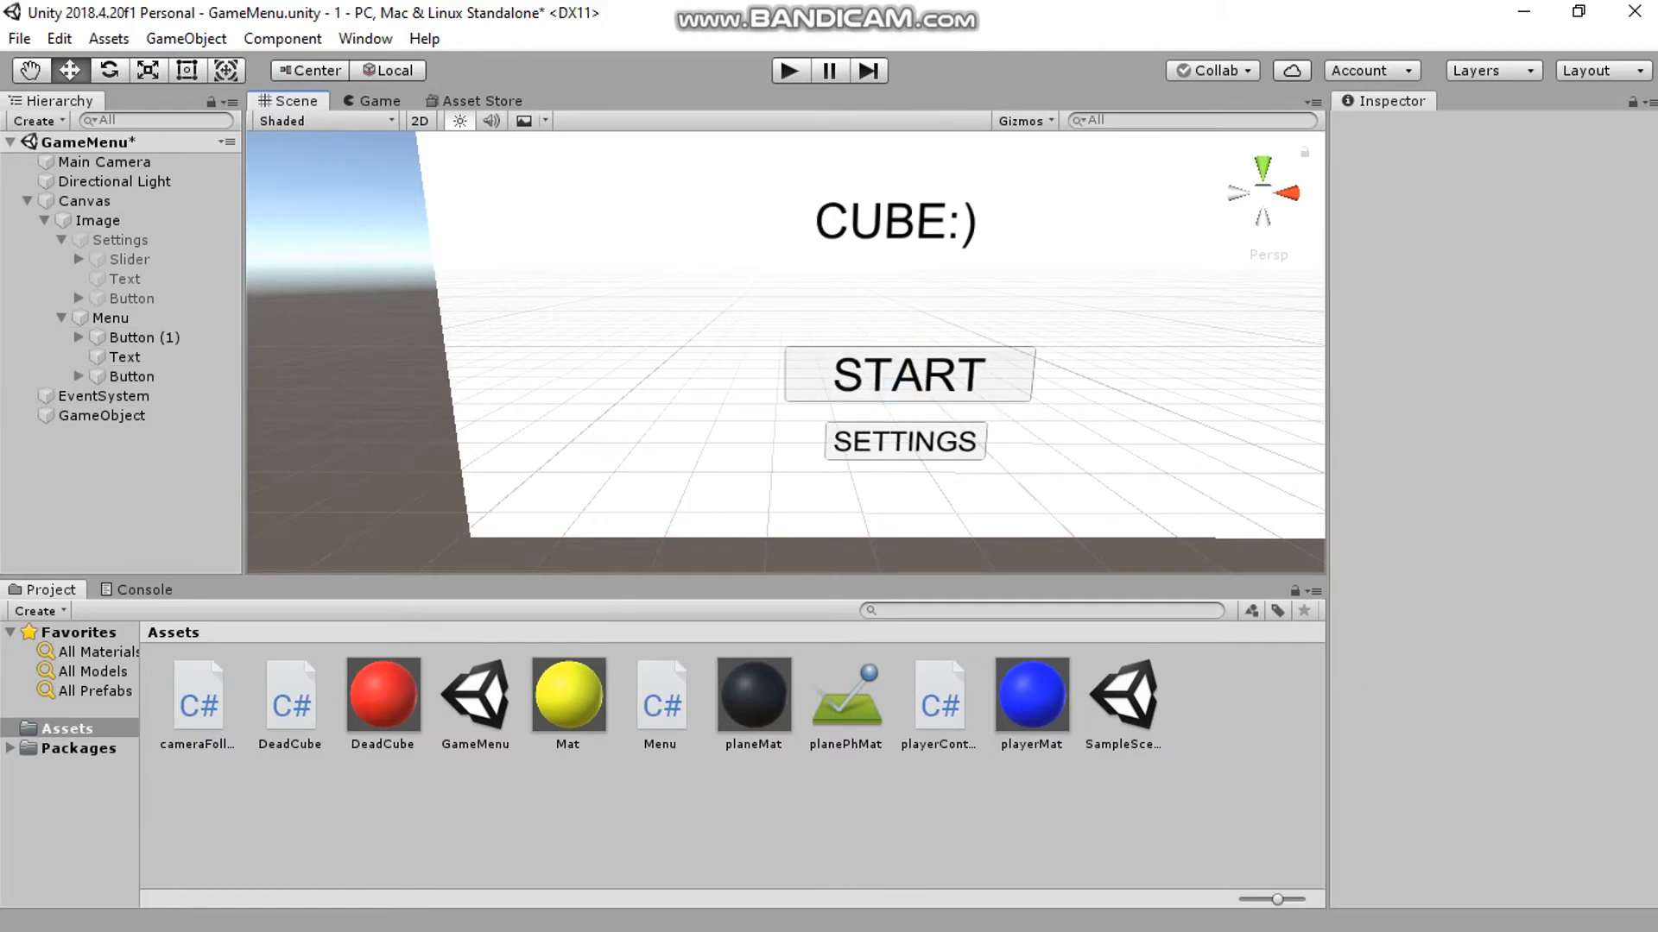
- Duplicate the SETTINGS button, with the original nudged up and the copy below it at about Pos Y -146
{"action": "left_click", "coordinate": [891, 445]}
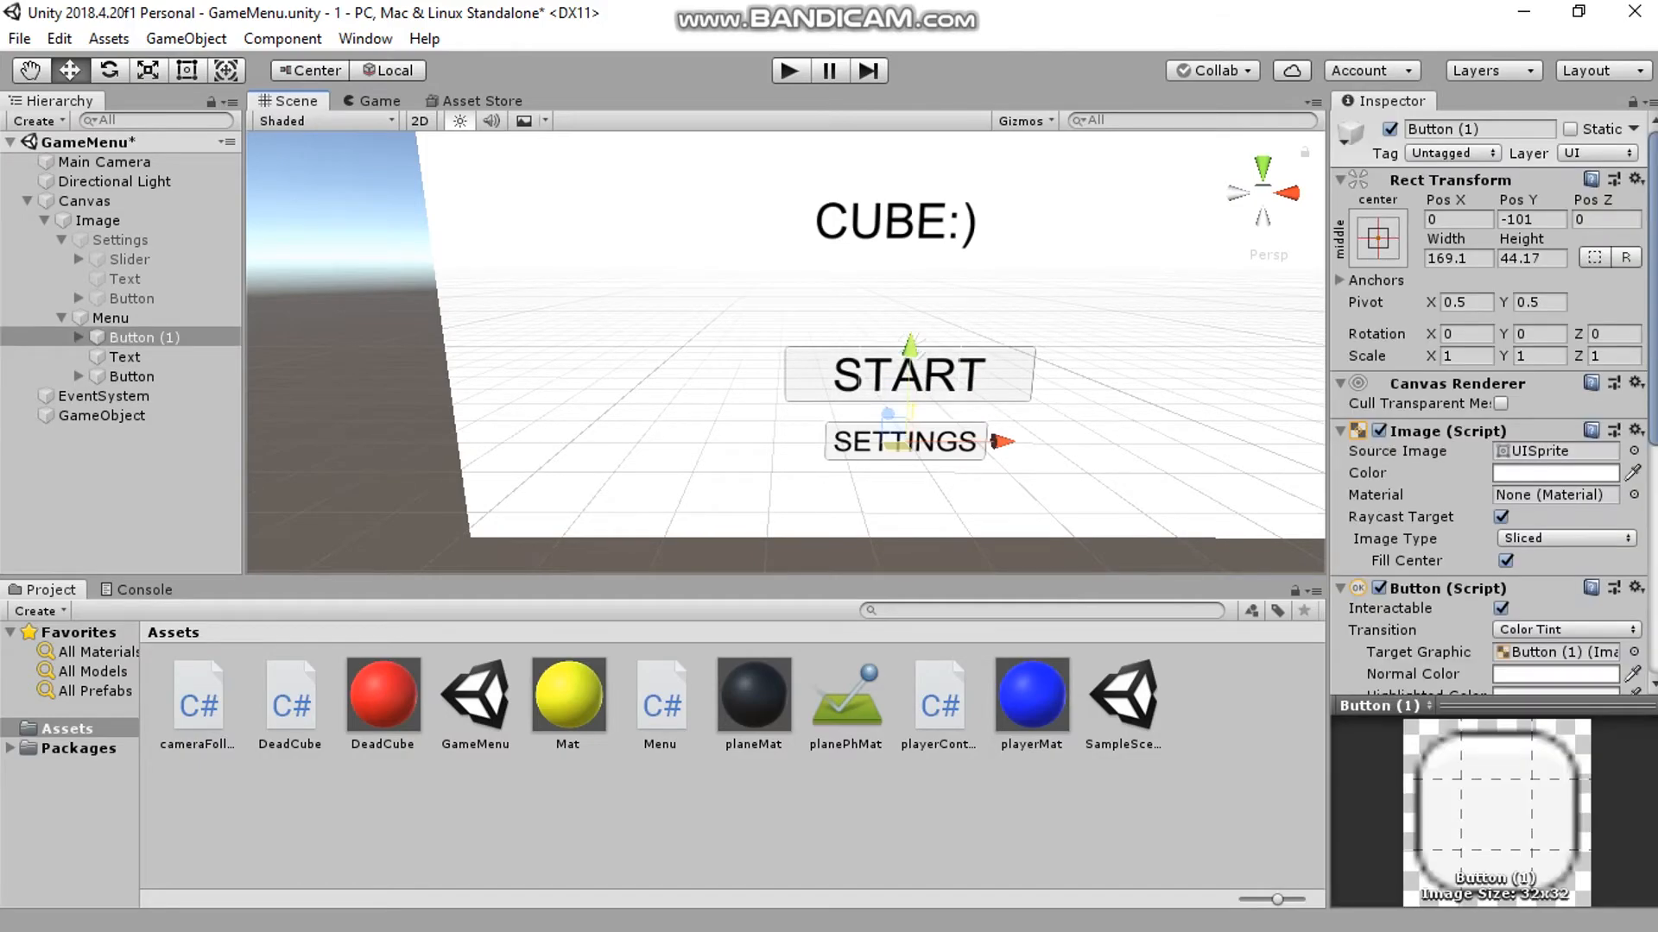
{"action": "key", "text": "ctrl+d"}
{"action": "mouse_move", "coordinate": [910, 345]}
{"action": "left_mouse_down"}
{"action": "mouse_move", "coordinate": [907, 397]}
{"action": "mouse_move", "coordinate": [910, 336]}
{"action": "left_mouse_up"}
{"action": "left_click", "coordinate": [79, 396]}
{"action": "left_click", "coordinate": [906, 443]}
{"action": "left_click", "coordinate": [928, 484]}
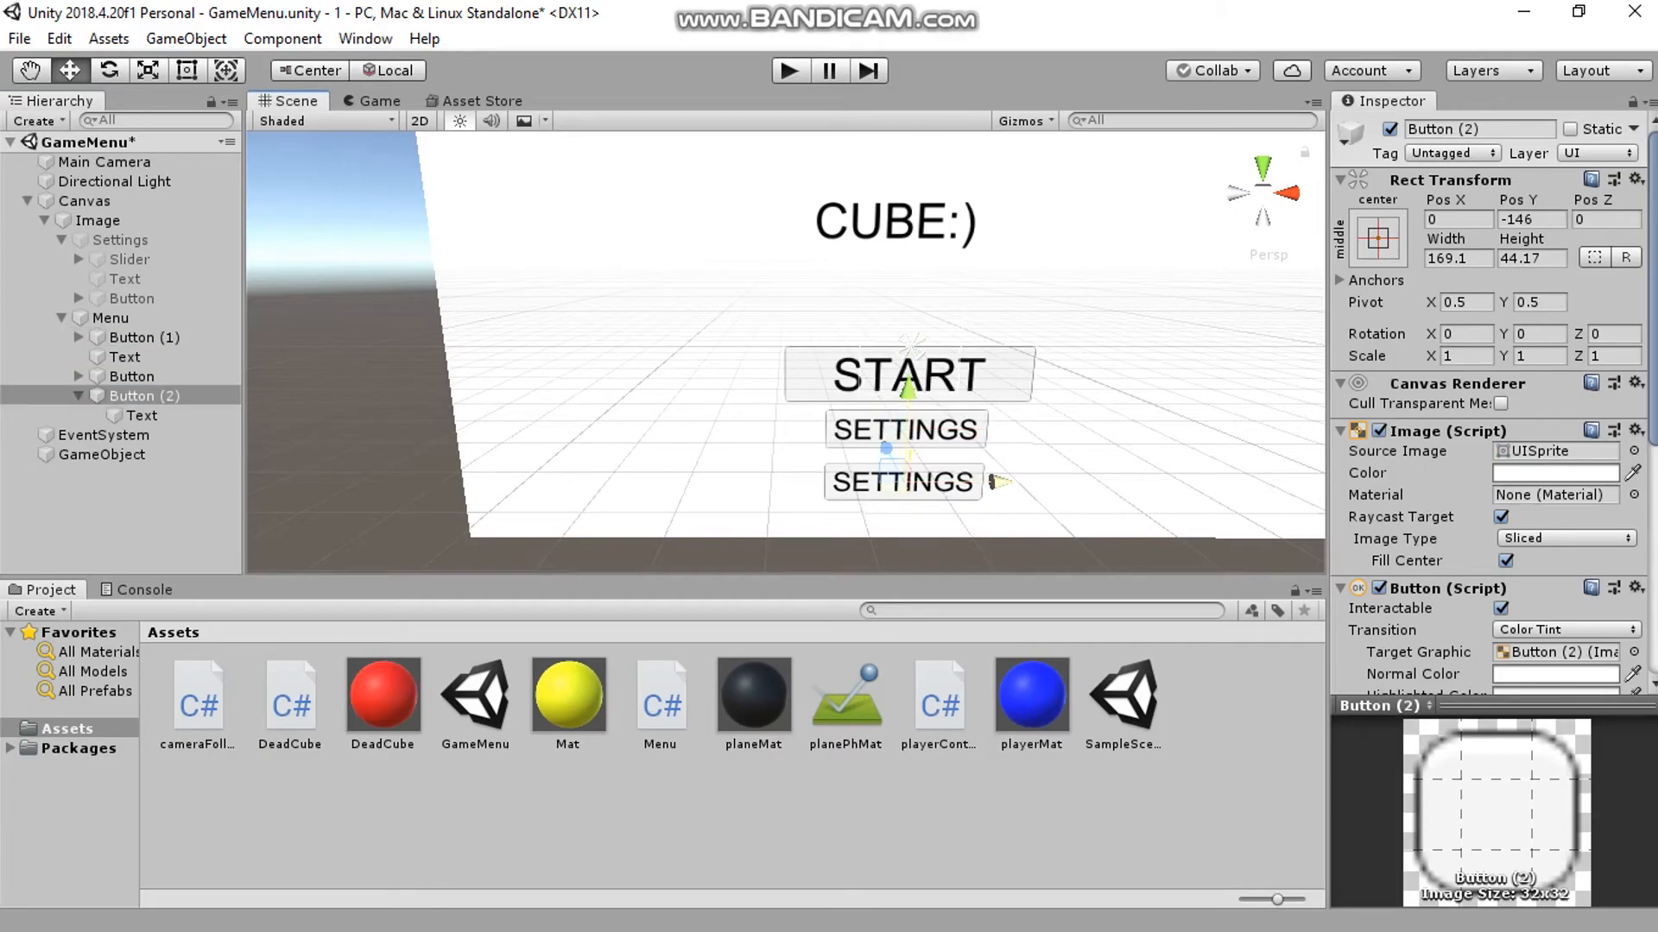
- Shrink the copied button to about 124.2 by 28.29 and label it "QUIT" with font size 25
{"action": "left_click_drag", "start_coordinate": [1448, 239], "coordinate": [1352, 239]}
{"action": "left_click", "coordinate": [142, 417]}
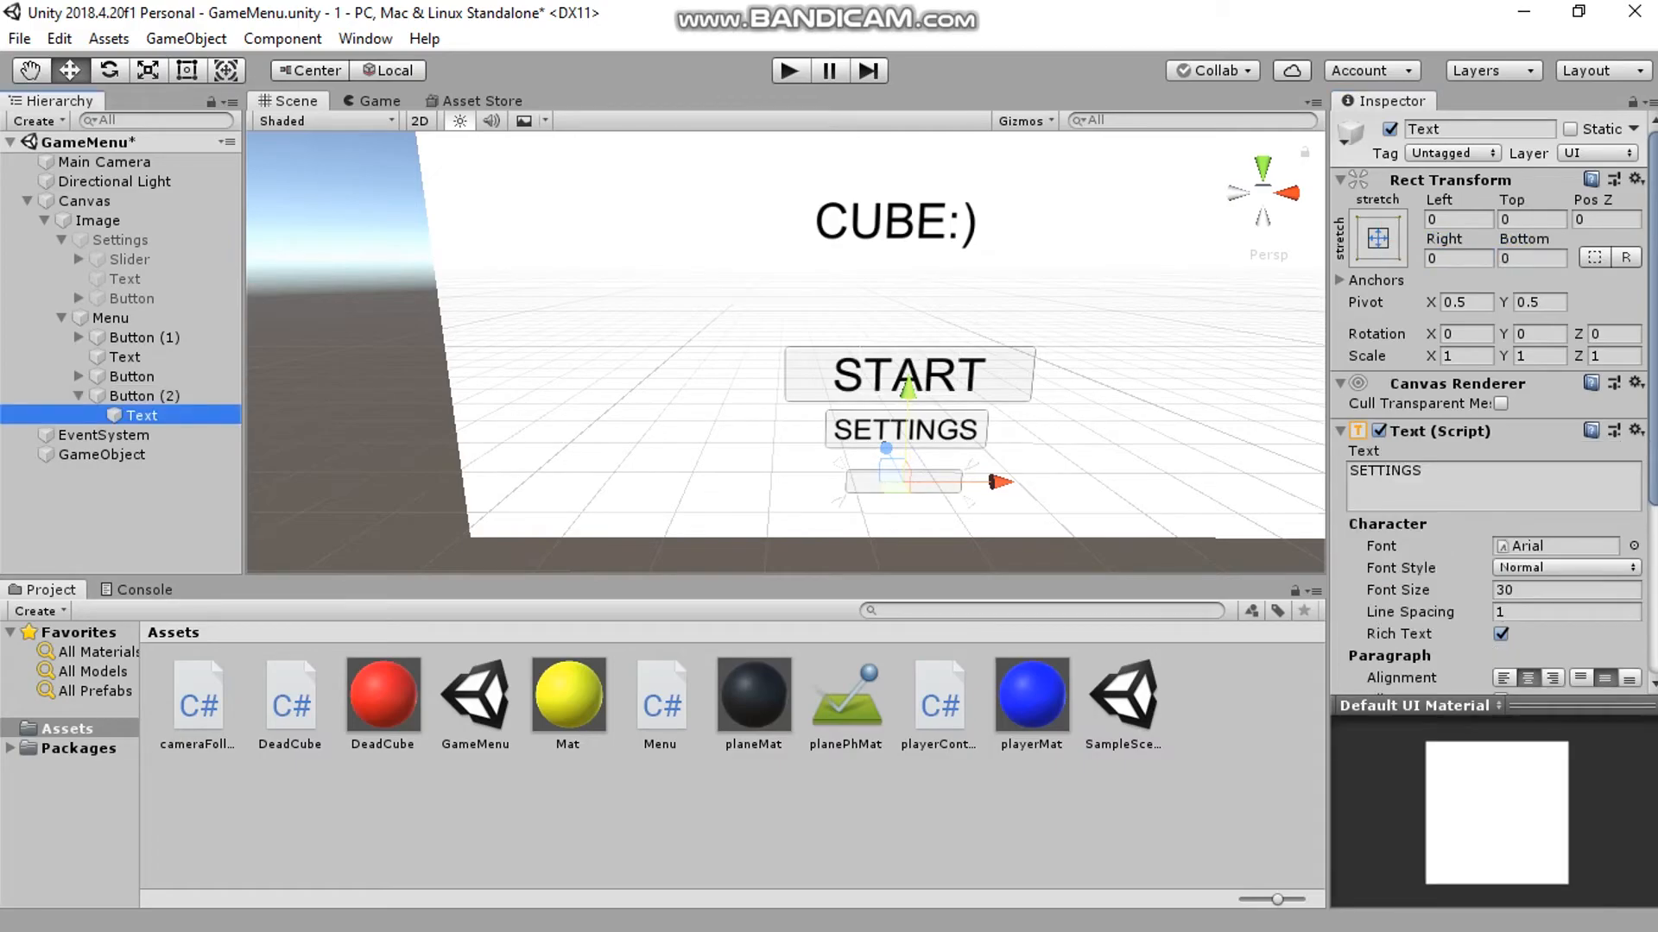
{"action": "left_click", "coordinate": [1459, 483]}
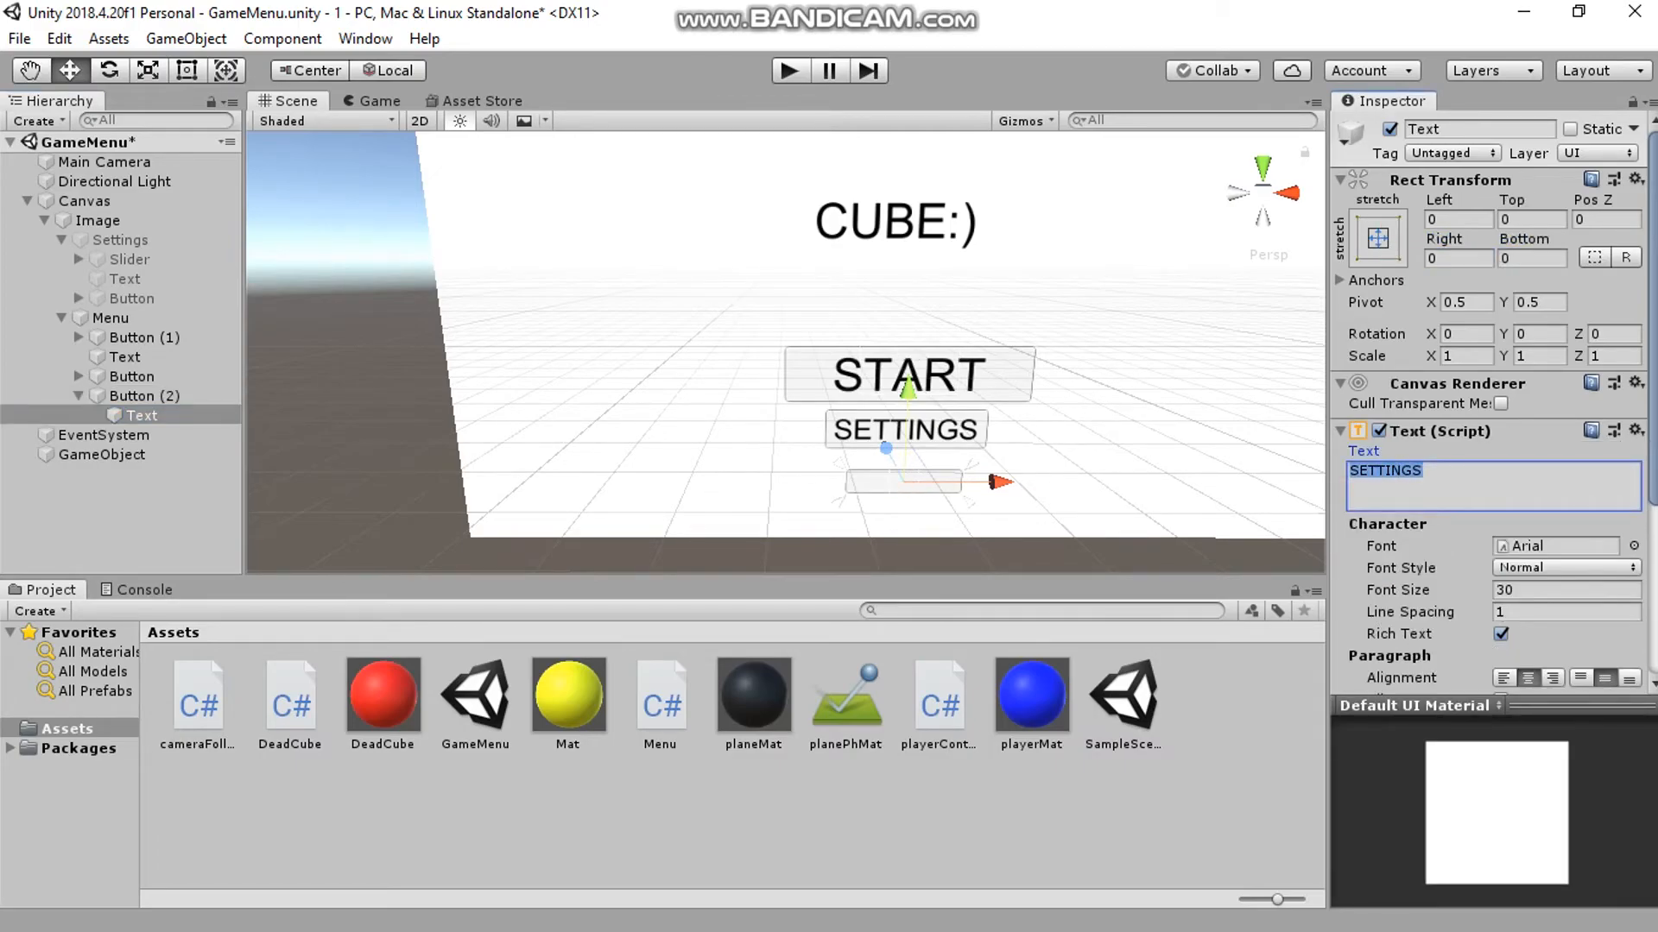
{"action": "type", "text": "QUIT"}
{"action": "left_click_drag", "start_coordinate": [1399, 591], "coordinate": [1396, 590]}
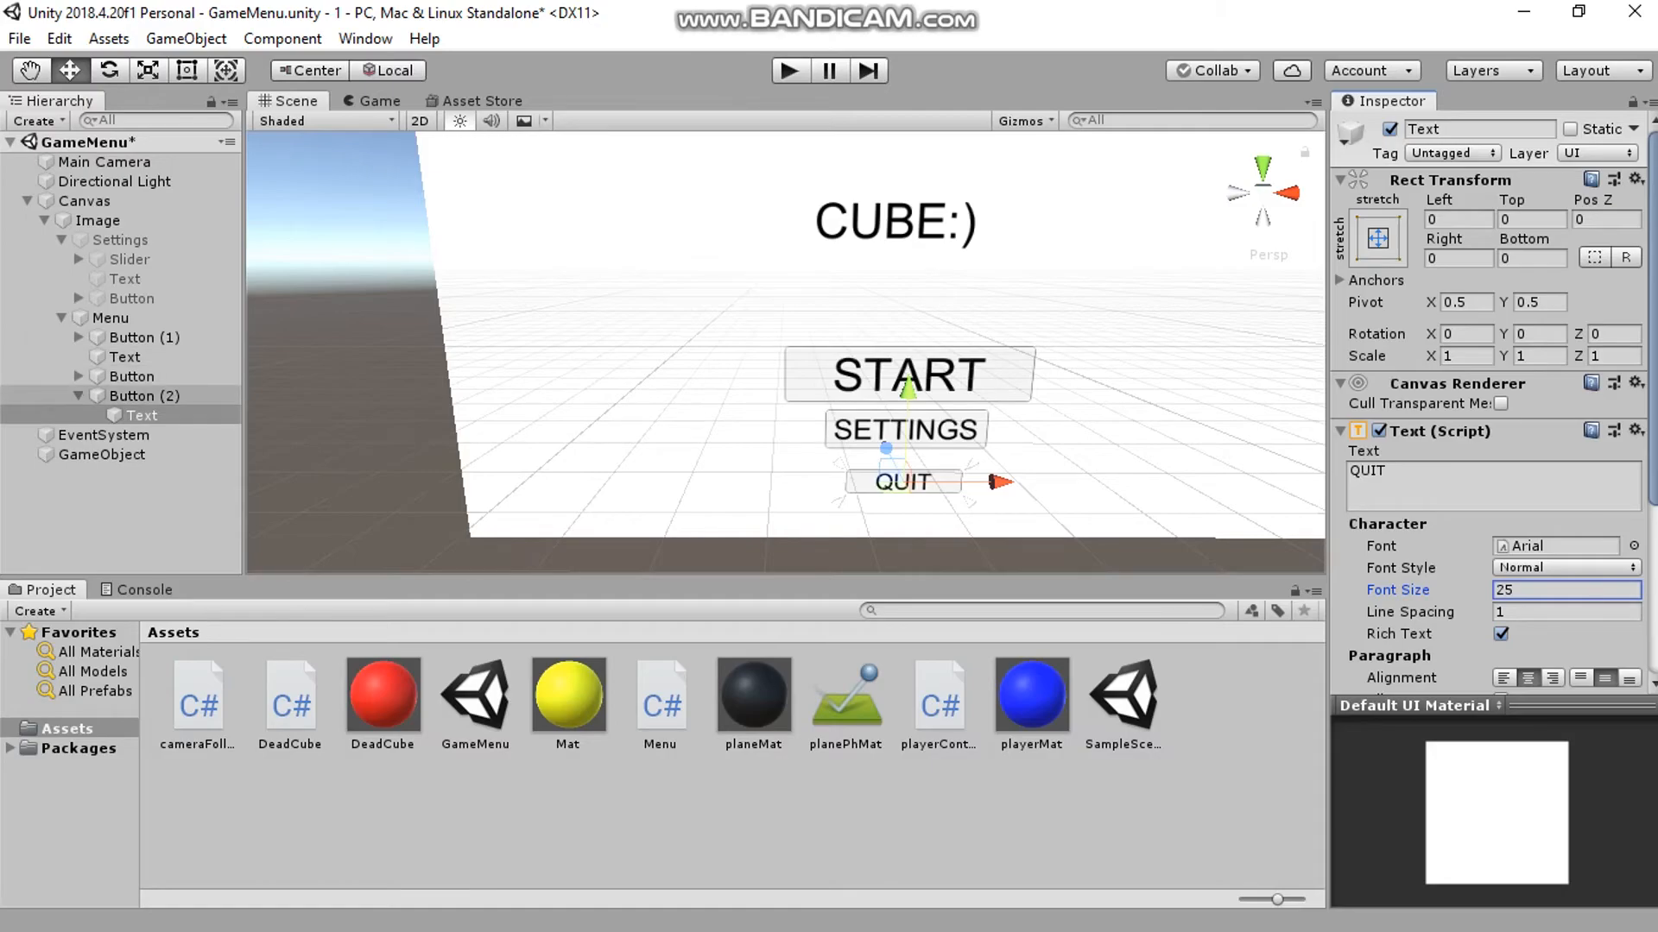
{"action": "left_click", "coordinate": [145, 396]}
{"action": "left_click_drag", "start_coordinate": [1520, 239], "coordinate": [1522, 240]}
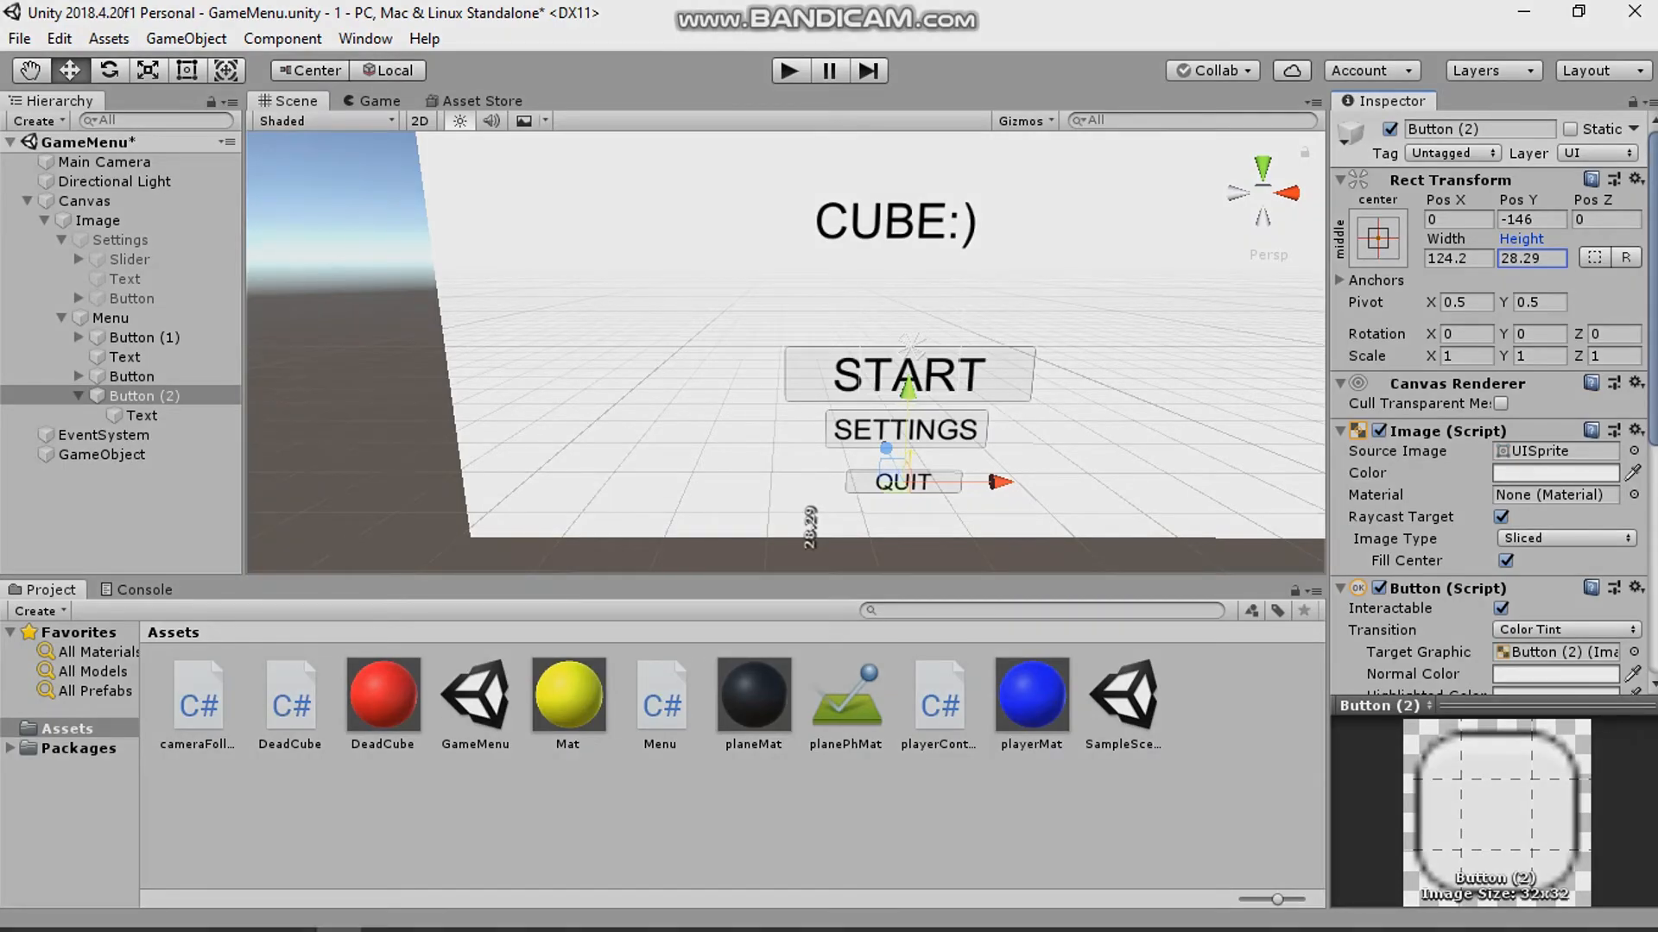
- Switch to Visual Studio and add an empty public void QuitU() method after MenuU() in Menu.cs
{"action": "left_click", "coordinate": [384, 914]}
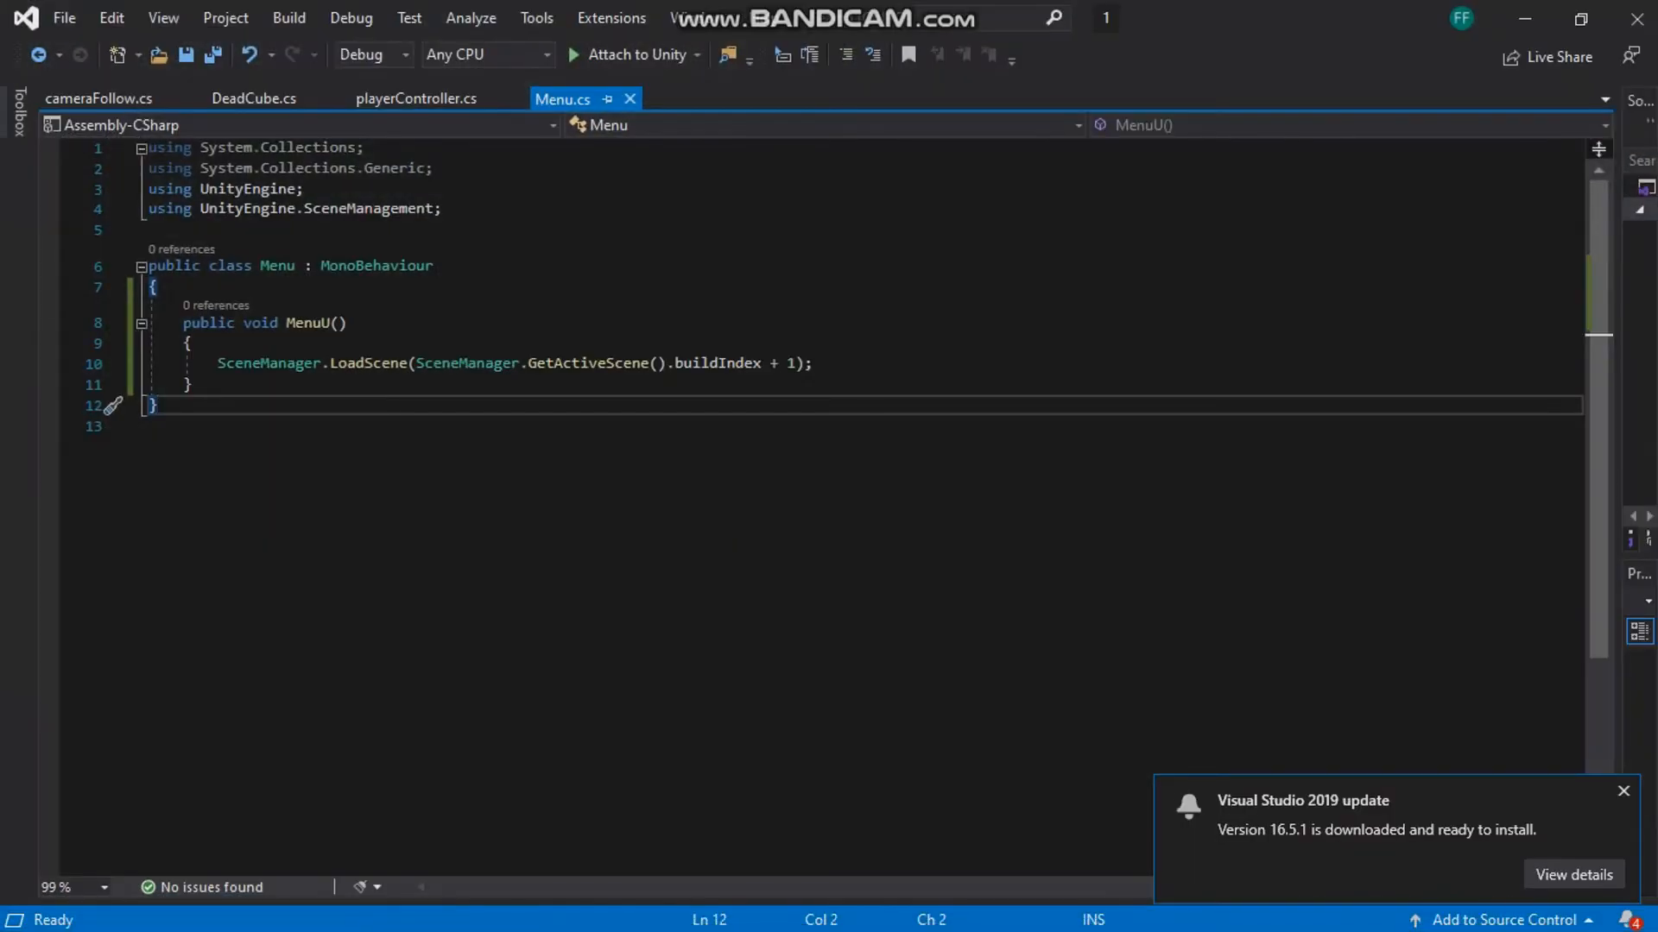
{"action": "left_click", "coordinate": [192, 385]}
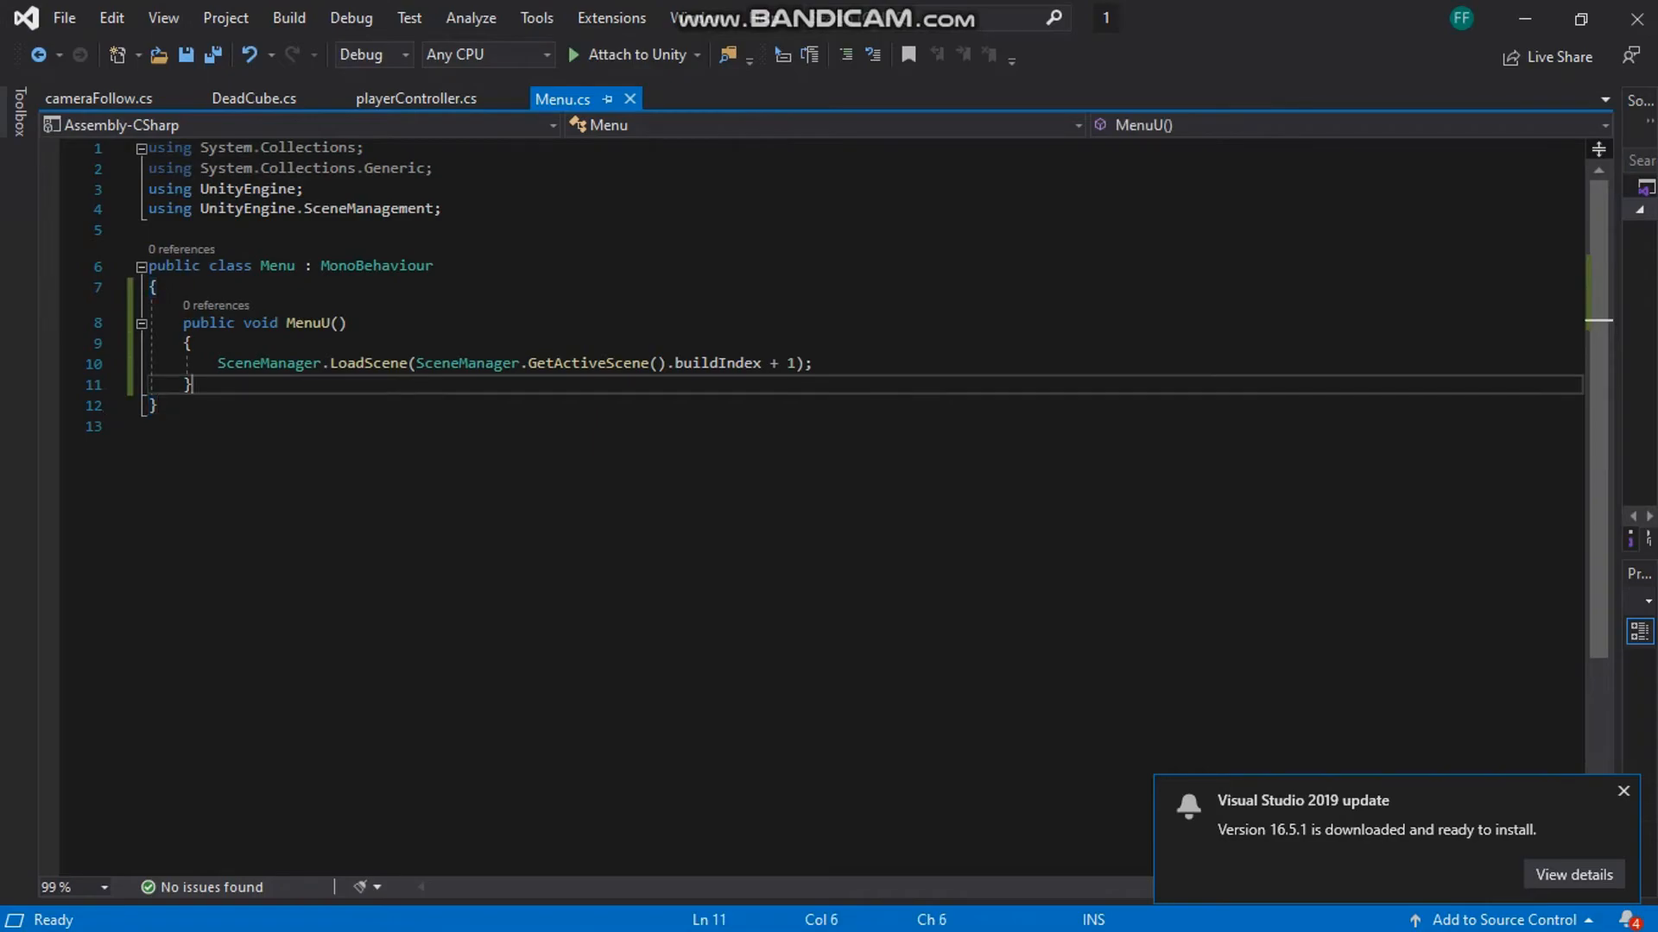
{"action": "key", "text": "Return"}
{"action": "type", "text": "p"}
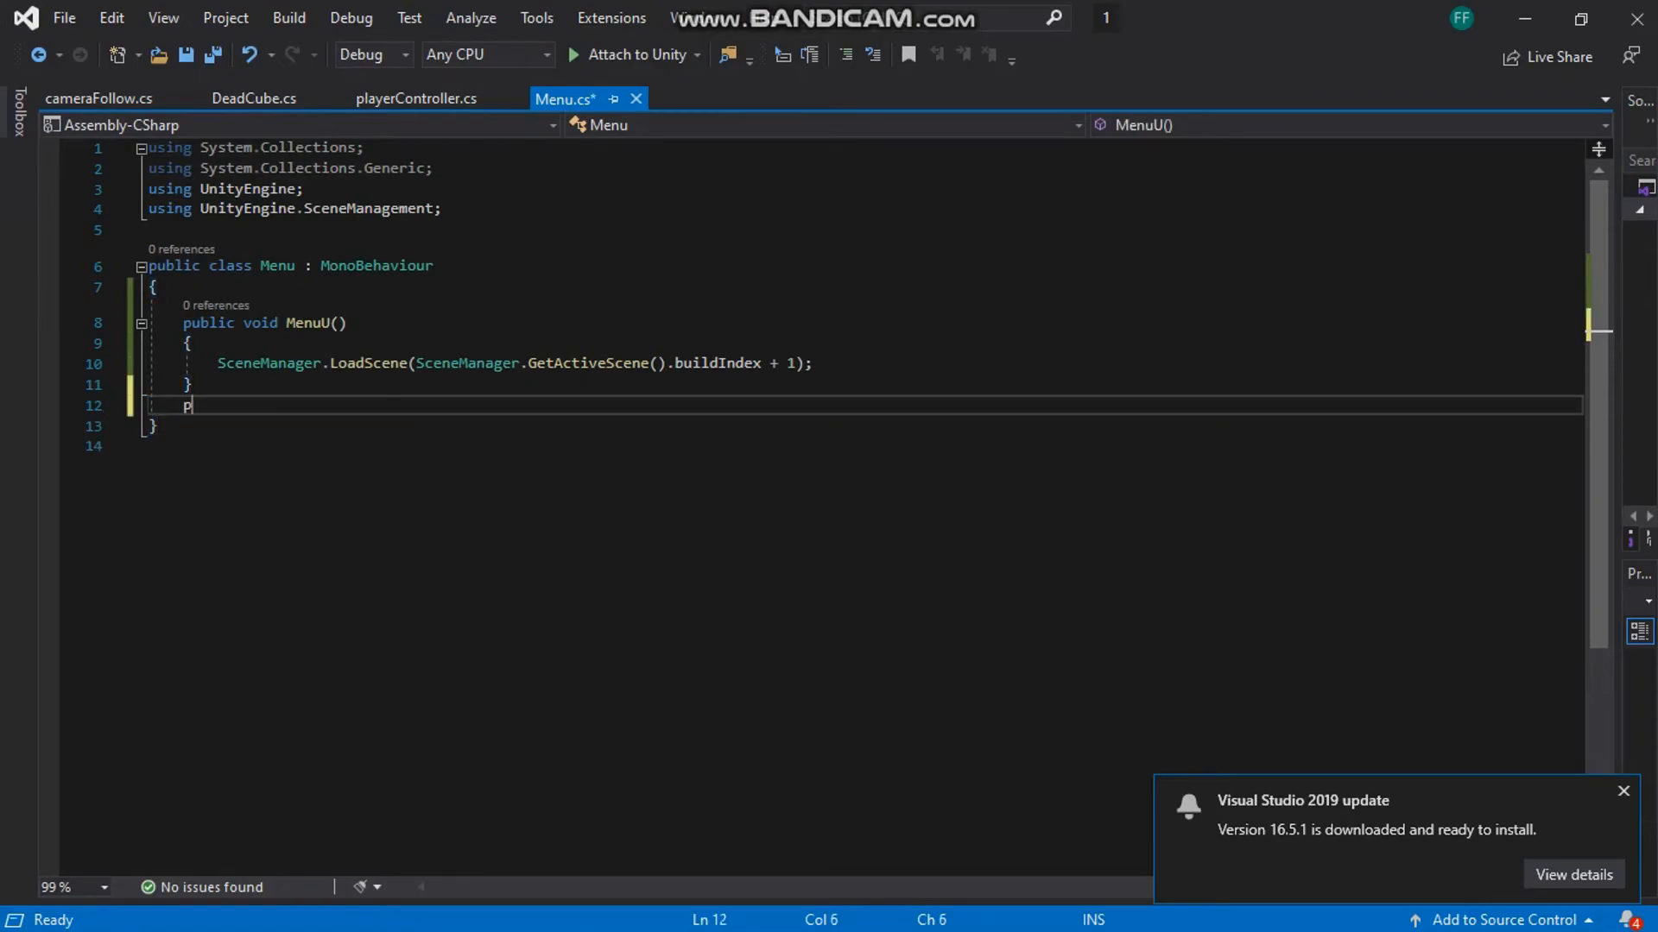
{"action": "type", "text": "ublic void "}
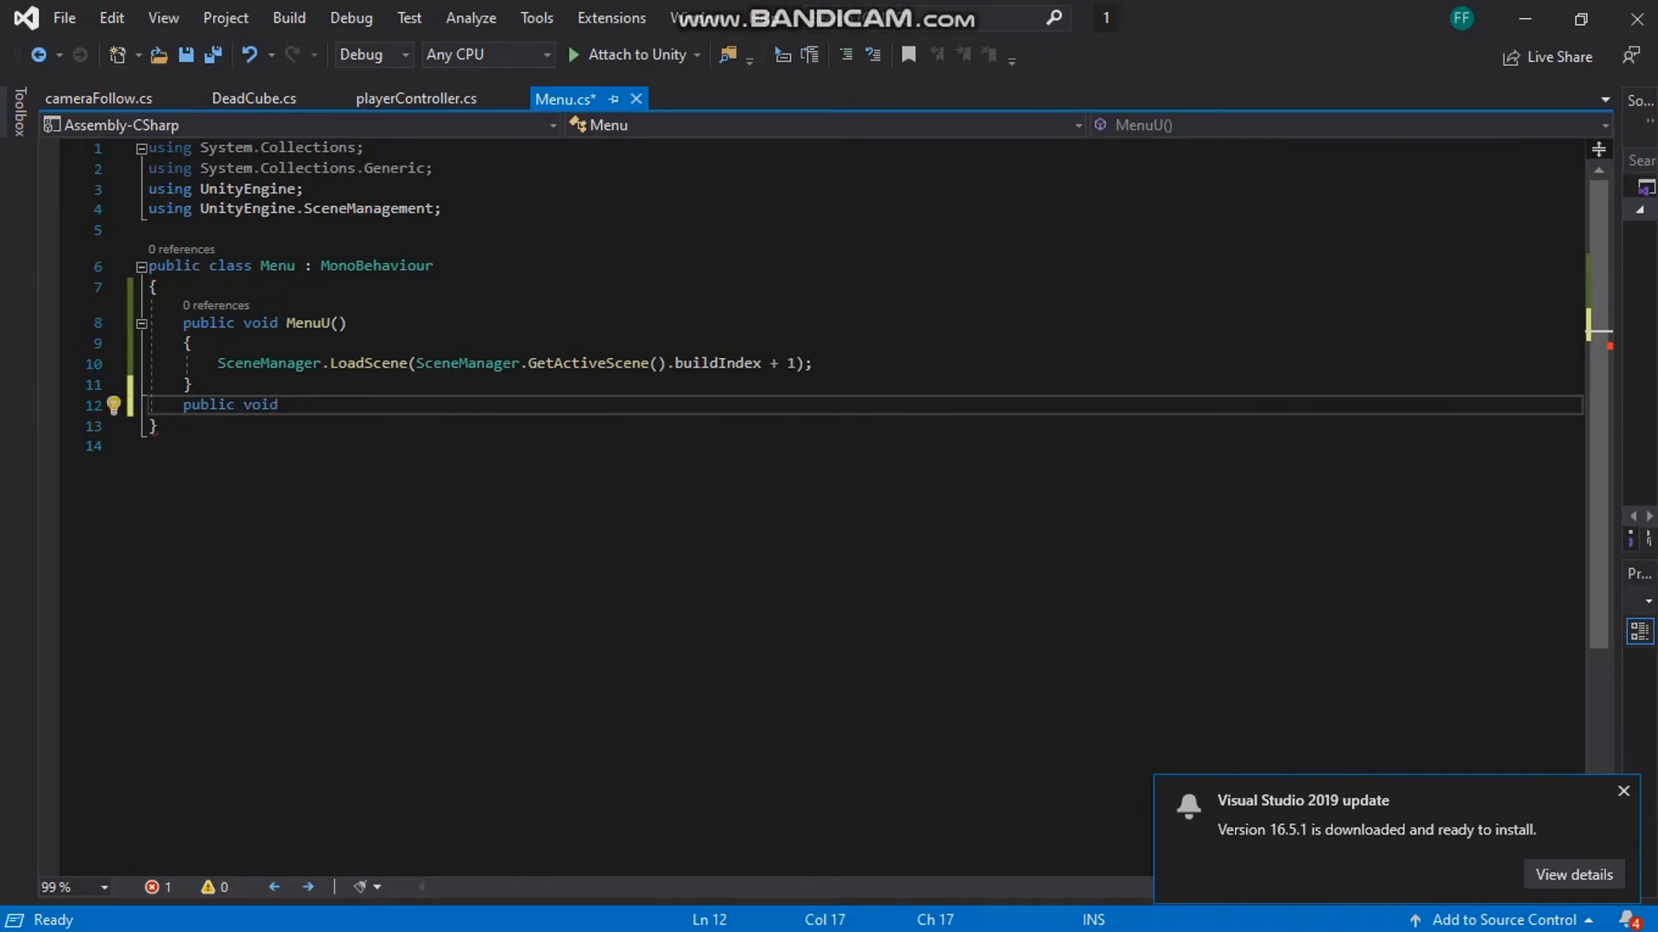
{"action": "type", "text": "Quit"}
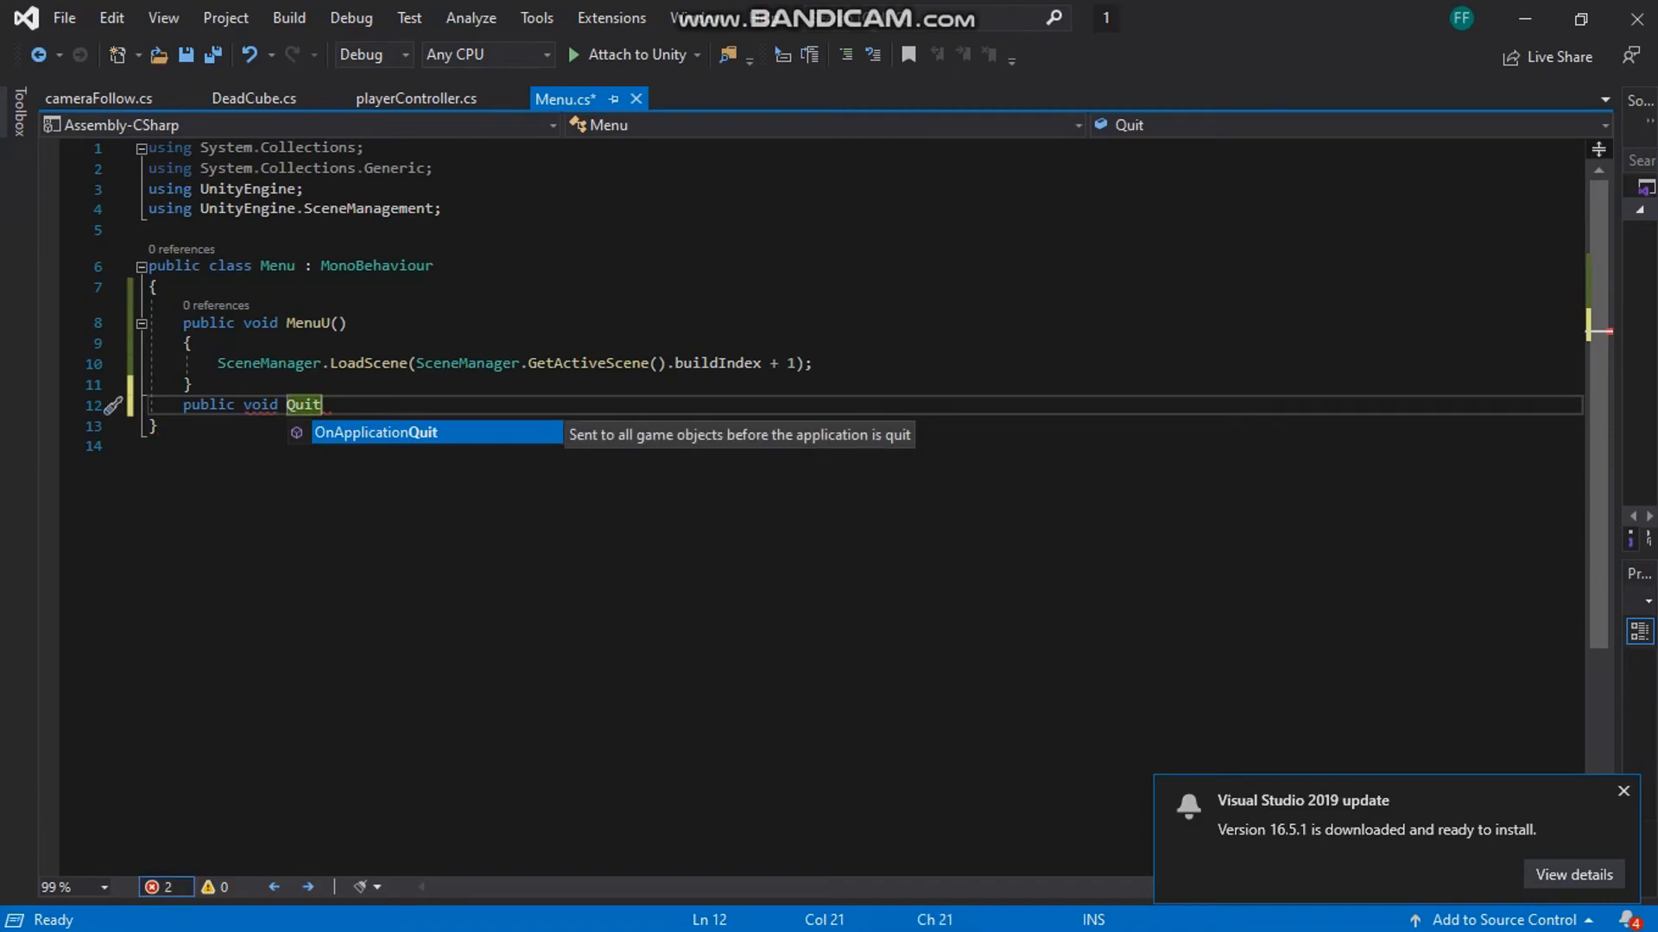
{"action": "type", "text": "U"}
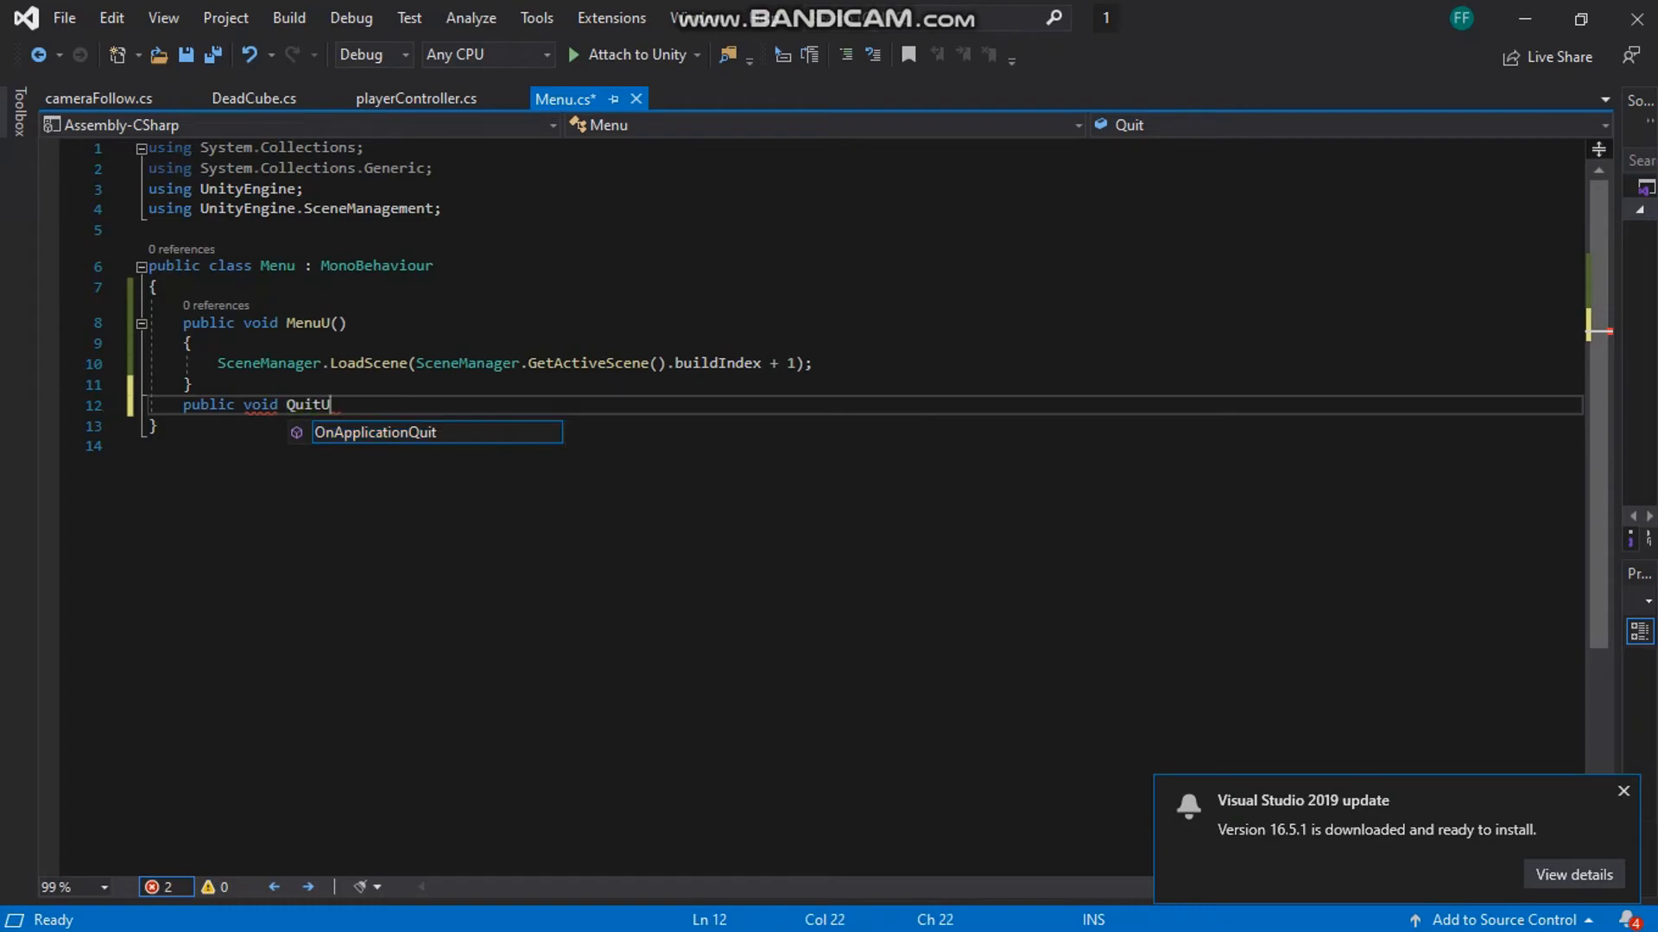
{"action": "type", "text": "()"}
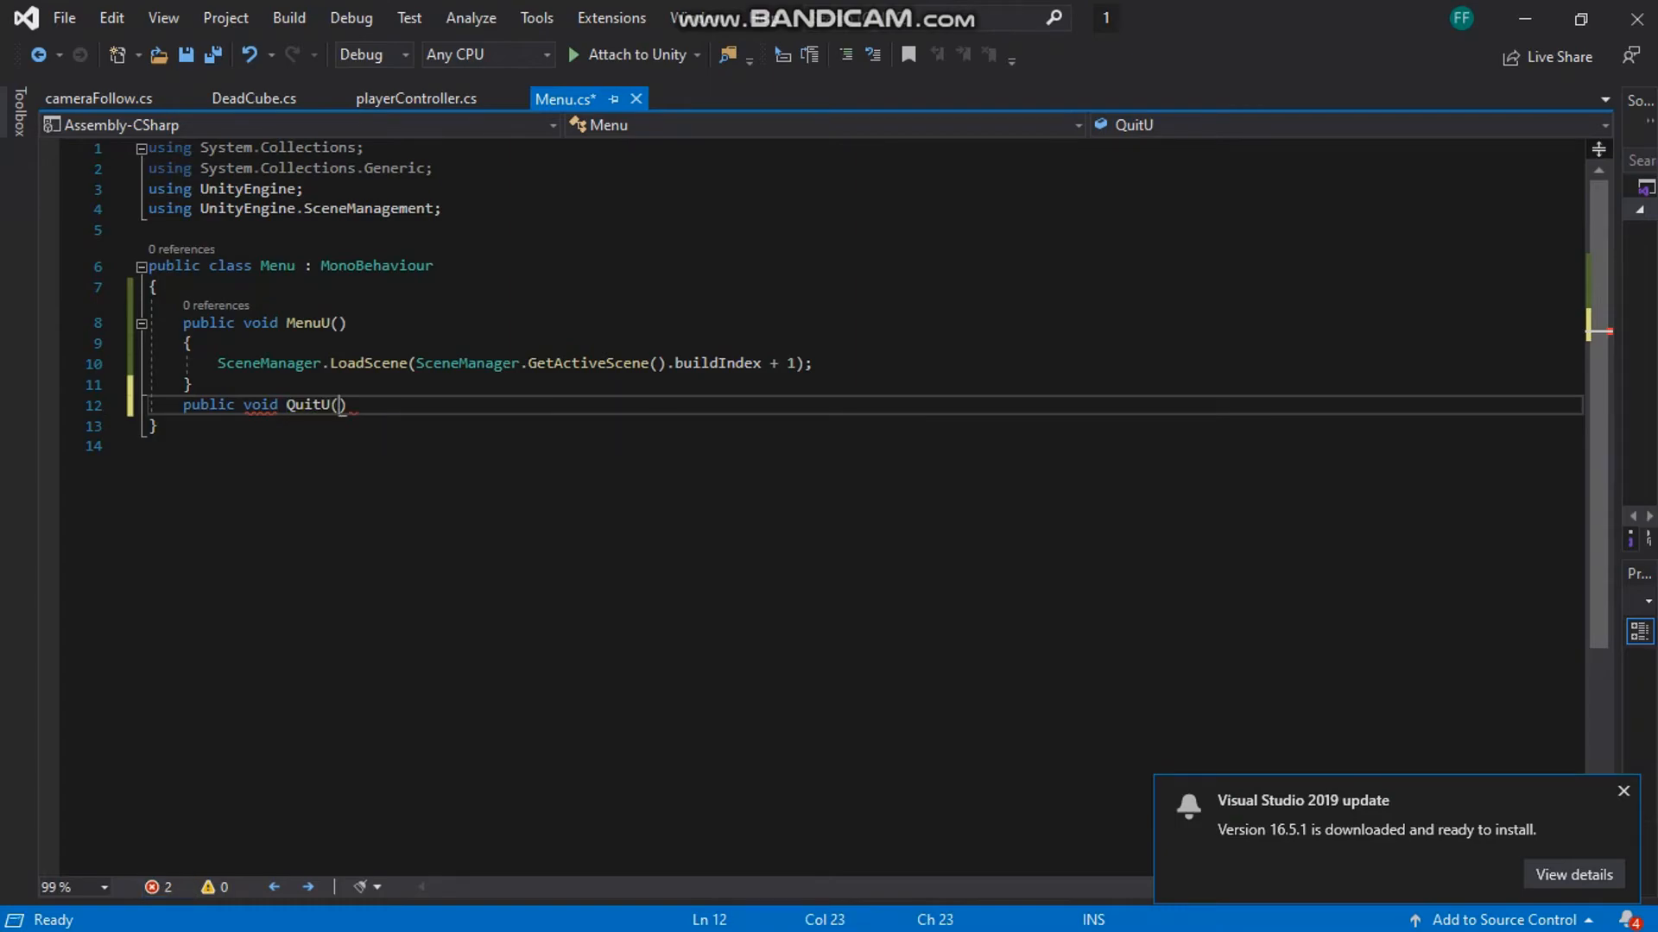
{"action": "key", "text": "Return"}
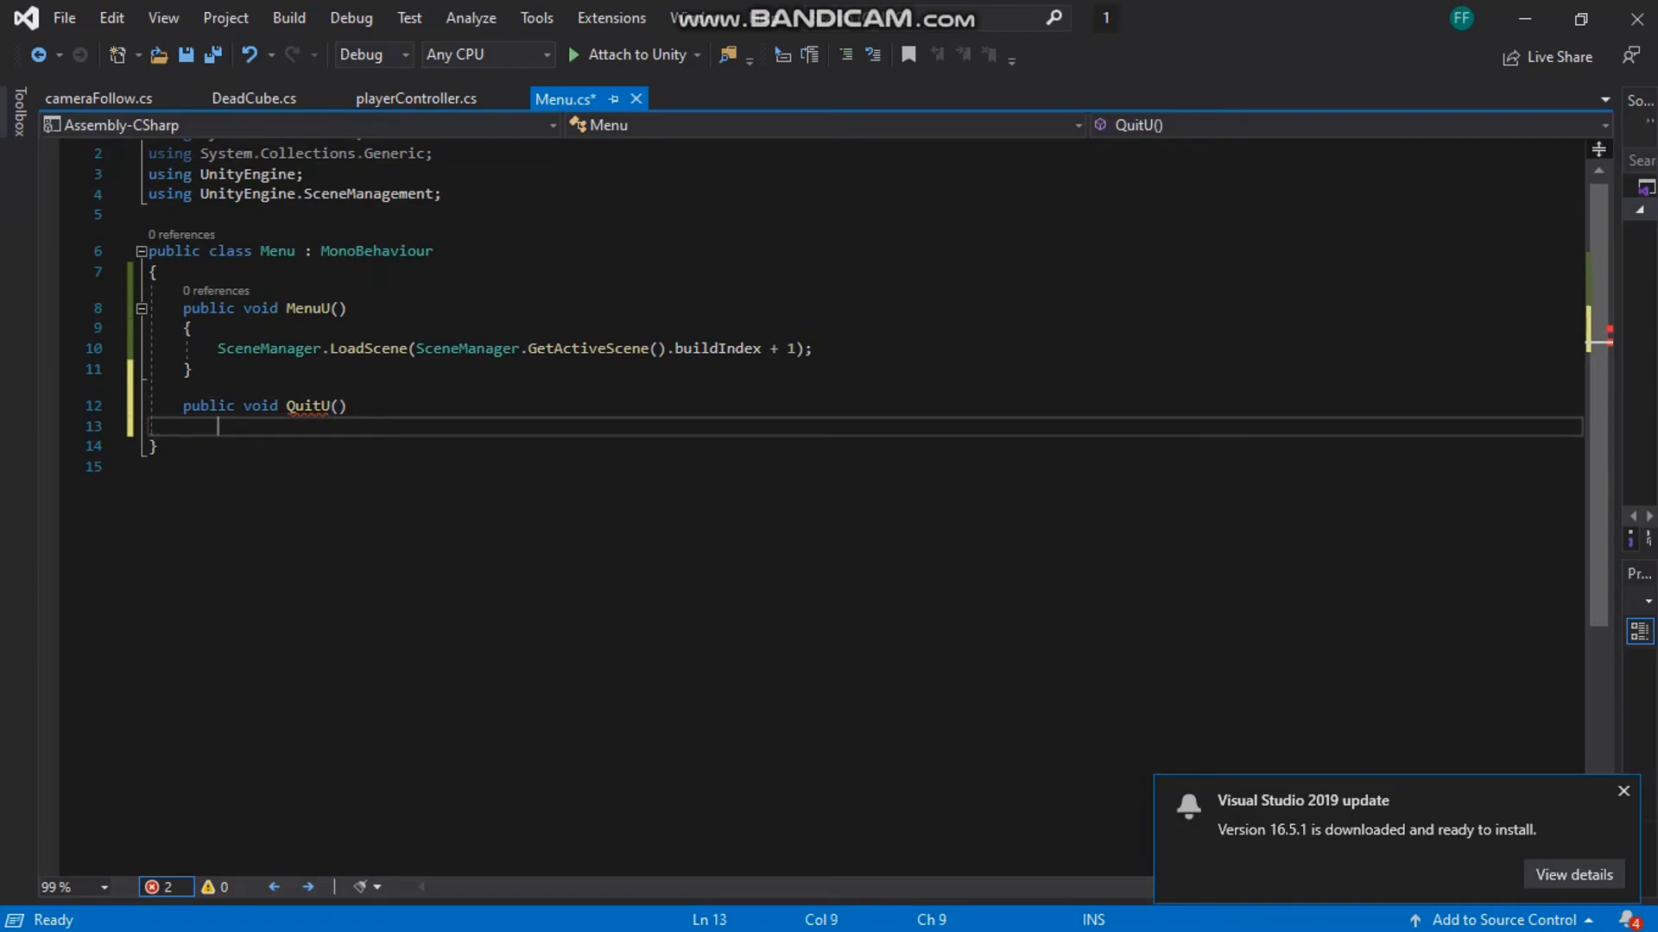
{"action": "type", "text": "{"}
{"action": "key", "text": "Return"}
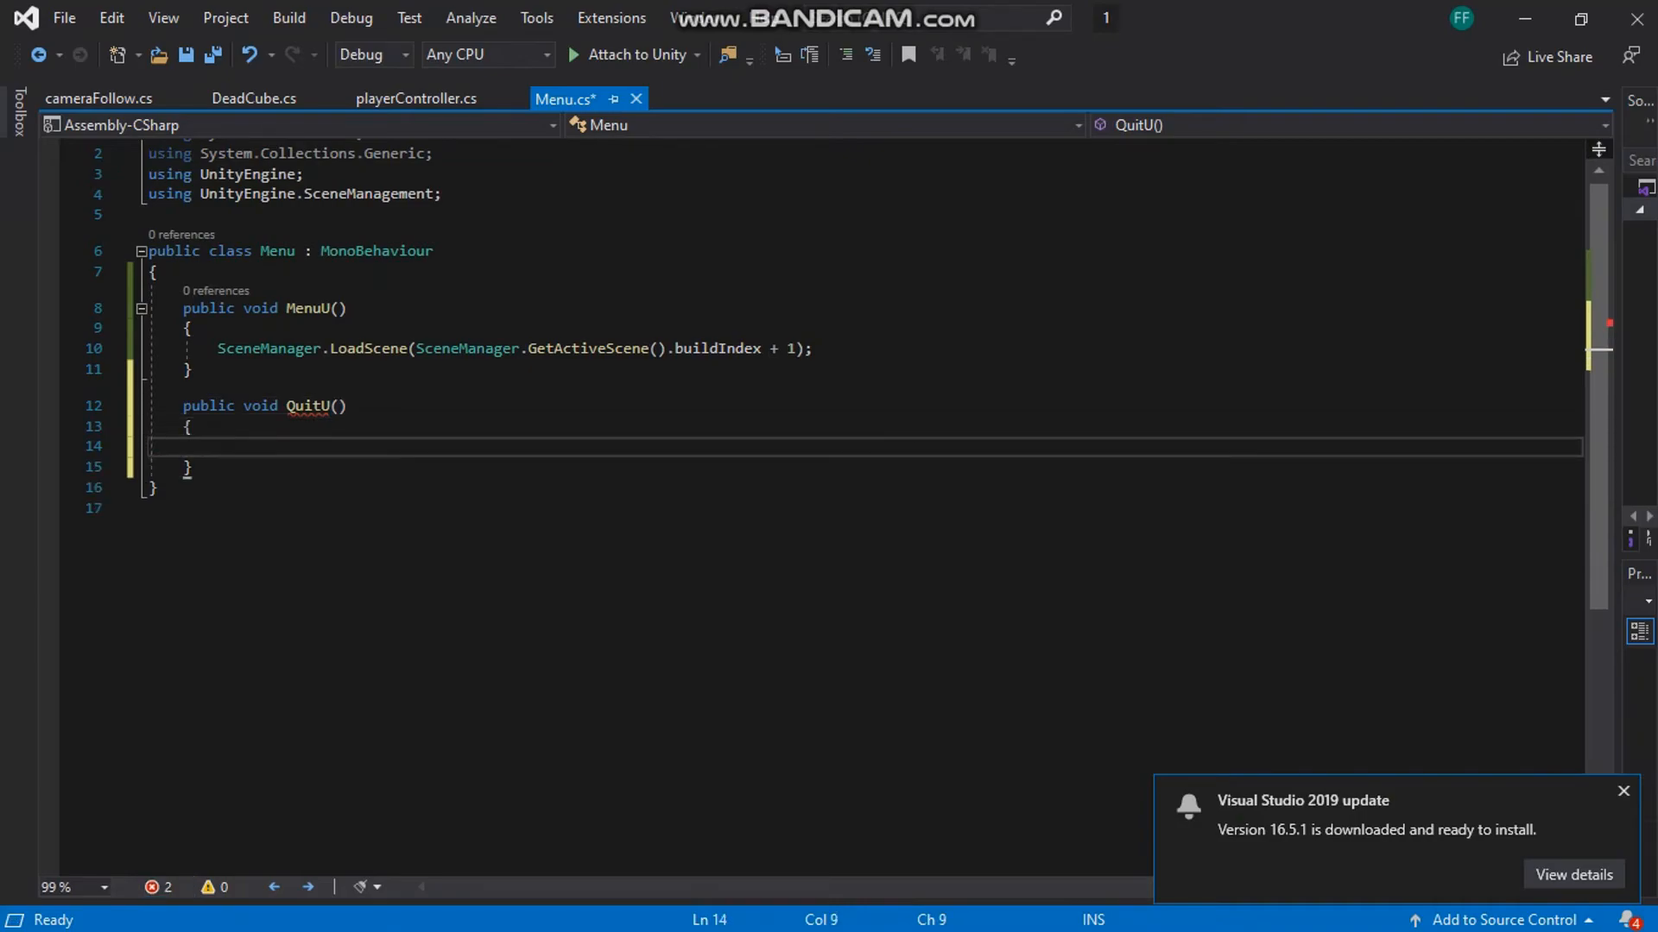
- Call Application.Quit(); inside the QuitU method and save Menu.cs
{"action": "type", "text": "Apl"}
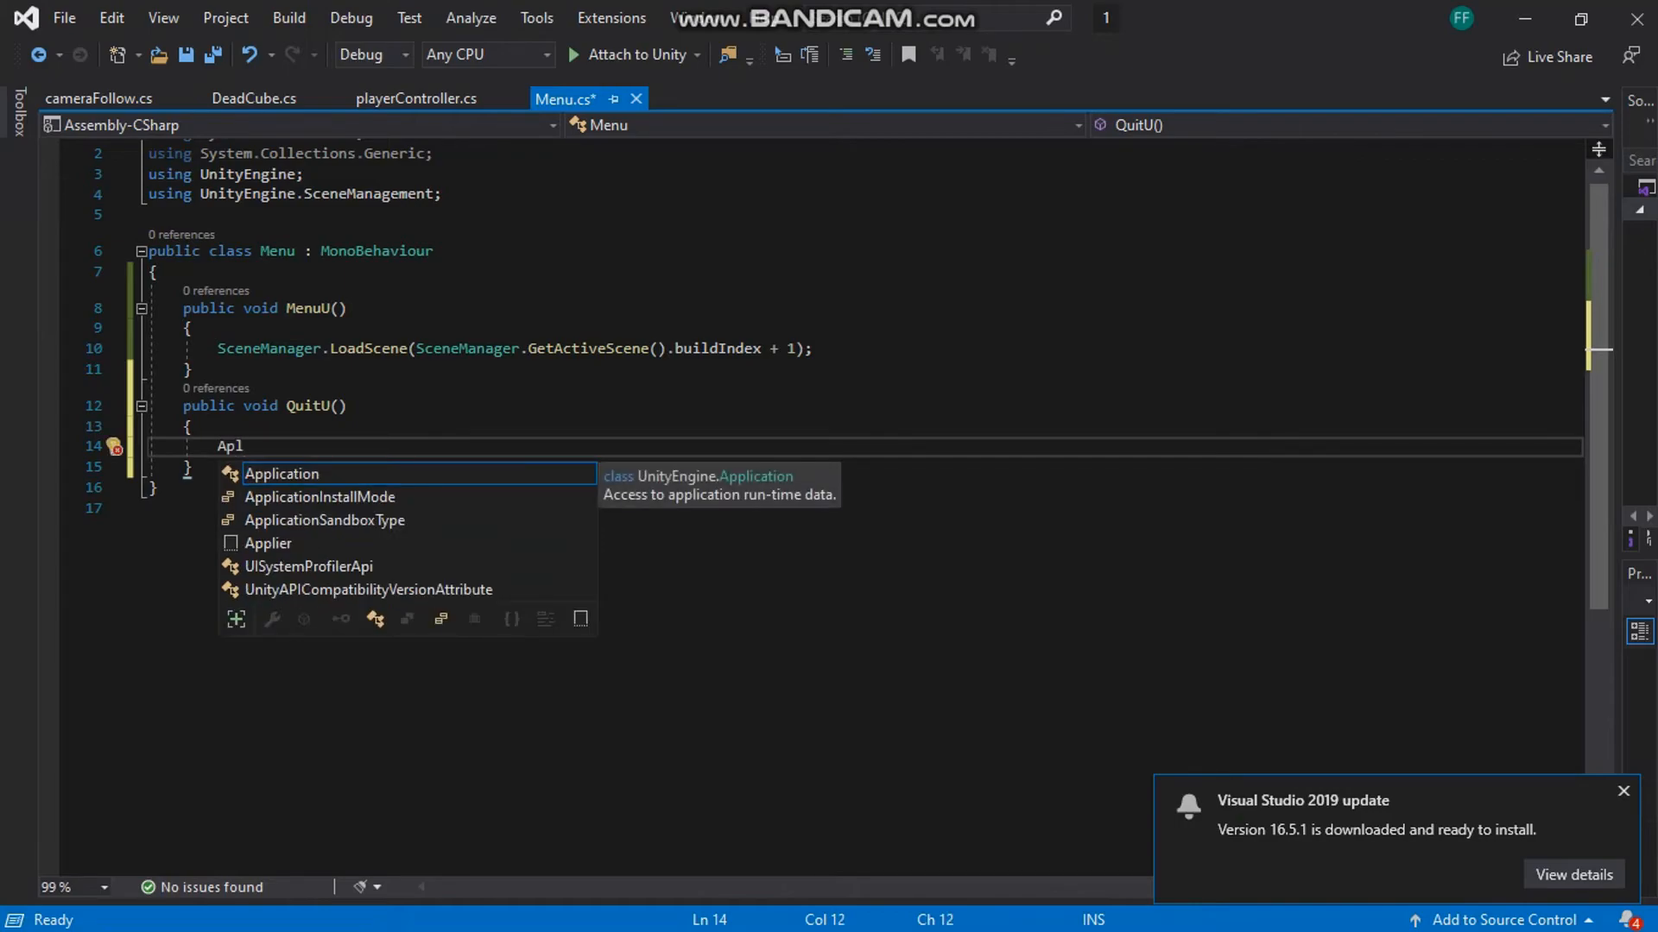
{"action": "key", "text": "Tab"}
{"action": "type", "text": ".Qu"}
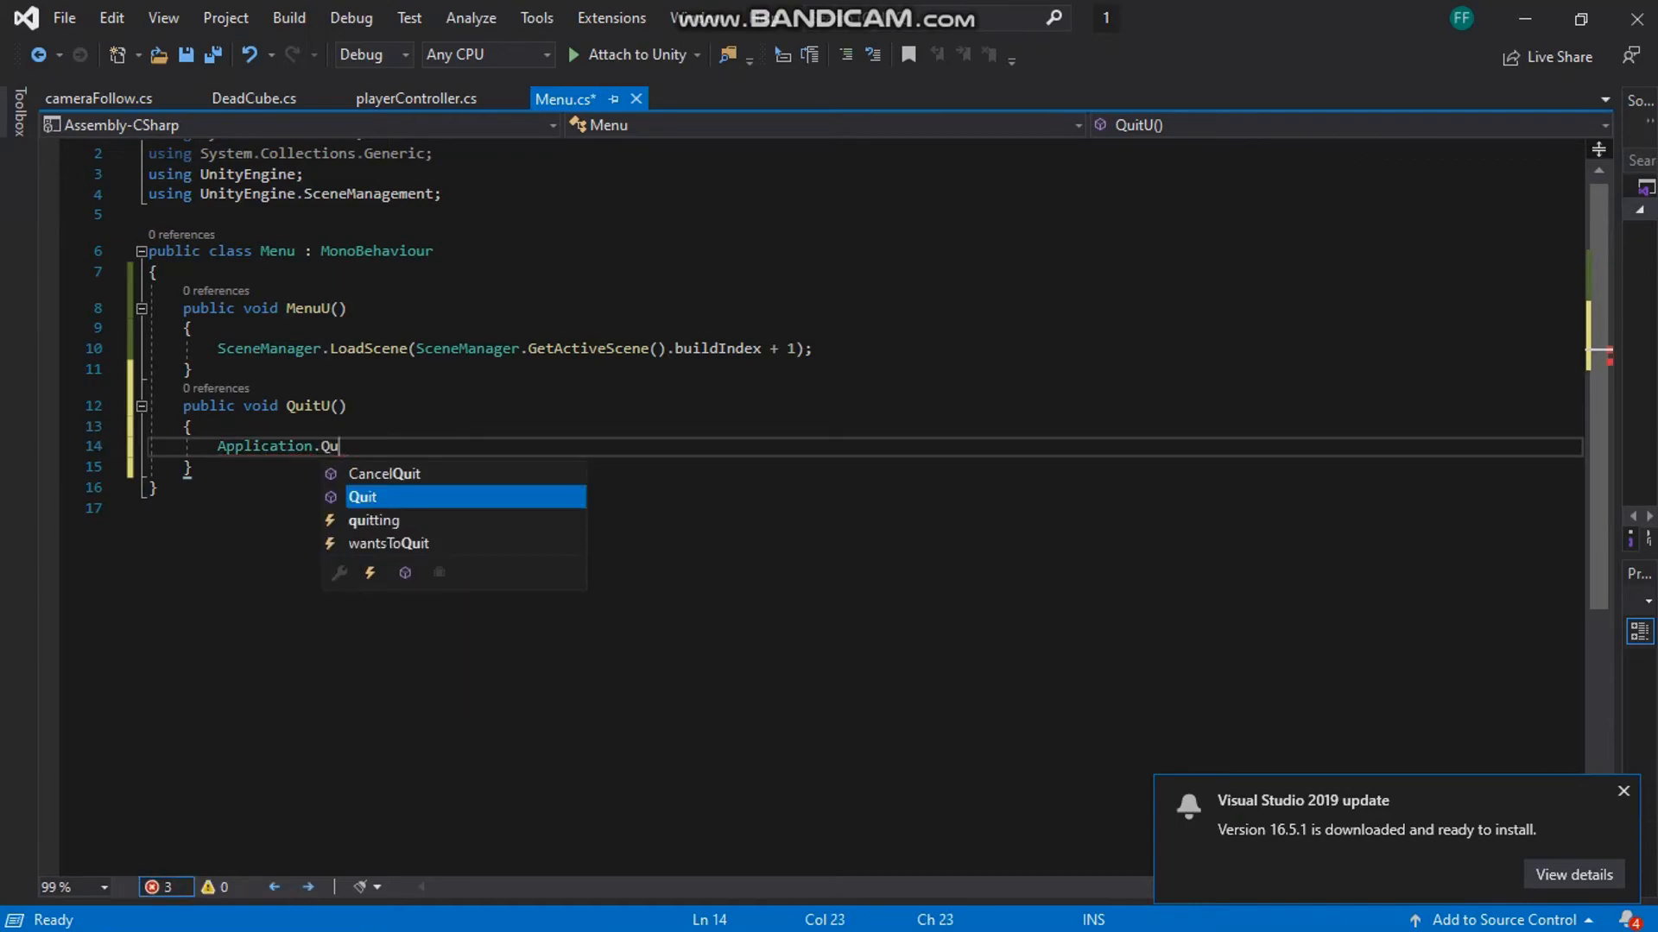
{"action": "key", "text": "Tab"}
{"action": "type", "text": "();"}
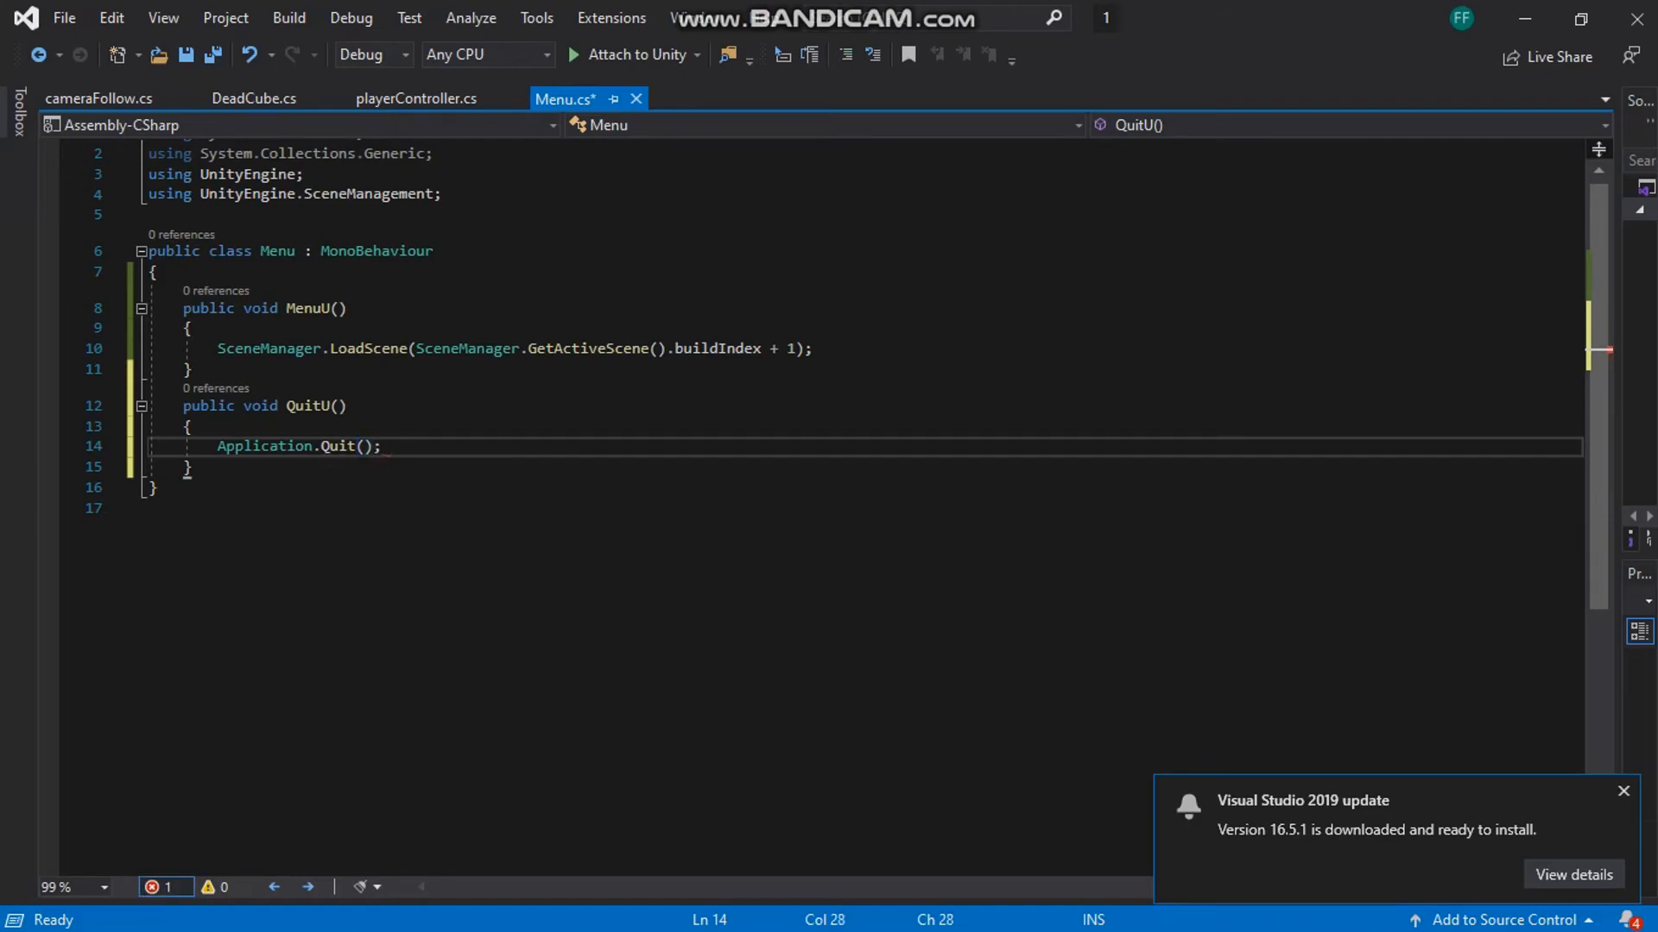
{"action": "key", "text": "ctrl+s"}
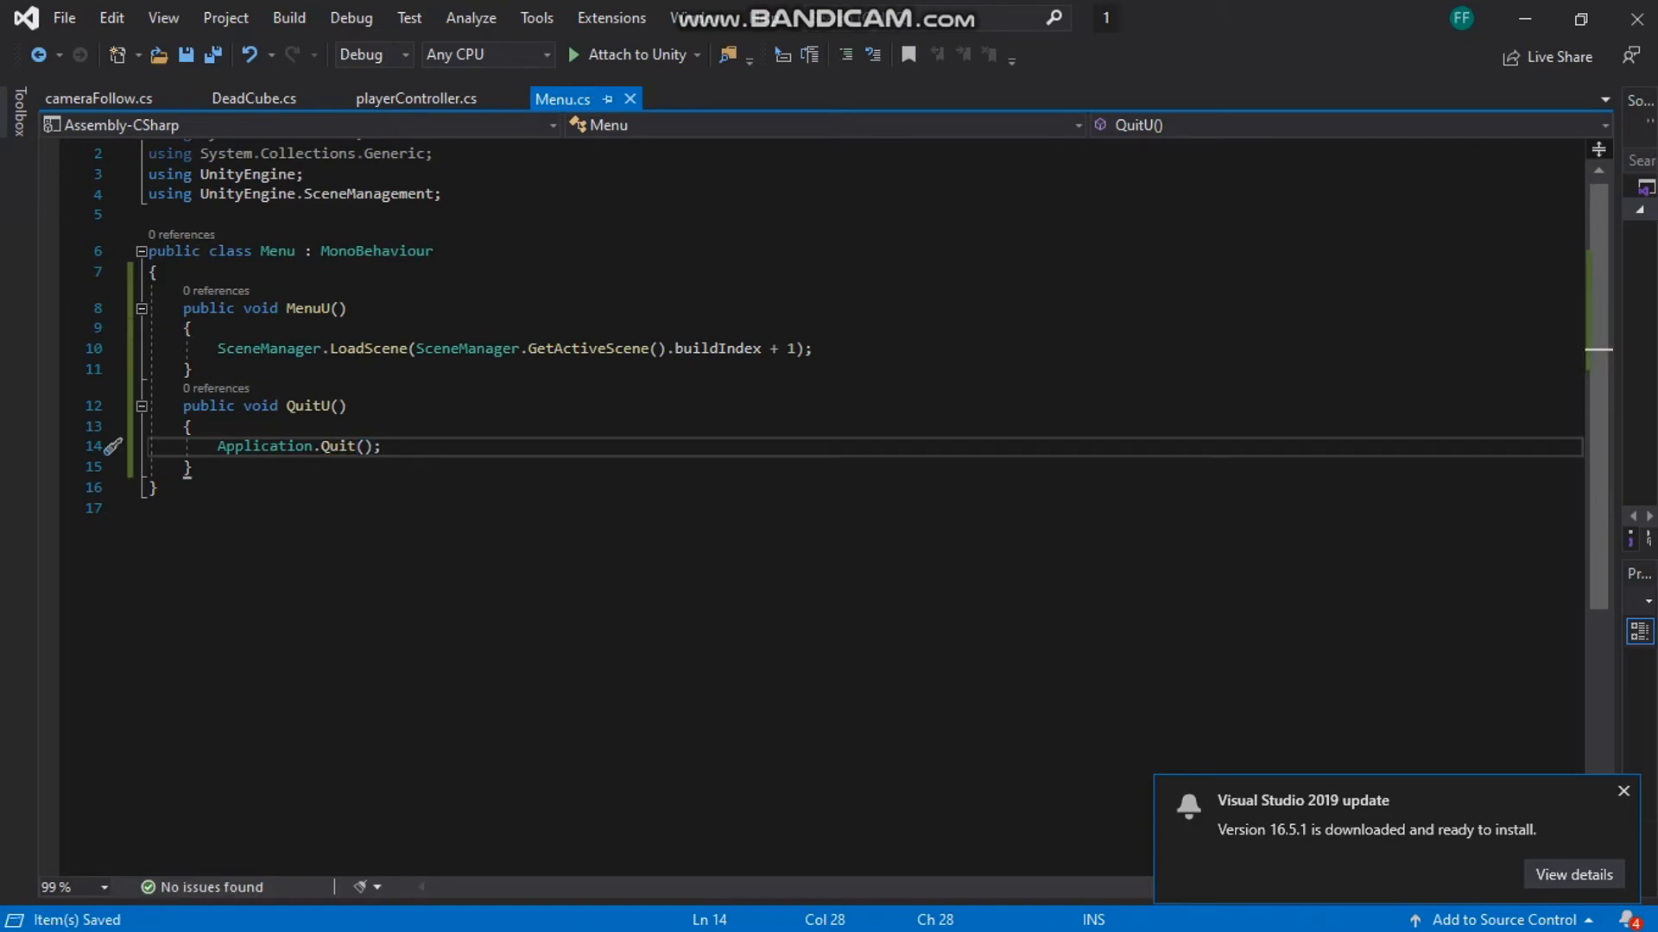
- Close Visual Studio, return to Unity and remove both GameObject.SetActive entries from the QUIT button's On Click list
{"action": "left_click", "coordinate": [1636, 17]}
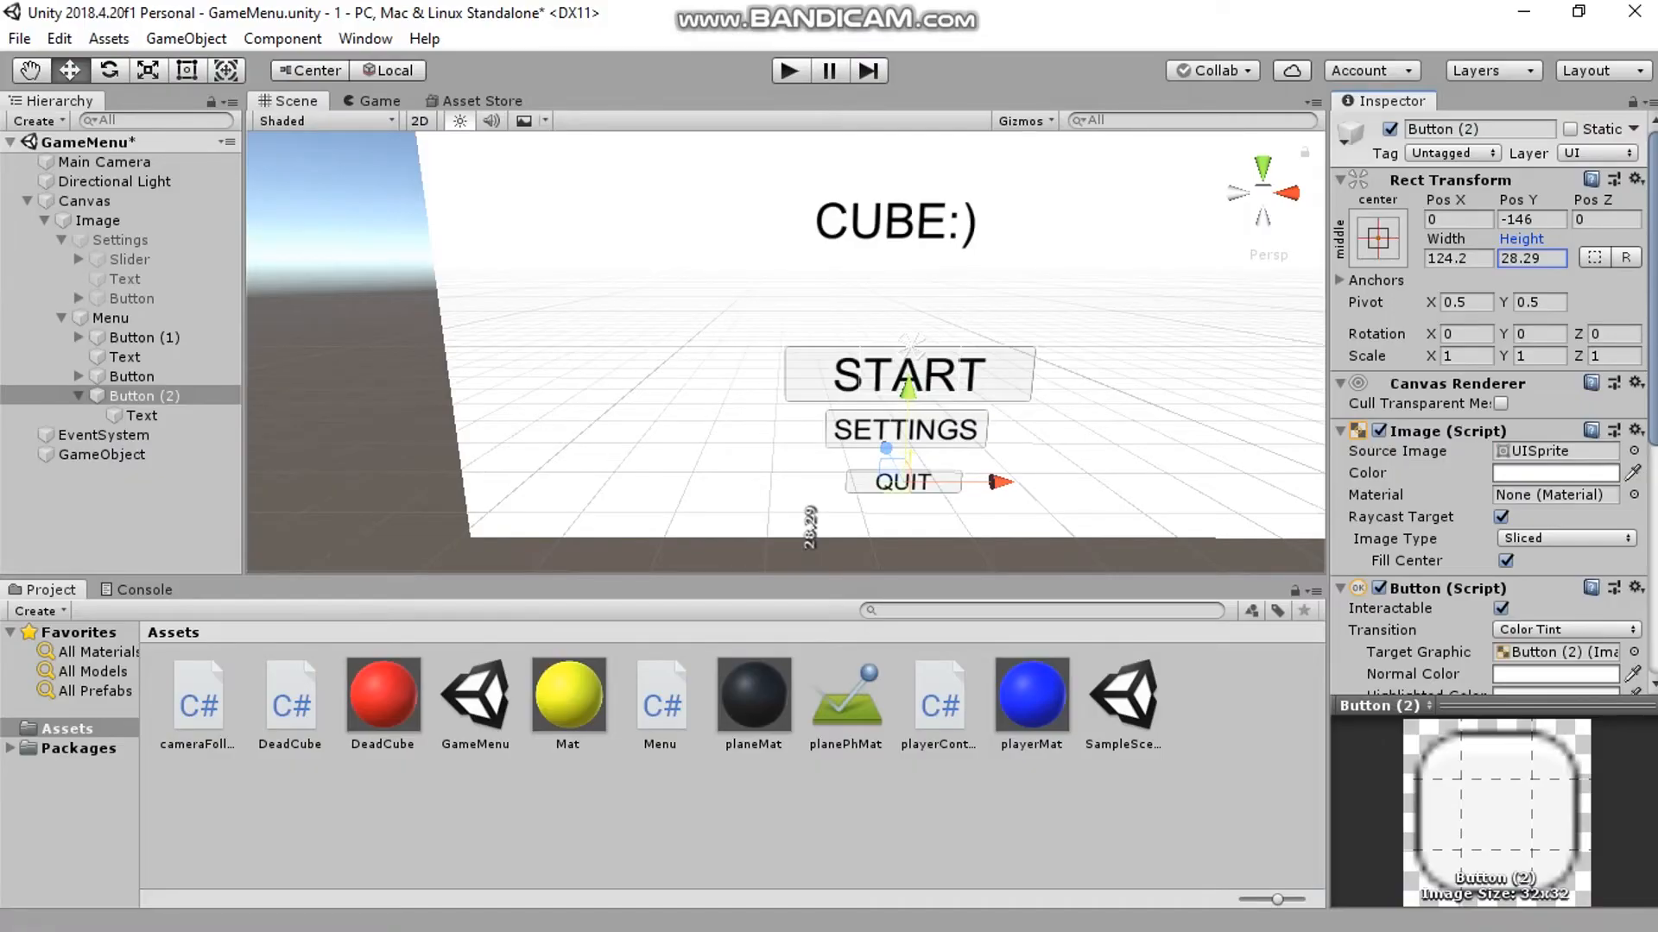
{"action": "scroll", "coordinate": [1485, 397], "scroll_direction": "down", "scroll_amount": 5}
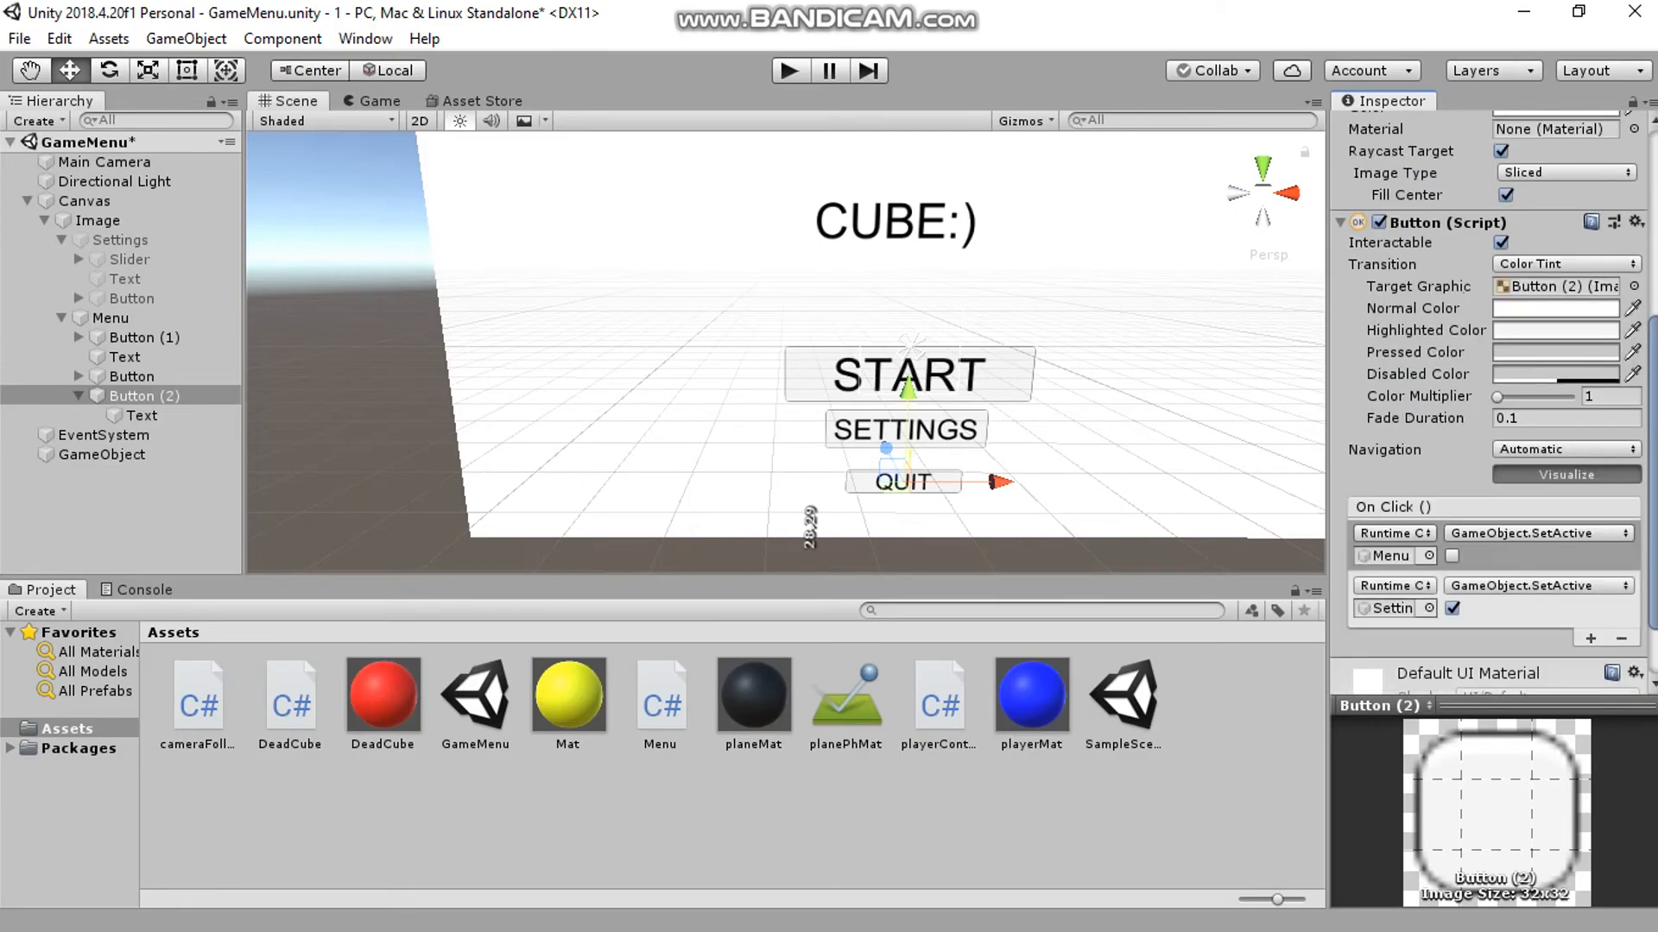
{"action": "left_click", "coordinate": [1622, 639]}
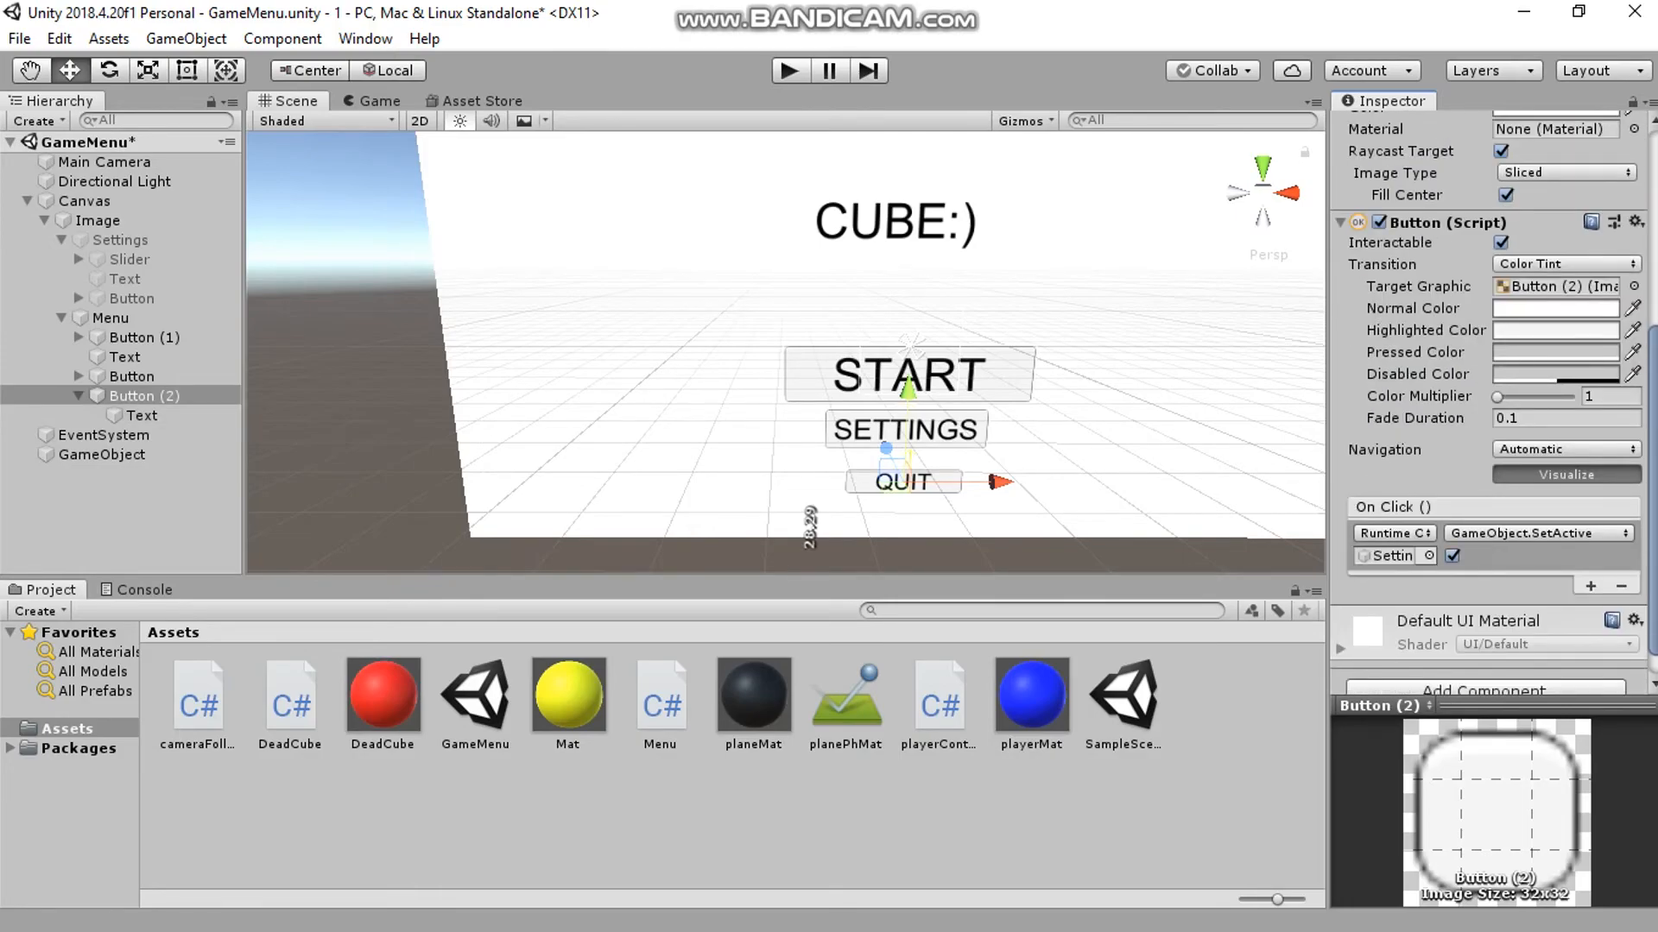
{"action": "left_click", "coordinate": [1621, 586]}
- Add an On Click event to the QUIT button that calls Menu.QuitU() on the scene's GameObject
{"action": "left_click", "coordinate": [1591, 565]}
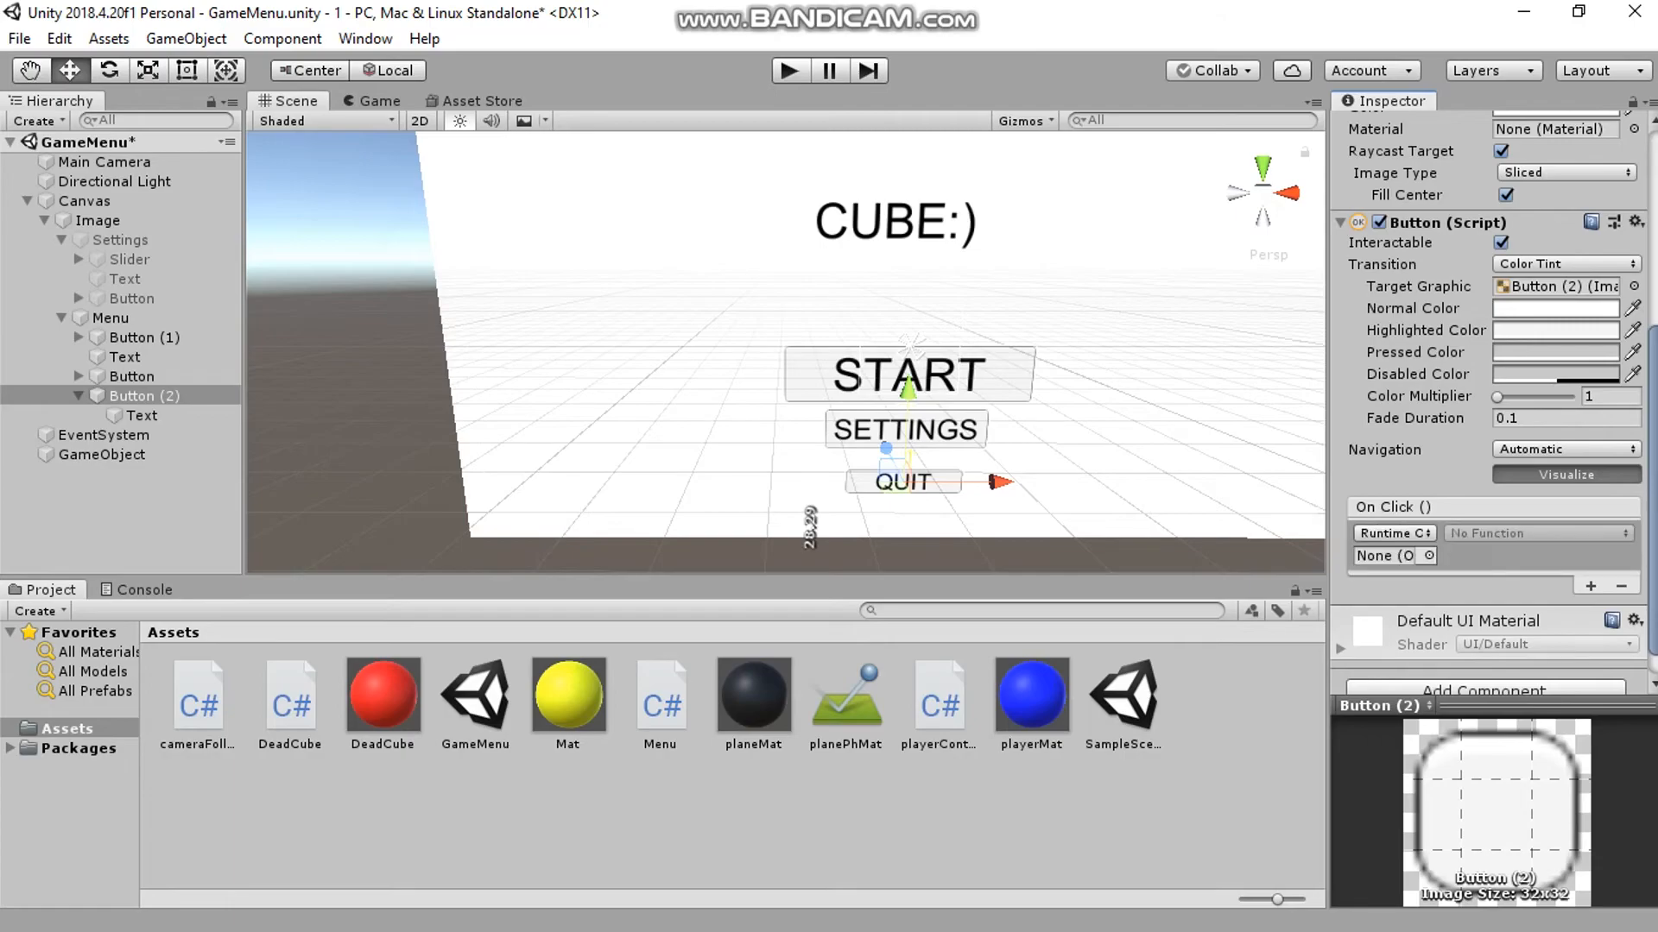
{"action": "left_click_drag", "start_coordinate": [101, 454], "coordinate": [1385, 556]}
{"action": "left_click", "coordinate": [1537, 533]}
{"action": "mouse_move", "coordinate": [1511, 649]}
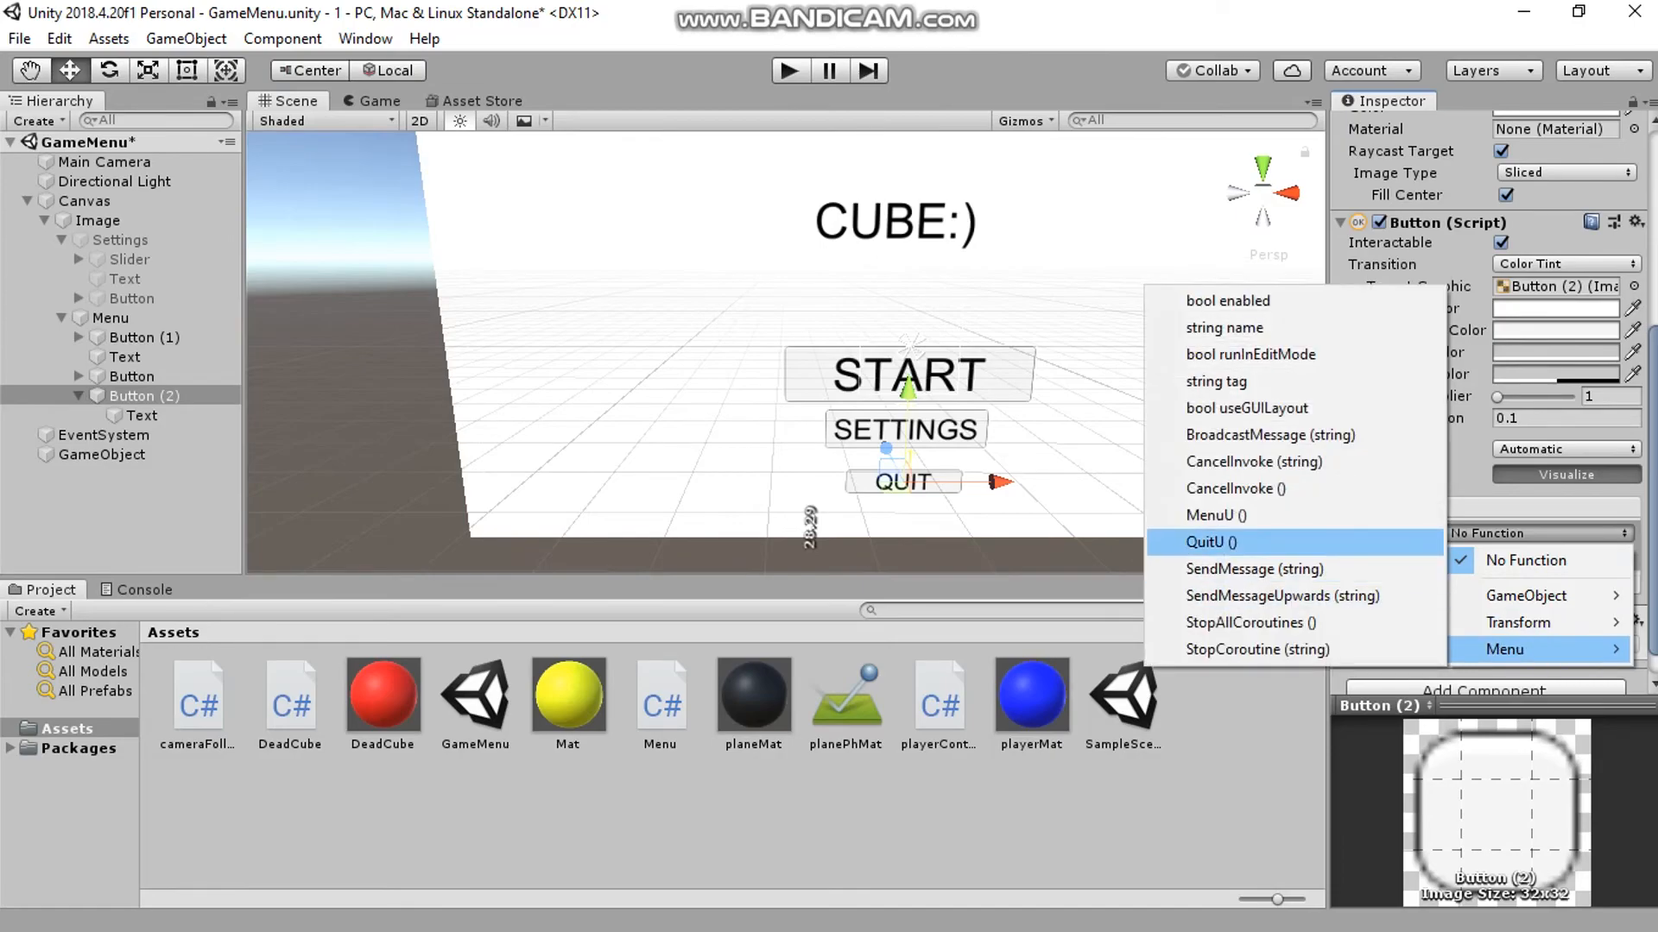
{"action": "left_click", "coordinate": [1211, 542]}
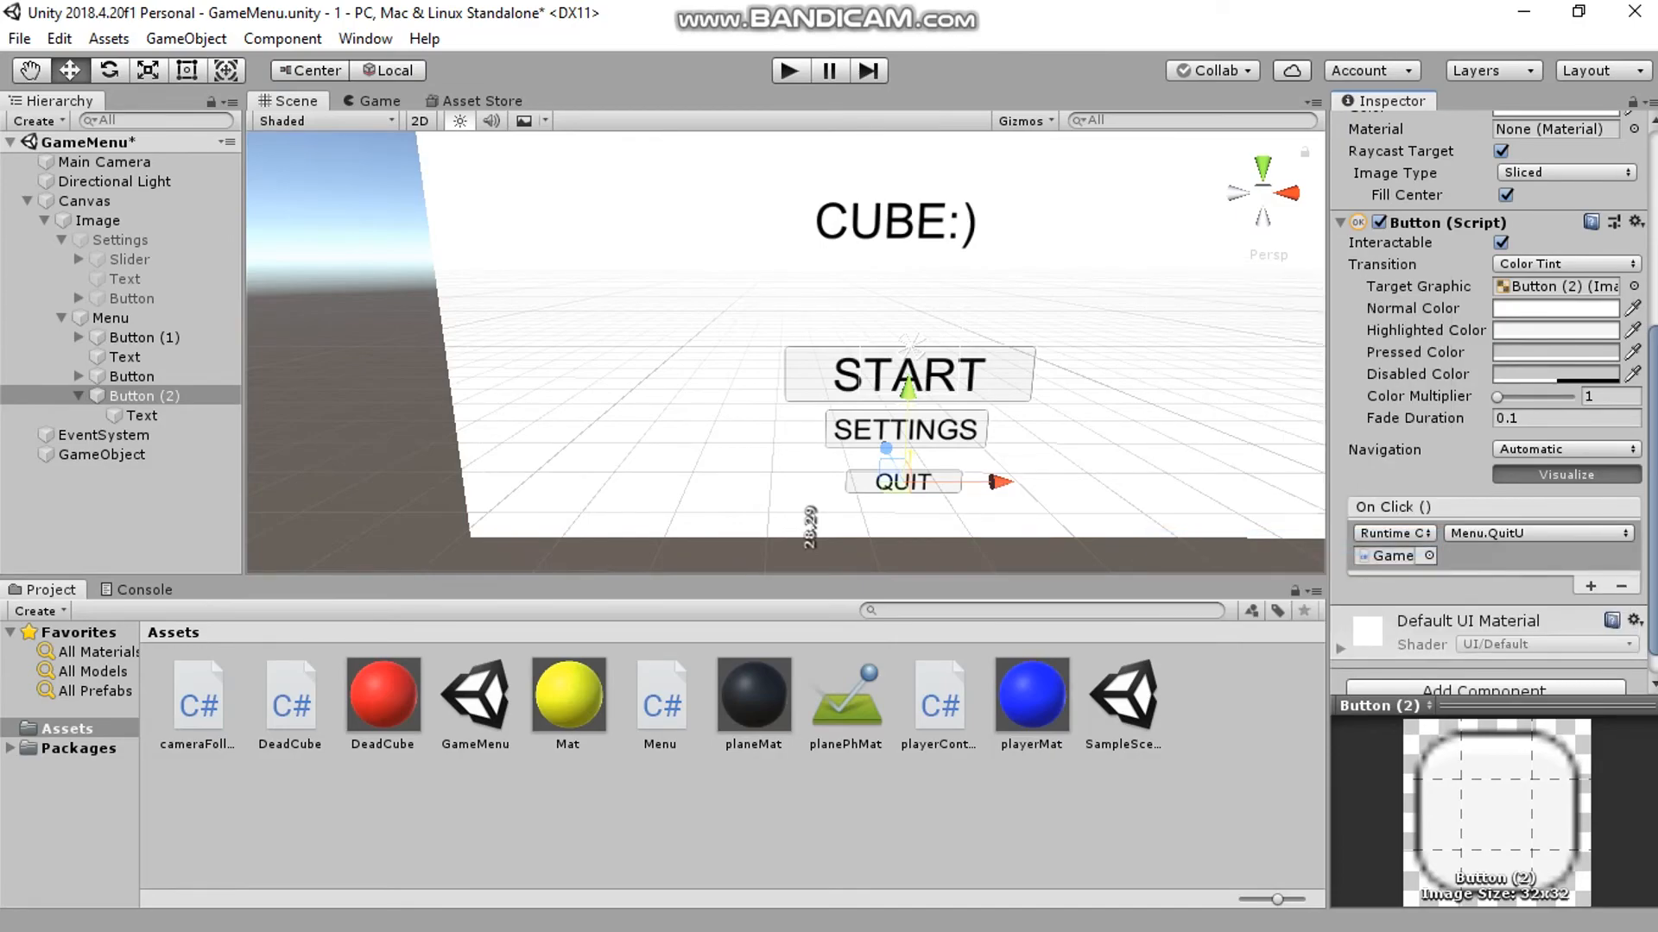
- Run the game and test the QUIT button, plus opening the settings screen and going back to the menu
{"action": "left_click", "coordinate": [789, 71]}
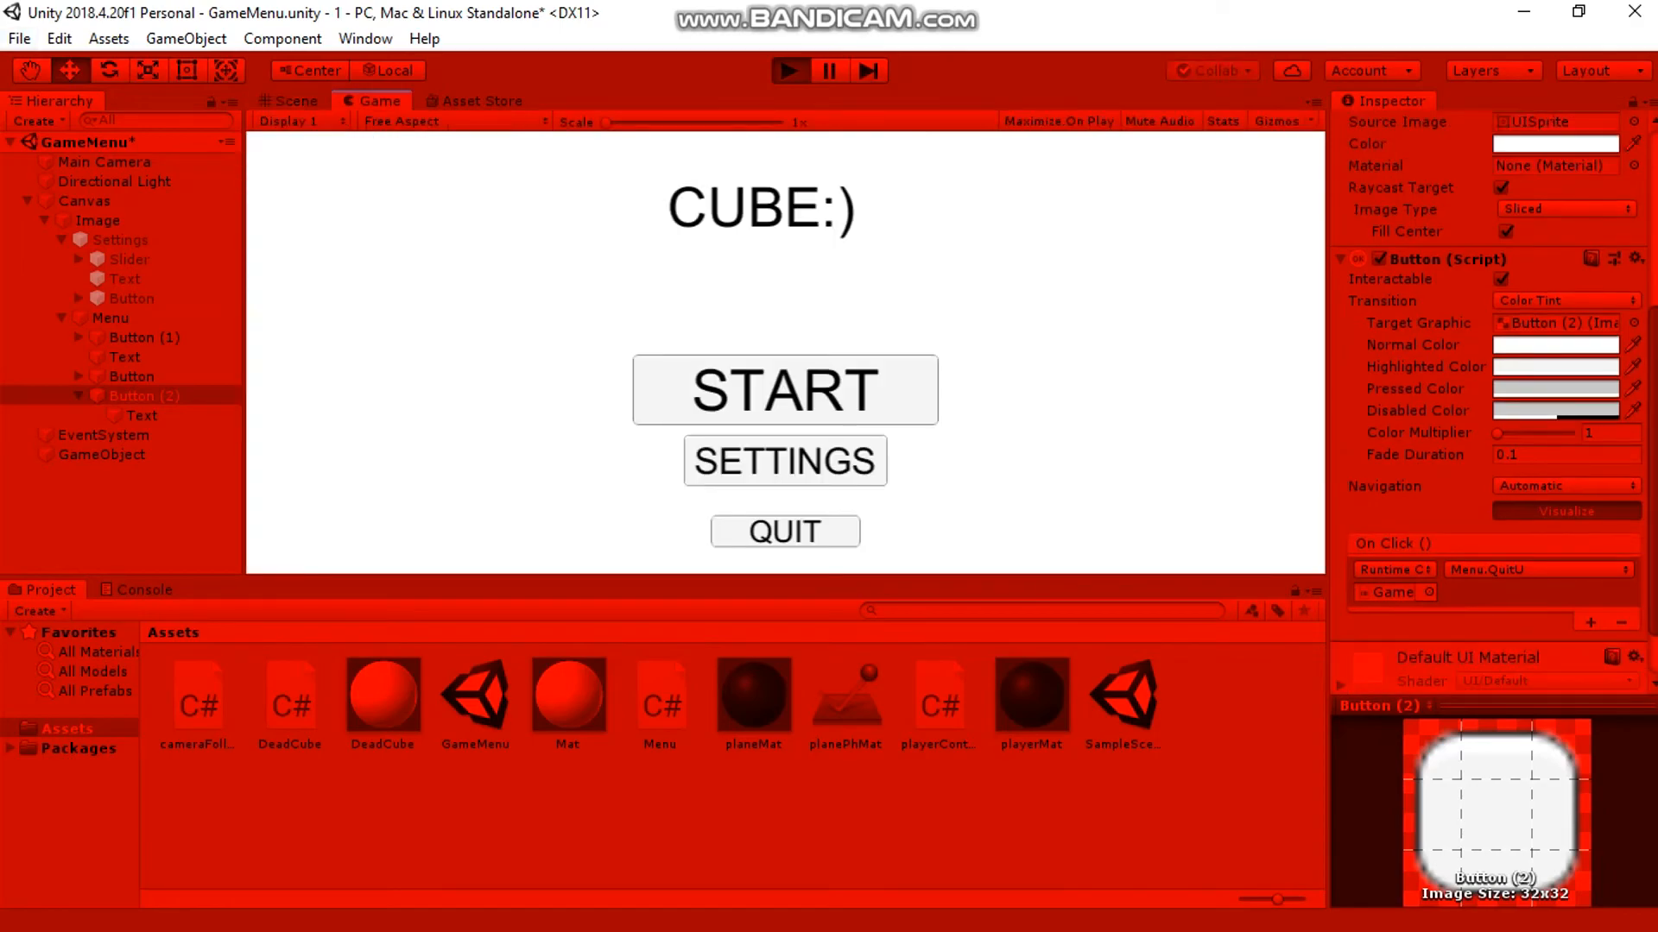
{"action": "left_click", "coordinate": [785, 532]}
{"action": "left_click", "coordinate": [785, 461]}
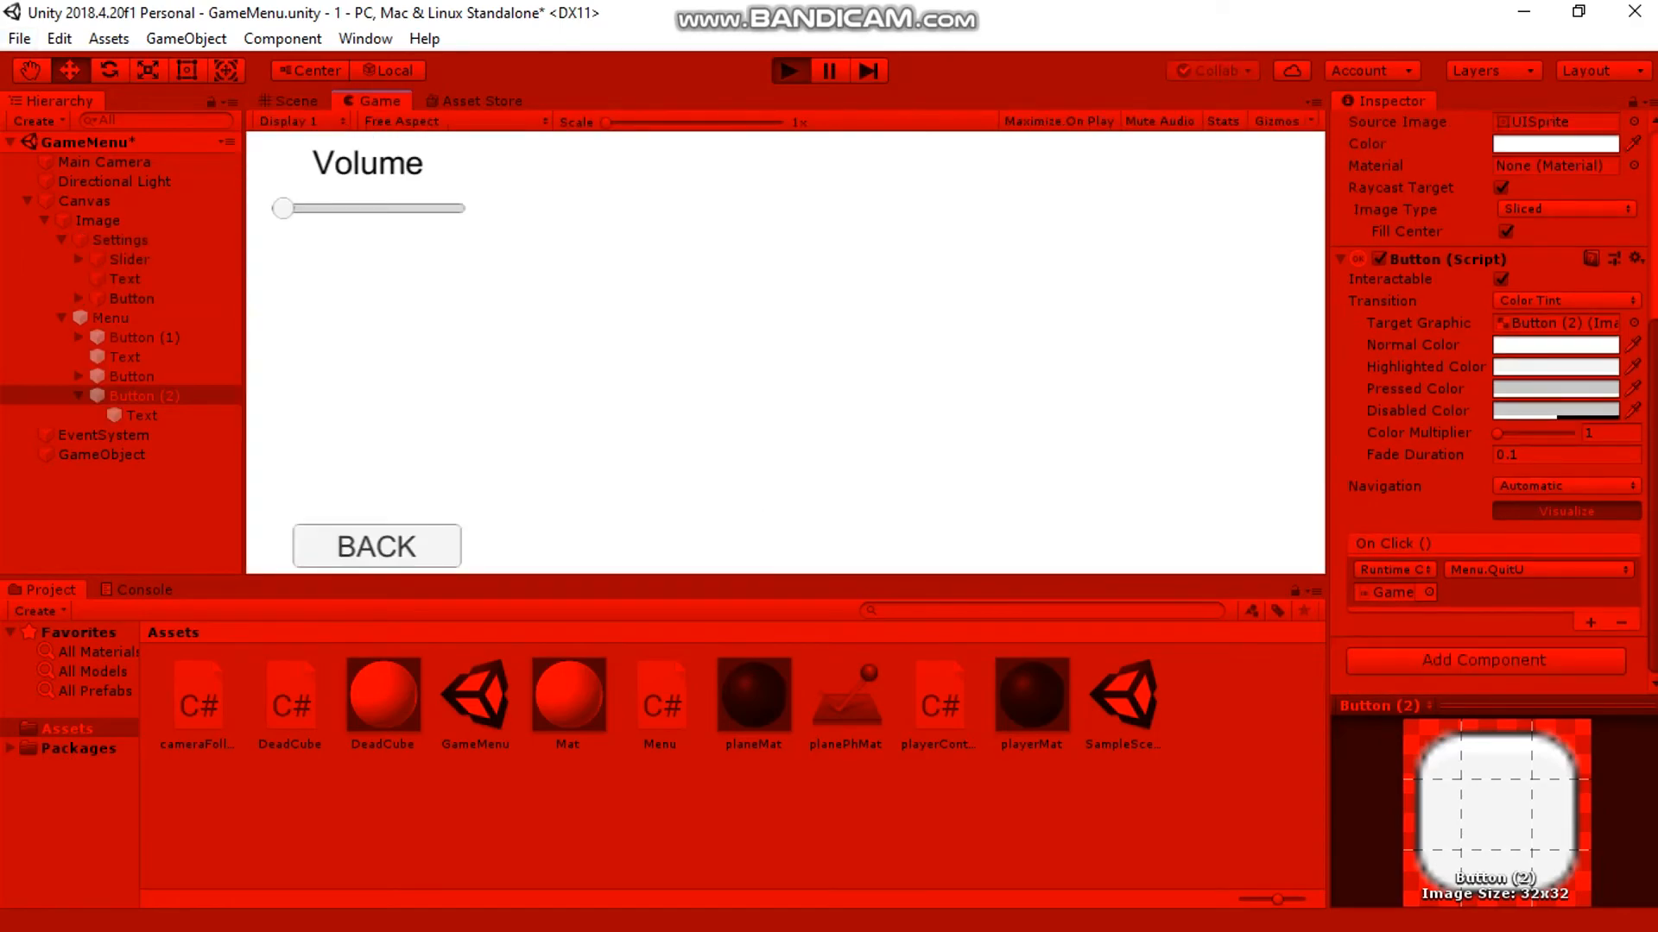
{"action": "left_click", "coordinate": [376, 546]}
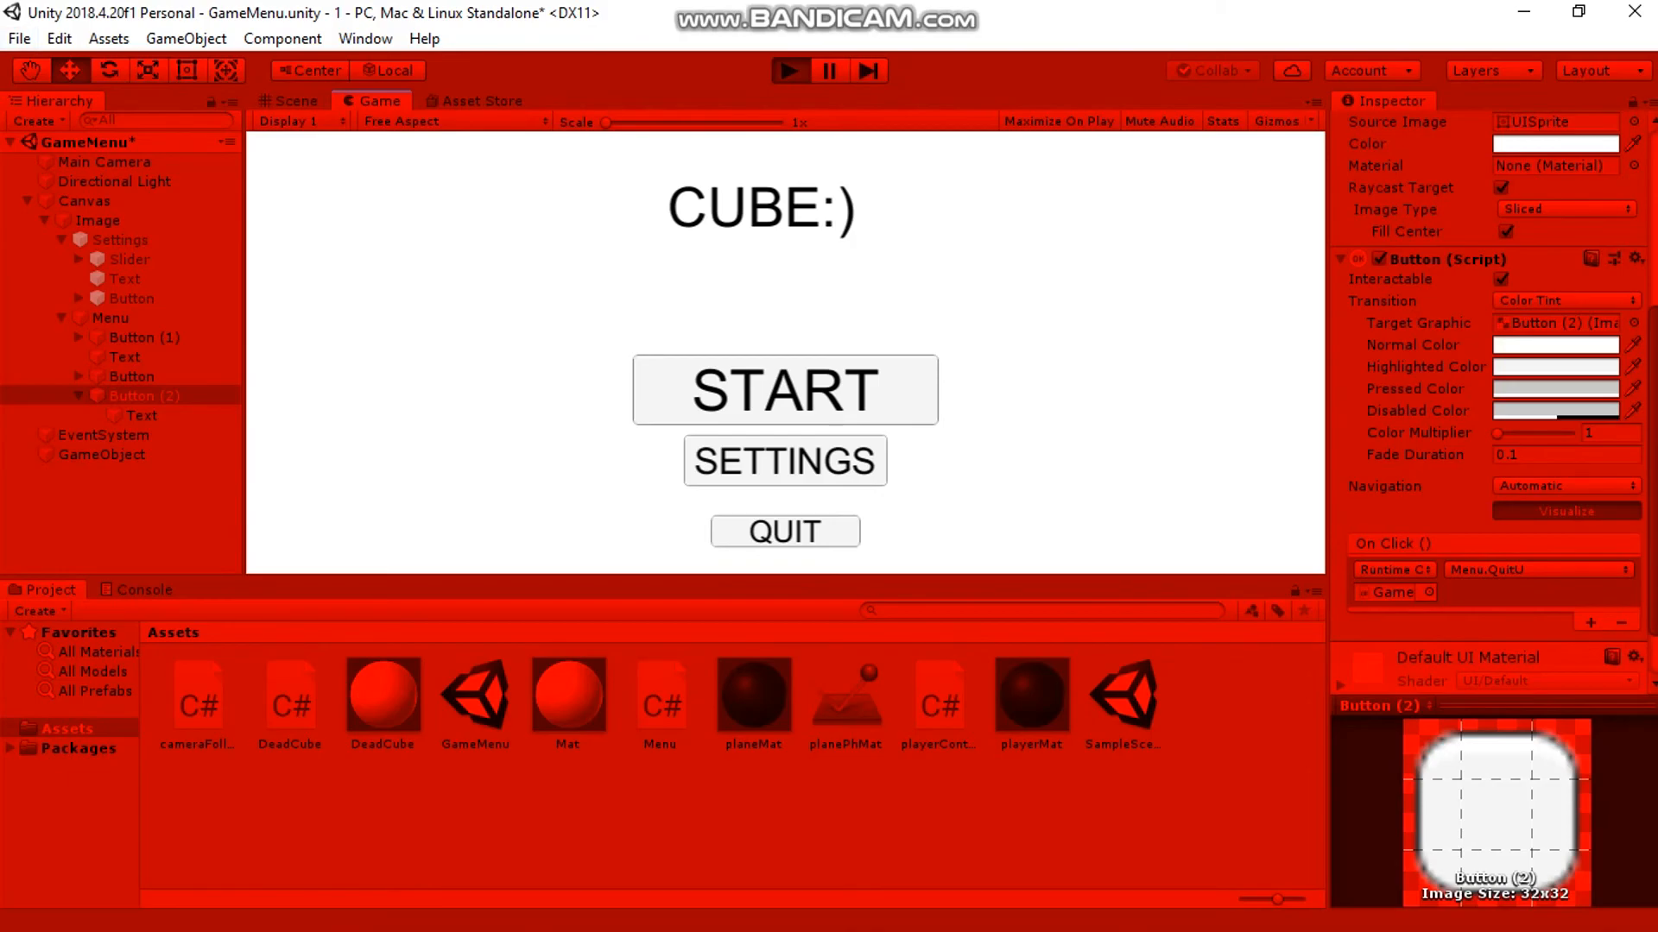
{"action": "left_click", "coordinate": [785, 532]}
{"action": "left_click", "coordinate": [785, 532]}
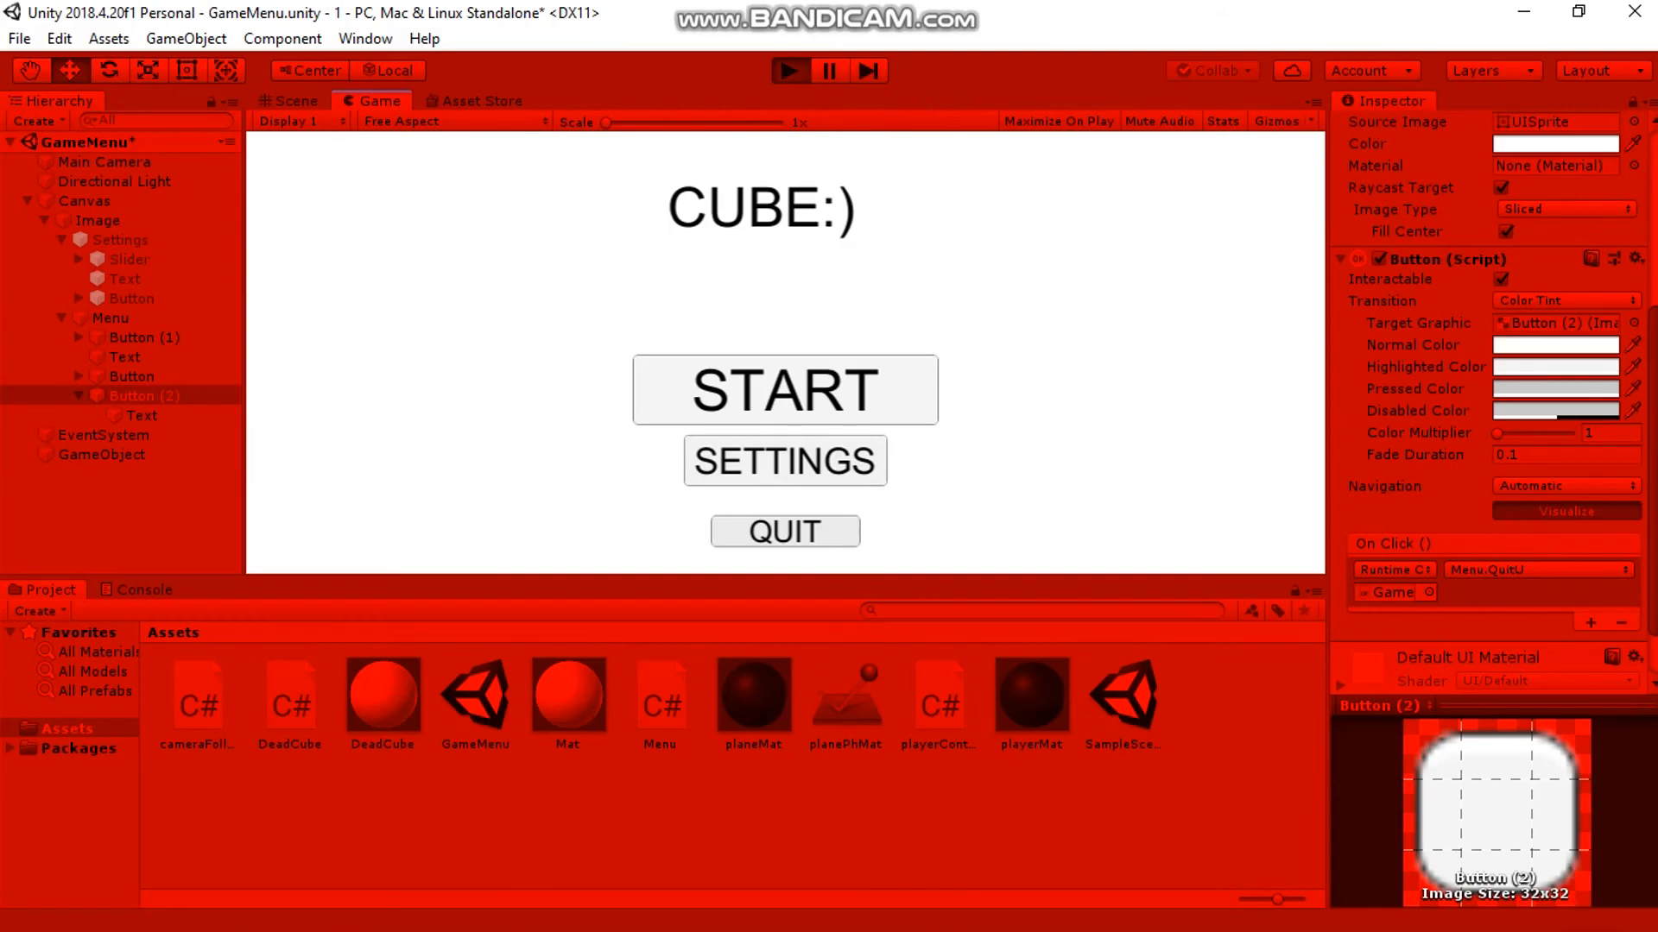
- Test the Volume slider on the settings screen, return and start the game, and stop play mode
{"action": "left_click", "coordinate": [785, 460]}
{"action": "left_click_drag", "start_coordinate": [283, 208], "coordinate": [454, 208]}
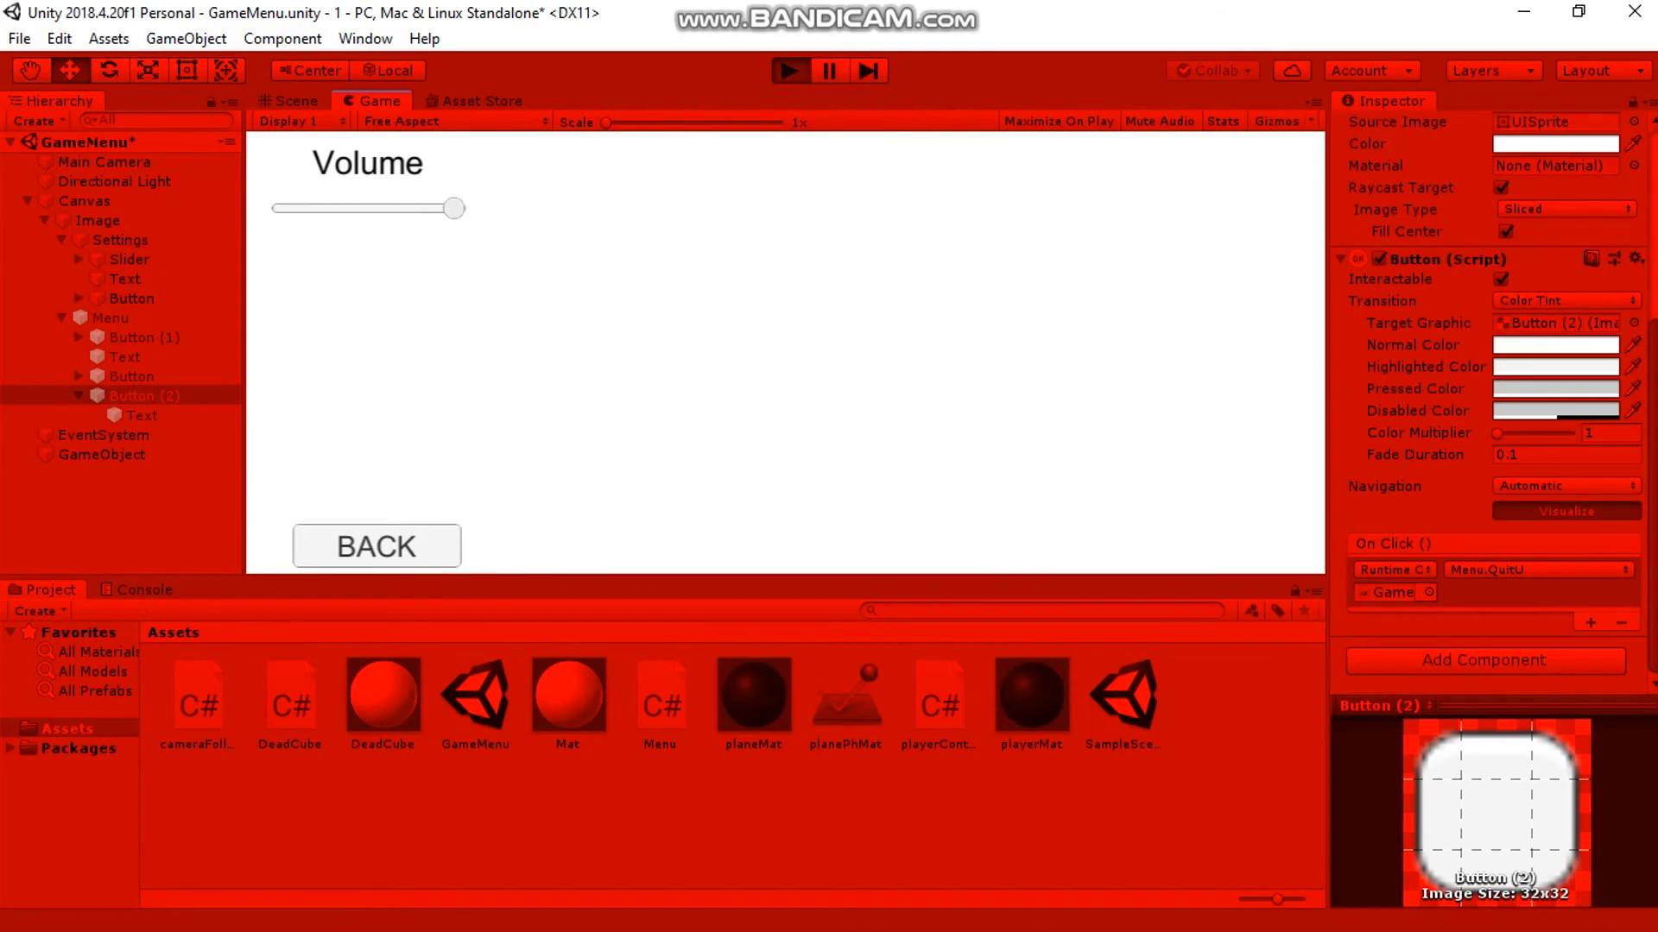
{"action": "left_click", "coordinate": [376, 545]}
{"action": "left_click", "coordinate": [785, 388]}
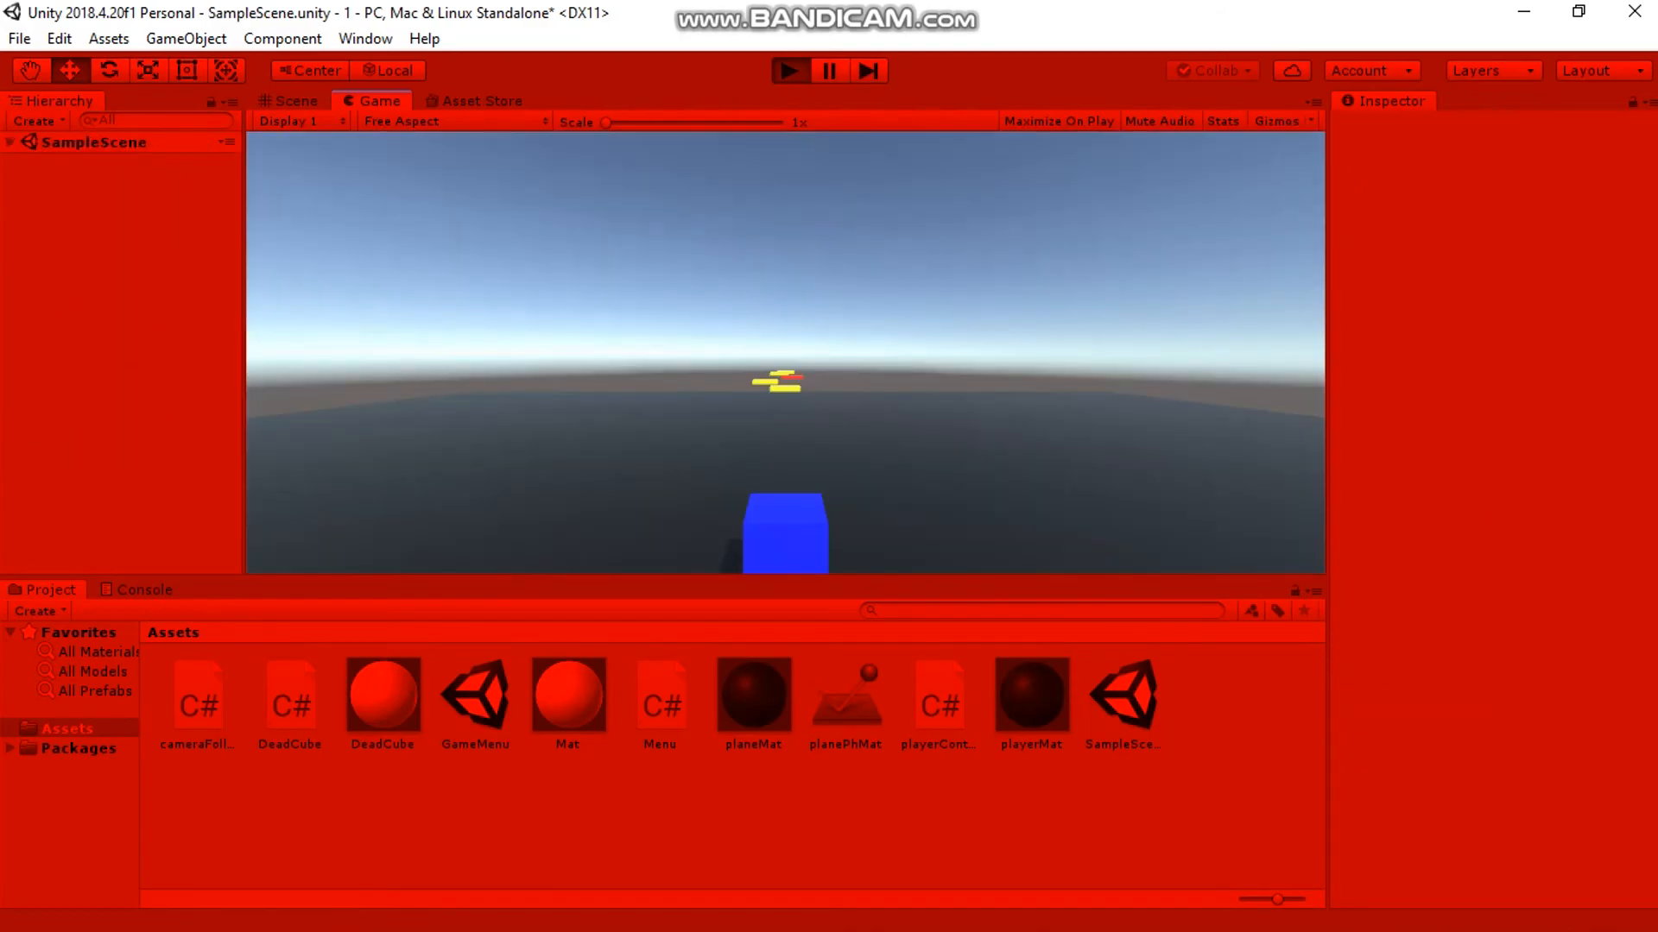
{"action": "key", "text": "ctrl+p"}
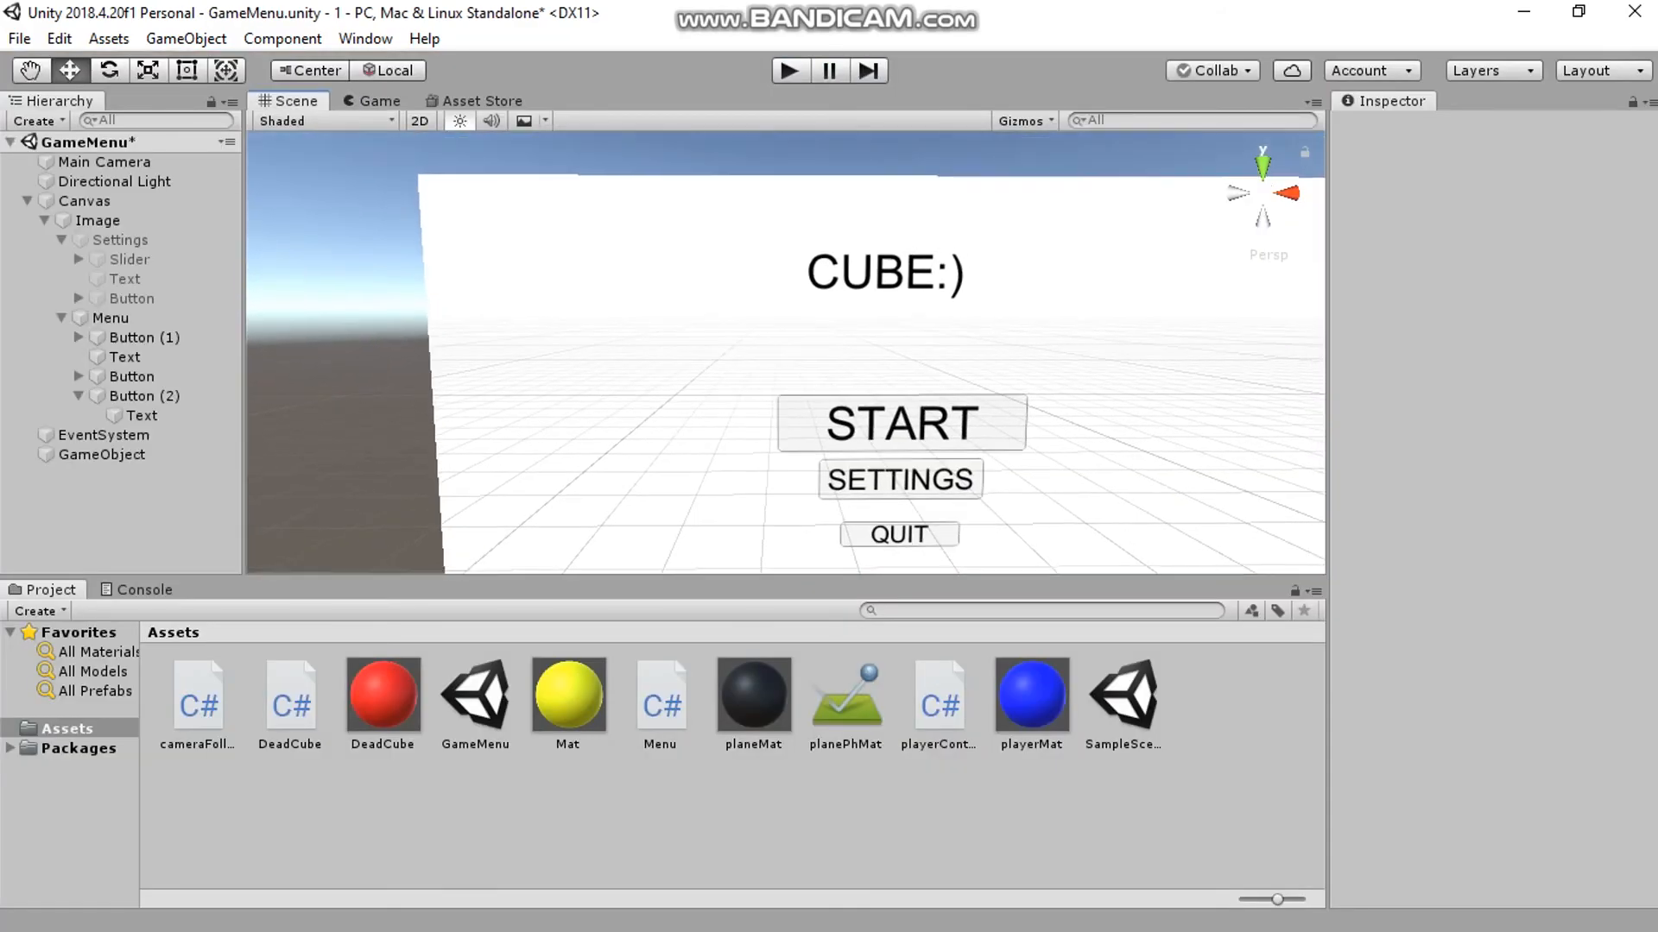
- Open the Build Settings to review the scenes in the build and the platform options, and close them
{"action": "left_click", "coordinate": [19, 38]}
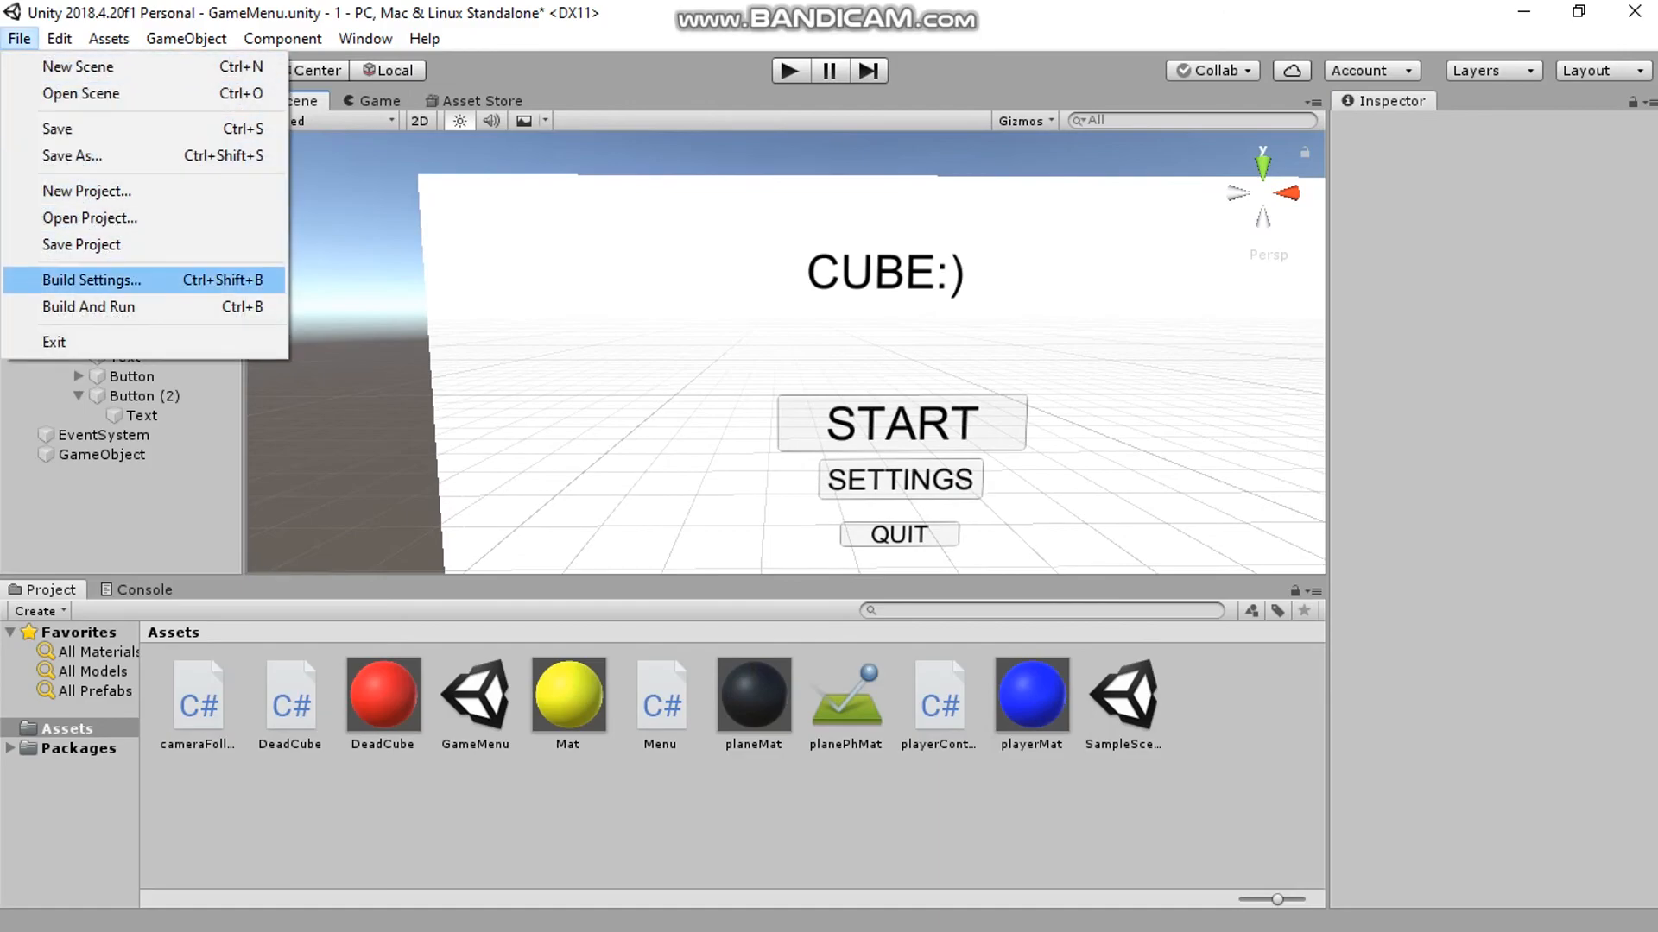
{"action": "left_click", "coordinate": [92, 280]}
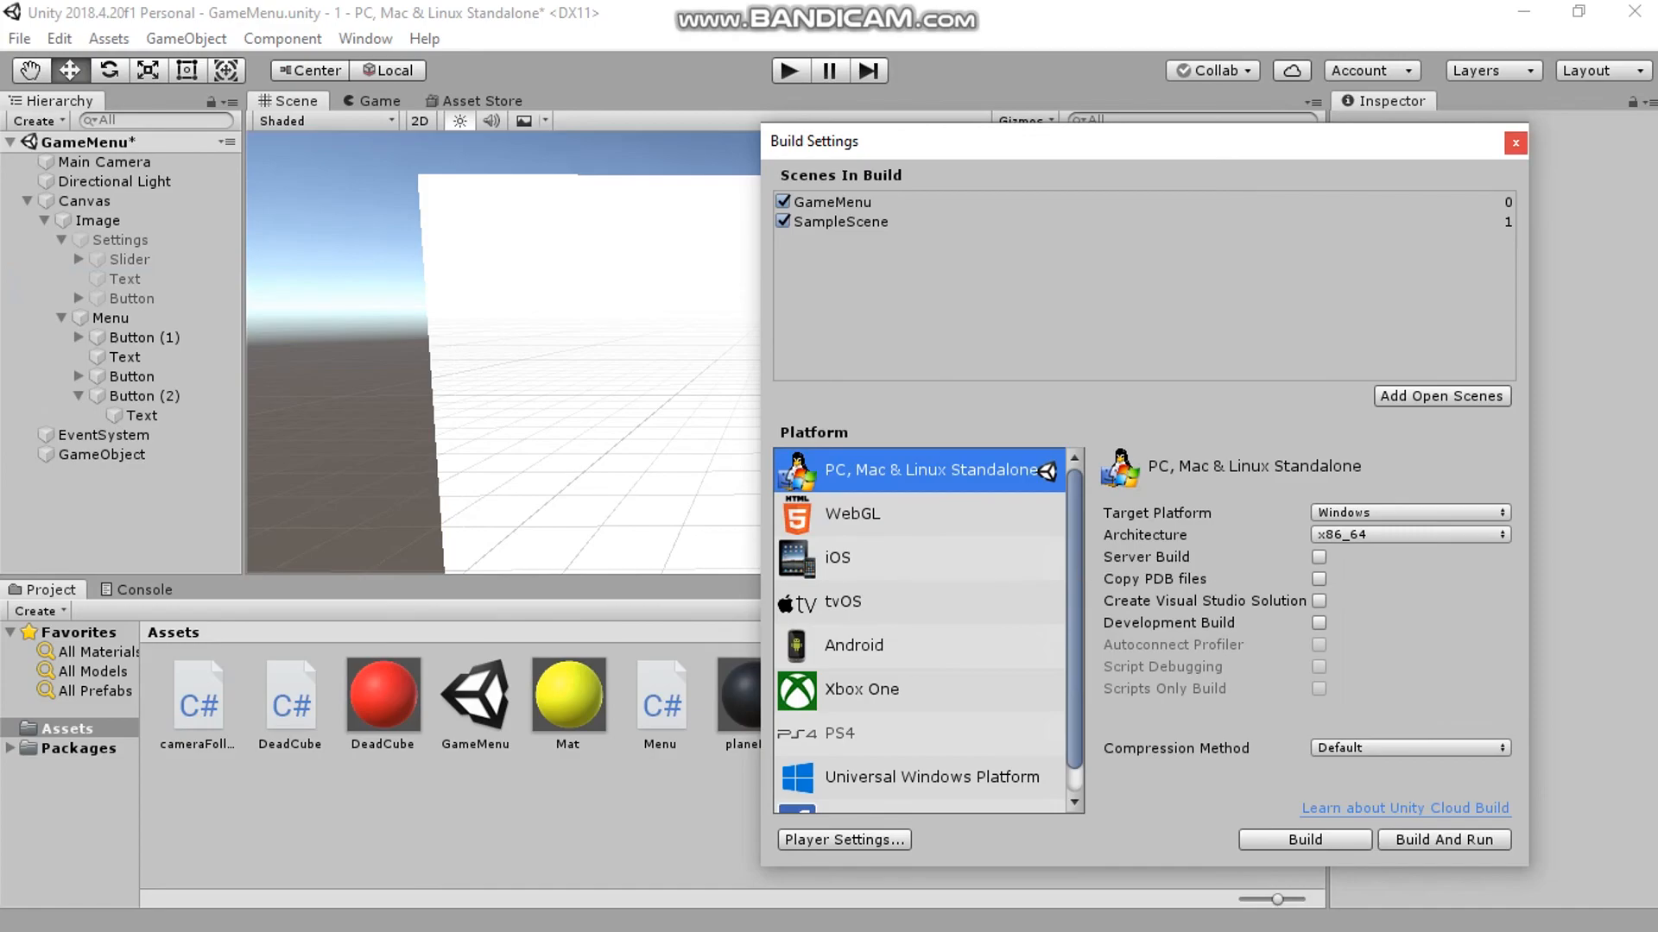
{"action": "left_click", "coordinate": [1515, 144]}
{"action": "left_click", "coordinate": [899, 535]}
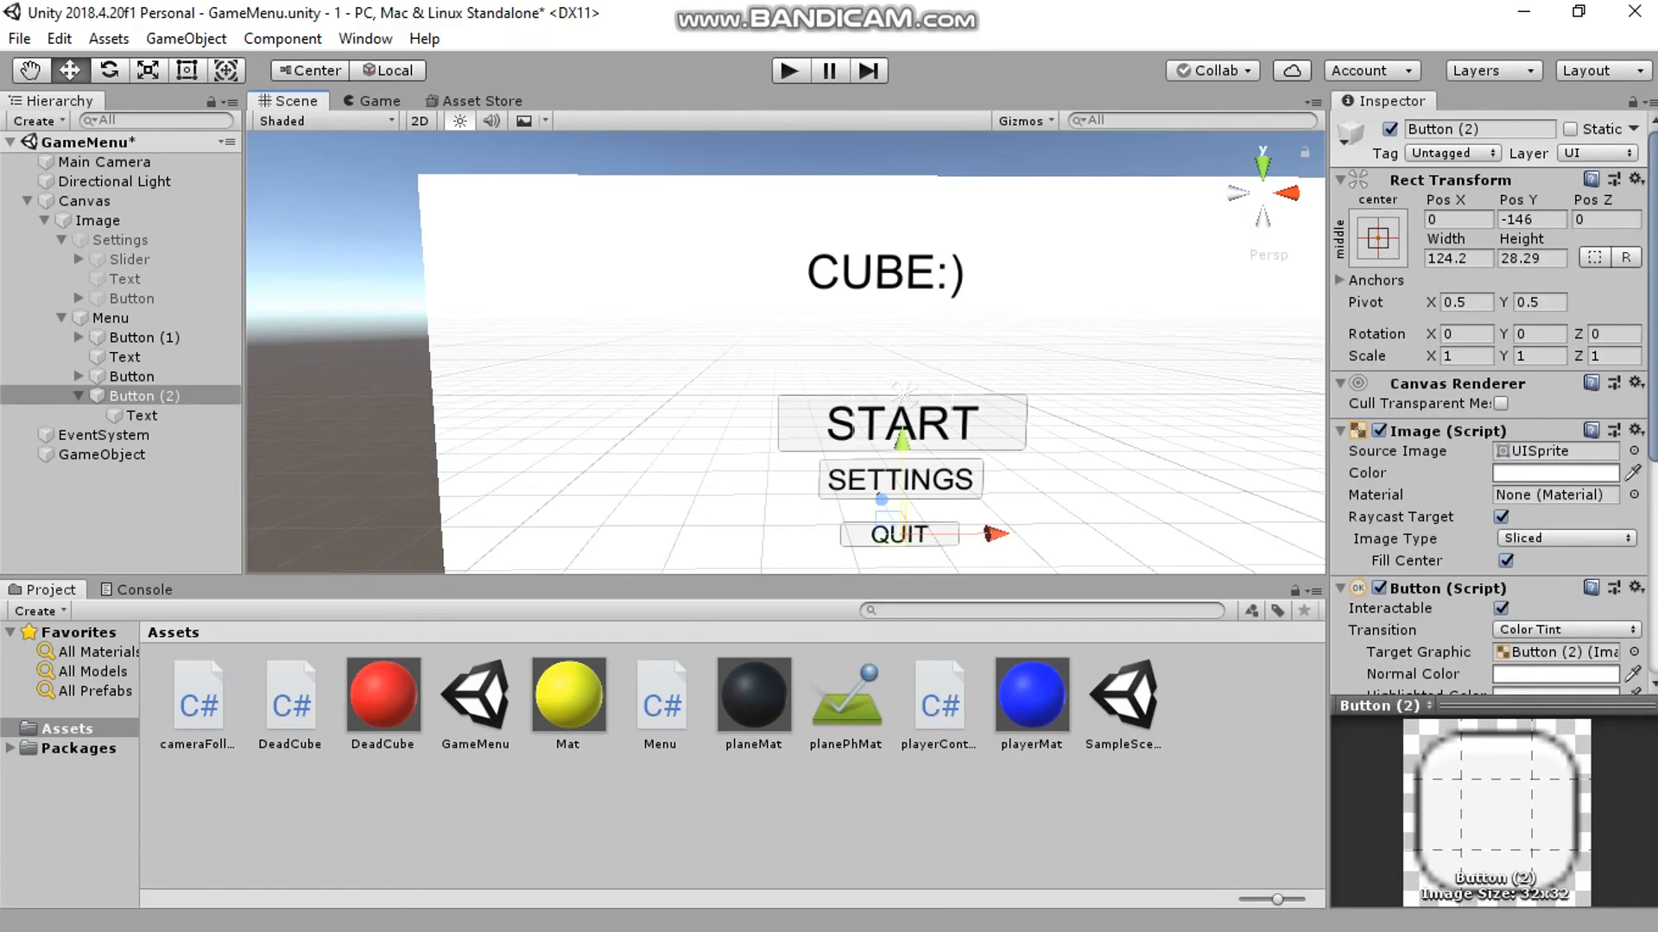
{"action": "left_click", "coordinate": [354, 432]}
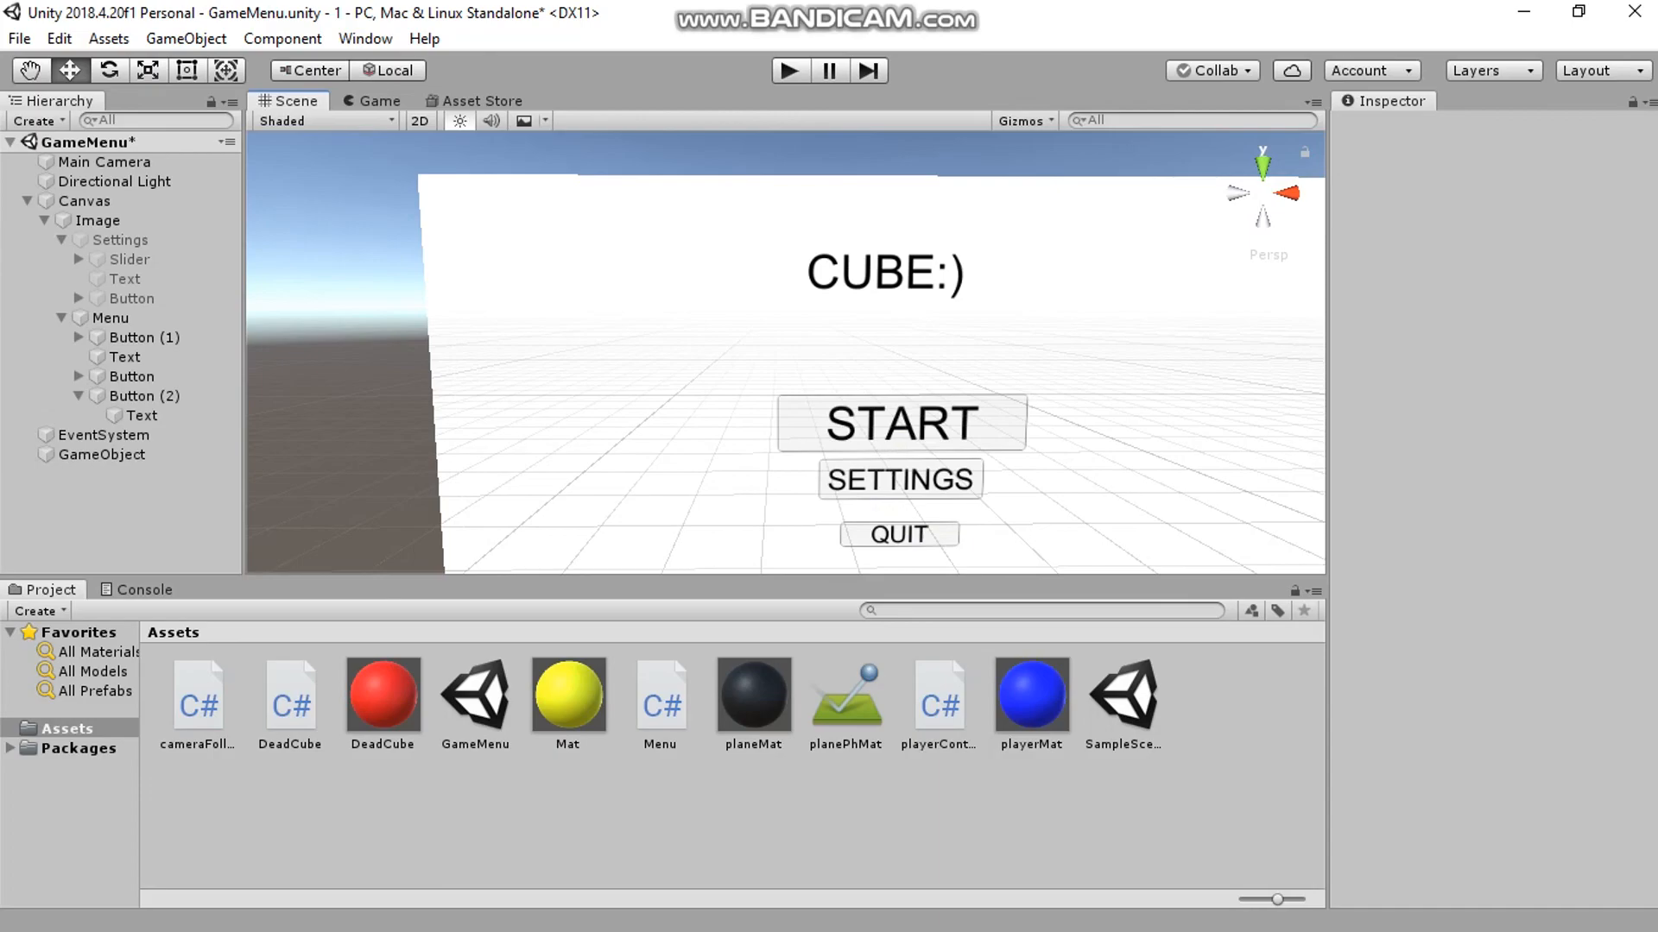
{"action": "right_click_drag", "start_coordinate": [786, 352], "coordinate": [829, 406]}
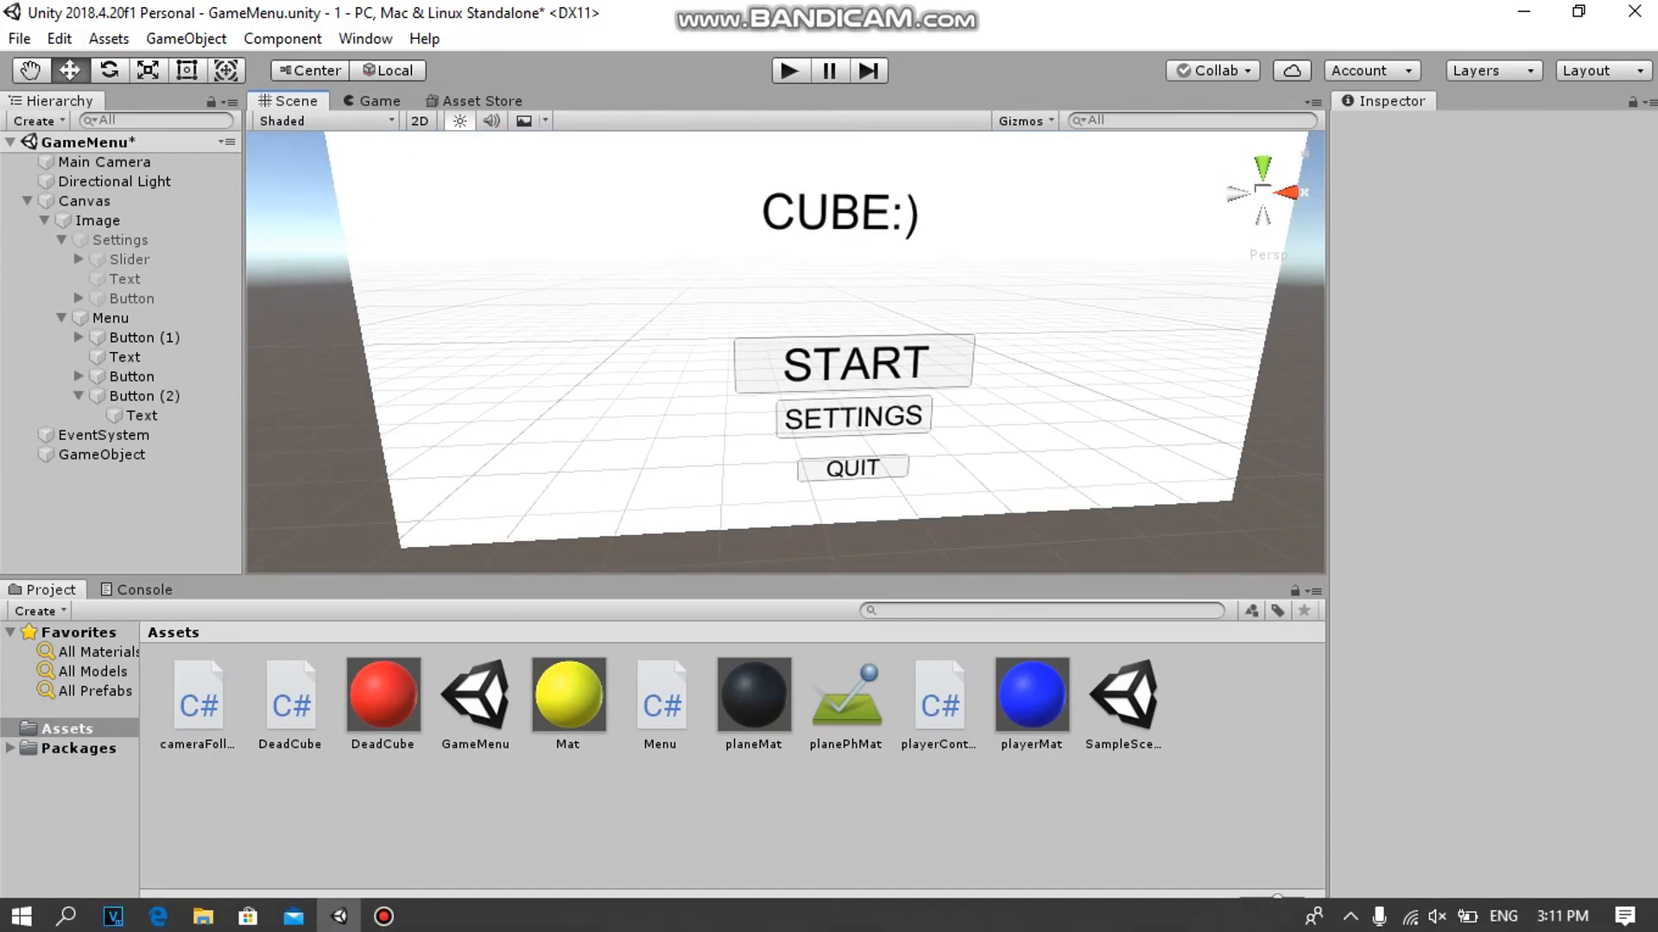
{"action": "right_click_drag", "start_coordinate": [786, 352], "coordinate": [748, 311]}
{"action": "key", "text": "s"}
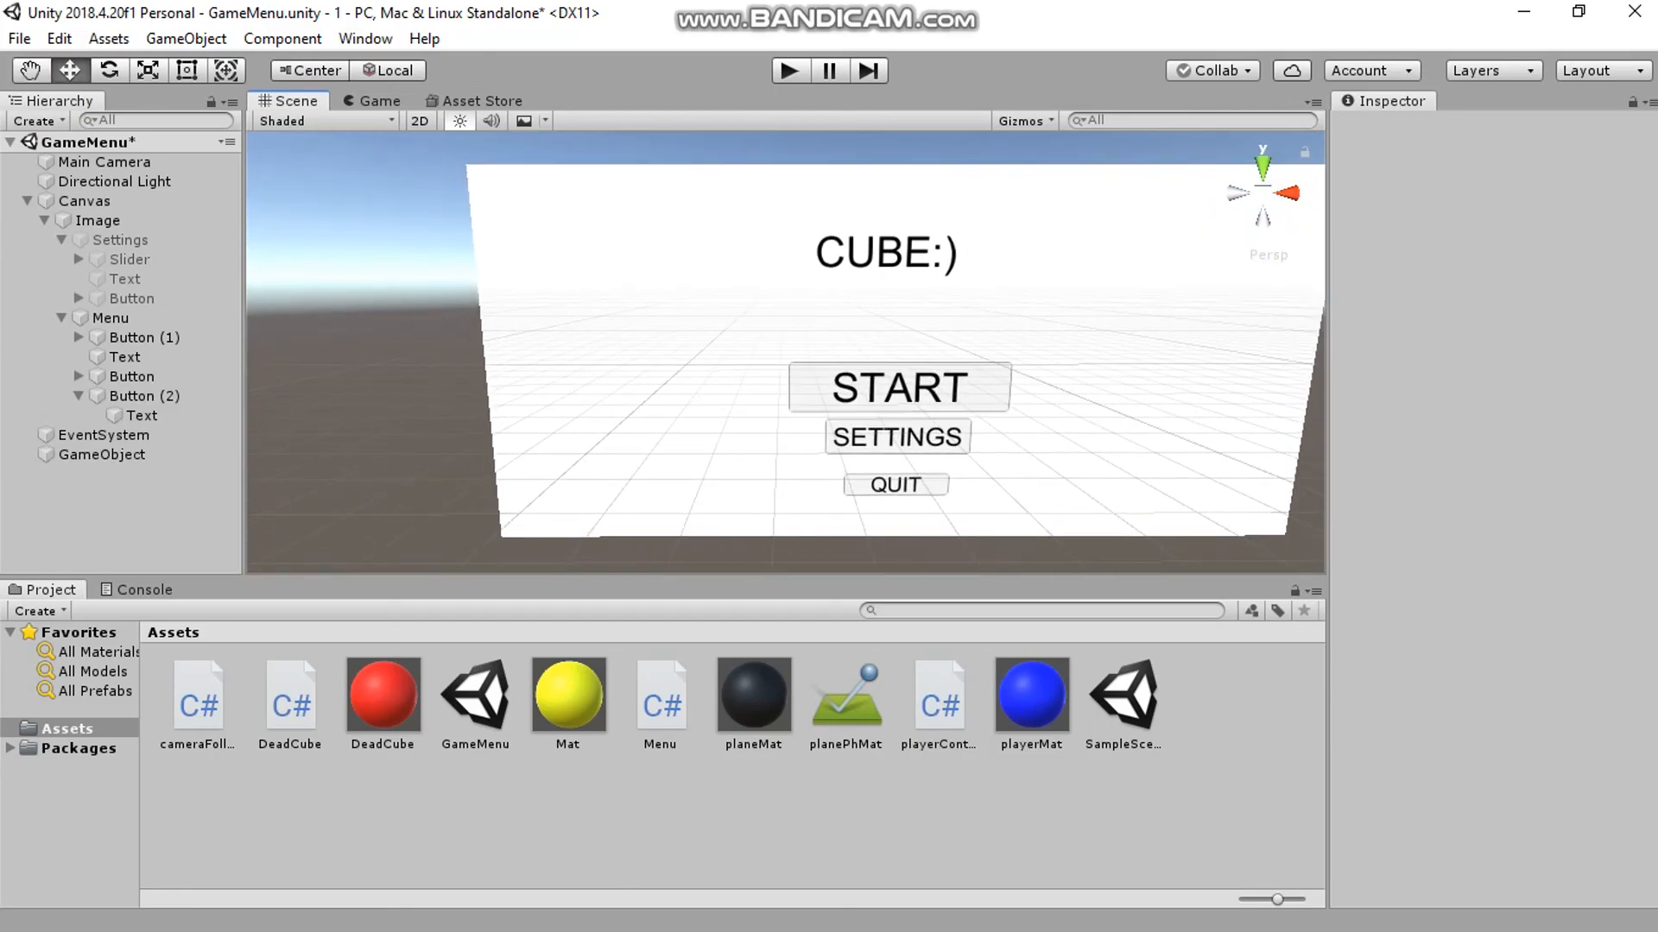